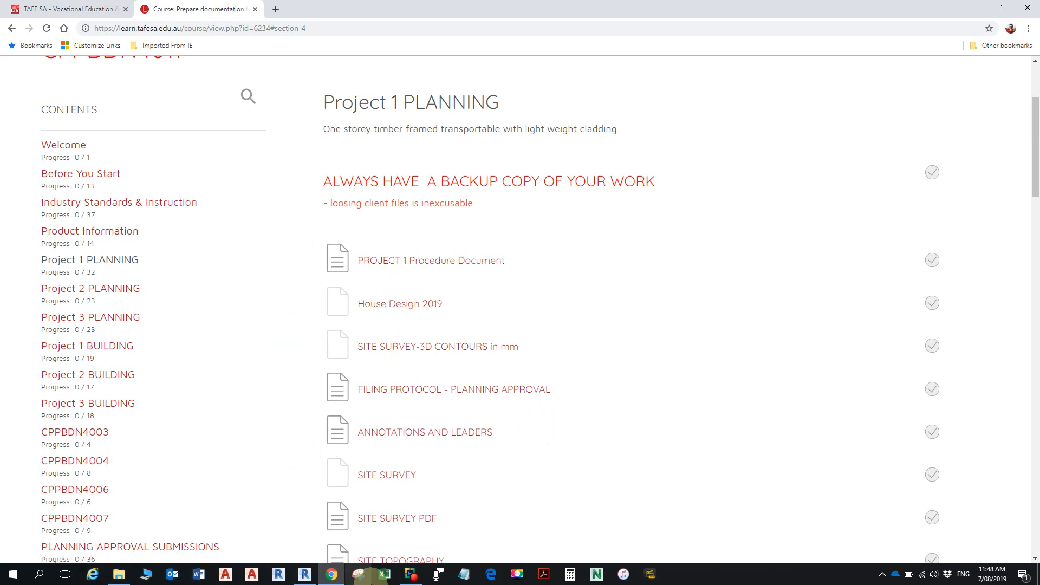
- Switch to Revit and examine the example house, its site topography and the imported survey contours above it in the 3D view
left_click(306, 575)
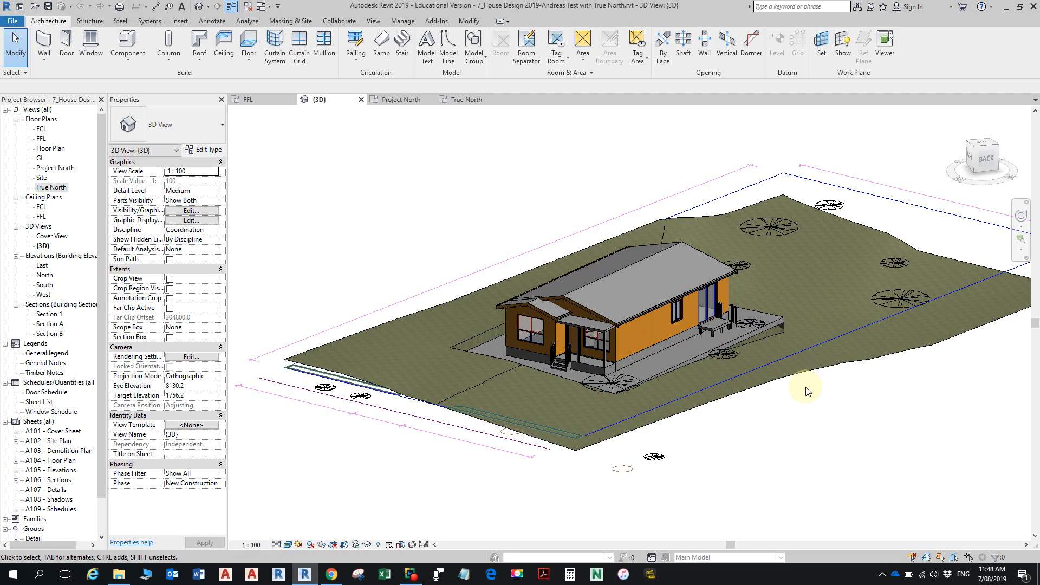
scroll(805, 390, "down", 2)
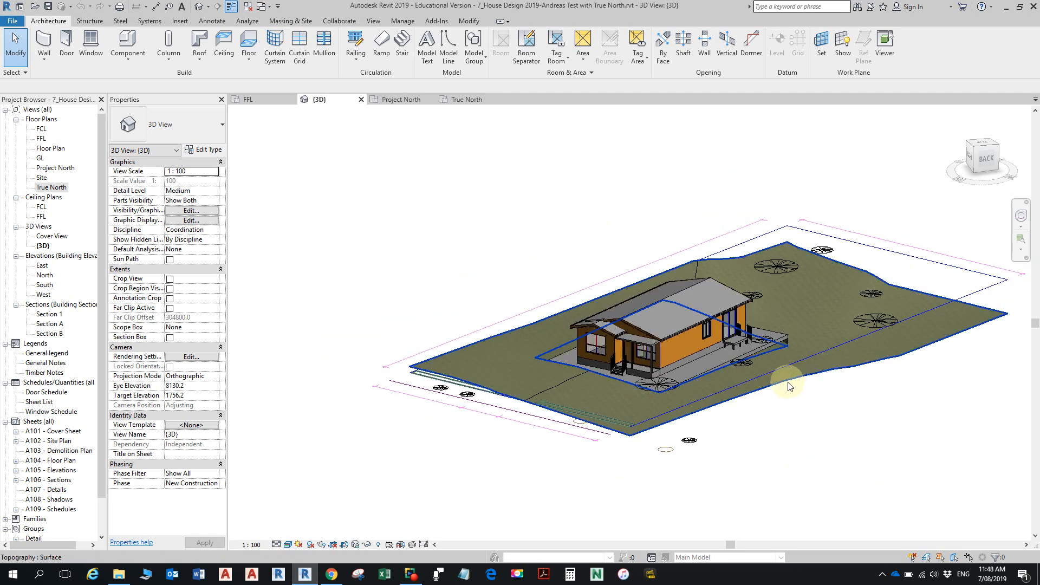
middle_click_drag(785, 393, 801, 371, "shift")
scroll(802, 368, "down", 6)
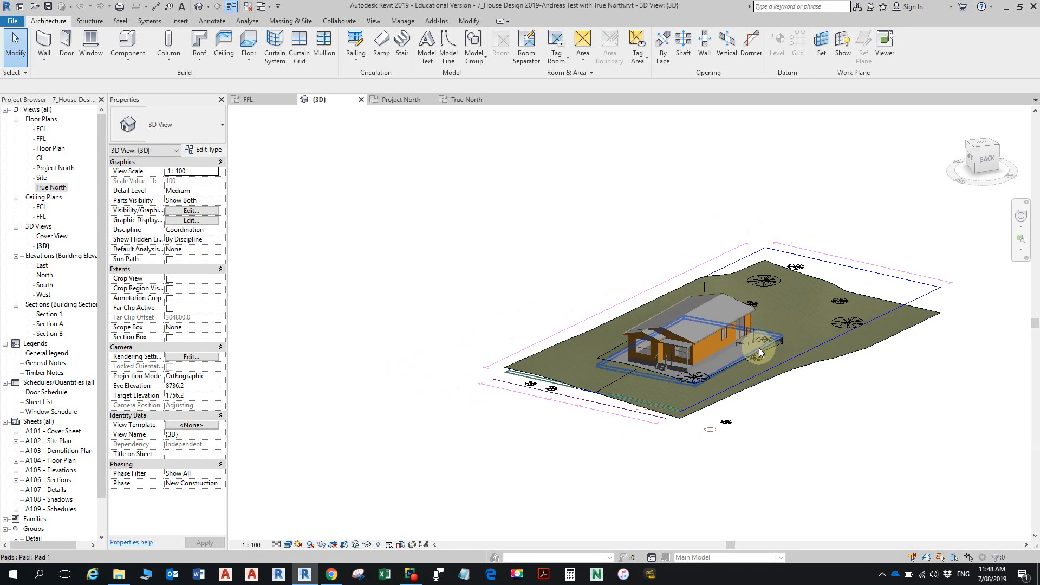
middle_click_drag(719, 288, 667, 380)
scroll(674, 255, "up", 5)
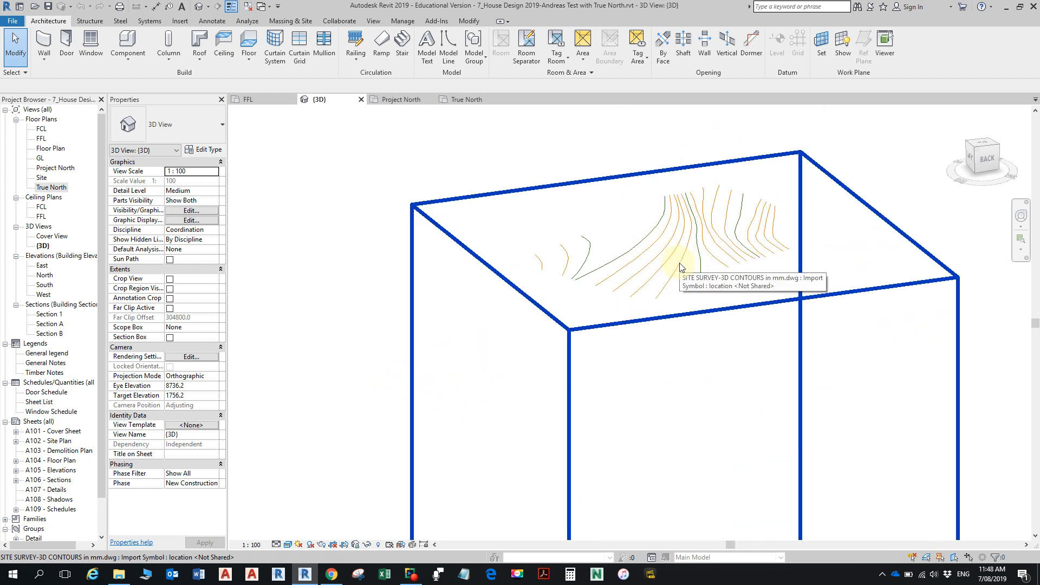
scroll(677, 268, "down", 5)
middle_click_drag(675, 349, 654, 332)
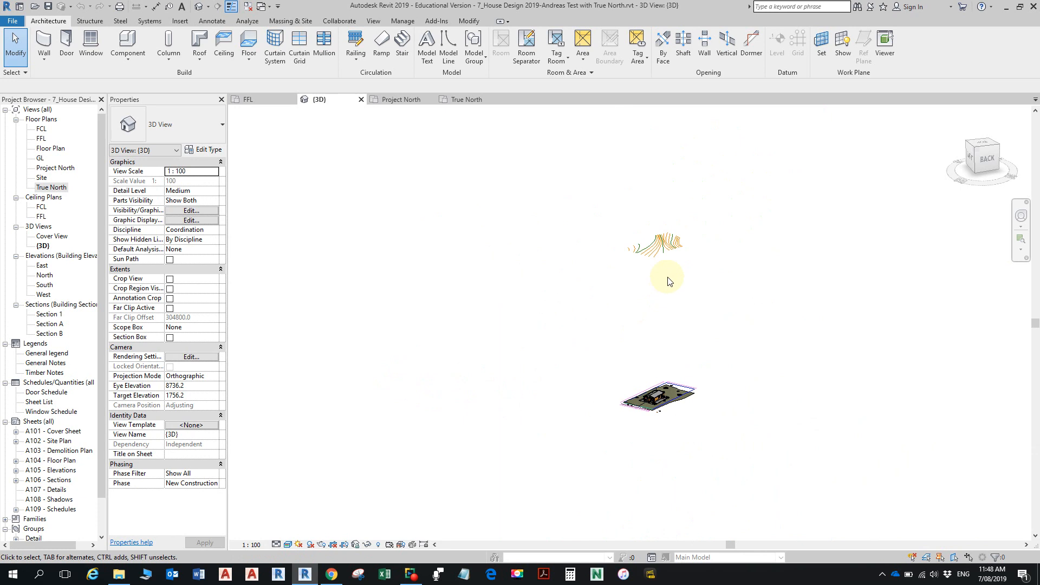
scroll(671, 265, "up", 3)
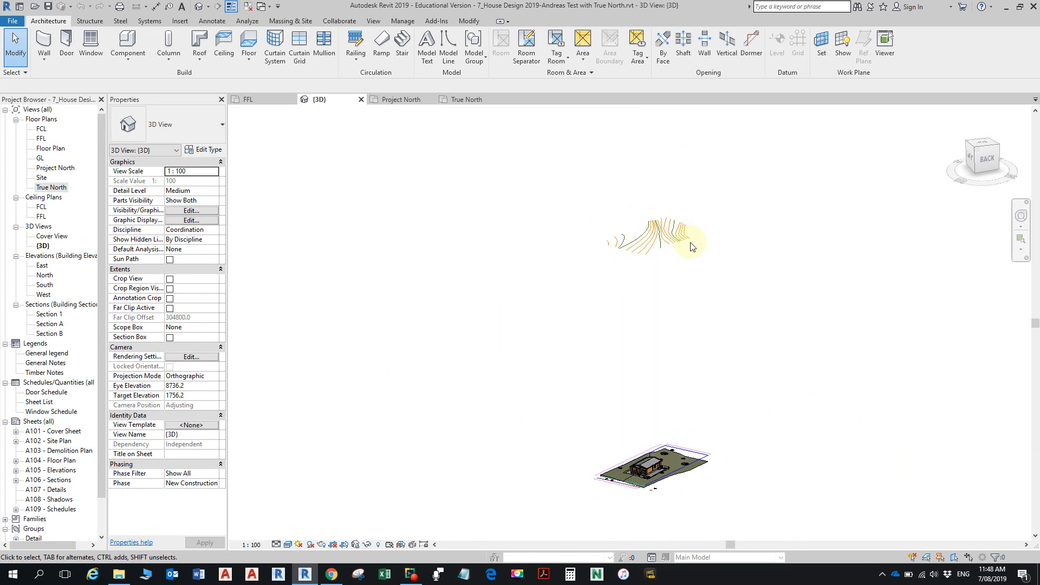
middle_click_drag(679, 482, 669, 379)
scroll(666, 387, "up", 5)
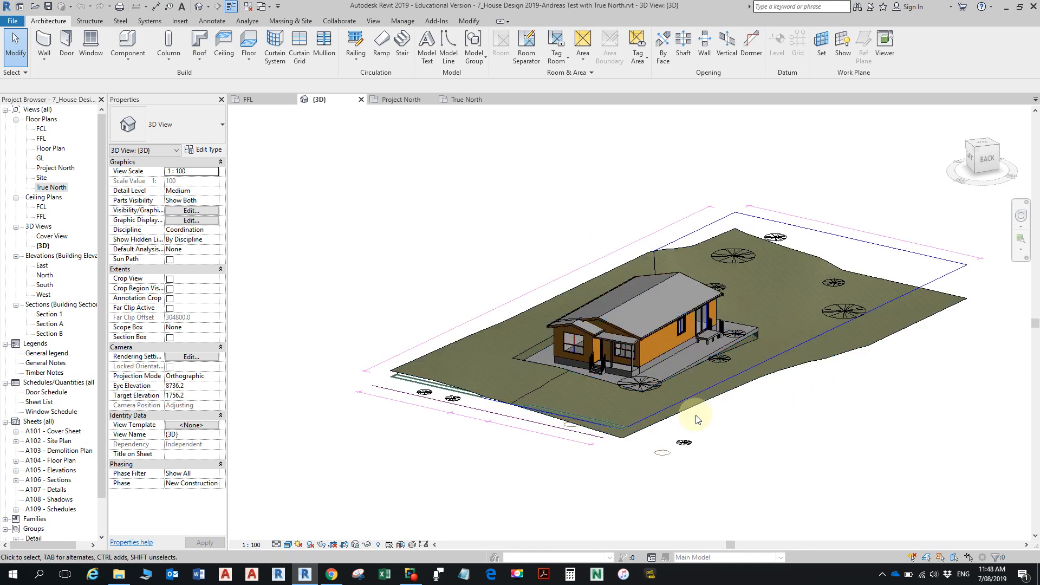
scroll(555, 407, "up", 2)
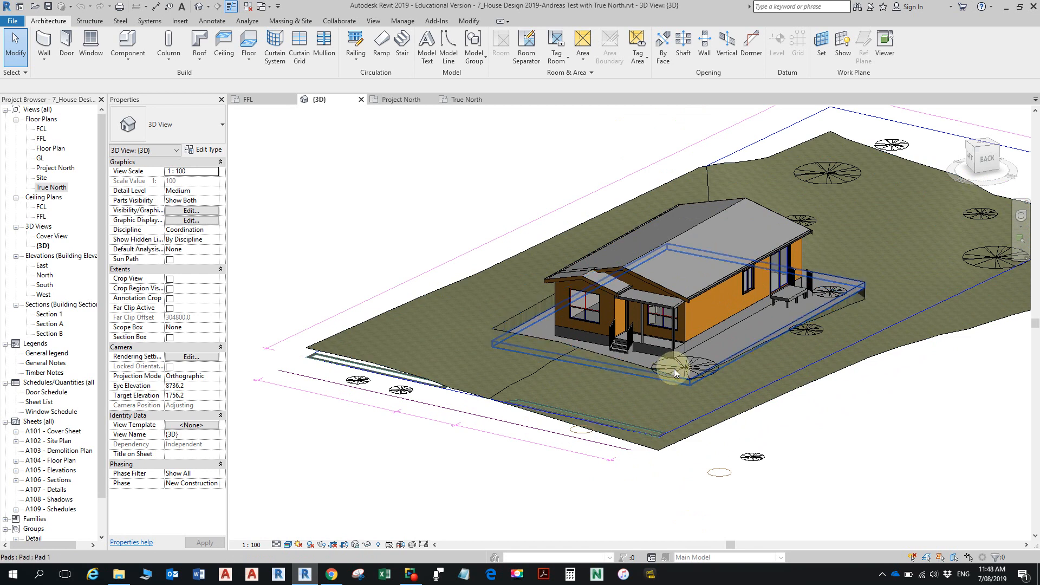
scroll(674, 368, "down", 2)
scroll(674, 370, "down", 2)
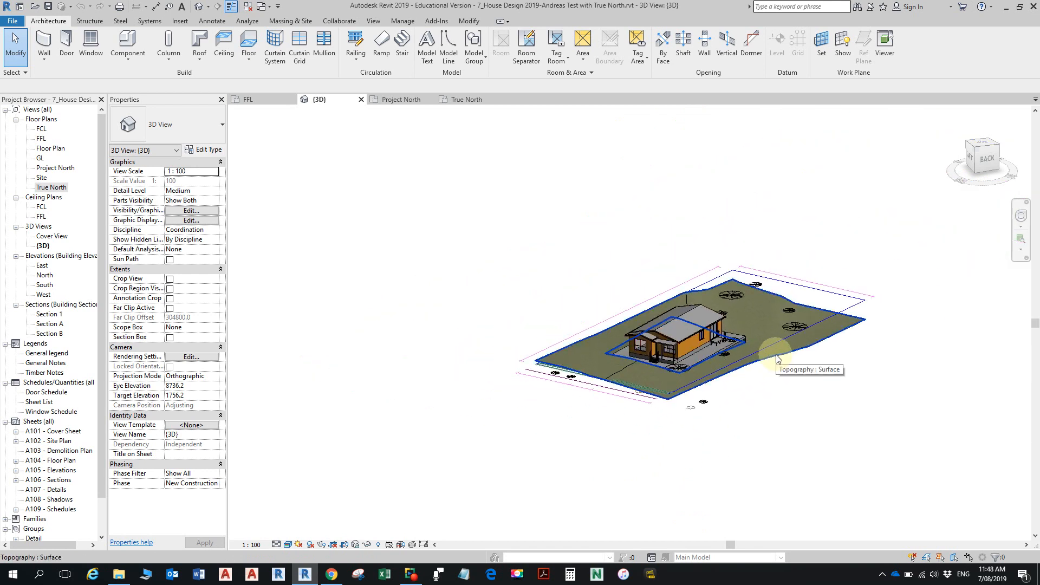
scroll(704, 238, "down", 2)
middle_click_drag(700, 234, 719, 437)
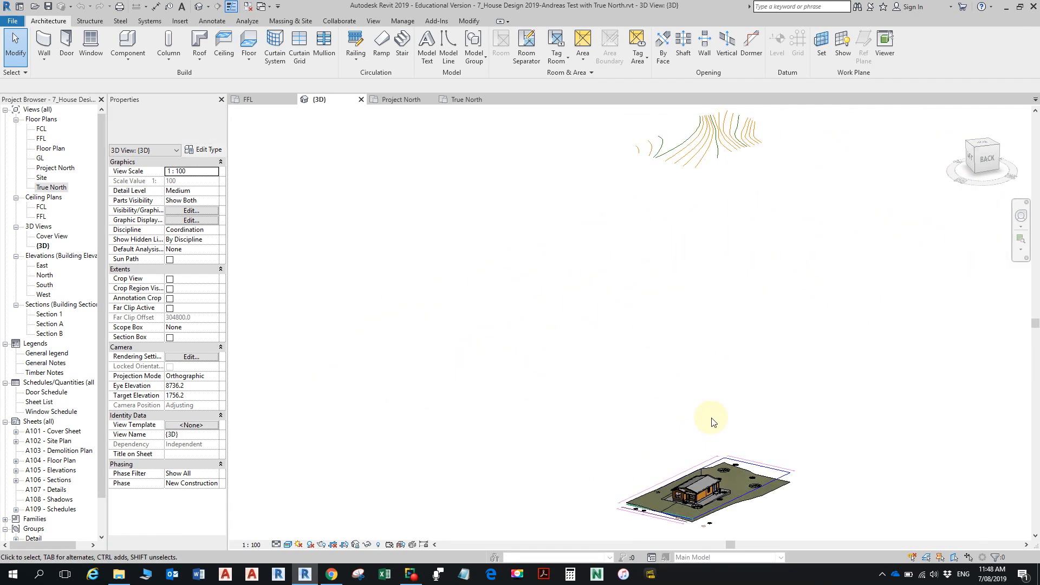
scroll(739, 130, "down", 1)
middle_click_drag(706, 337, 701, 236)
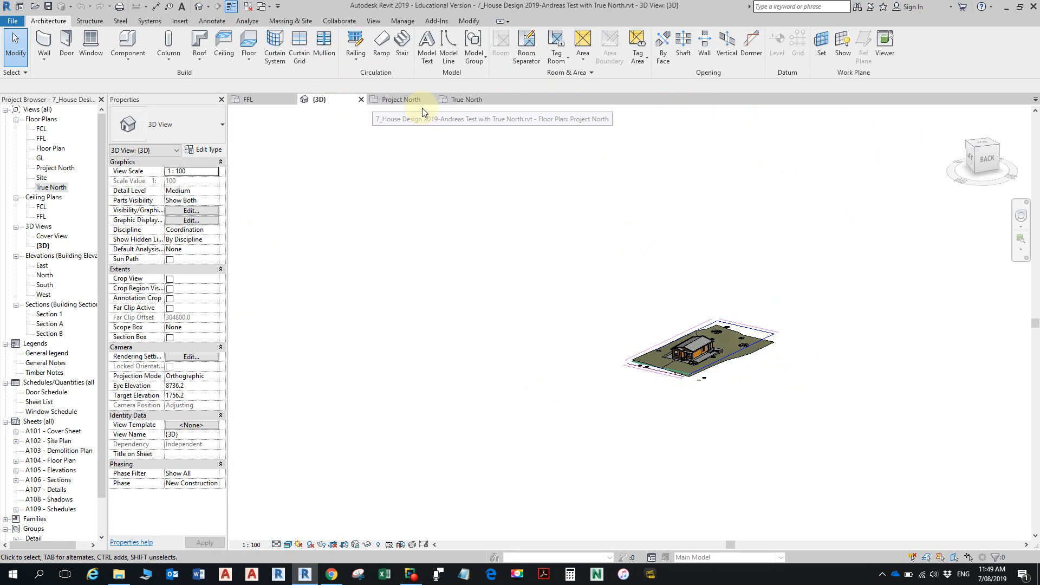
- Close the example project with all its views and open House Design 2019.rvt from the 2019 S2 folder
left_click(247, 9)
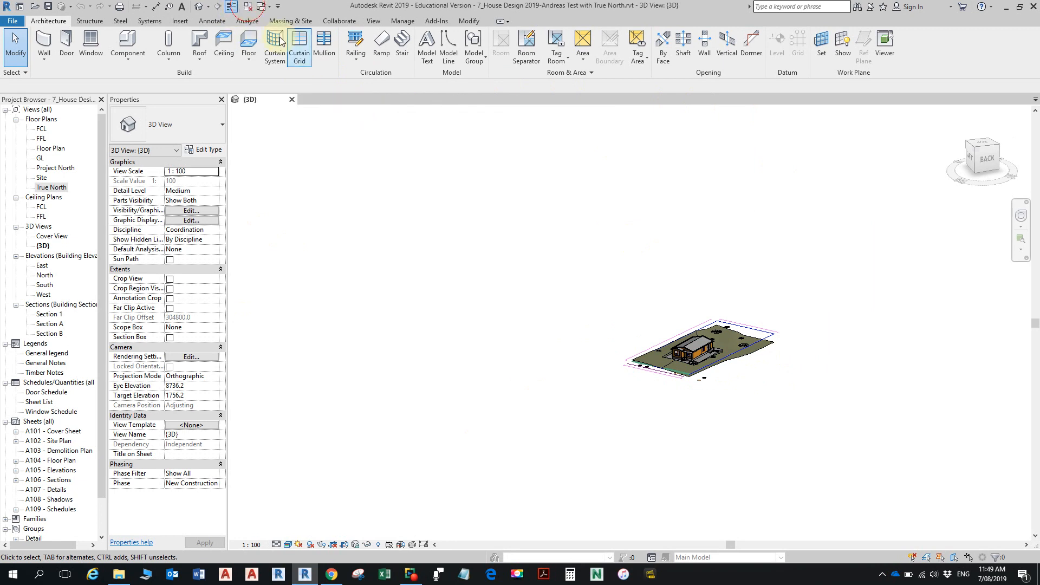
left_click(292, 100)
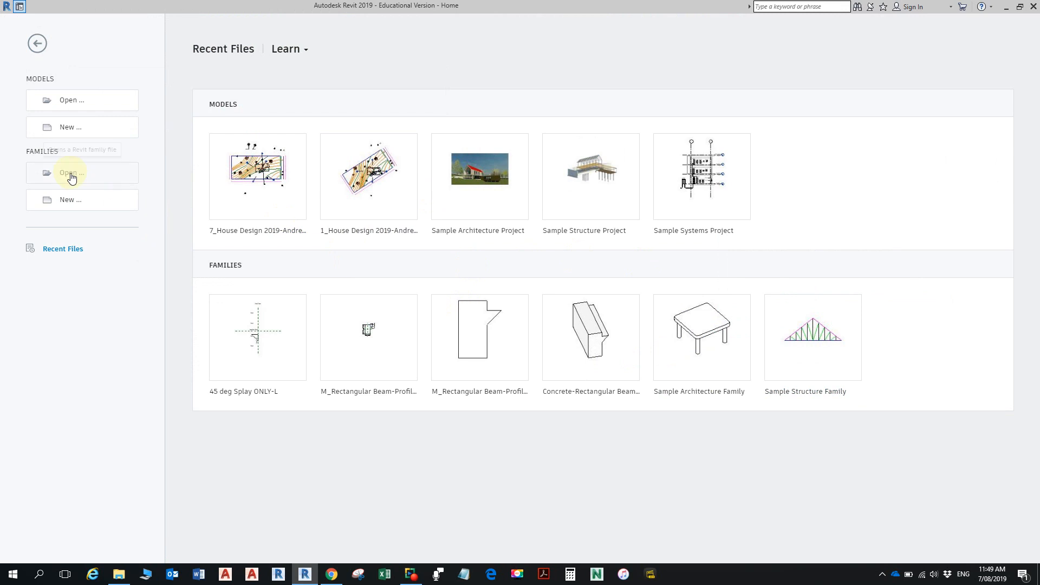
left_click(80, 105)
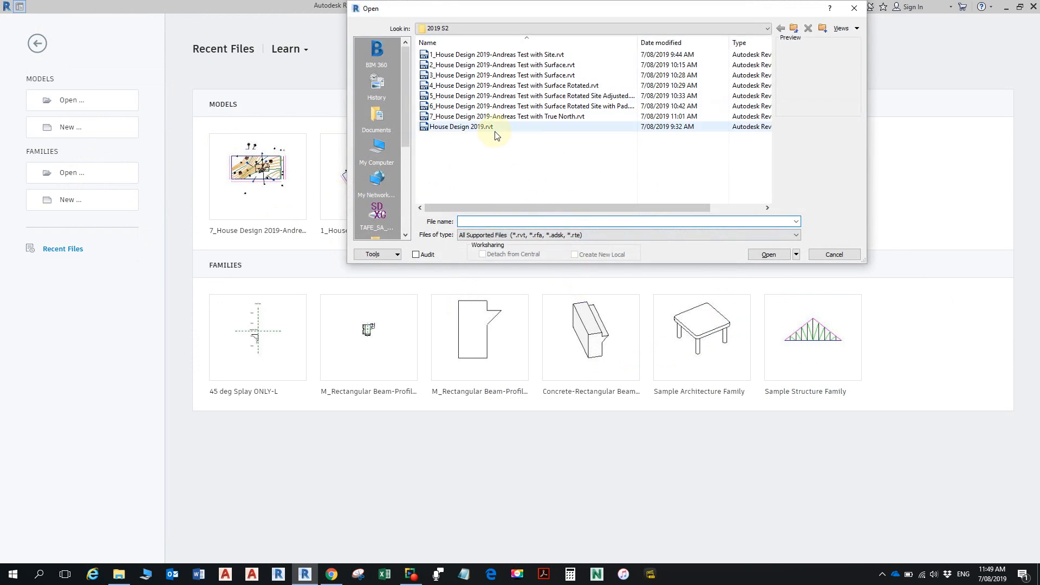
left_click(490, 128)
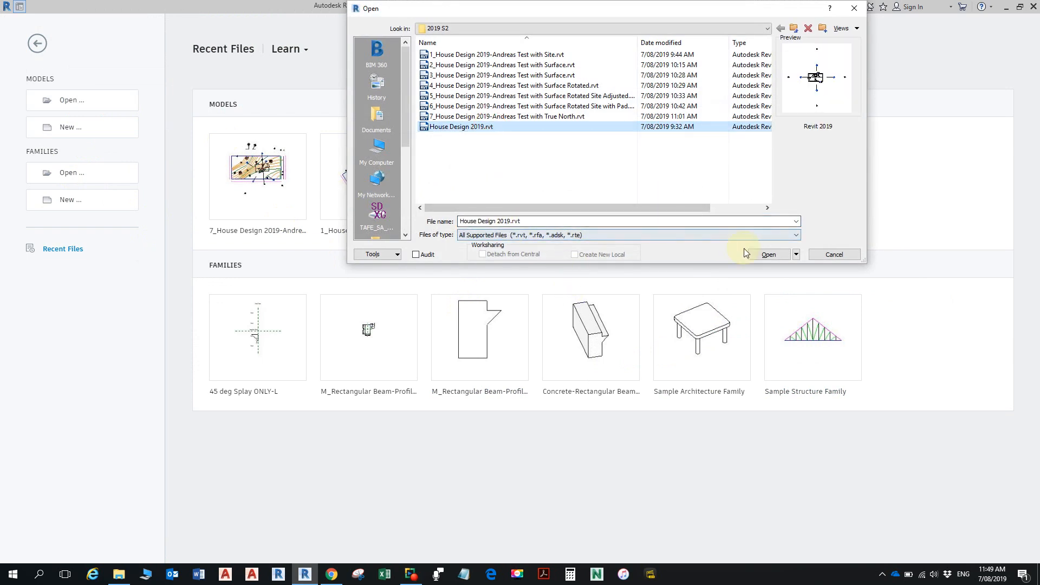
left_click(764, 254)
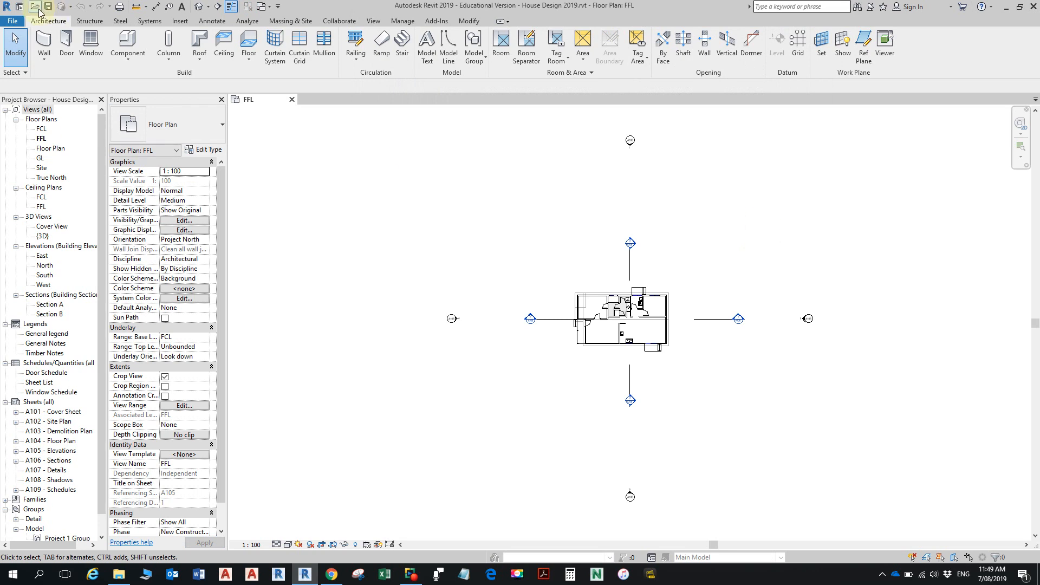
left_click(12, 20)
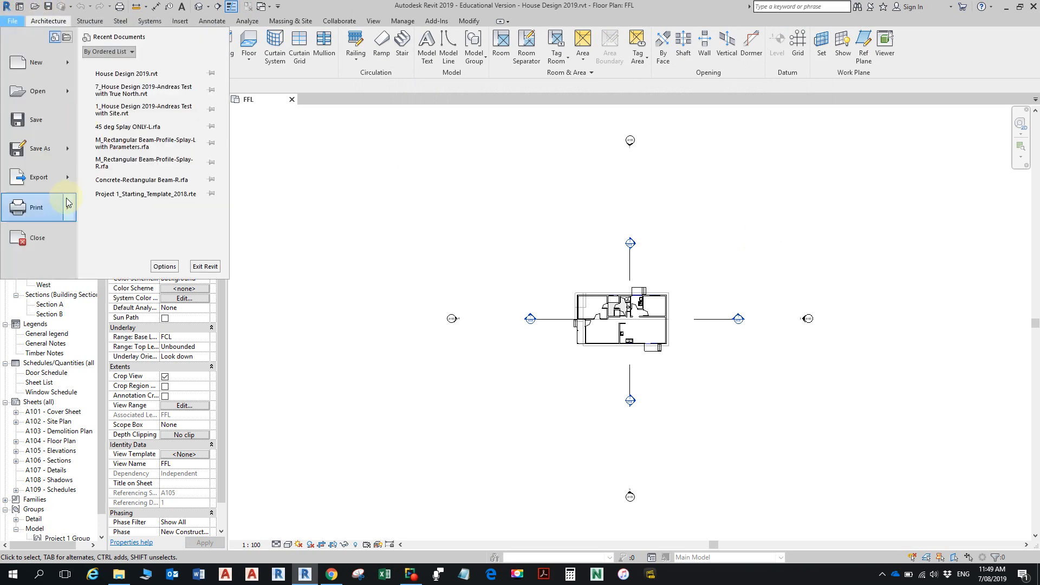
mouse_move(39, 148)
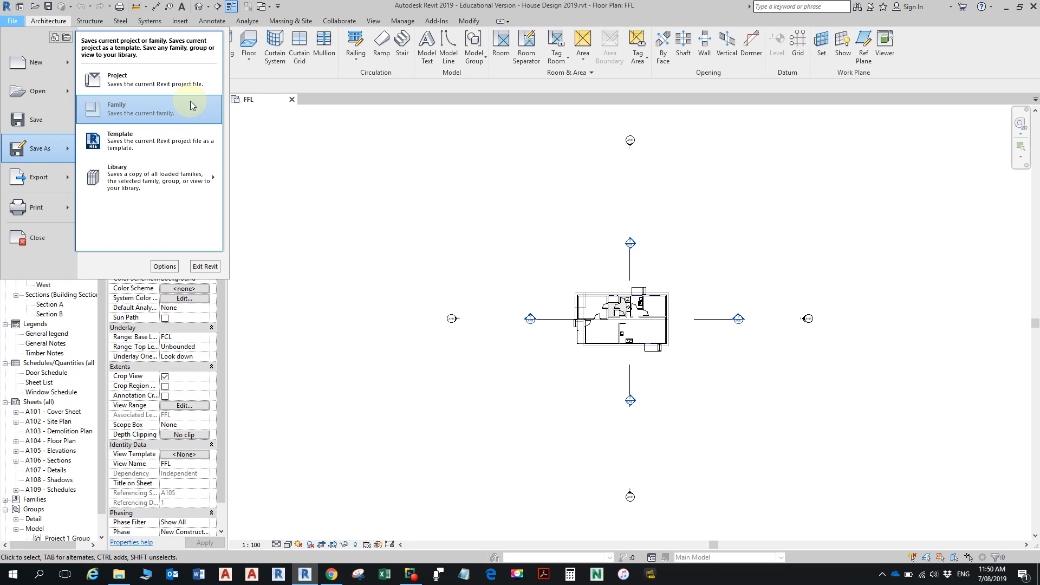
left_click(179, 17)
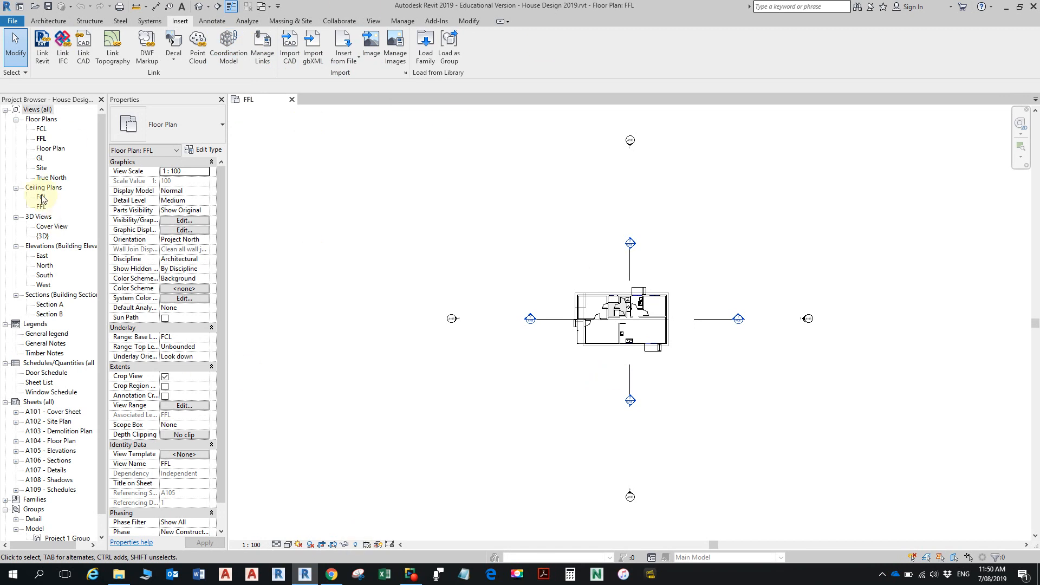
- Start saving the project as a new project file, creating and entering a Class Demo folder inside 2019 S2
left_click(13, 21)
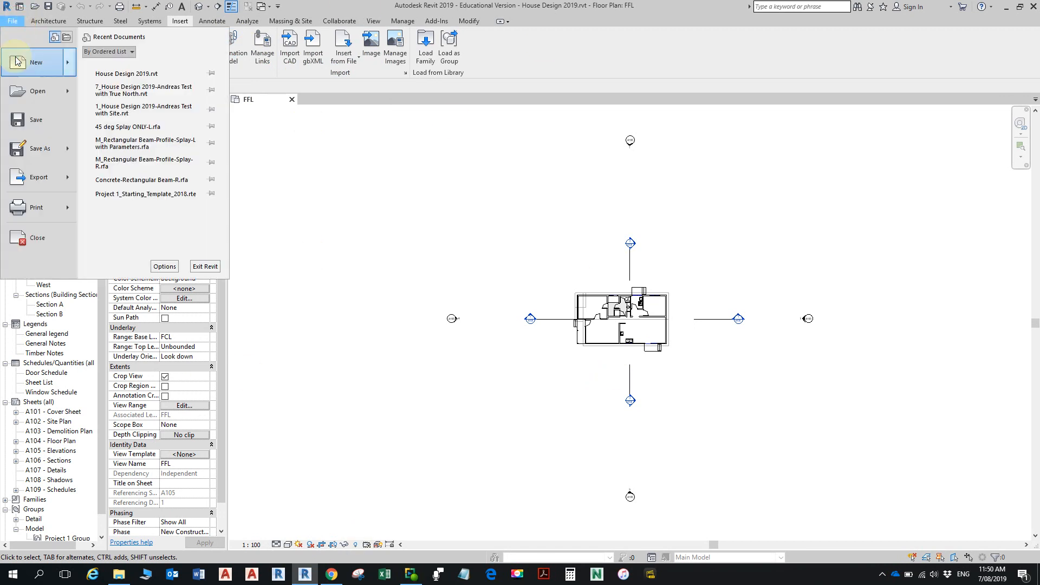
left_click(31, 155)
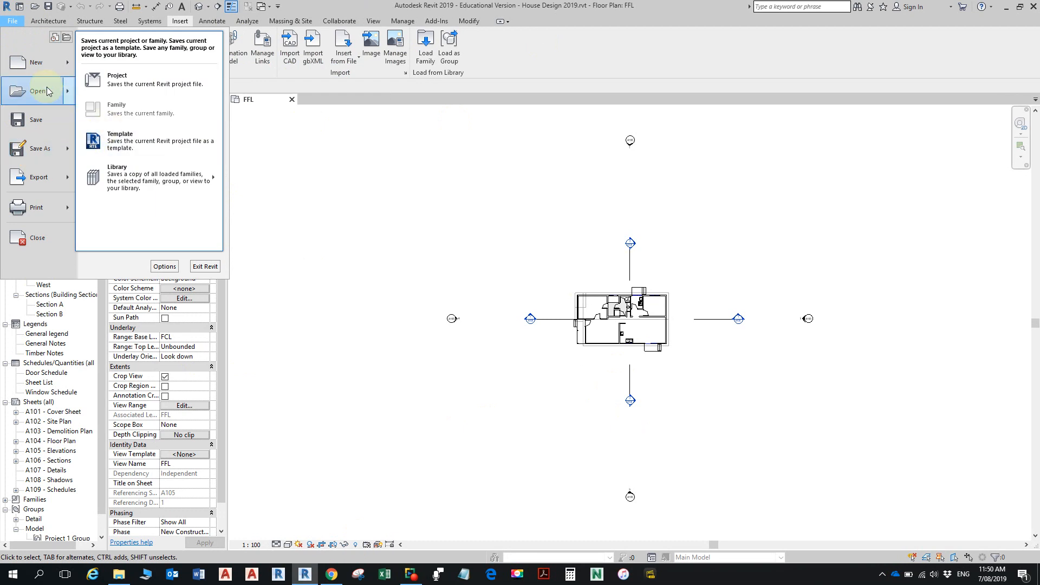
left_click(137, 91)
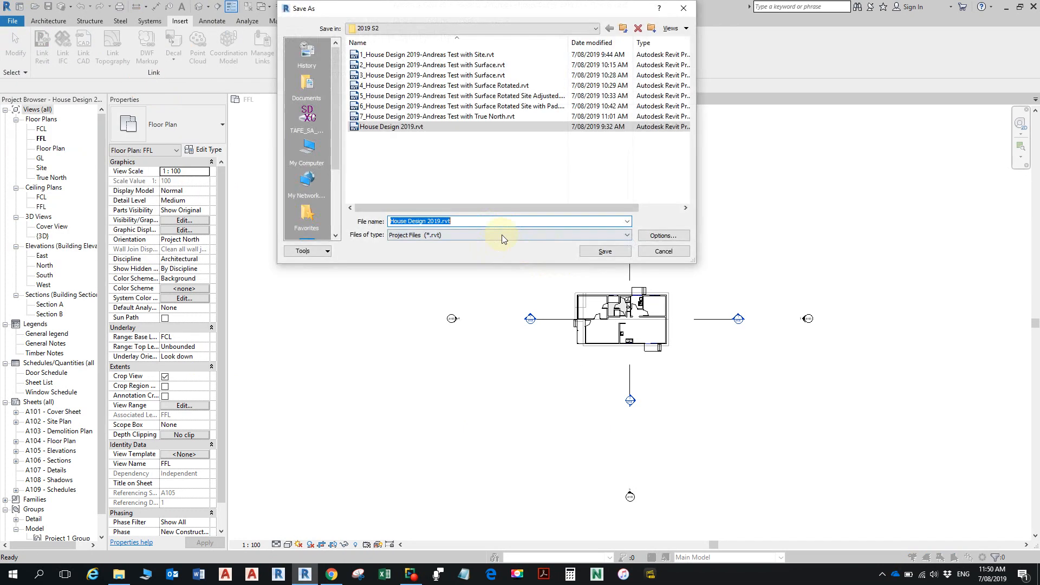
right_click(451, 172)
mouse_move(494, 274)
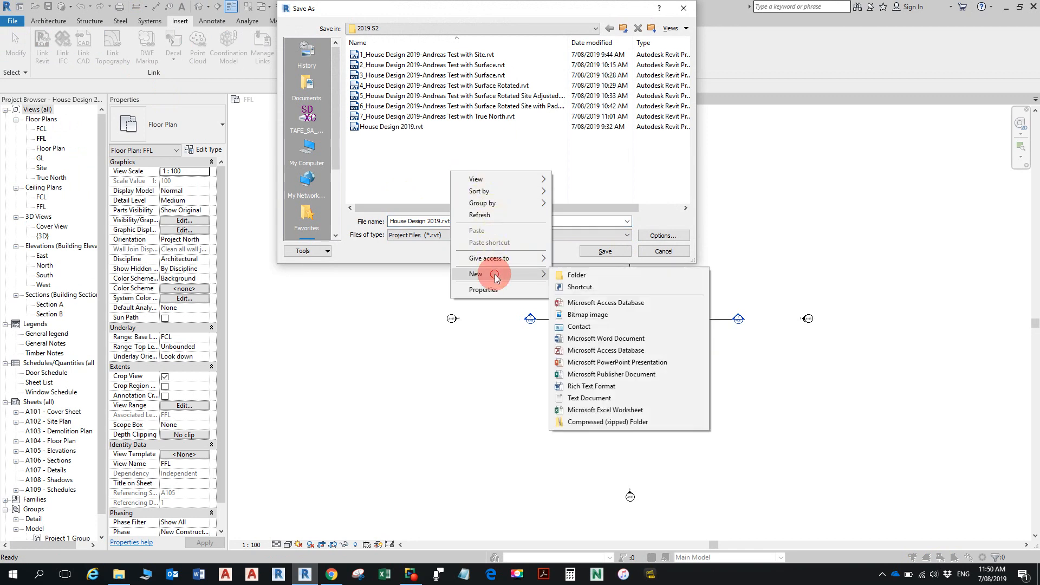
left_click(586, 274)
type("Class De")
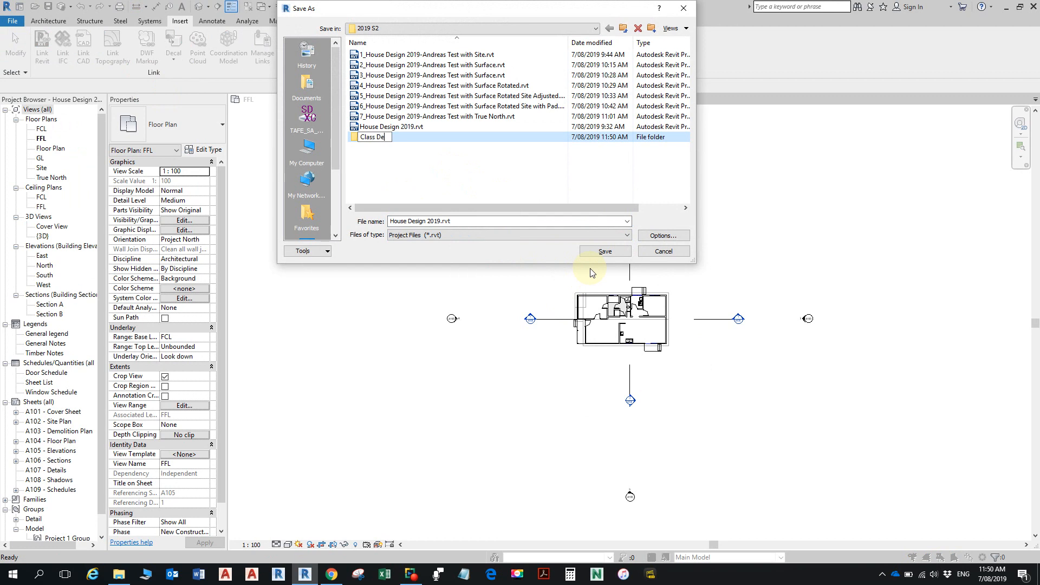
type("mo")
key("Return")
double_click(376, 137)
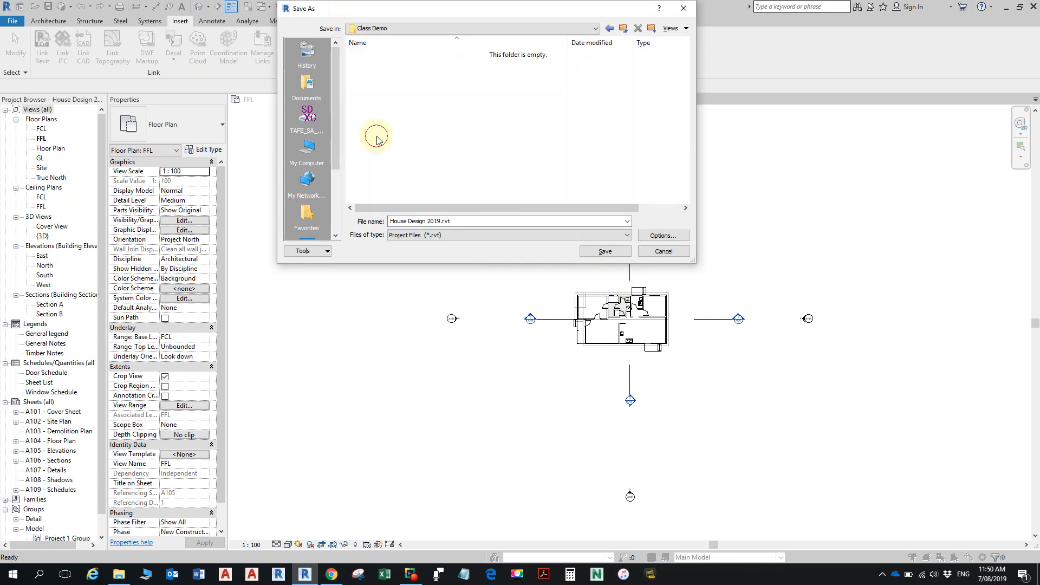
- Put the author's full name and " - " in front of House Design 2019.rvt in the file name and save the project
left_click_drag(454, 221, 388, 219)
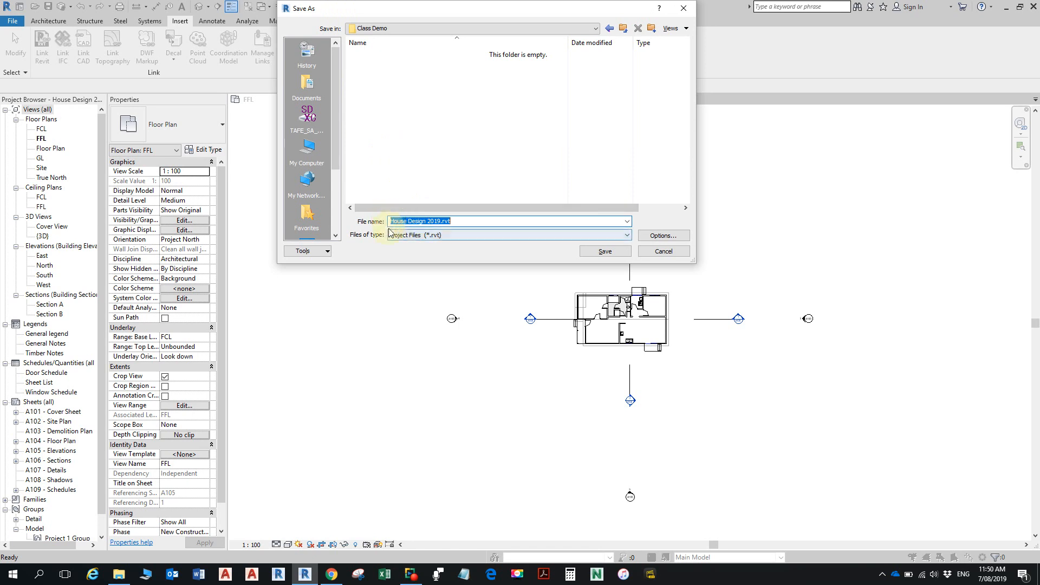
left_click(390, 221)
type("Andreas Vasiliou")
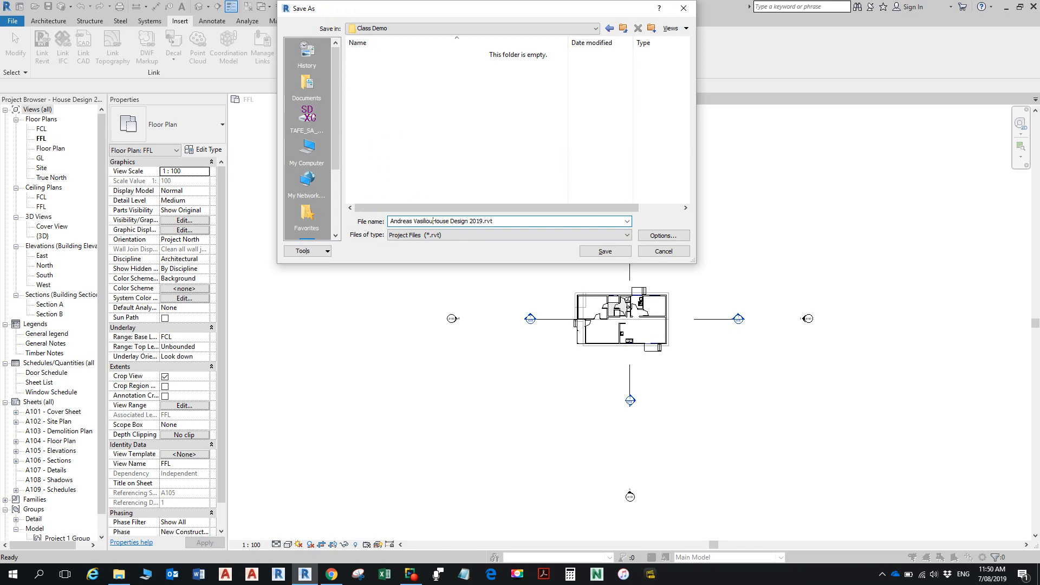
type(" -")
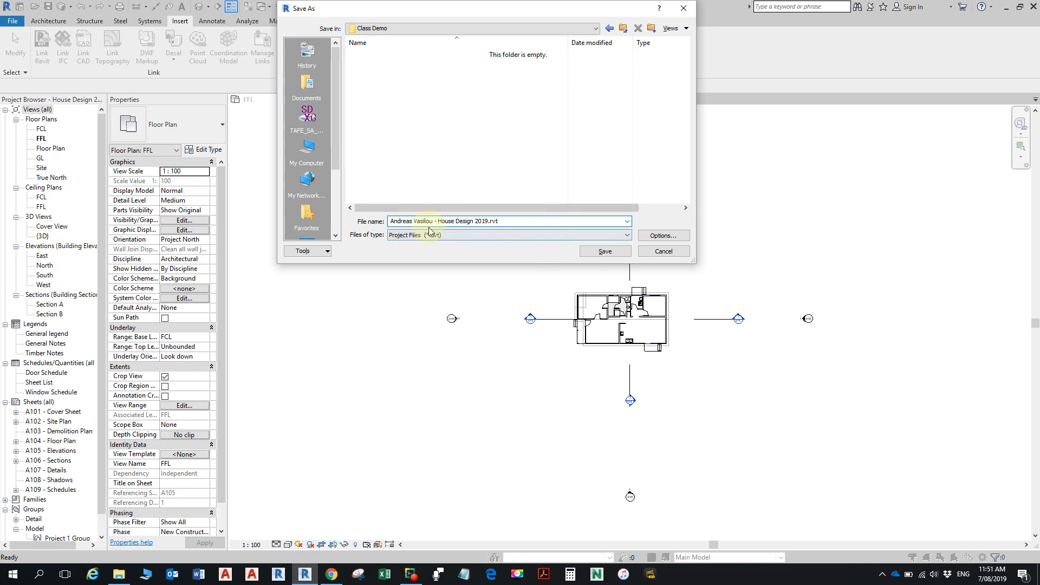
left_click(611, 253)
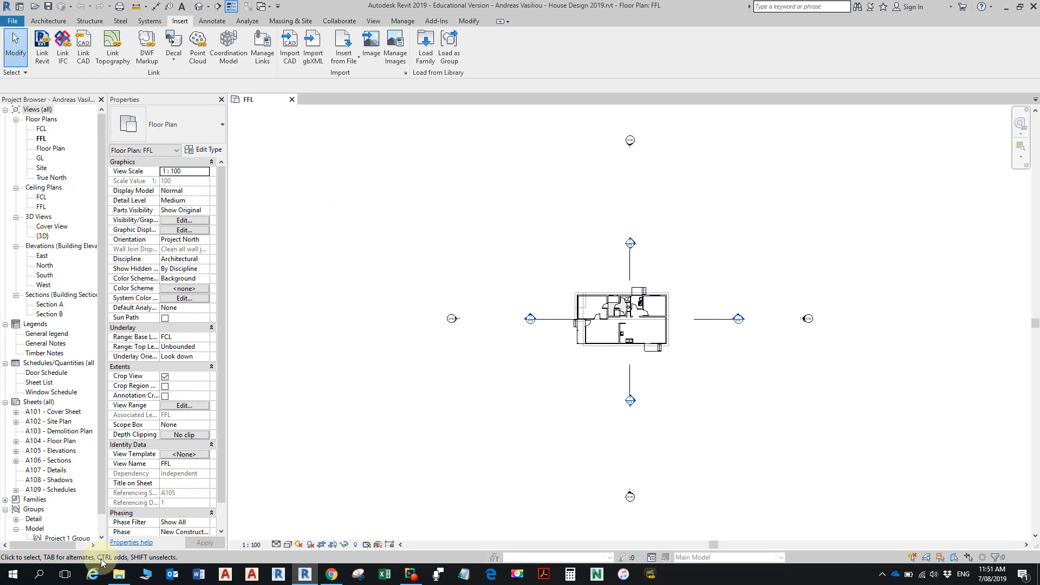
- Switch to File Explorer and copy SITE SURVEY-3D CONTOURS in mm.dwg from 2019 S2 into the Class Demo folder
left_click(119, 574)
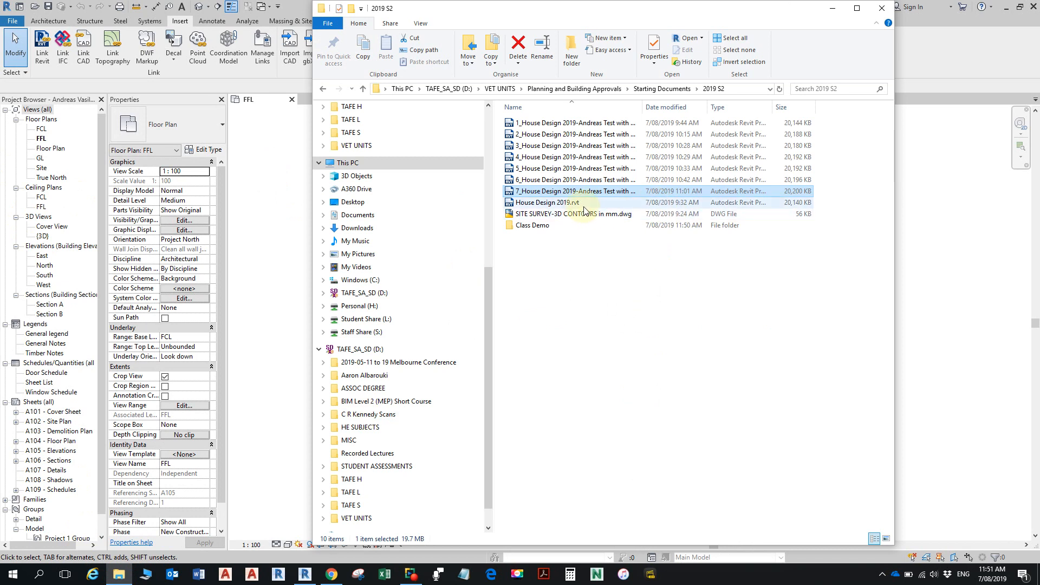
left_click(602, 237)
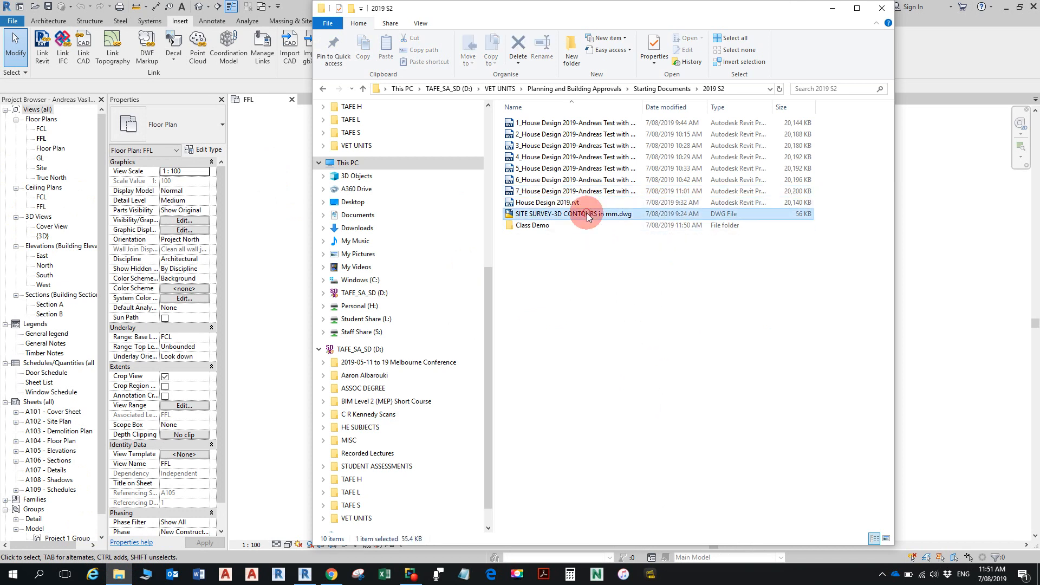
left_click(589, 214)
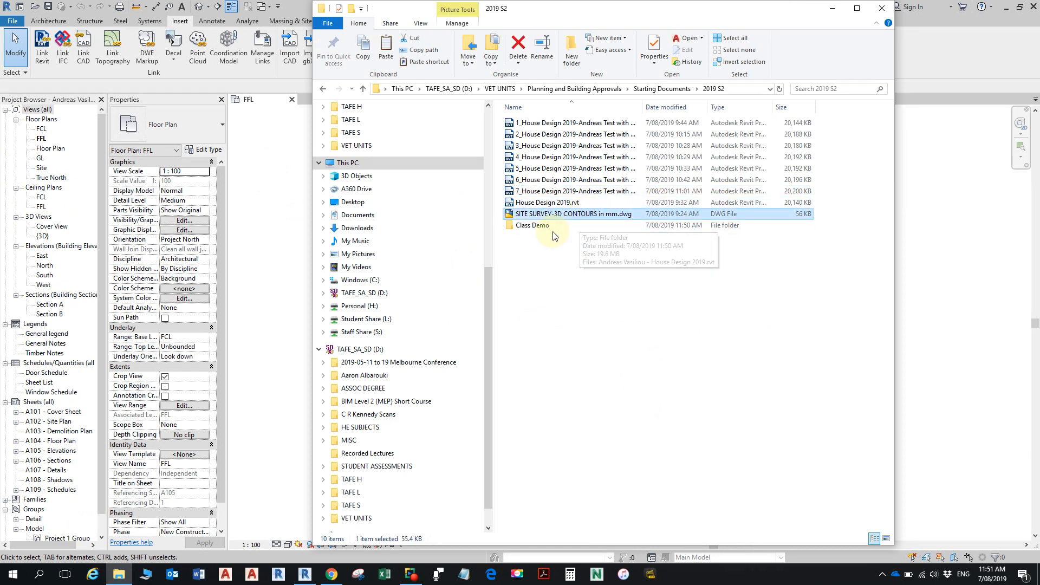
double_click(566, 227)
key("ctrl+v")
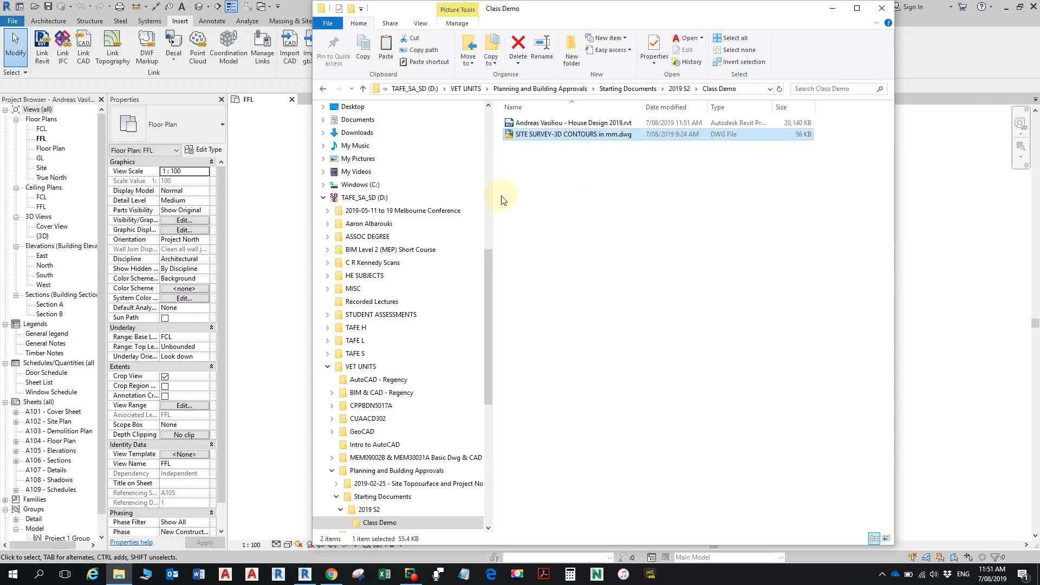
- Return to Revit and inspect the house layout up close in the FFL floor plan
left_click(257, 198)
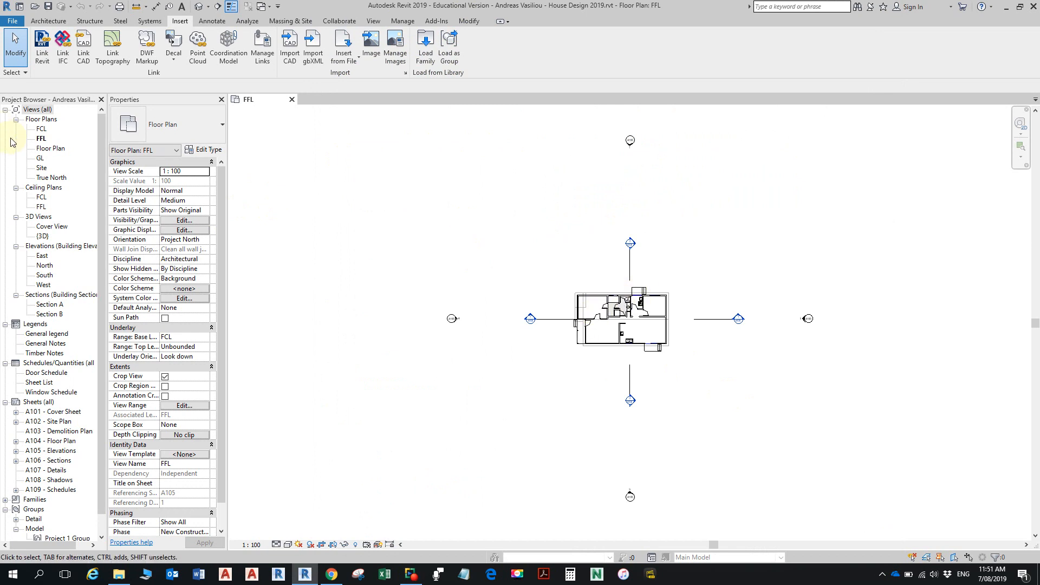
scroll(710, 317, "up", 2)
scroll(671, 325, "up", 2)
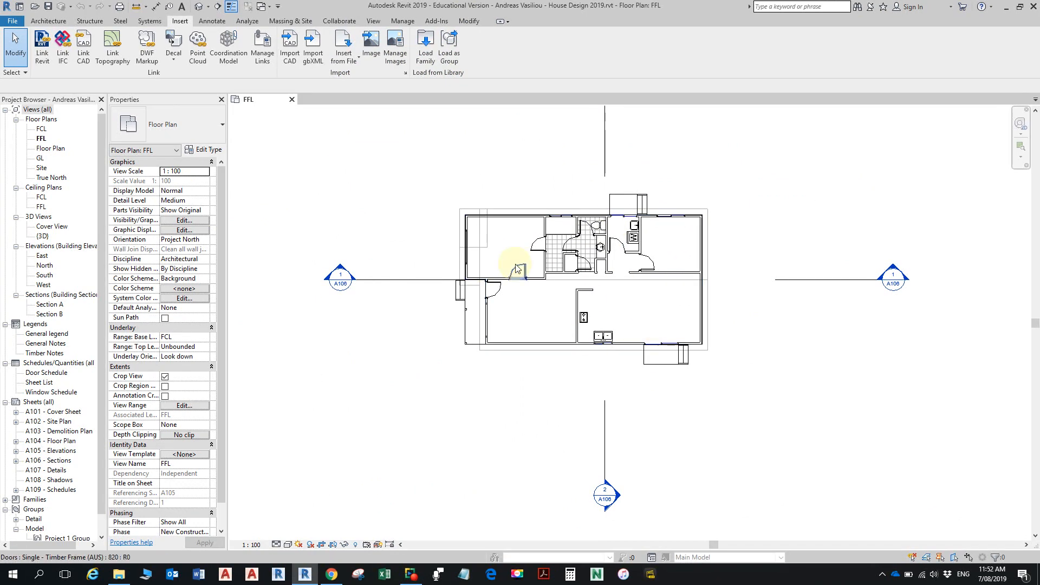
- Import SITE SURVEY-3D CONTOURS in mm.dwg from the Class Demo folder, with correction of slightly off-axis lines turned off
scroll(481, 261, "down", 2)
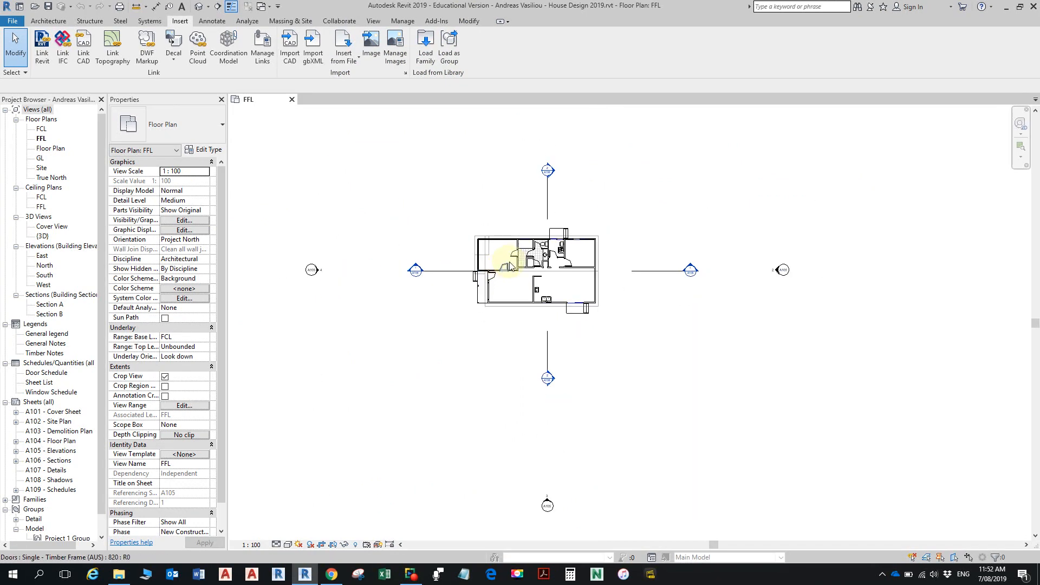
middle_click_drag(664, 260, 682, 308)
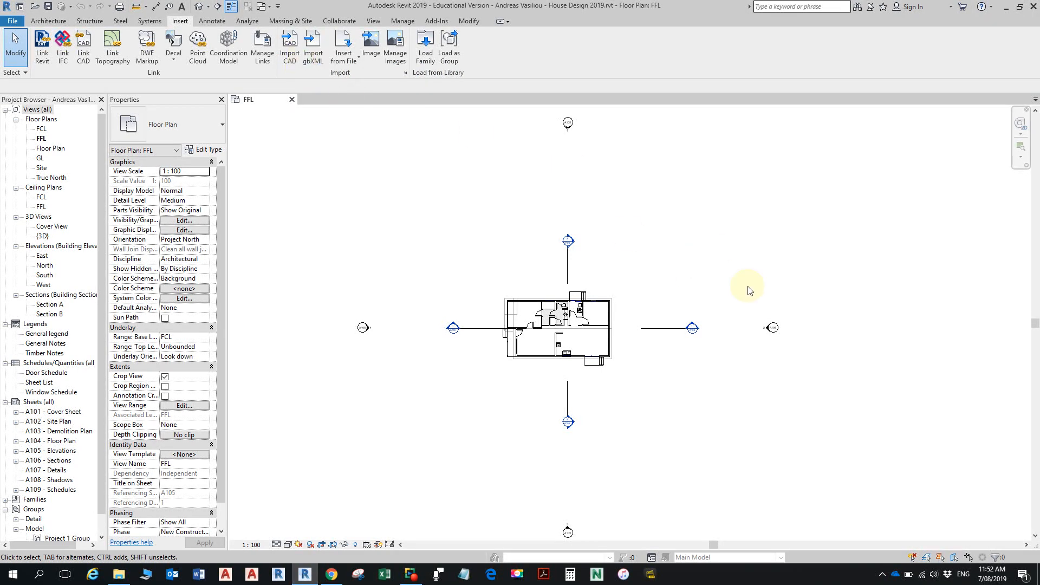
left_click(291, 45)
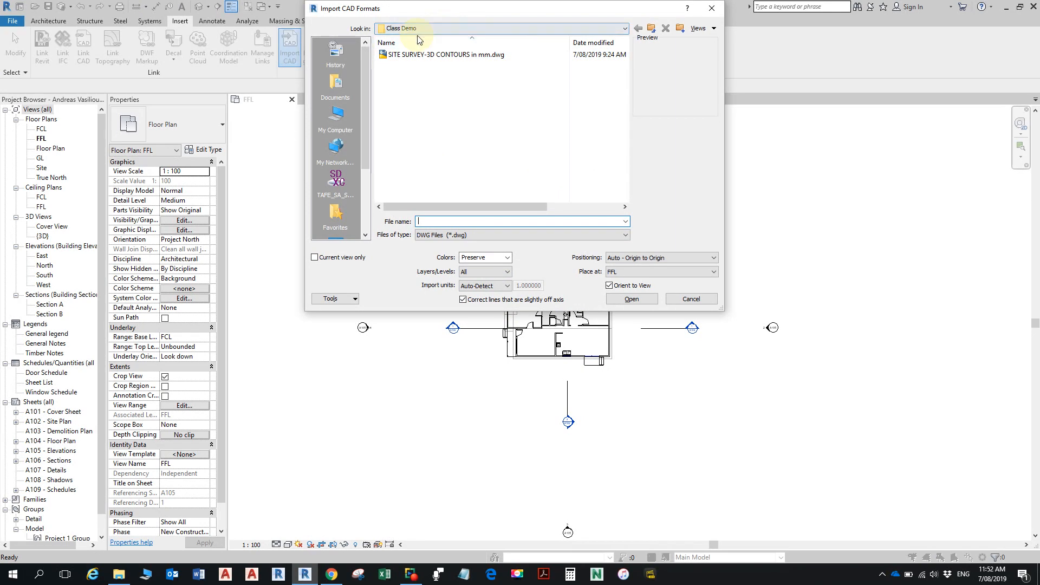
left_click(502, 56)
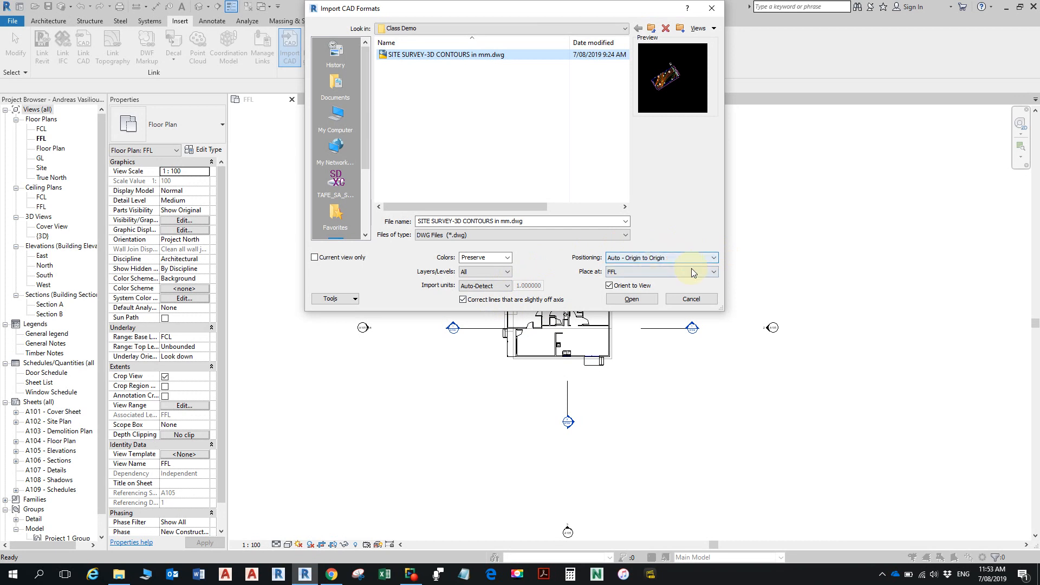
left_click(463, 300)
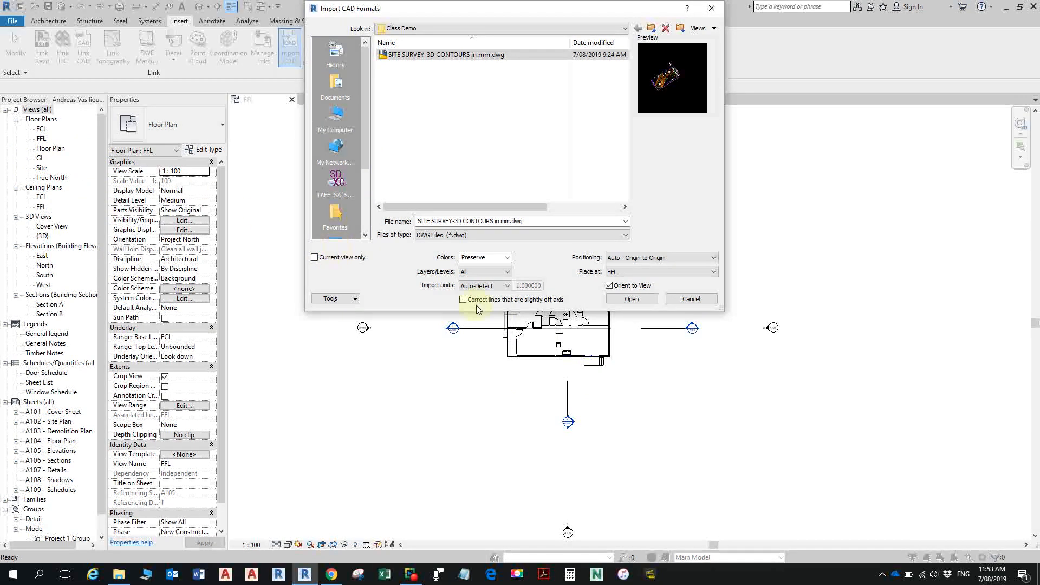
left_click(631, 300)
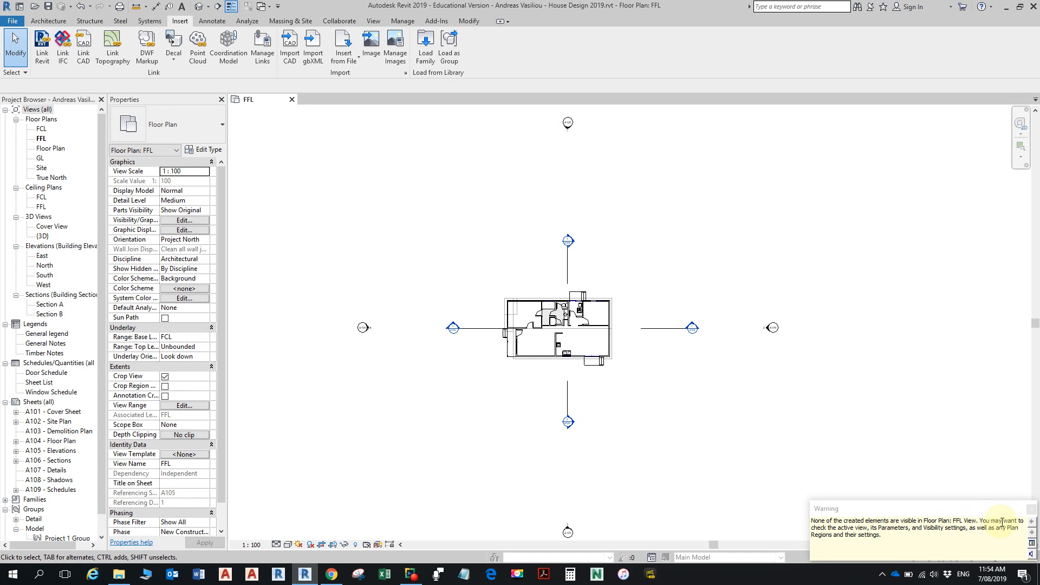
left_click(1032, 511)
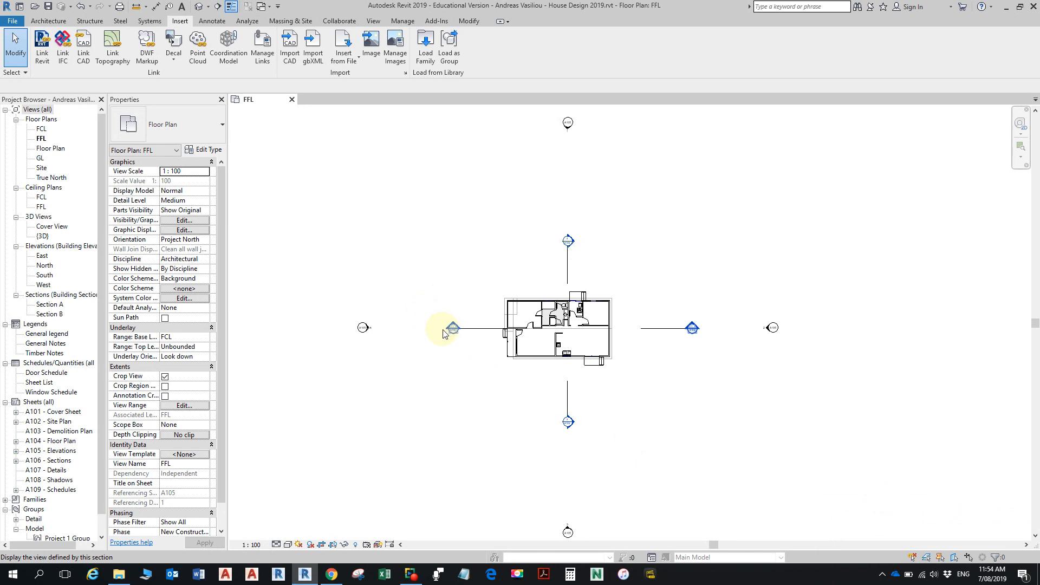
- Turn off Crop View for the FFL floor plan and bring the imported site survey into view
scroll(465, 281, "down", 6)
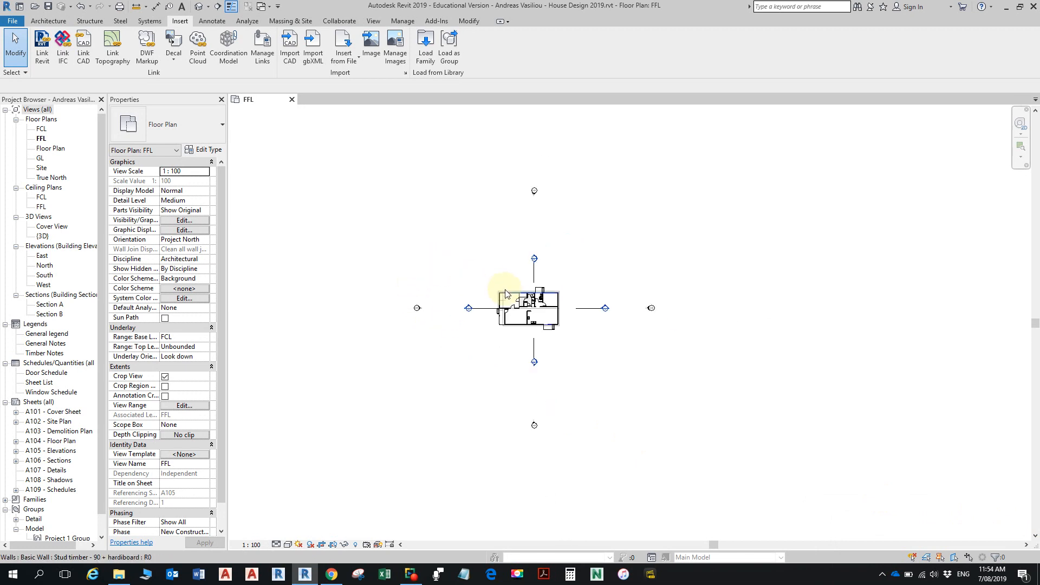
middle_click_drag(482, 294, 640, 327)
scroll(639, 324, "down", 3)
scroll(619, 325, "up", 8)
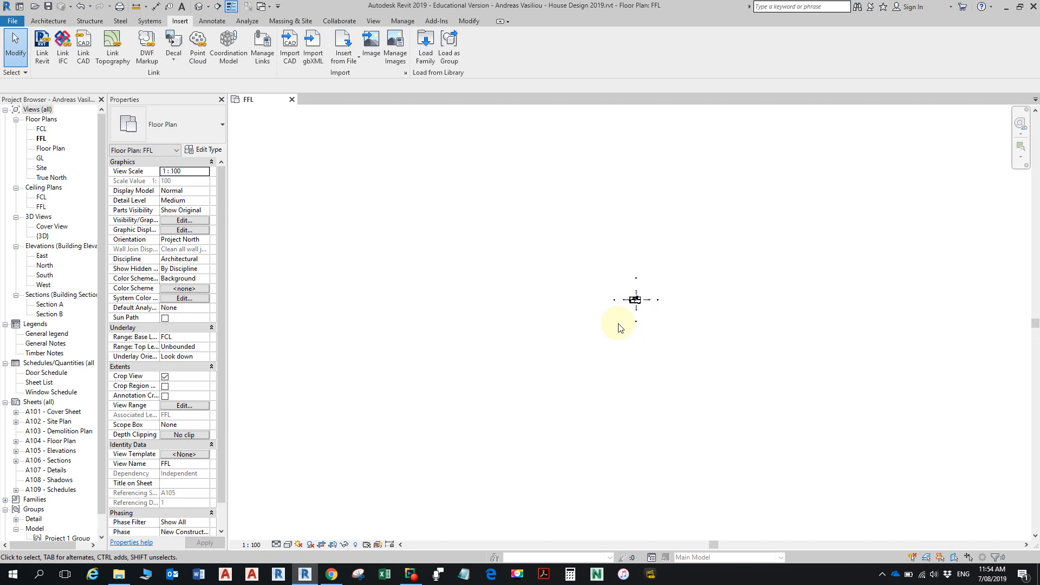
middle_click_drag(627, 295, 504, 366)
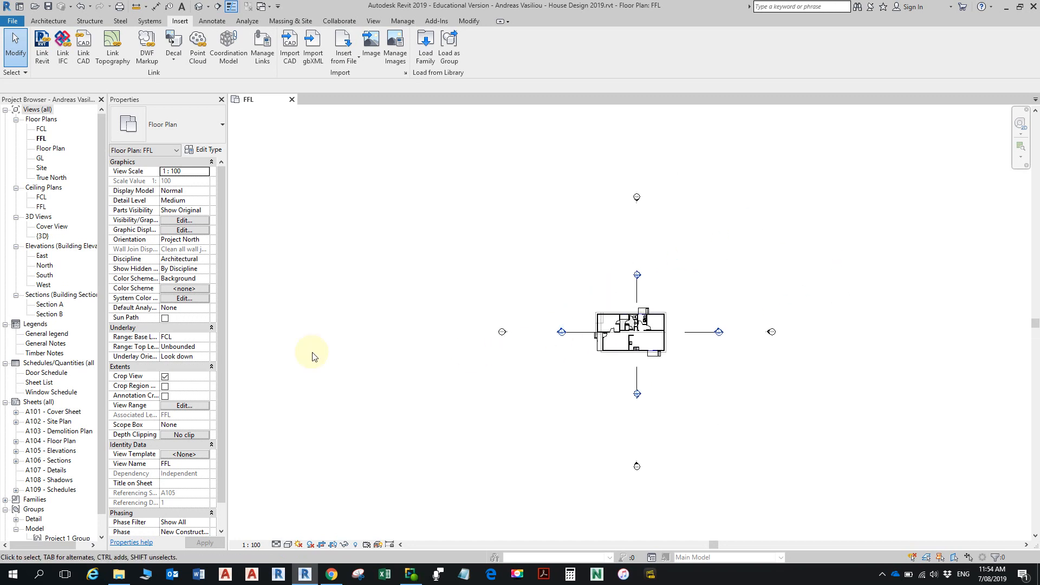
left_click(164, 376)
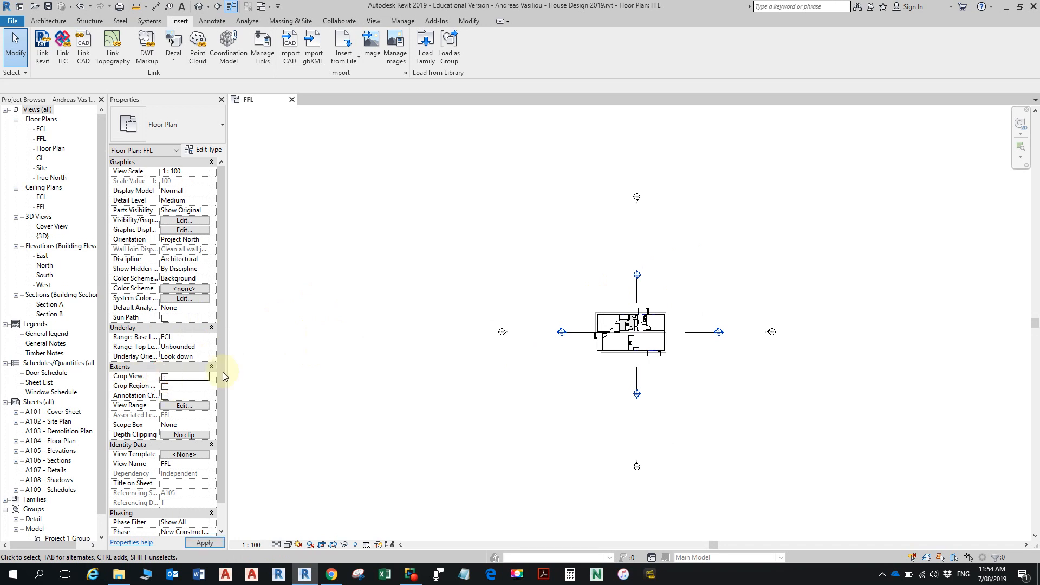
scroll(539, 369, "down", 5)
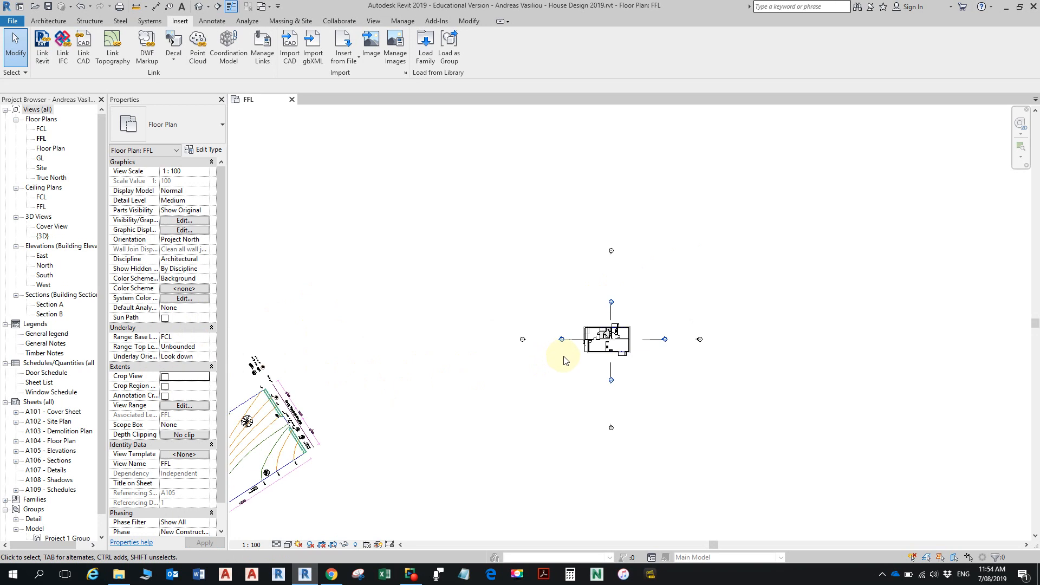
middle_click_drag(573, 364, 694, 261)
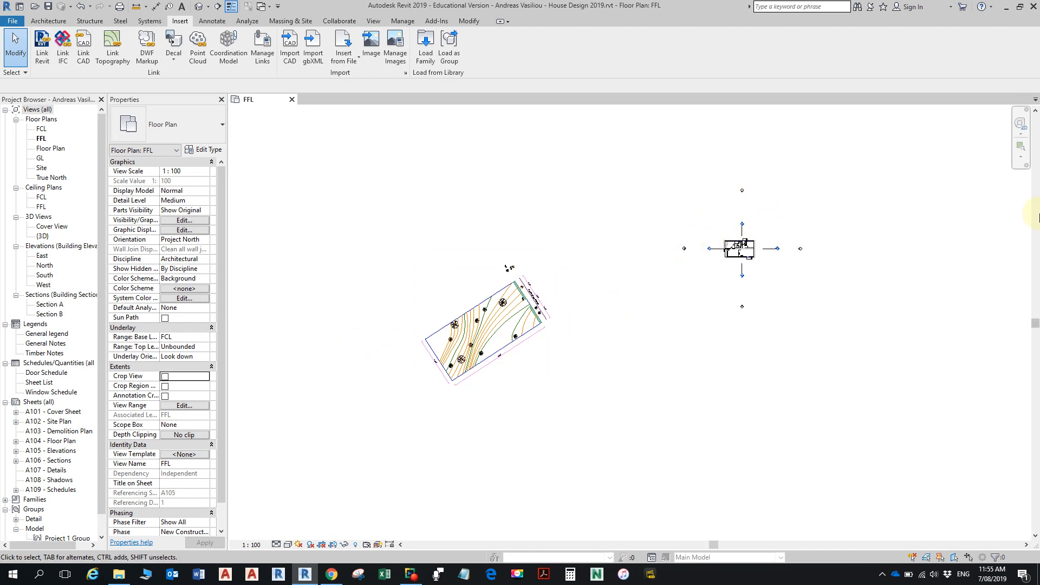
- Select the imported site survey in the FFL plan and unpin it
left_click_drag(485, 355, 557, 344)
left_click(533, 352)
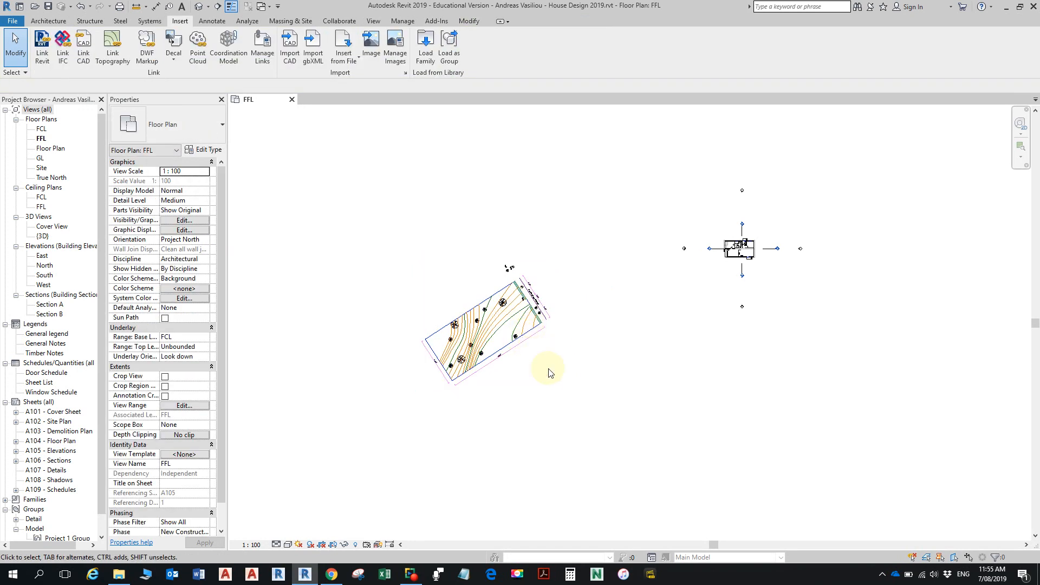
left_click(538, 346)
left_click(542, 334)
left_click_drag(543, 334, 641, 296)
left_click(440, 318)
left_click(533, 320)
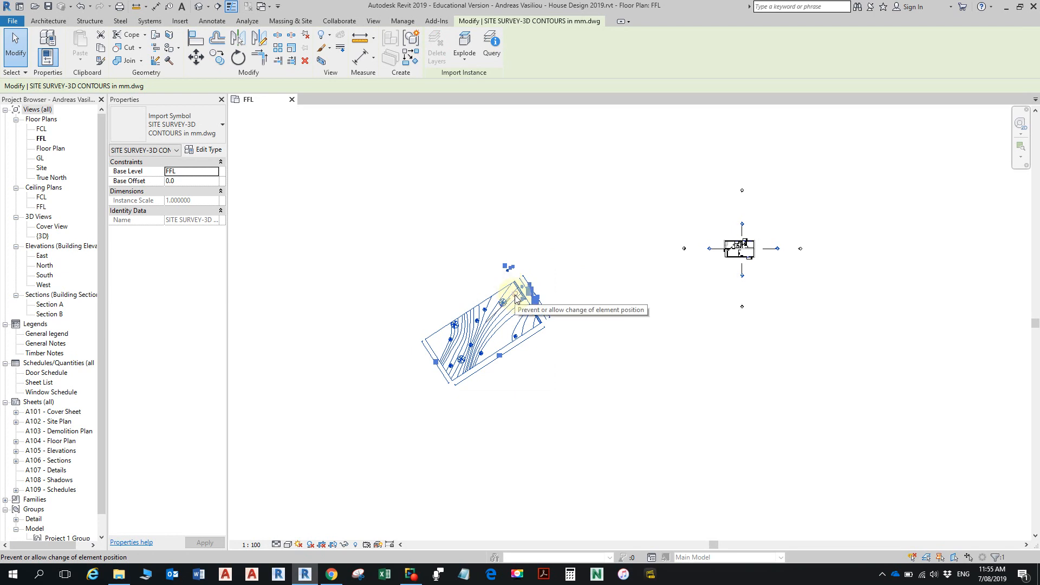
left_click(515, 298)
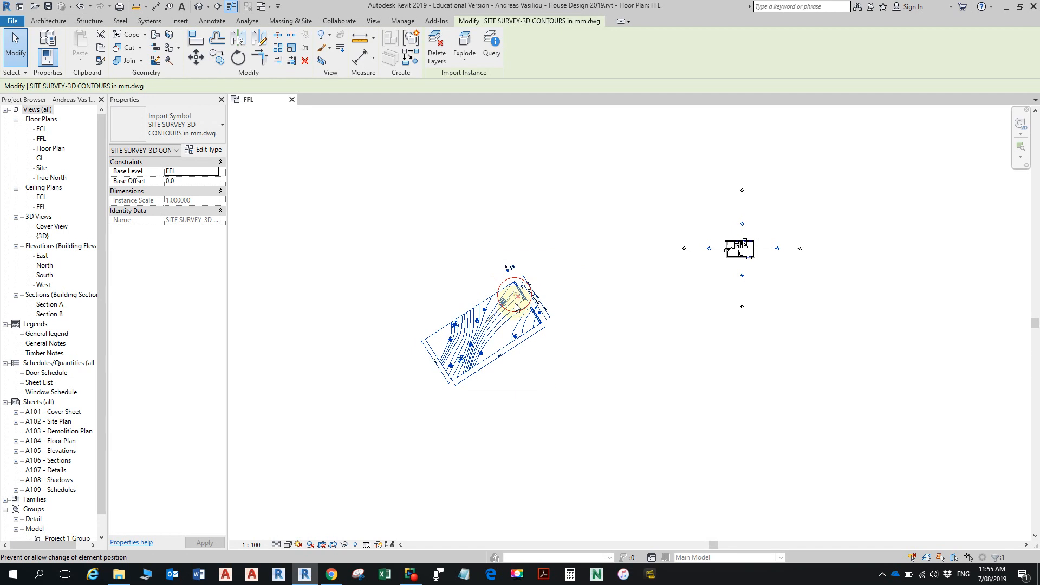
left_click(553, 340)
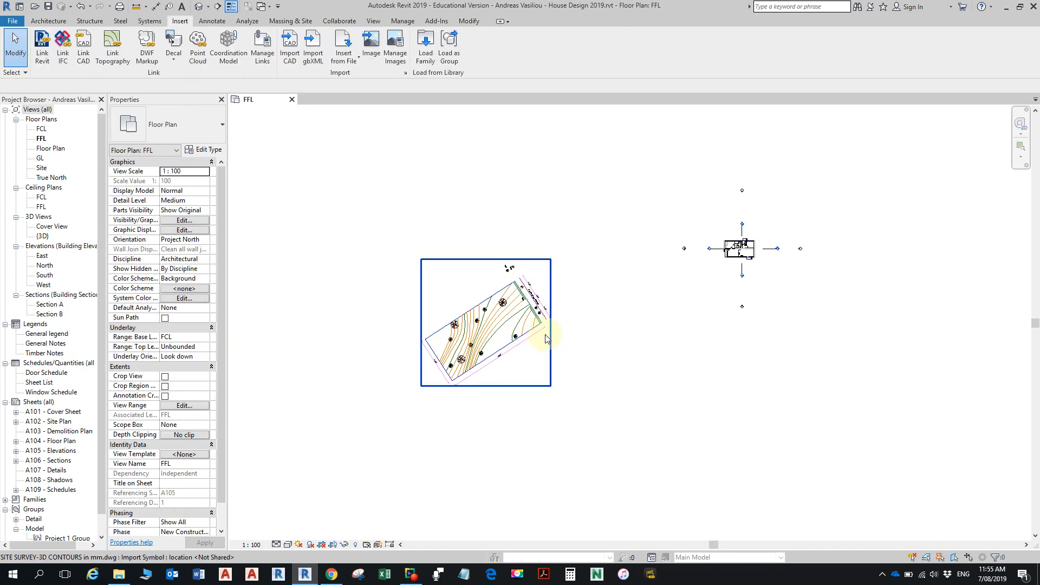
- Move the site survey drawing across the FFL plan so its block boundary surrounds the house
left_click(549, 339)
left_click_drag(537, 331, 783, 253)
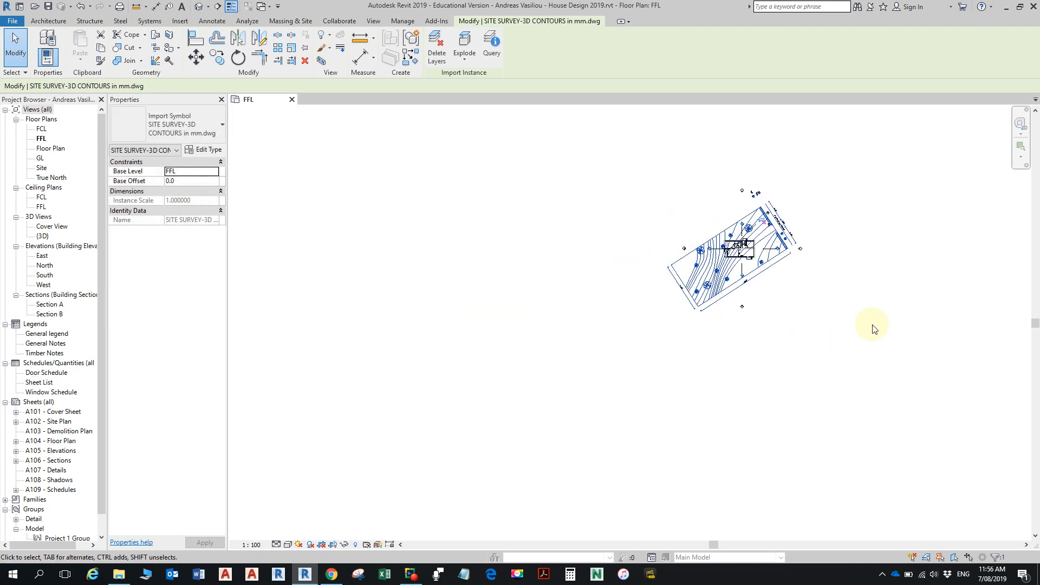
scroll(771, 282, "up", 3)
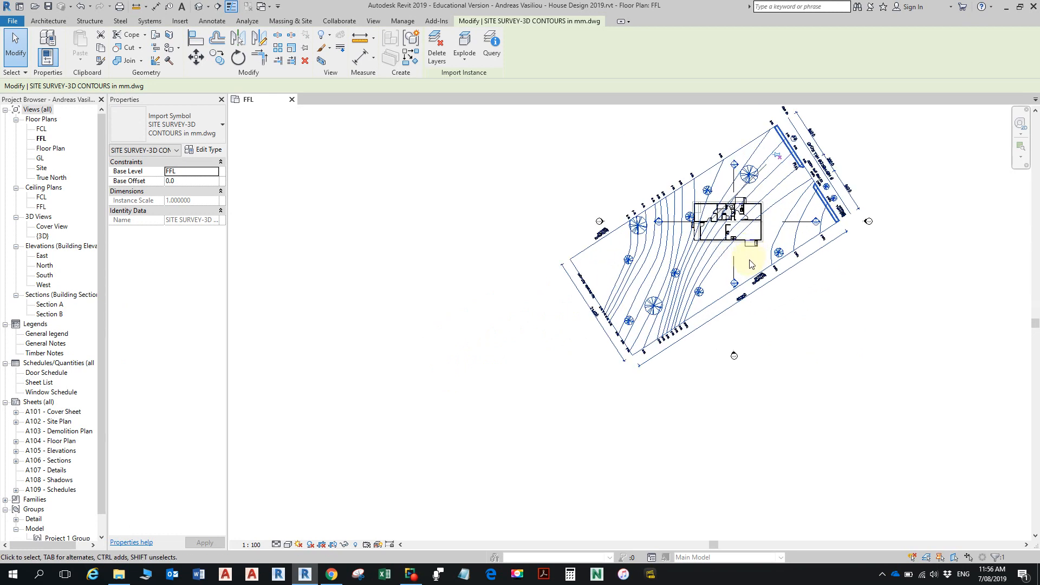
middle_click_drag(771, 283, 724, 345)
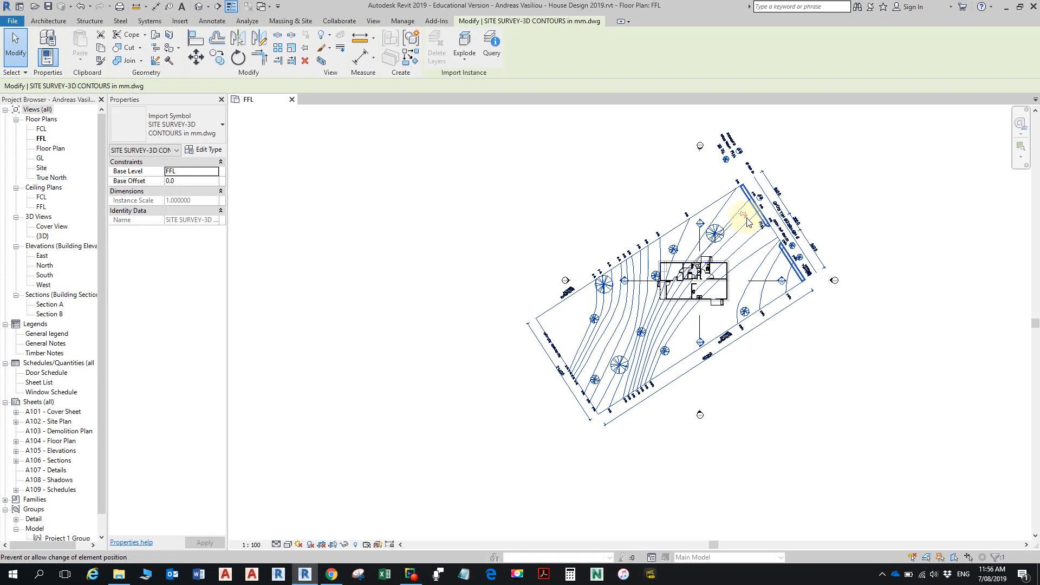
- Try unpinning and re-pinning the repositioned site survey, leaving it pinned in place around the house
left_click(745, 217)
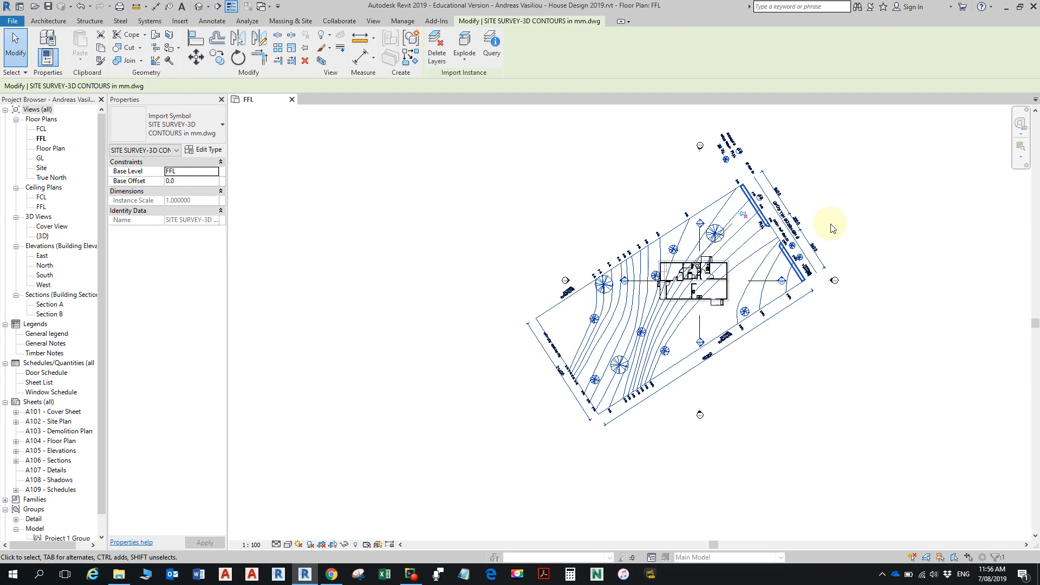
left_click(747, 217)
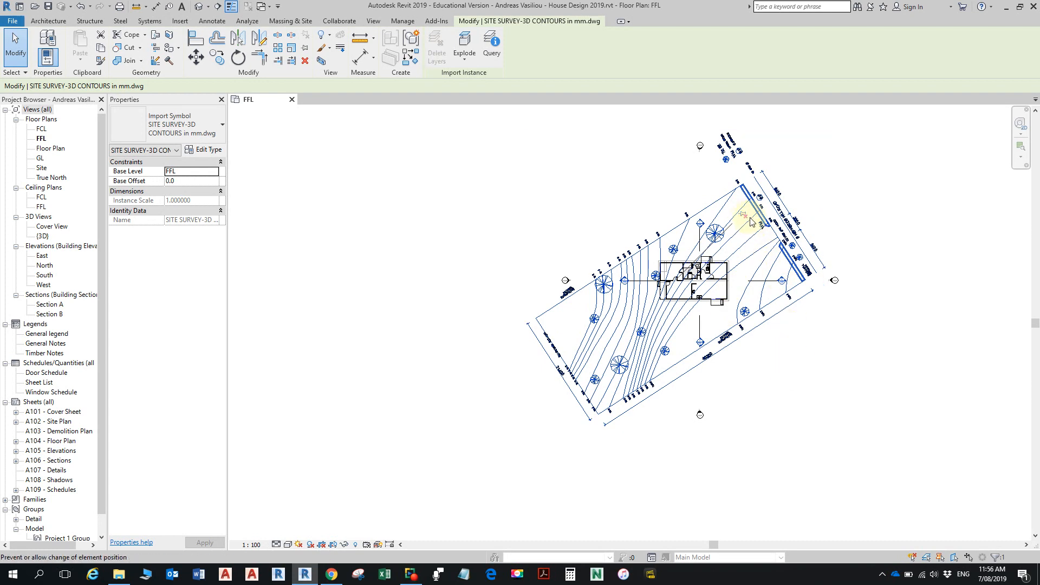
left_click(746, 217)
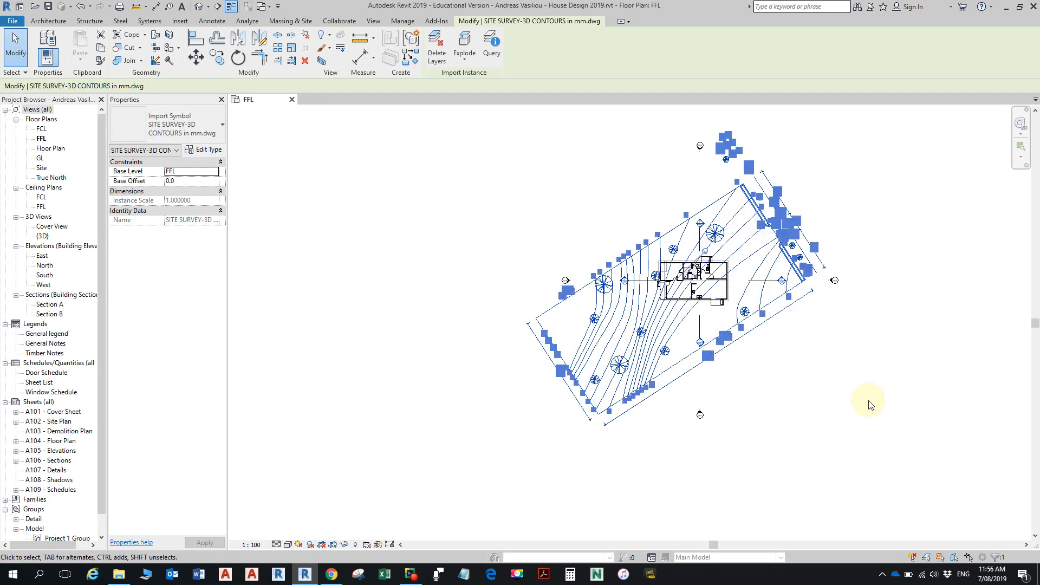
left_click(925, 300)
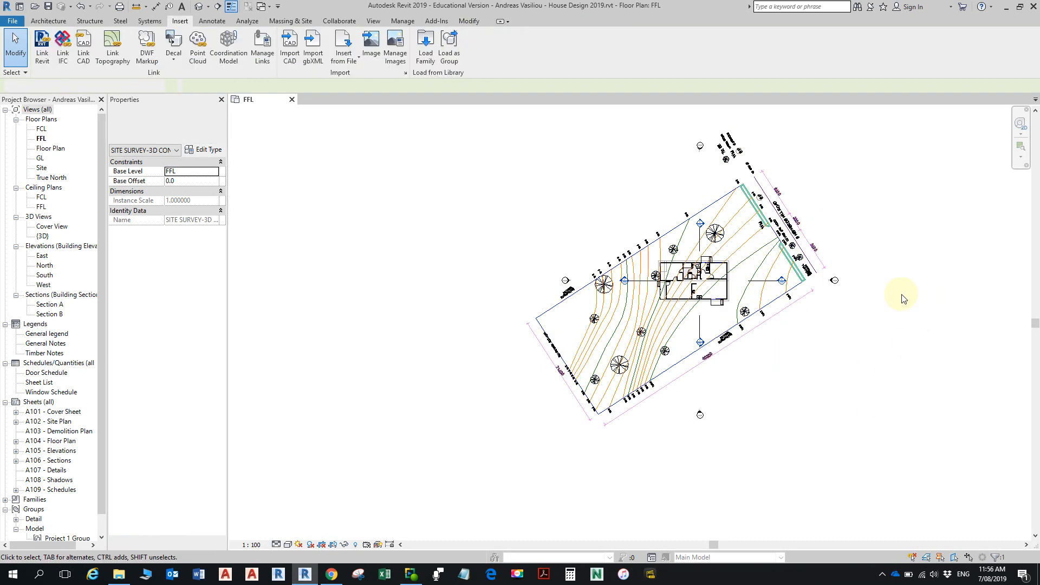
left_click(777, 296)
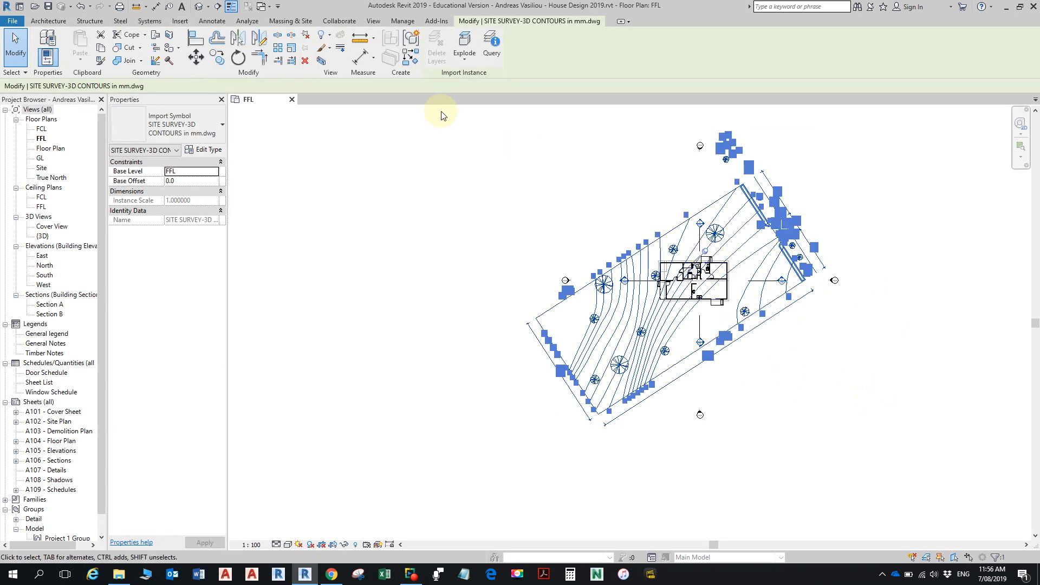
left_click(307, 36)
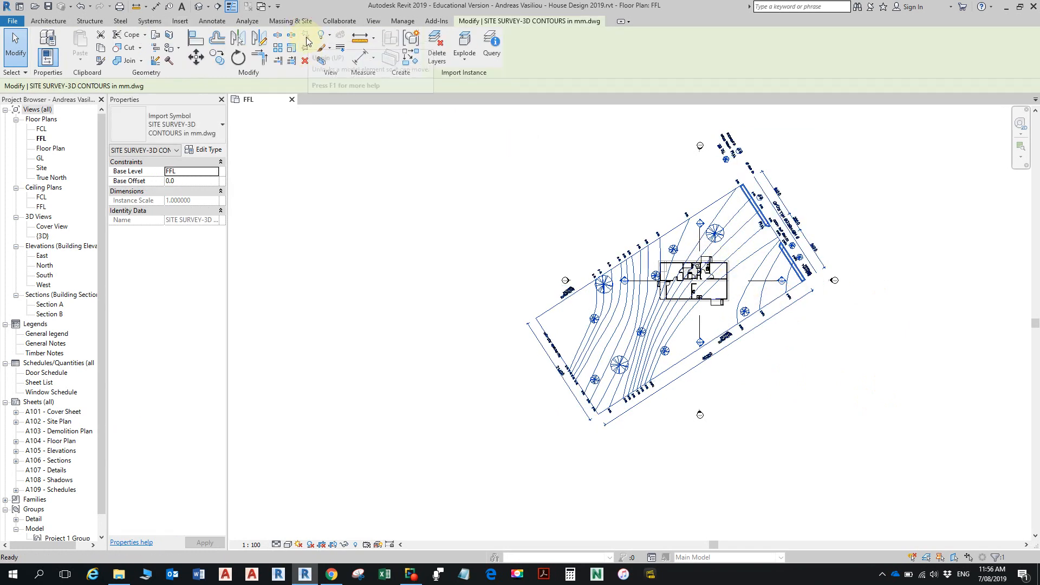
left_click(303, 49)
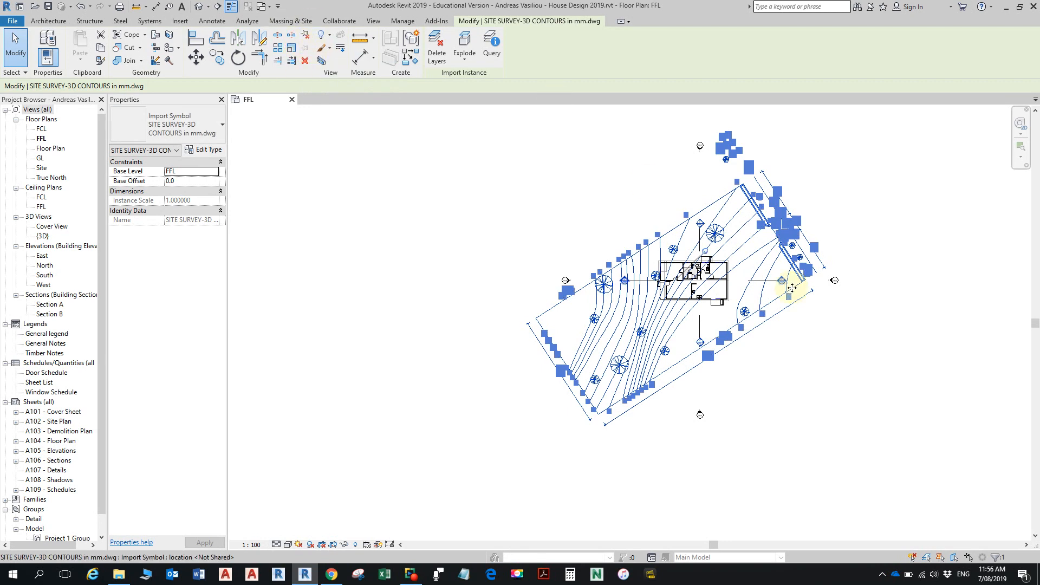
key("Escape")
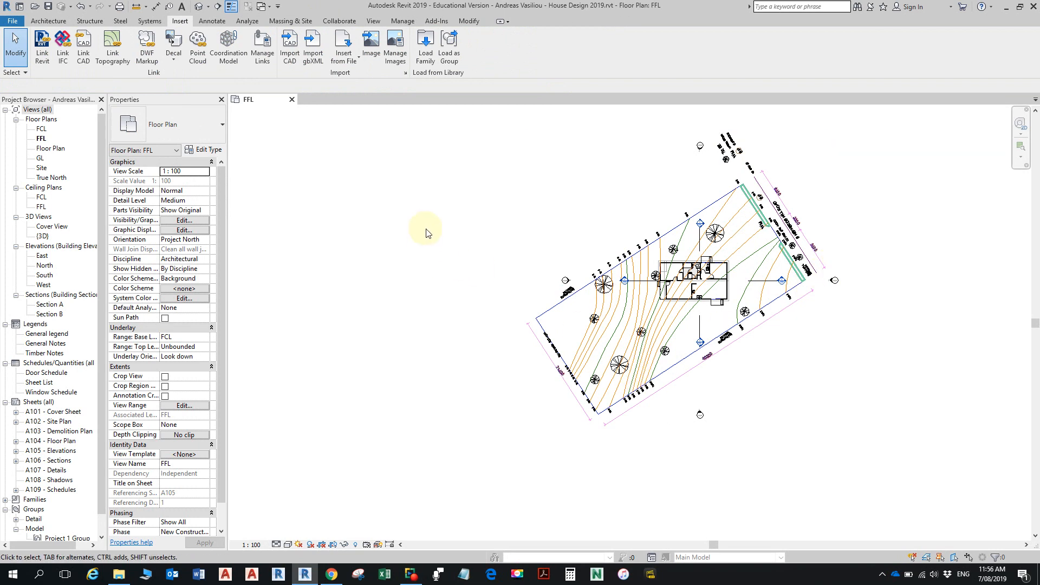
- Open the default 3D view and examine the height of the survey contours relative to the house
left_click(199, 7)
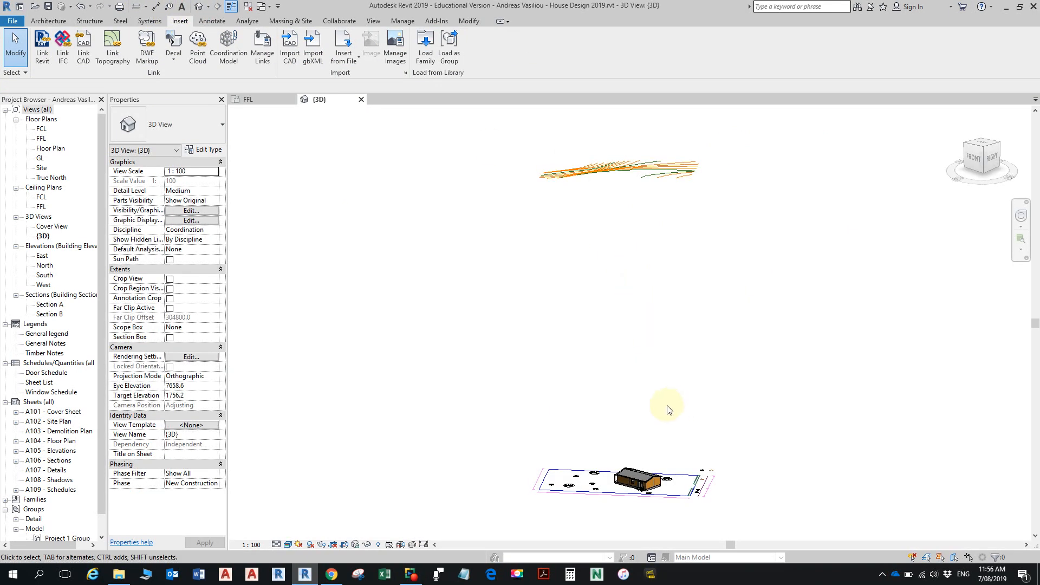
middle_click_drag(657, 475, 650, 421)
scroll(644, 439, "up", 2)
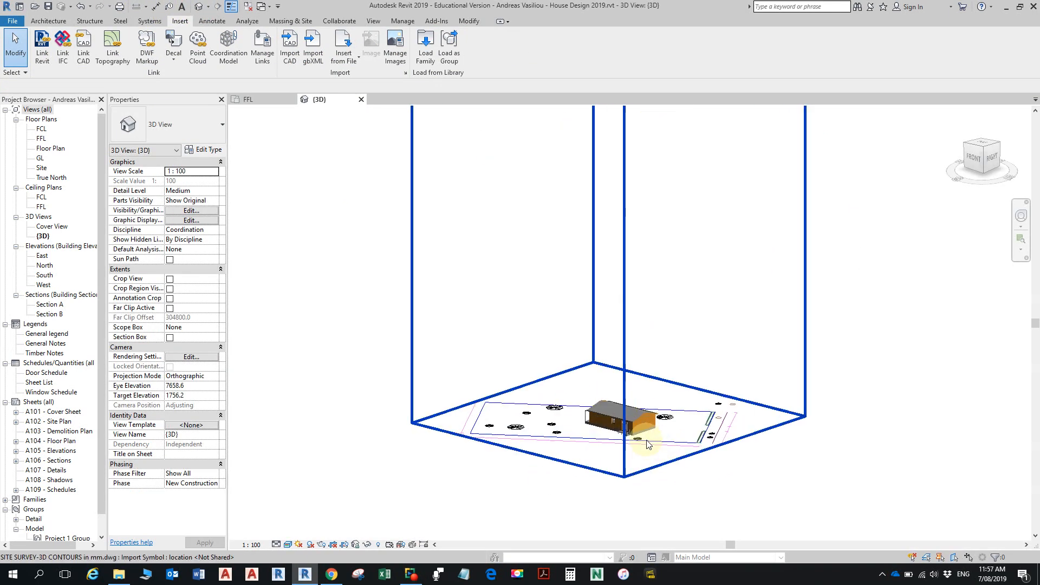
scroll(677, 447, "up", 3)
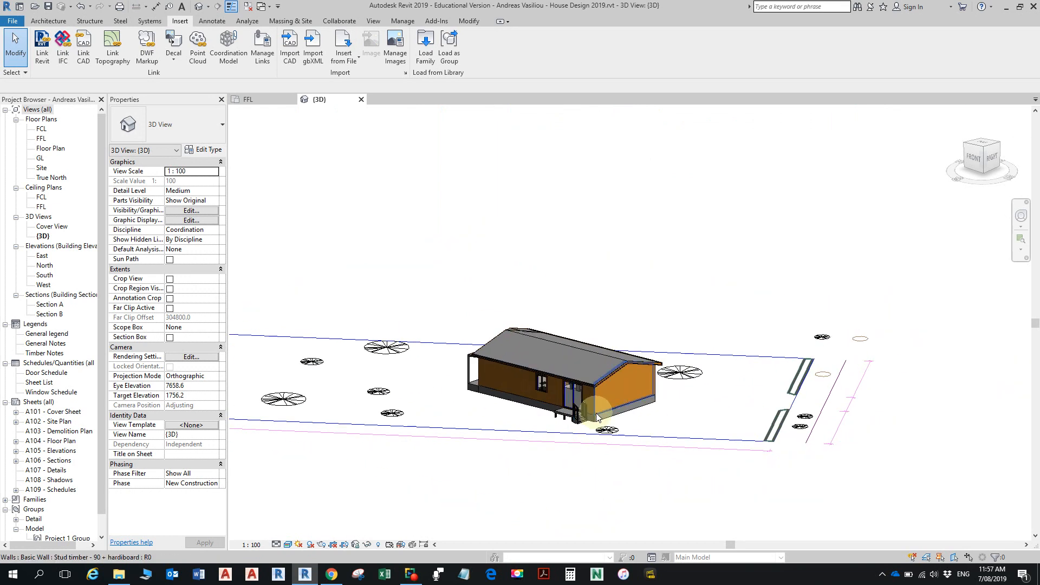
scroll(666, 233, "down", 6)
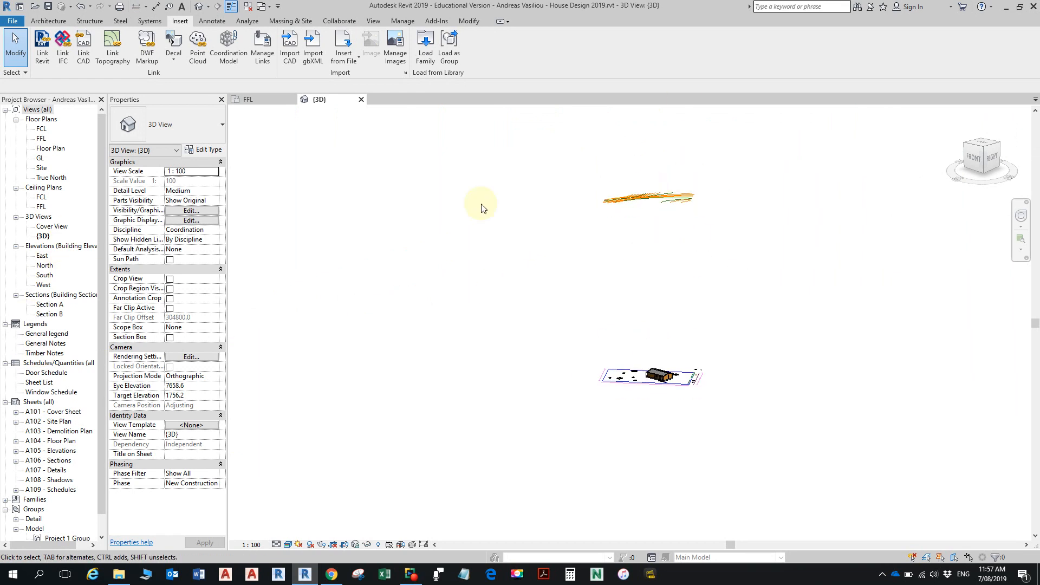
scroll(674, 199, "up", 5)
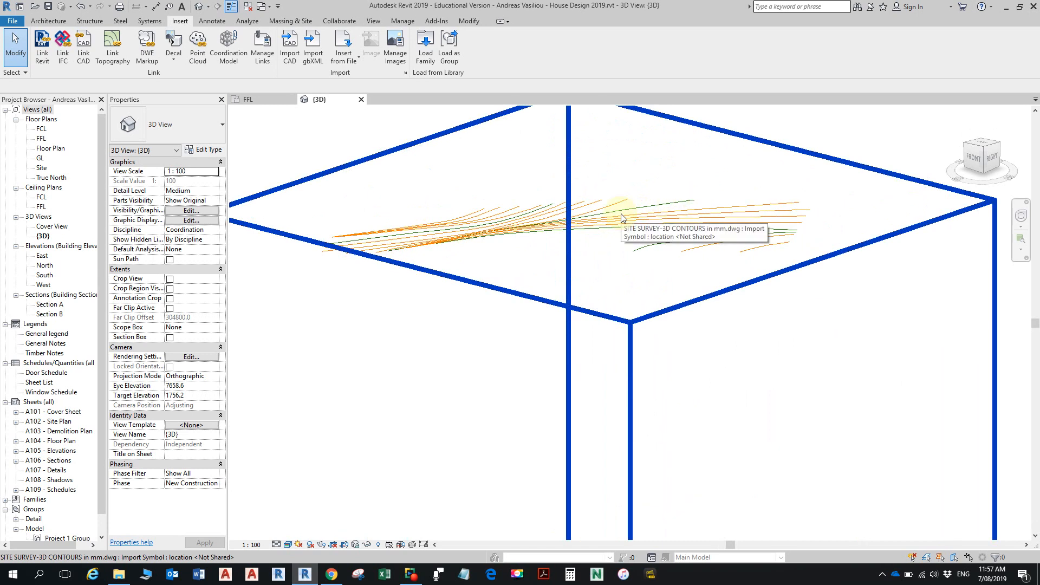
scroll(611, 208, "down", 1)
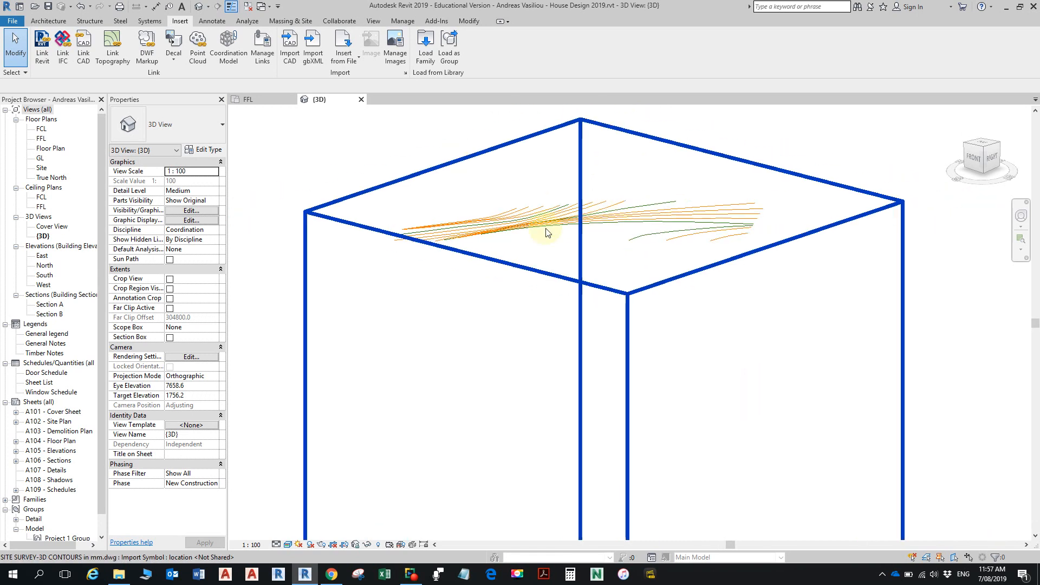
scroll(60, 206, "down", 1)
middle_click_drag(361, 207, 370, 207)
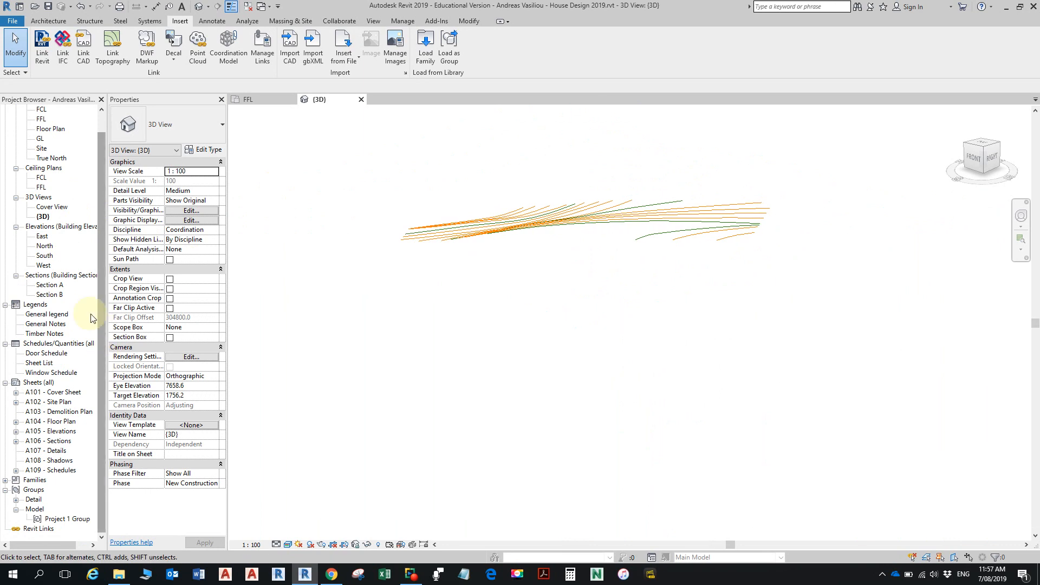
- Open the South elevation and examine the FCL, FFL and GL level markers beside the house
double_click(44, 256)
middle_click_drag(773, 408, 766, 382)
scroll(765, 382, "down", 2)
scroll(865, 365, "up", 5)
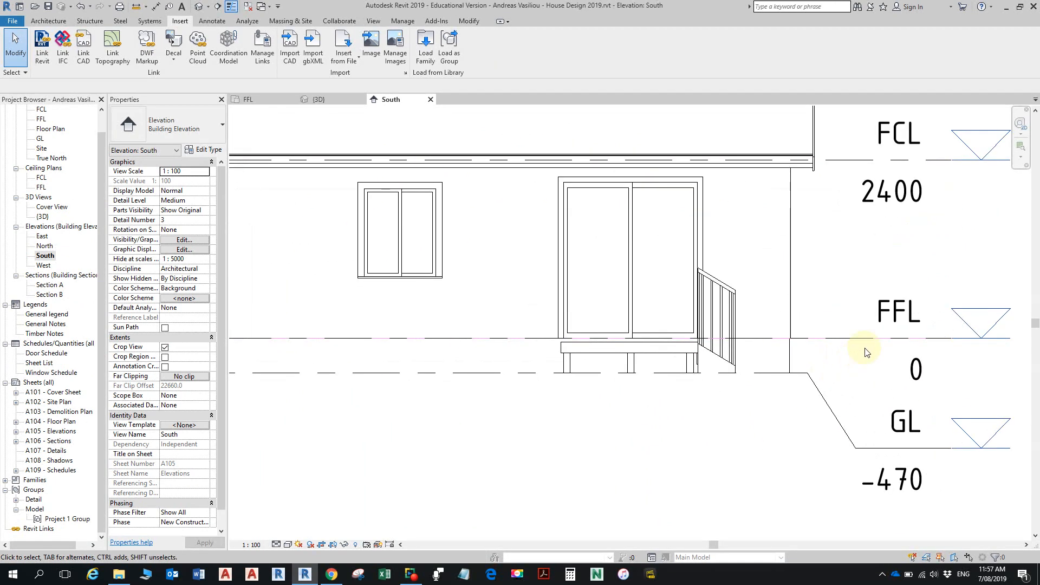
- Examine how the house's floor base, deck and ground line sit against the FFL and GL levels in the South elevation
scroll(848, 406, "up", 5)
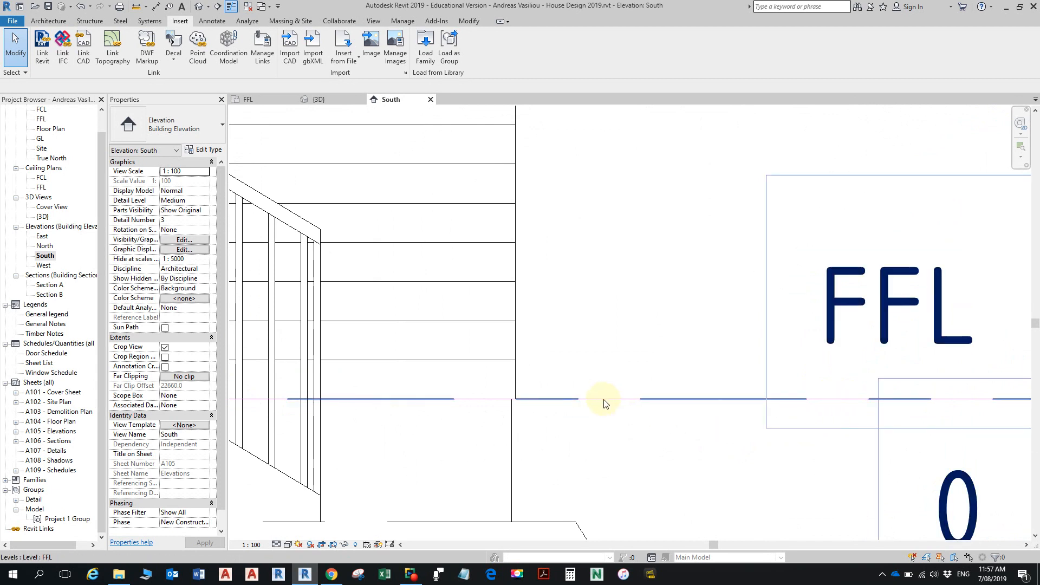
scroll(606, 401, "down", 6)
scroll(736, 395, "down", 4)
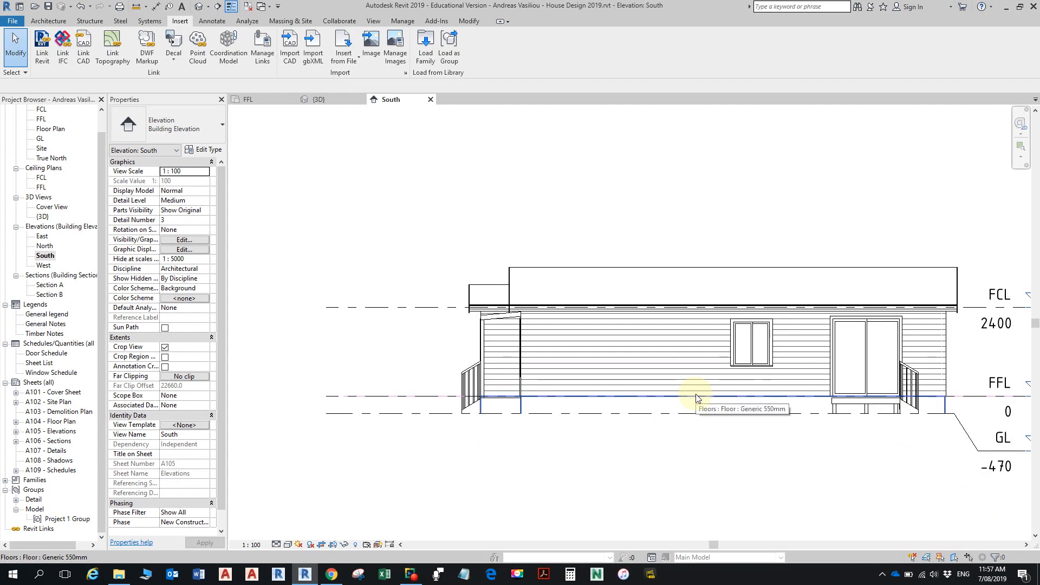
scroll(746, 391, "down", 2)
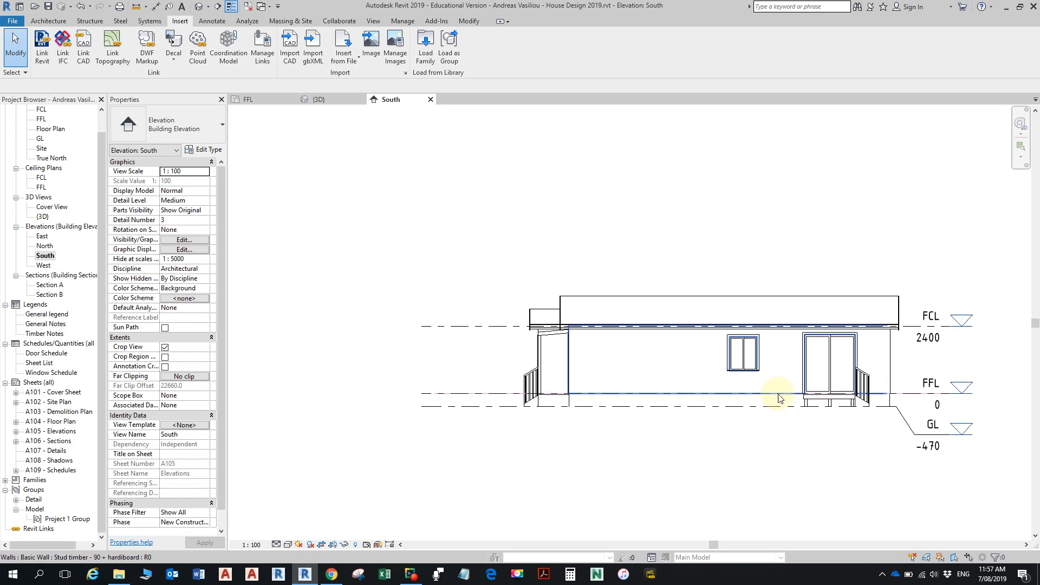
middle_click_drag(779, 385, 665, 392)
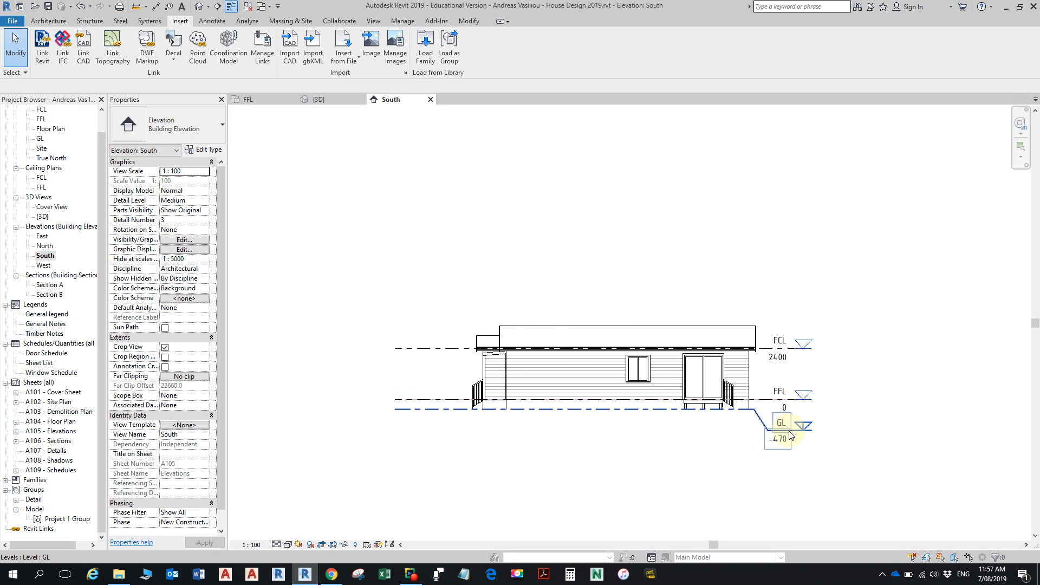
scroll(727, 411, "up", 4)
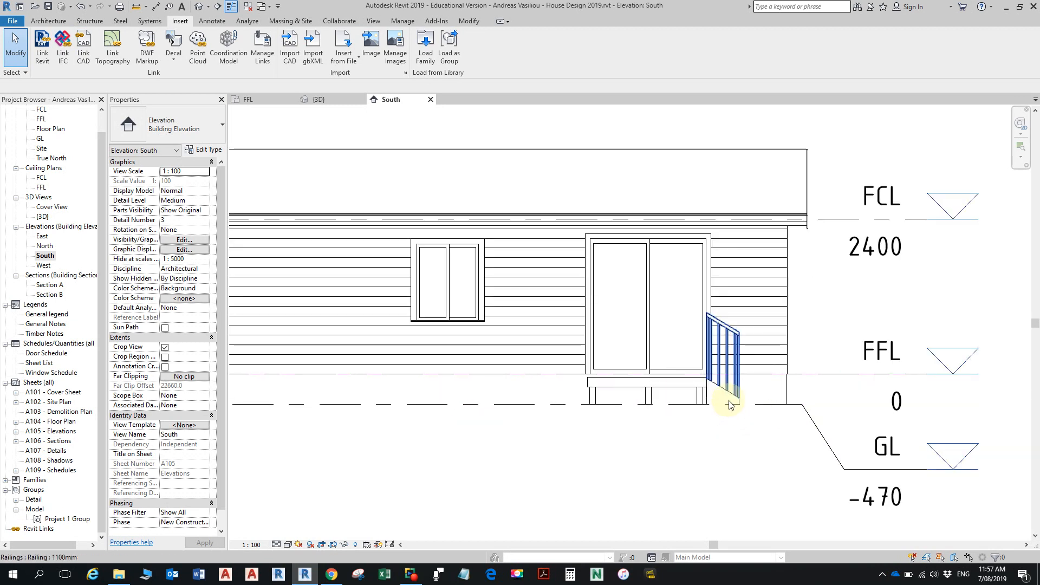
scroll(727, 405, "up", 2)
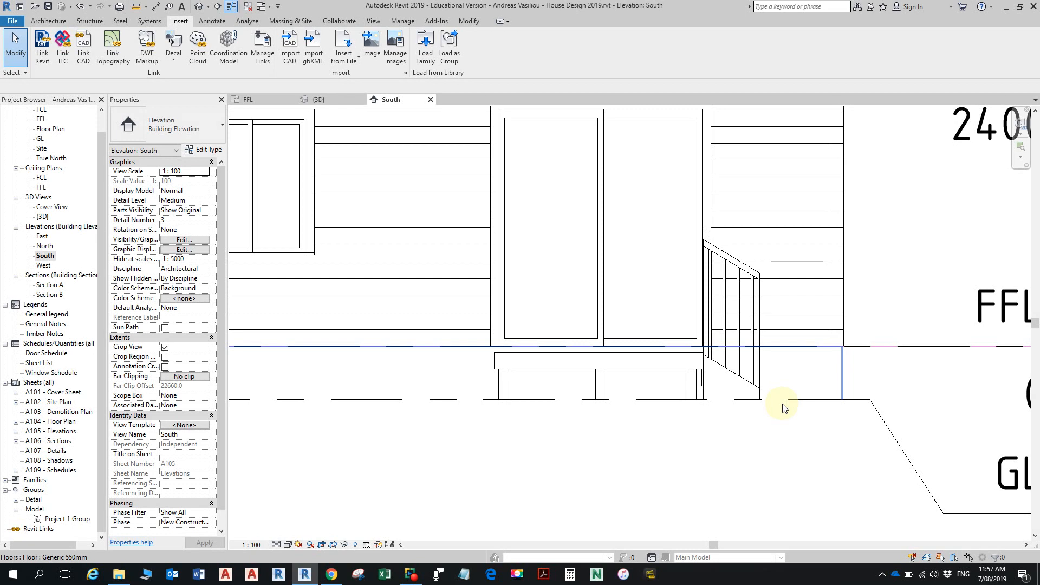
scroll(783, 407, "down", 5)
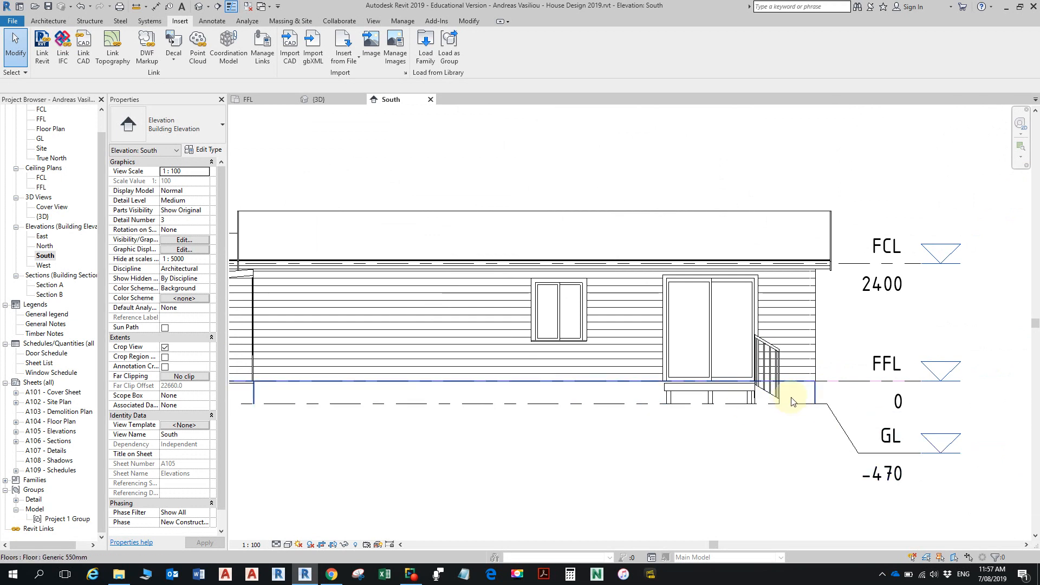
scroll(731, 403, "down", 4)
middle_click_drag(485, 384, 624, 408)
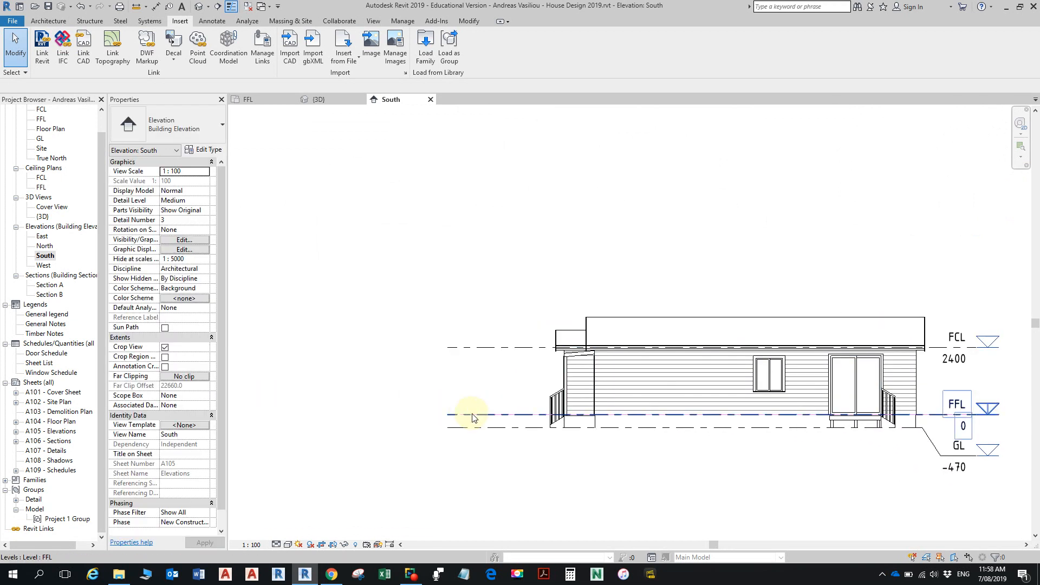
scroll(604, 396, "down", 2)
scroll(603, 396, "down", 1)
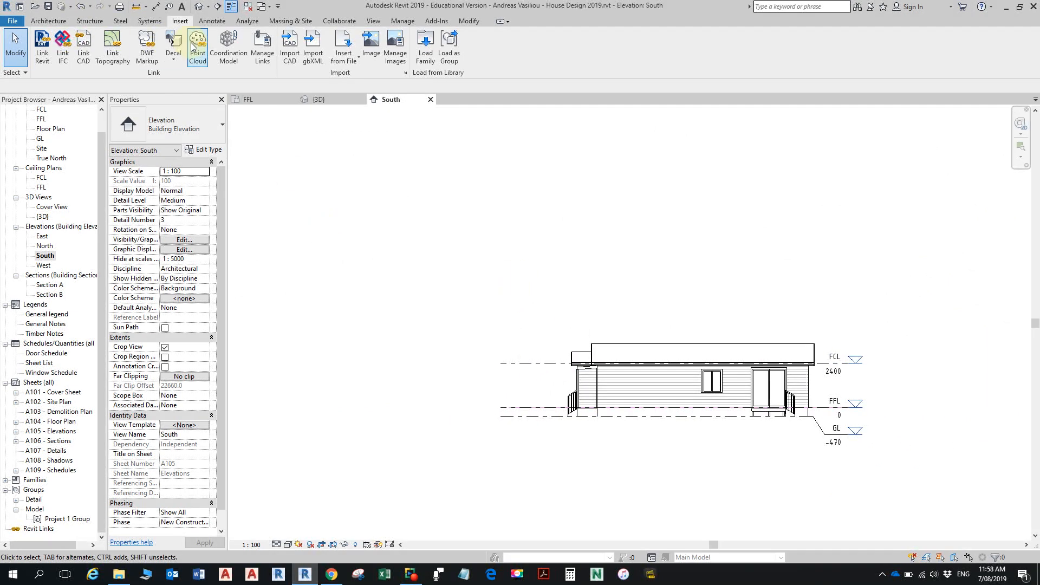
- Return to the default 3D view and examine the raised survey contours above the house from a higher angle
left_click(198, 8)
scroll(694, 235, "down", 3)
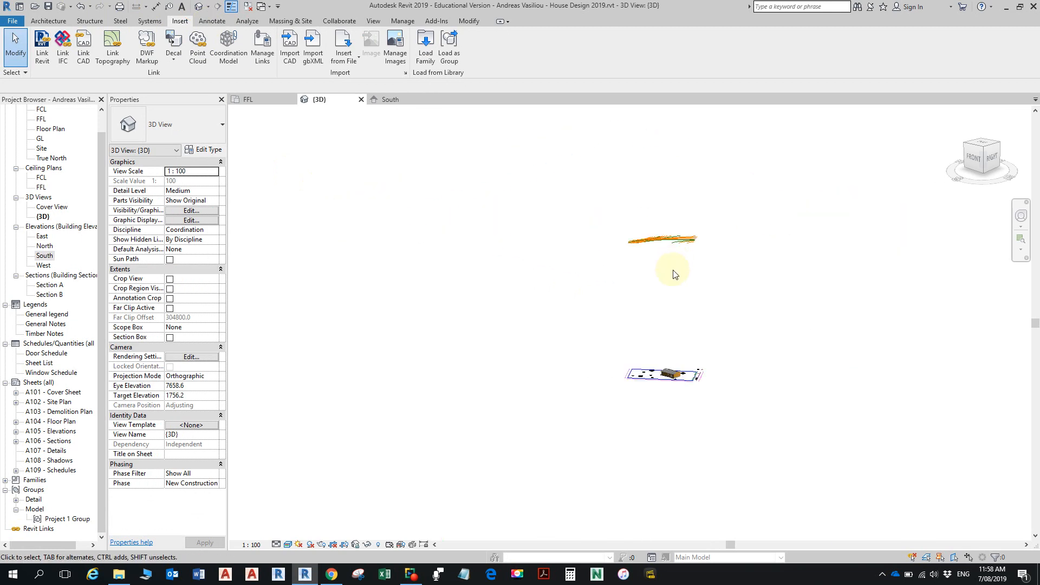
scroll(656, 353, "up", 3)
middle_click_drag(657, 332, 644, 403)
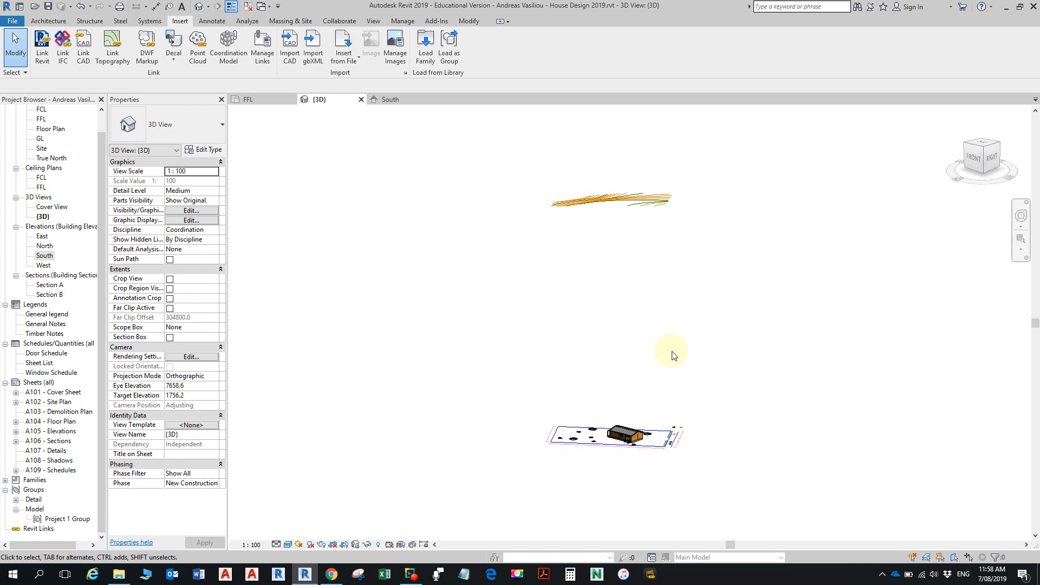
scroll(637, 209, "up", 2)
middle_click_drag(637, 209, 636, 230)
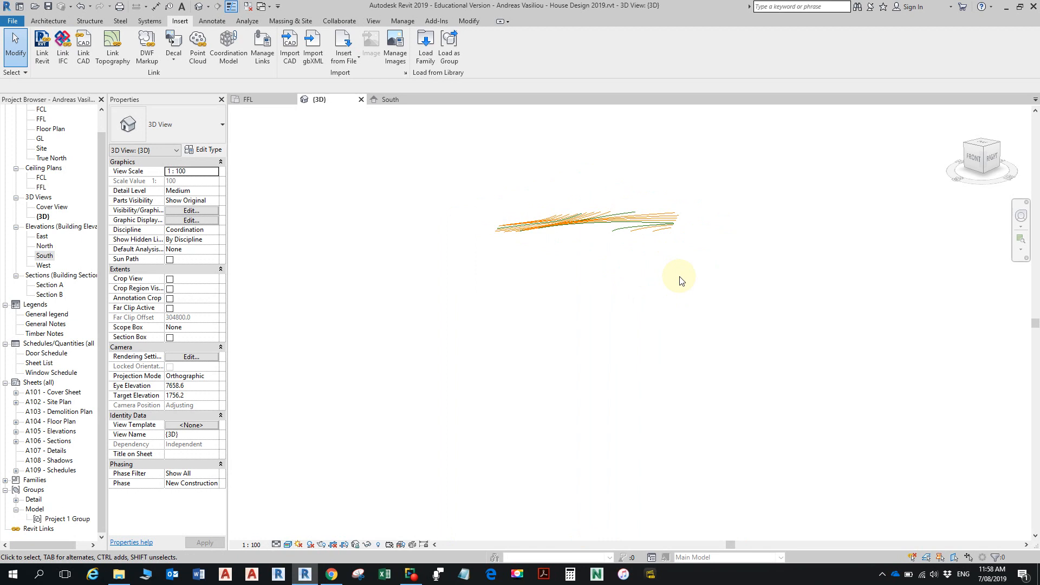
scroll(648, 243, "down", 2)
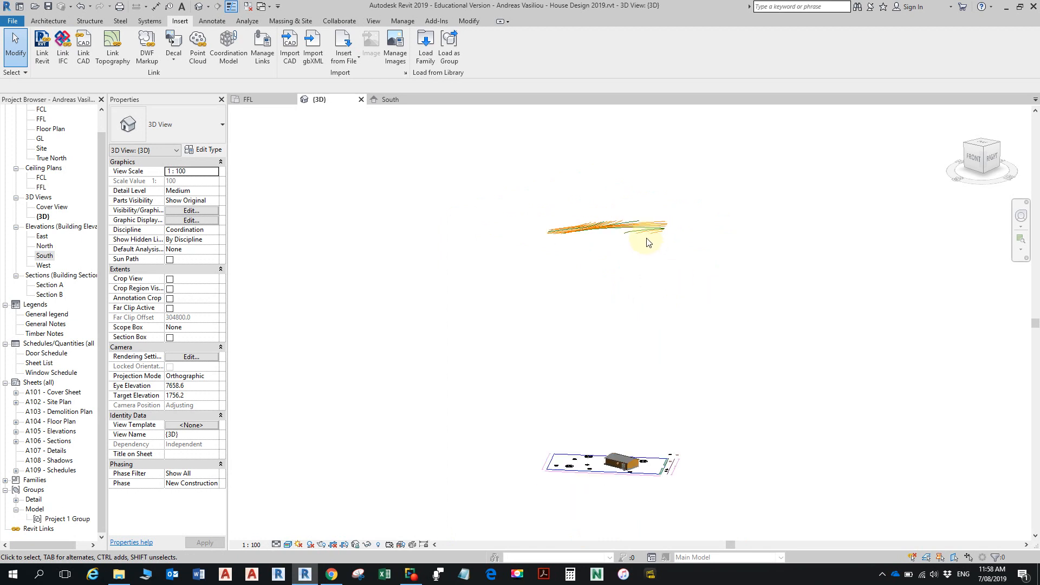
middle_click_drag(596, 277, 699, 327, "shift")
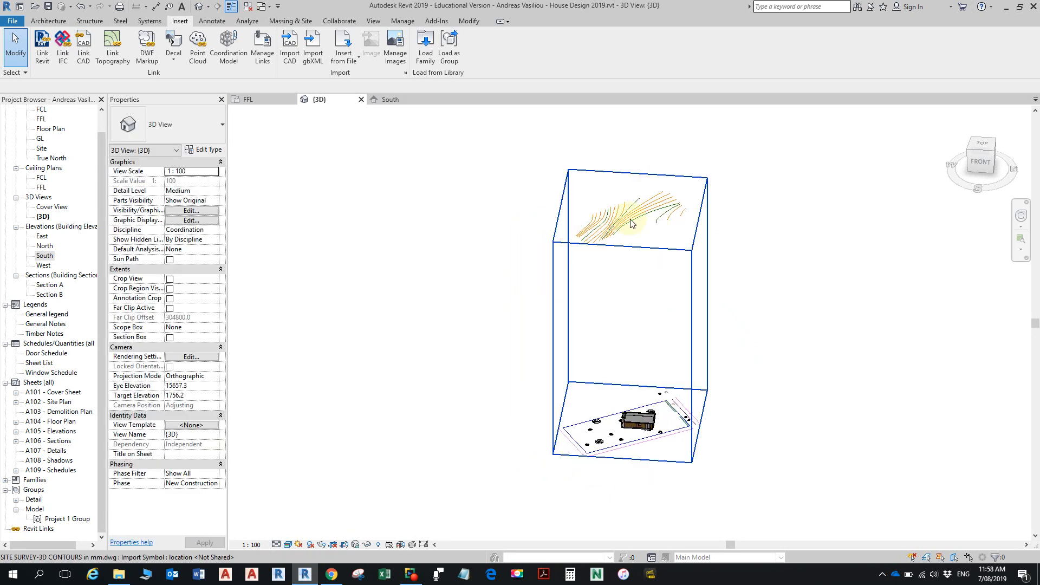
scroll(630, 224, "up", 2)
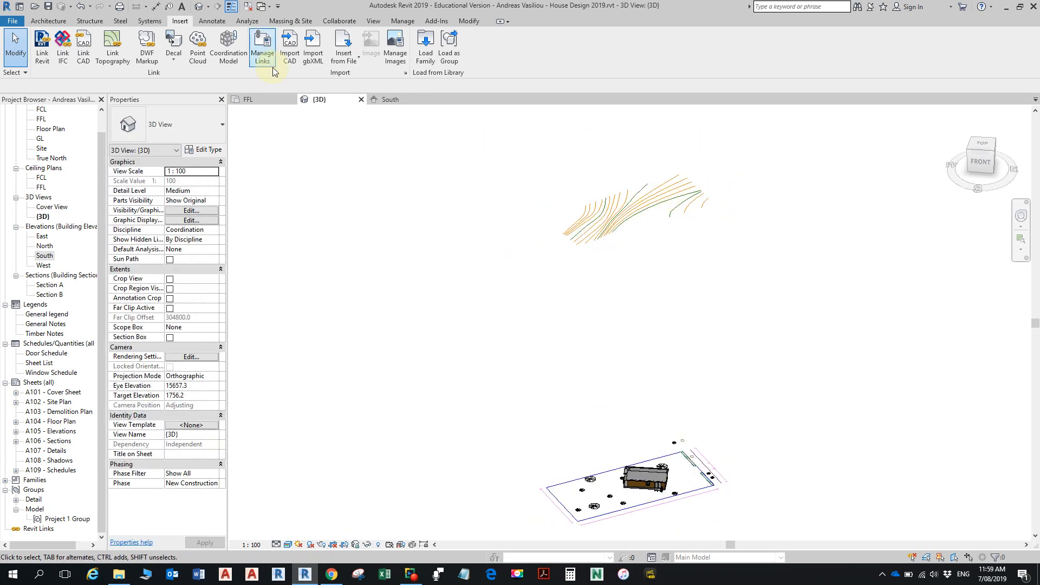
- Start a toposurface from an import instance, picking the SITE SURVEY-3D CONTOURS in mm.dwg drawing as its source
left_click(290, 21)
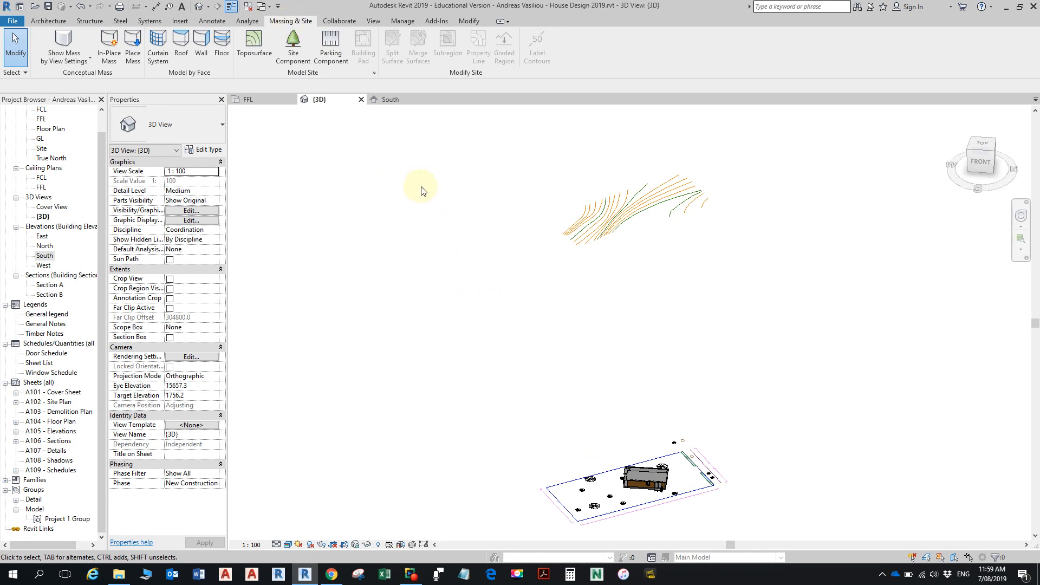
left_click(255, 47)
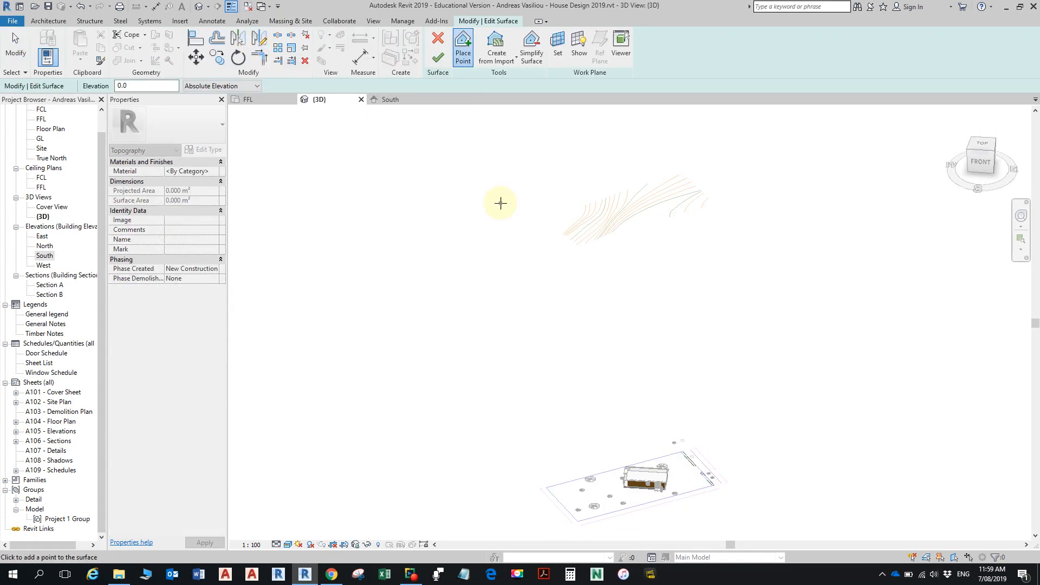
left_click(515, 57)
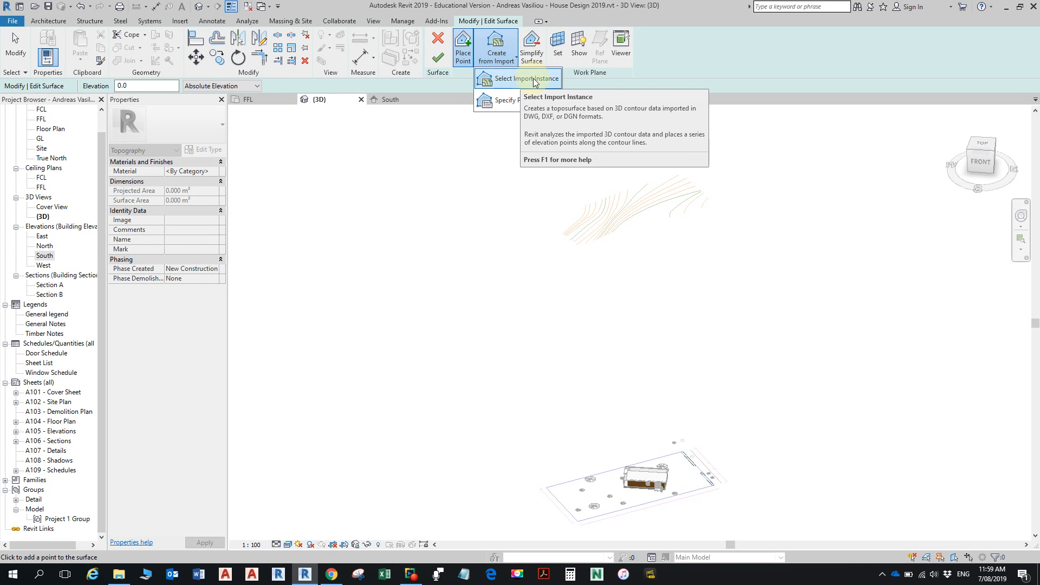
left_click(528, 79)
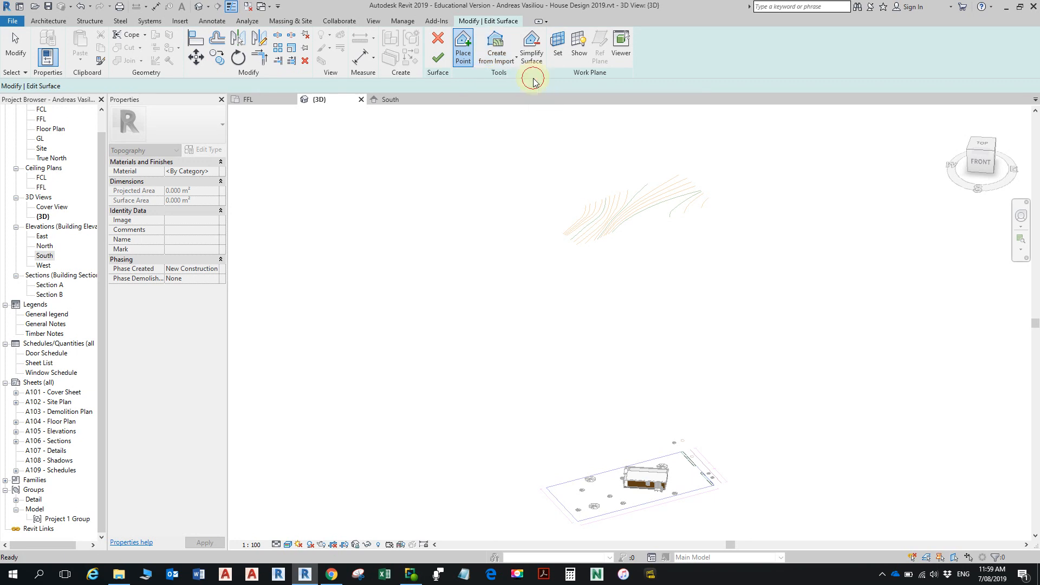
left_click(588, 237)
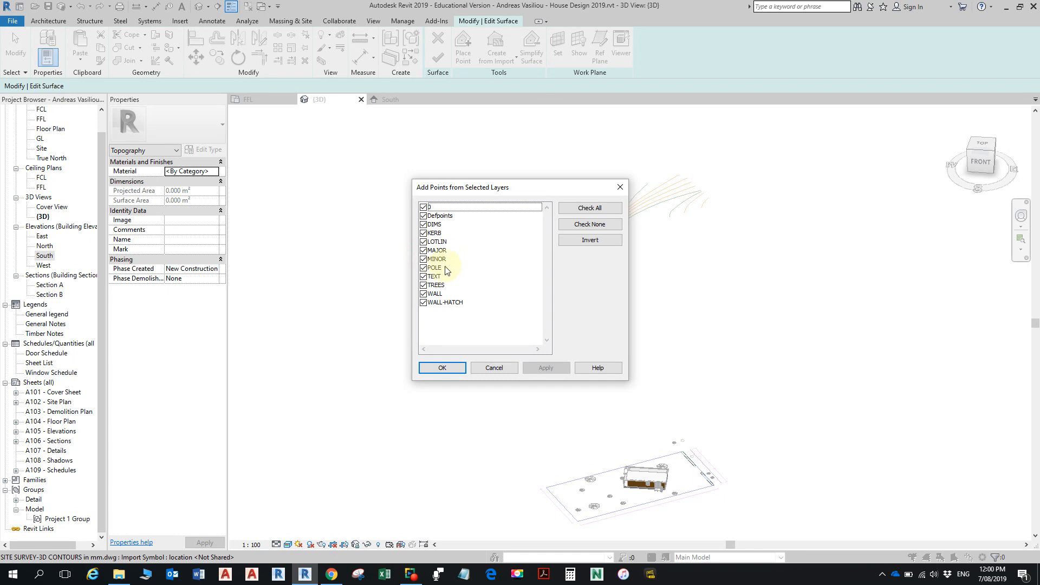
- Generate the surface points from only the MAJOR and MINOR contour layers and finish the toposurface
left_click(598, 229)
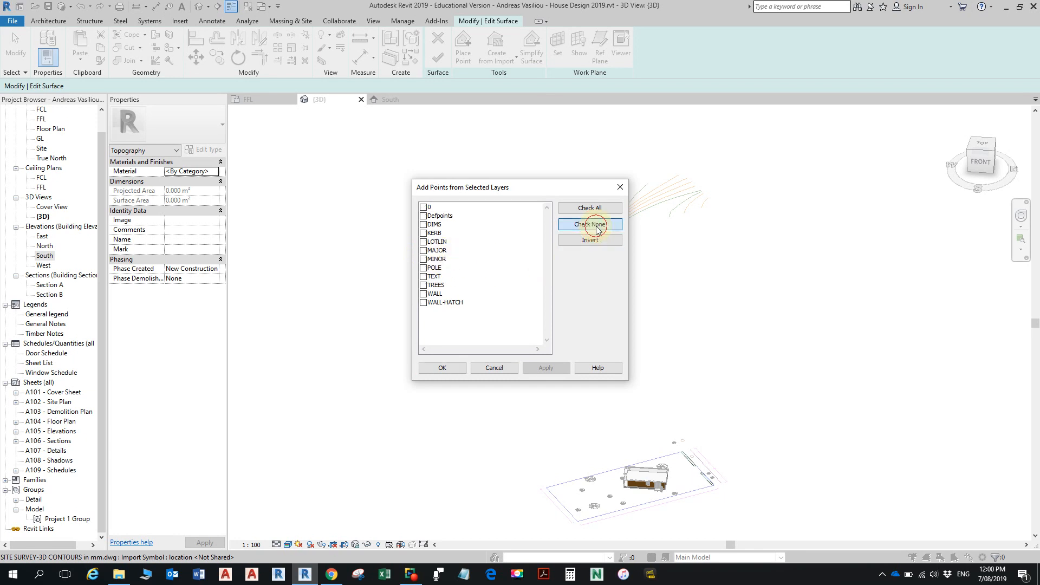
left_click(424, 251)
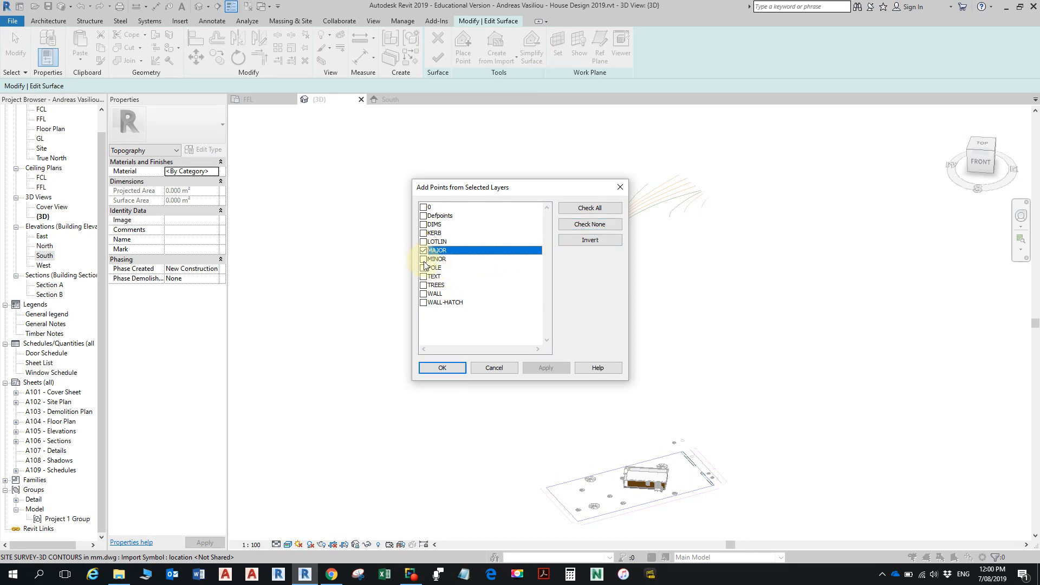
left_click(424, 259)
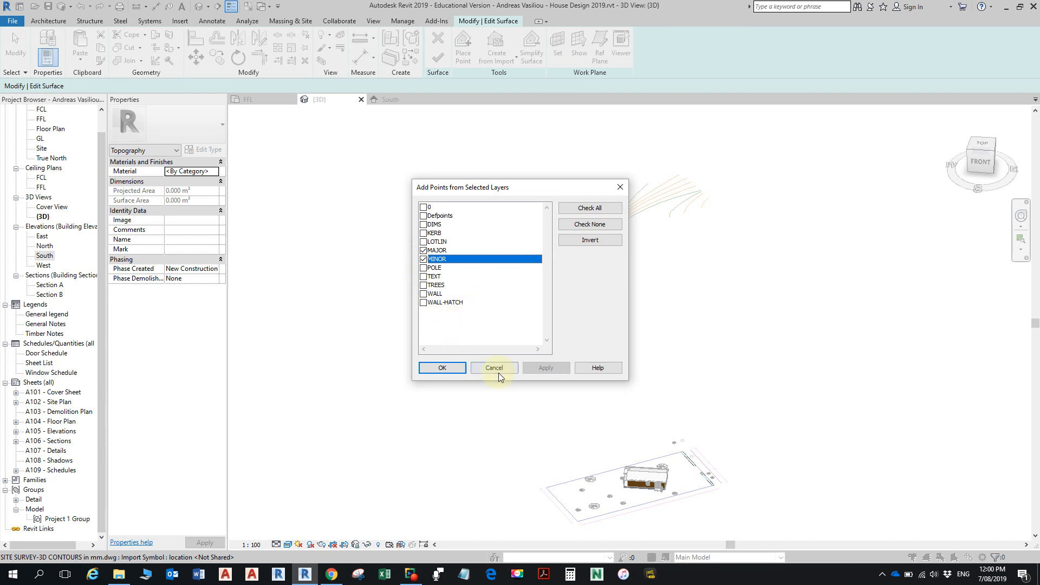
left_click(444, 367)
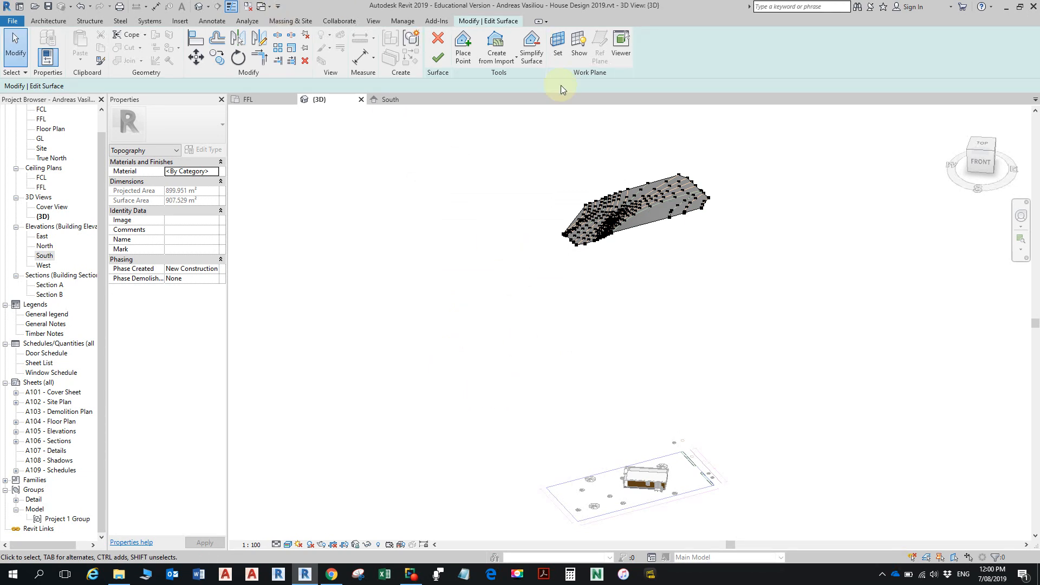
left_click(440, 59)
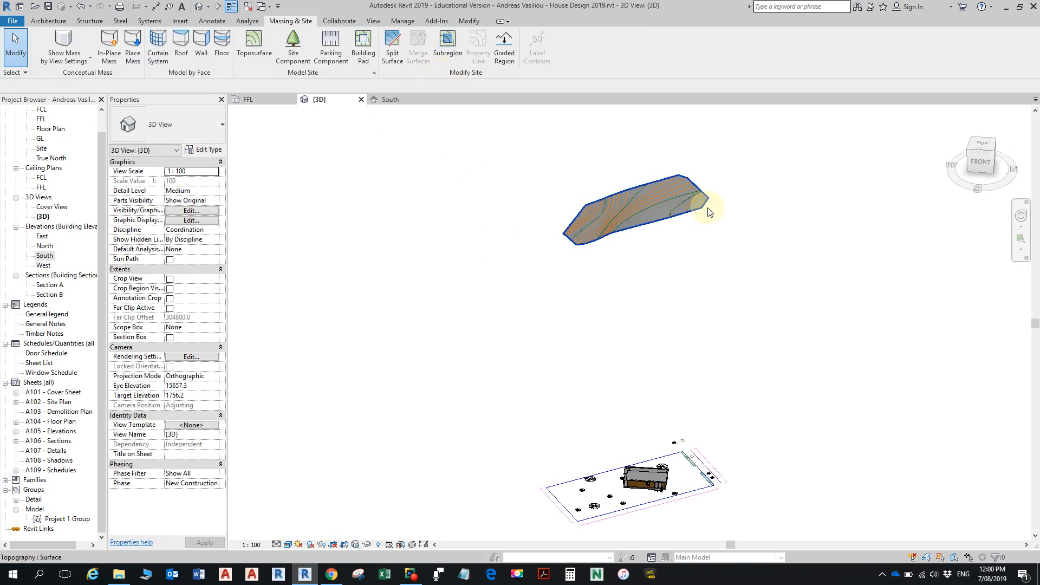
- Assign the Grass material from the AEC Materials library to the new toposurface
scroll(663, 220, "up", 4)
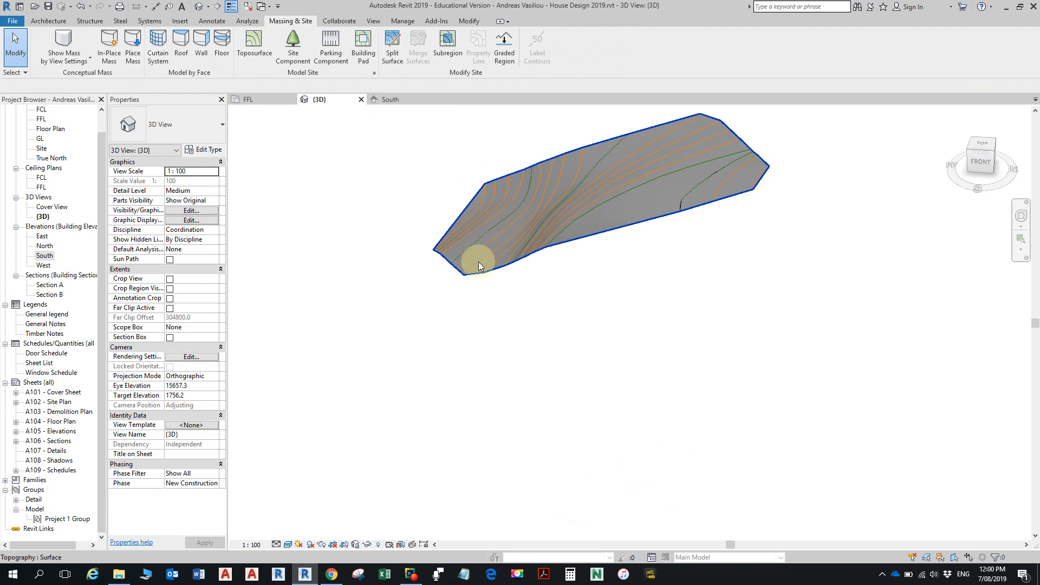
left_click(599, 233)
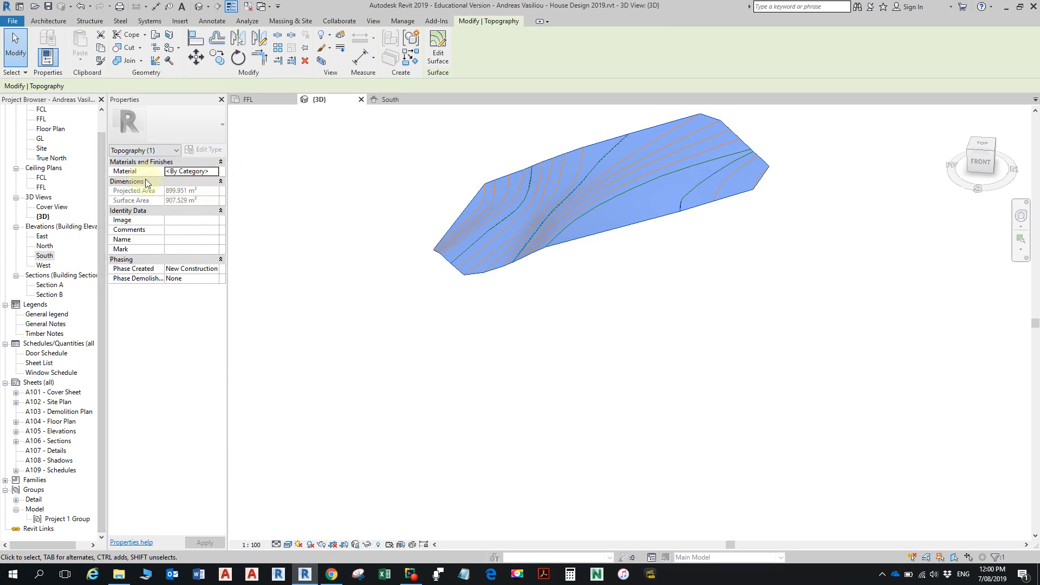
left_click(213, 174)
left_click(217, 170)
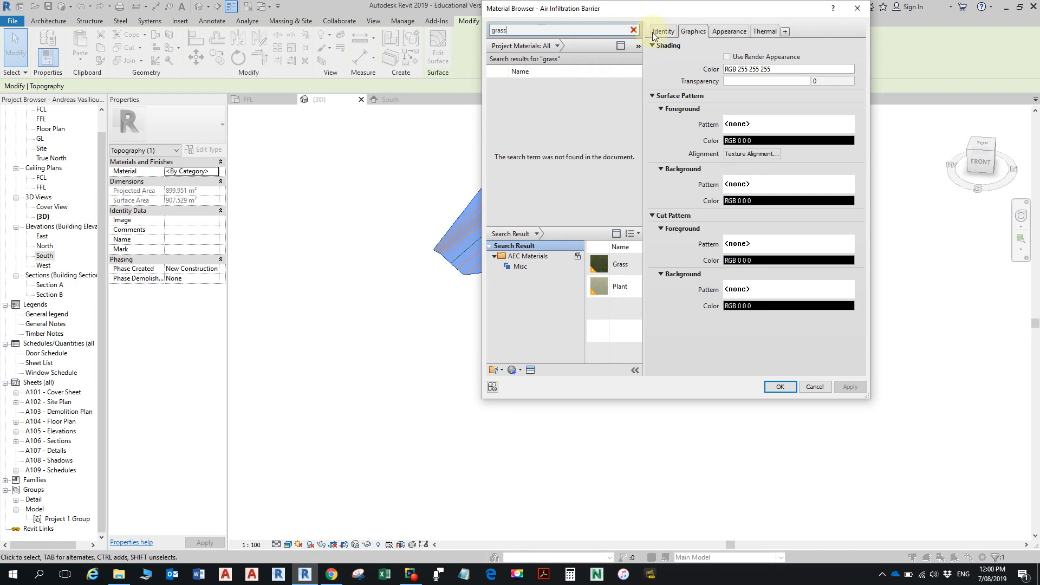
left_click(621, 46)
left_click(622, 46)
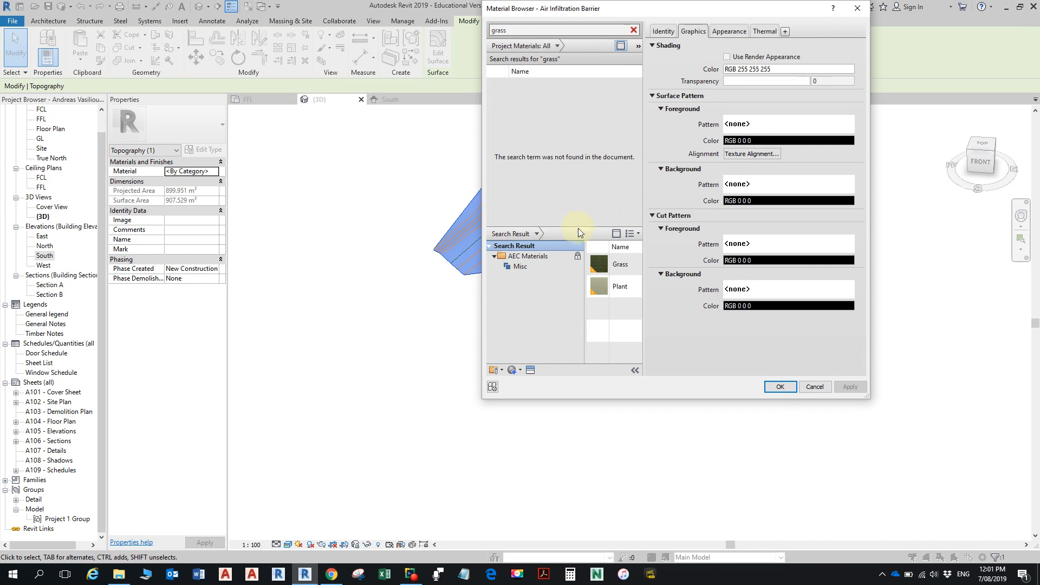
left_click_drag(580, 225, 579, 258)
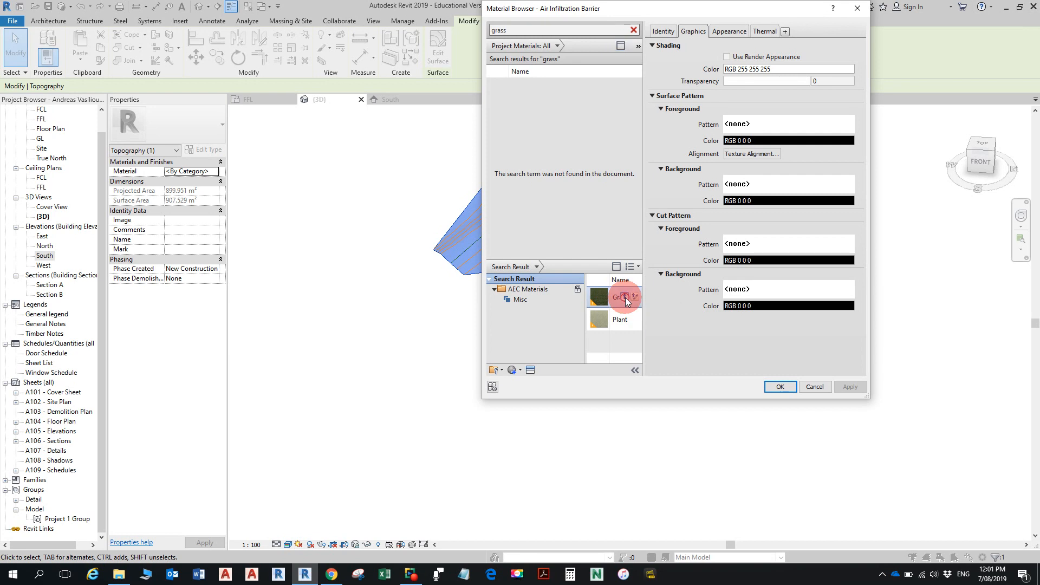
left_click(625, 297)
left_click(780, 388)
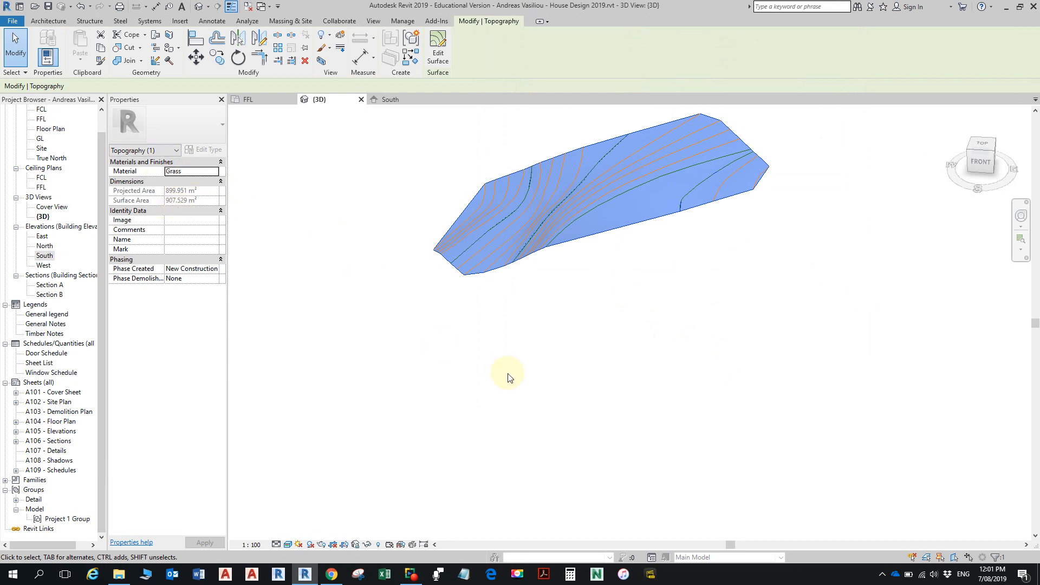
left_click(592, 351)
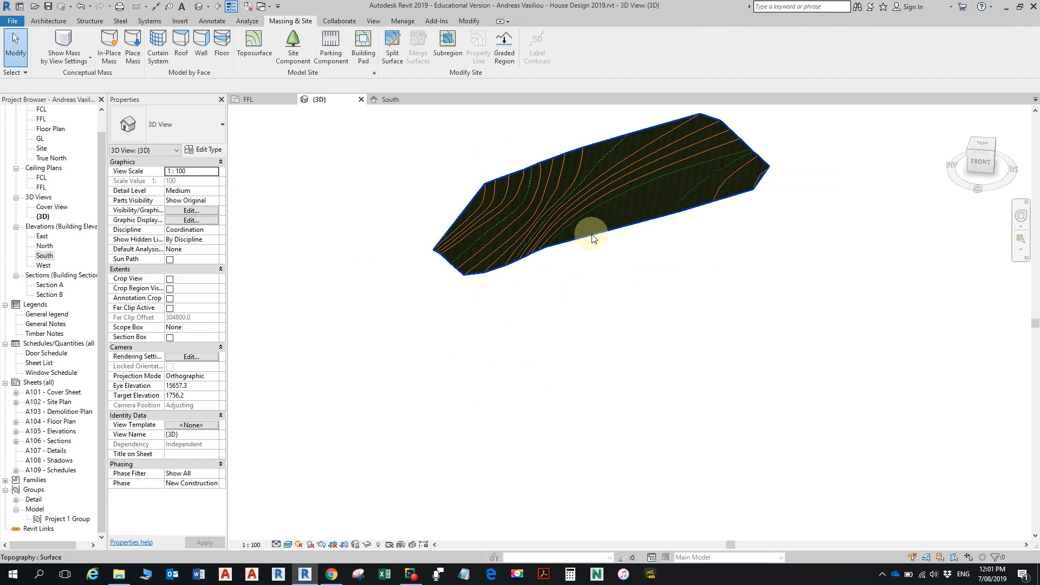
- Open the toposurface's Grass material and review its Graphics, Identity and Appearance settings
middle_click_drag(599, 290, 604, 327)
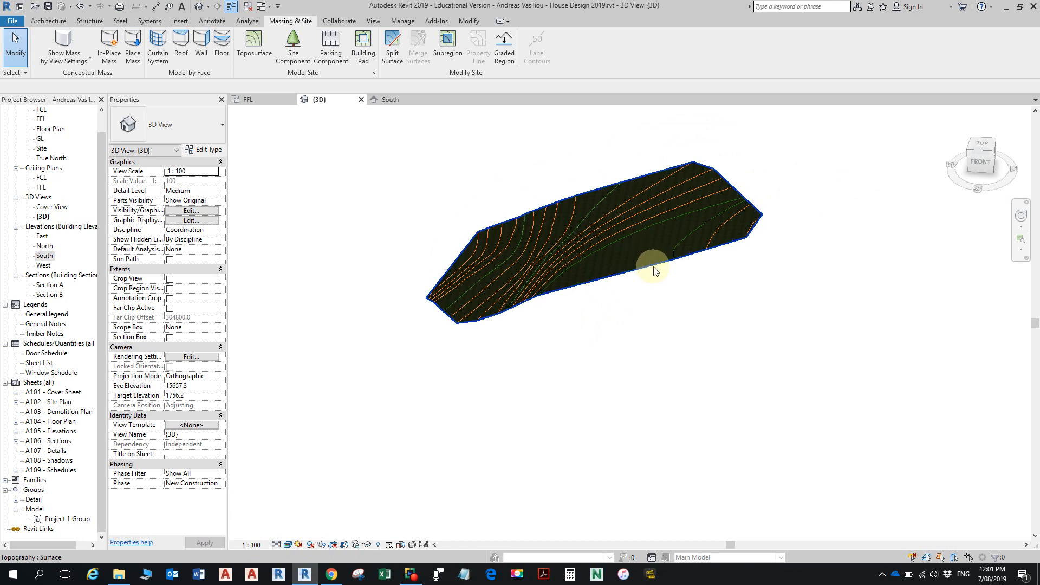
left_click(640, 268)
left_click(212, 172)
left_click(215, 172)
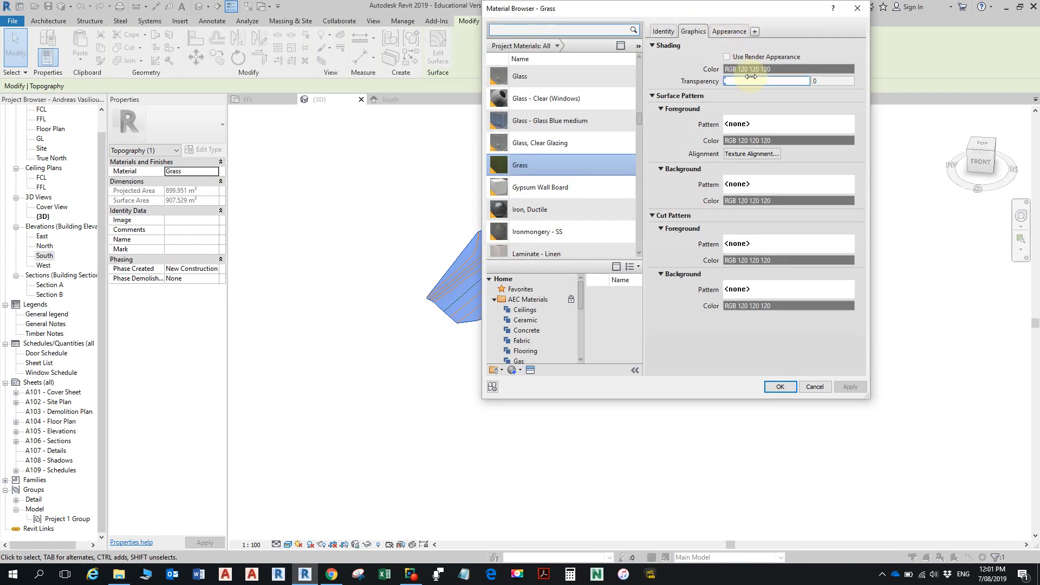
left_click(729, 30)
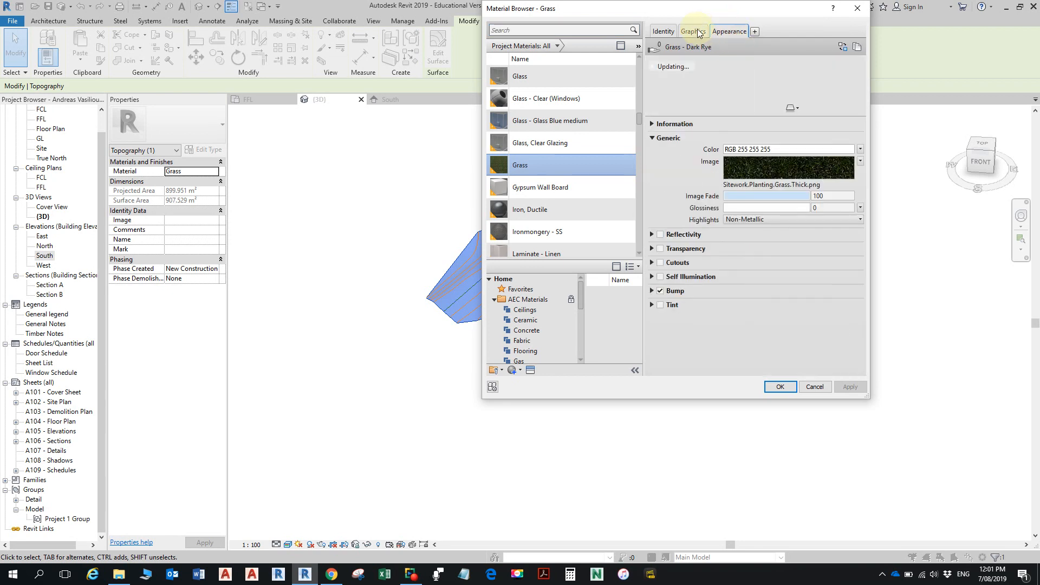
left_click(693, 31)
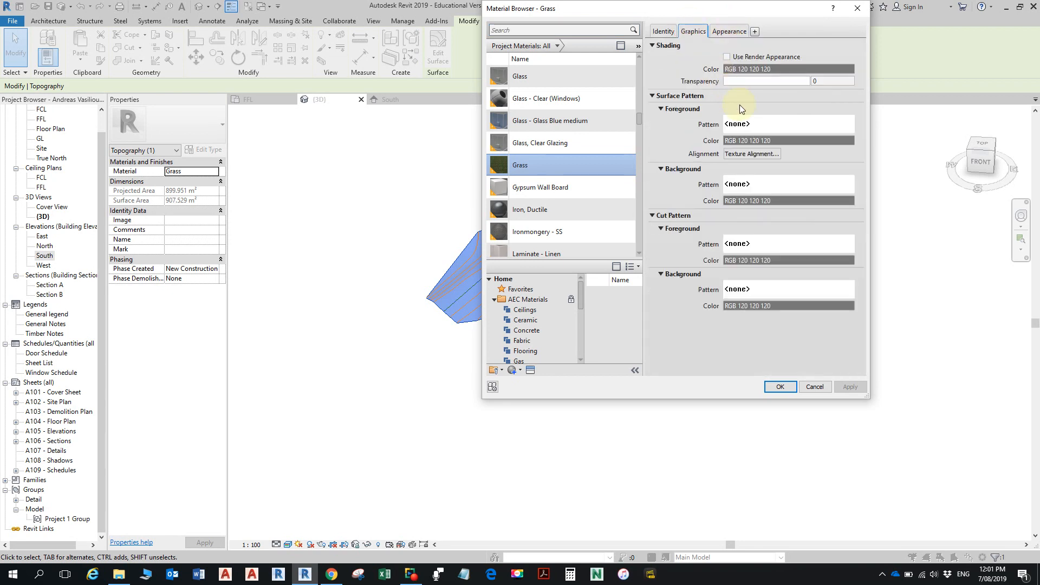
left_click(664, 30)
left_click(701, 34)
- Inspect the Grass material's appearance texture image, close the Texture Editor without changes and return to the graphics settings
left_click(729, 31)
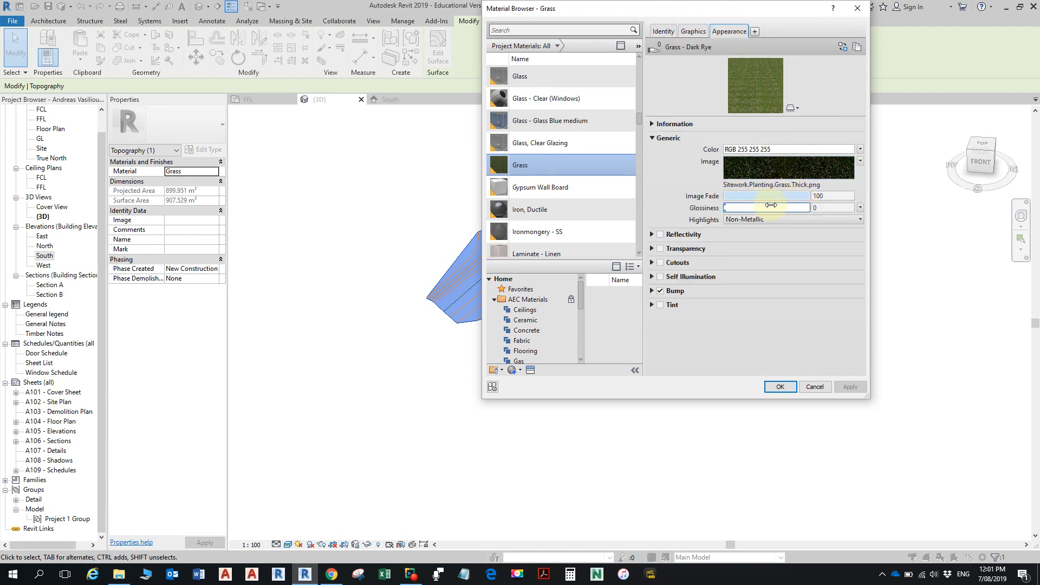
left_click(797, 169)
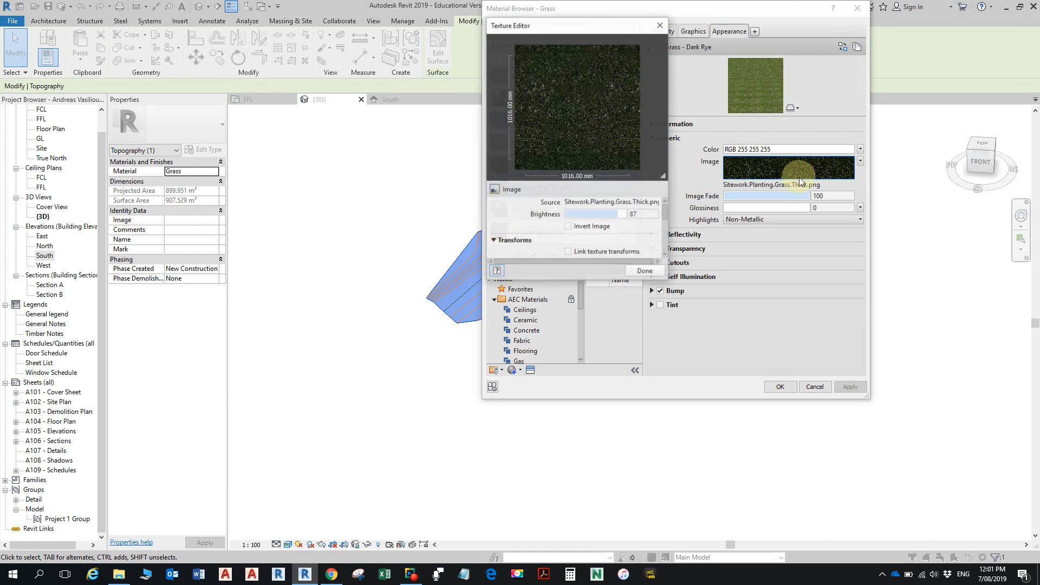
left_click(662, 27)
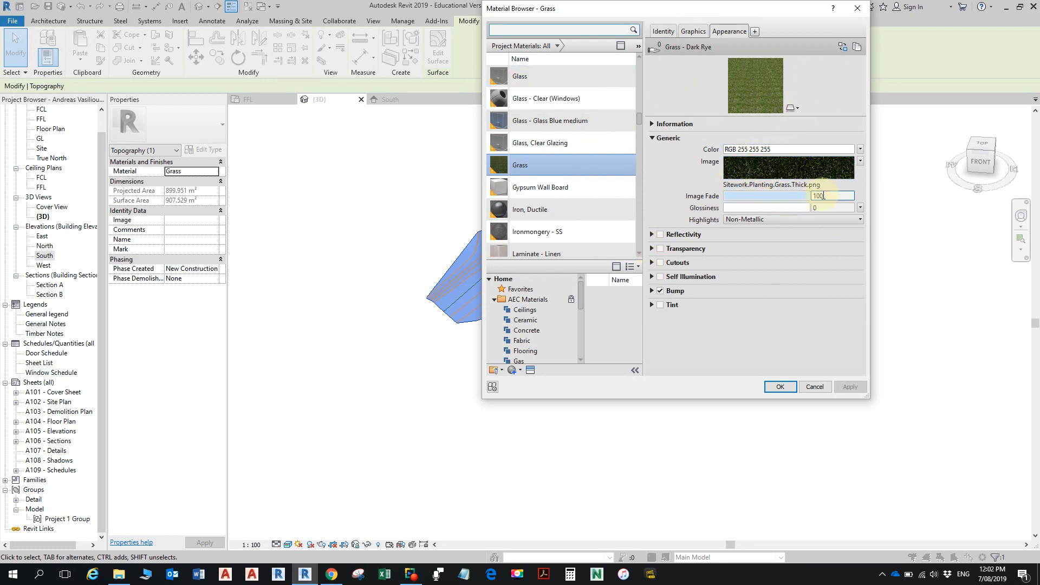
left_click(563, 166)
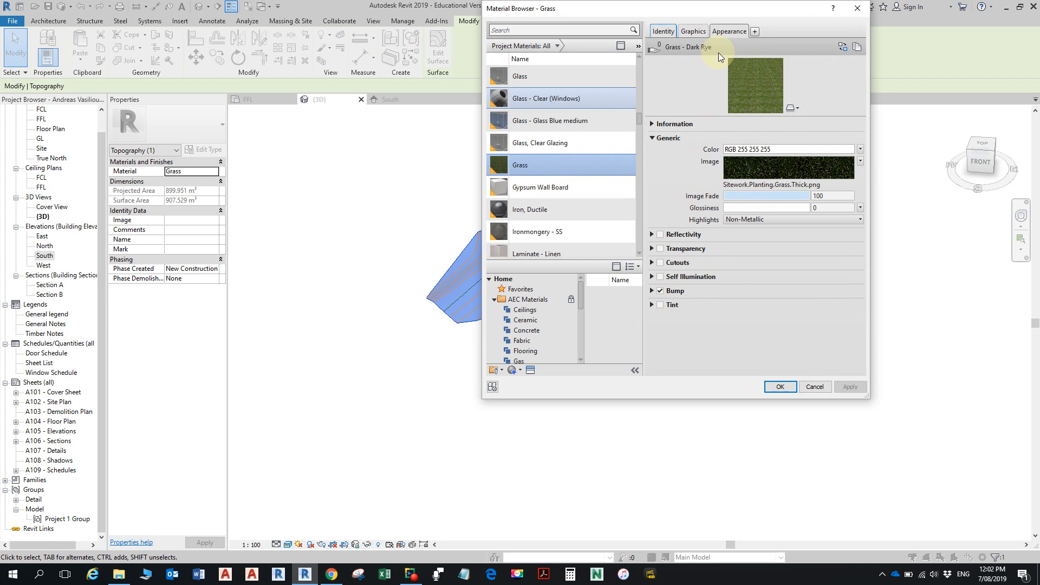
left_click(693, 31)
- Search the materials for "plant" and for "tree", then close the Material Browser without choosing another material
left_click(531, 31)
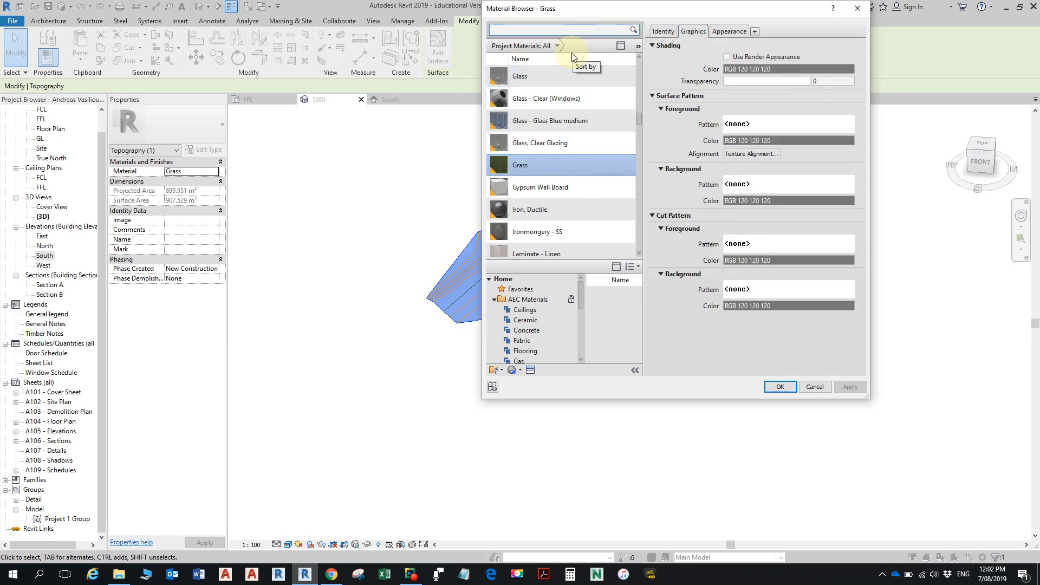
type("plant")
key("Return")
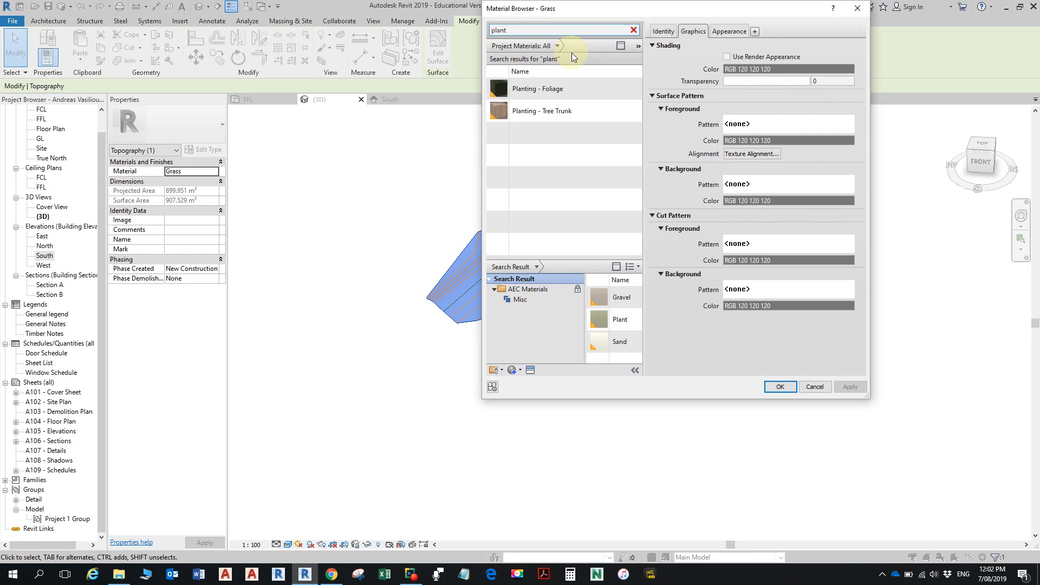
left_click_drag(515, 29, 465, 27)
type("tree")
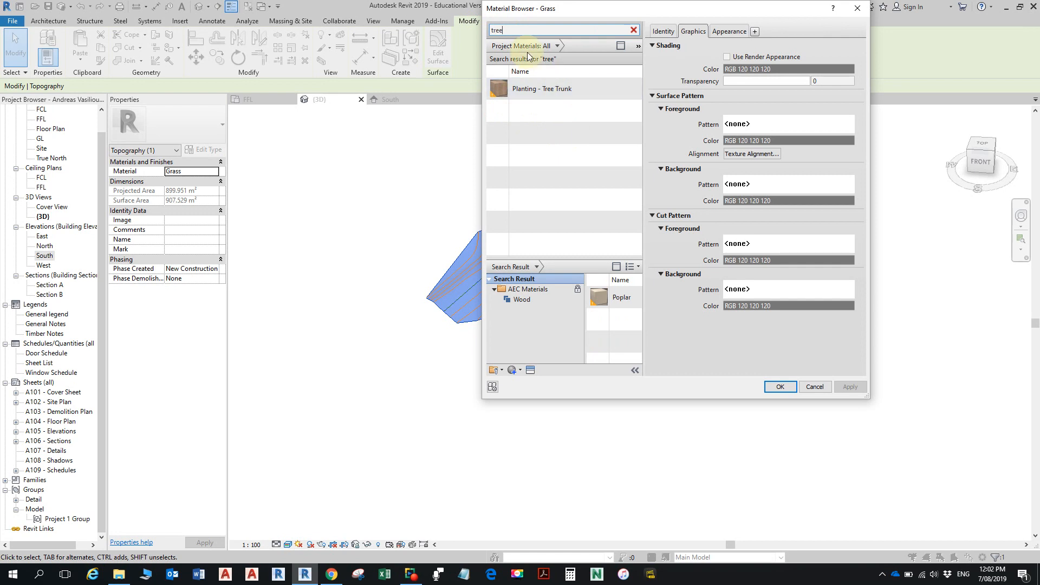
left_click(857, 9)
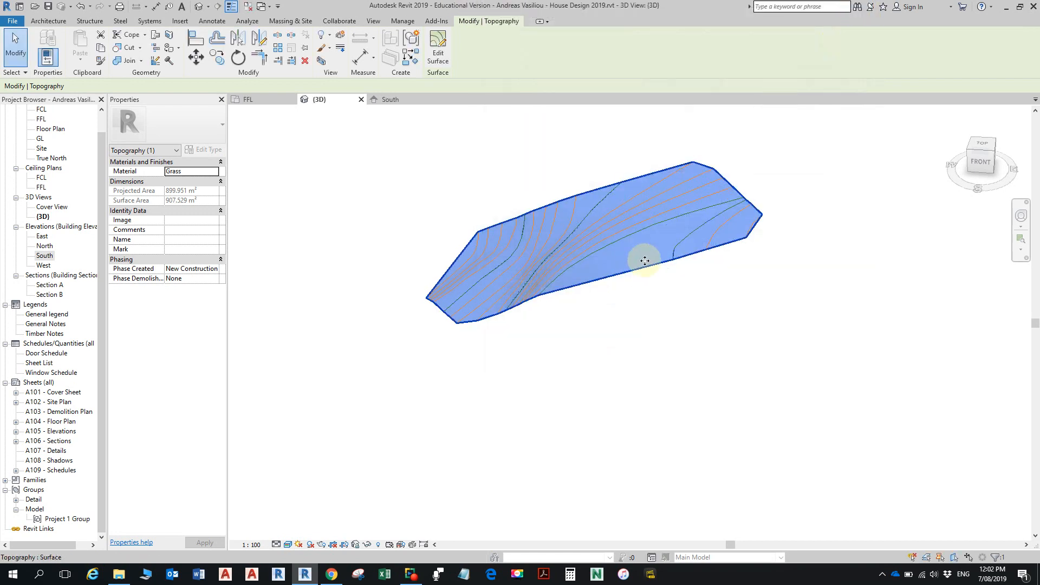
- Deselect the toposurface, open the South elevation and turn off its Crop View
left_click(725, 343)
middle_click_drag(658, 415, 439, 276, "shift")
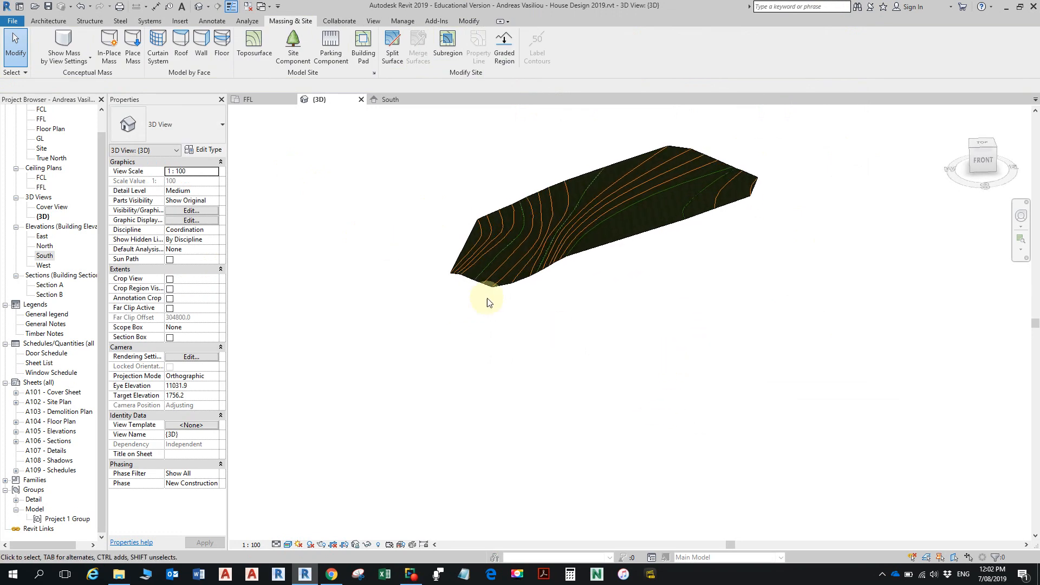
double_click(45, 257)
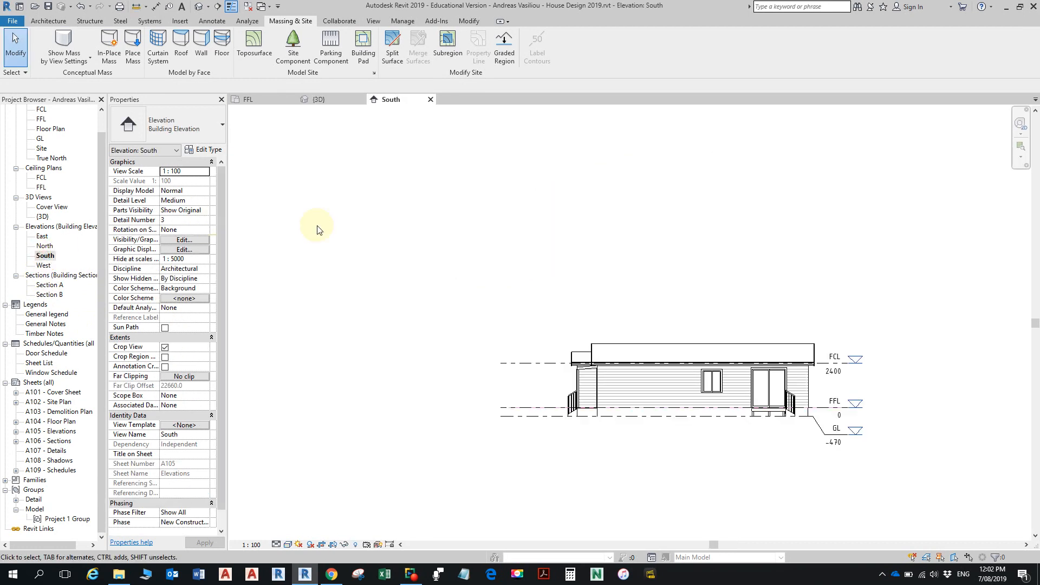
scroll(687, 277, "down", 8)
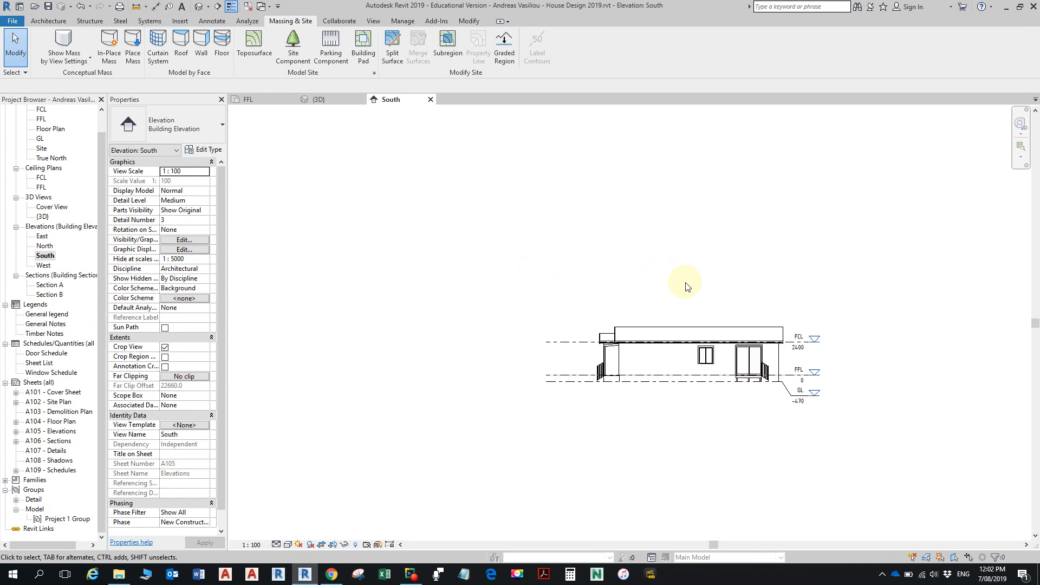
scroll(683, 295, "down", 2)
mouse_move(687, 287)
middle_mouse_down()
mouse_move(693, 264)
mouse_move(673, 407)
middle_mouse_up()
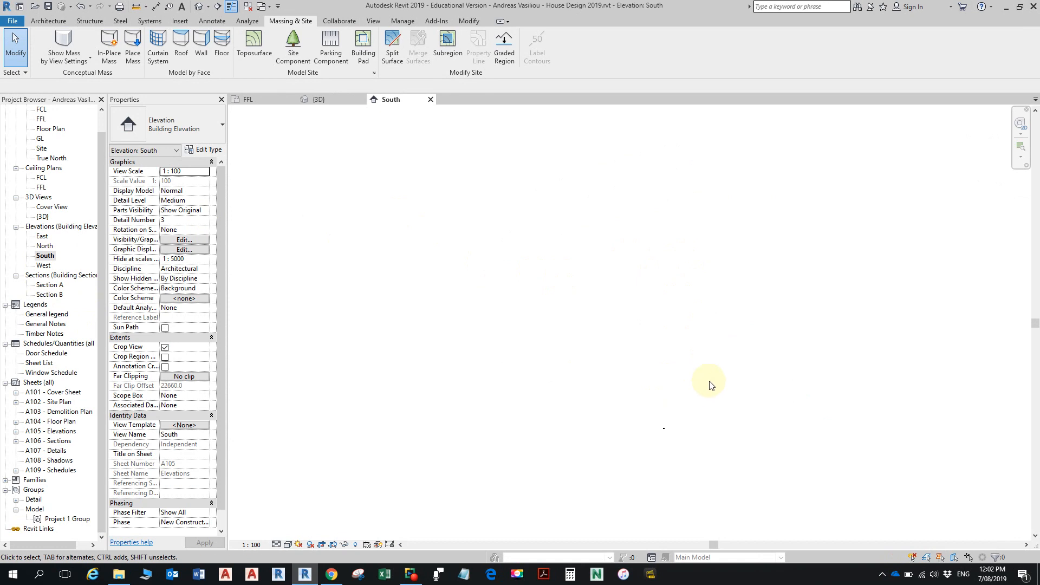
middle_click(670, 367)
middle_click(670, 368)
scroll(650, 356, "down", 3)
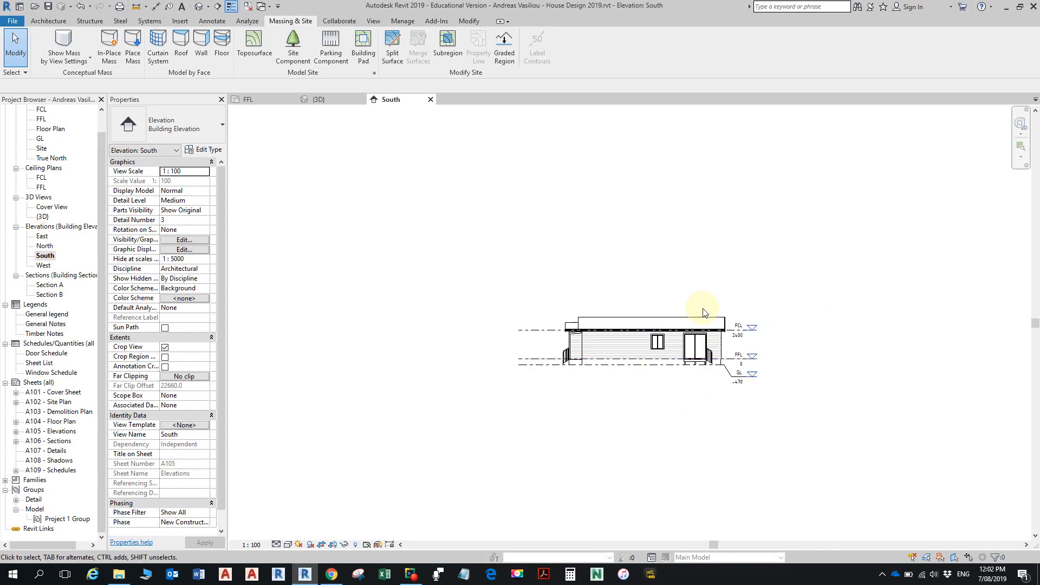
middle_click_drag(704, 313, 657, 377)
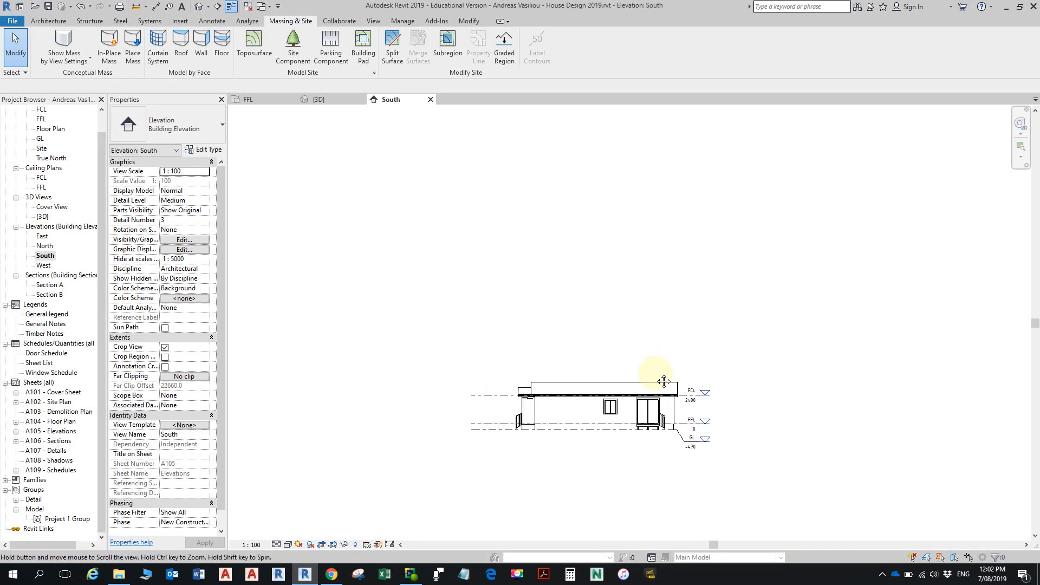
left_click(165, 348)
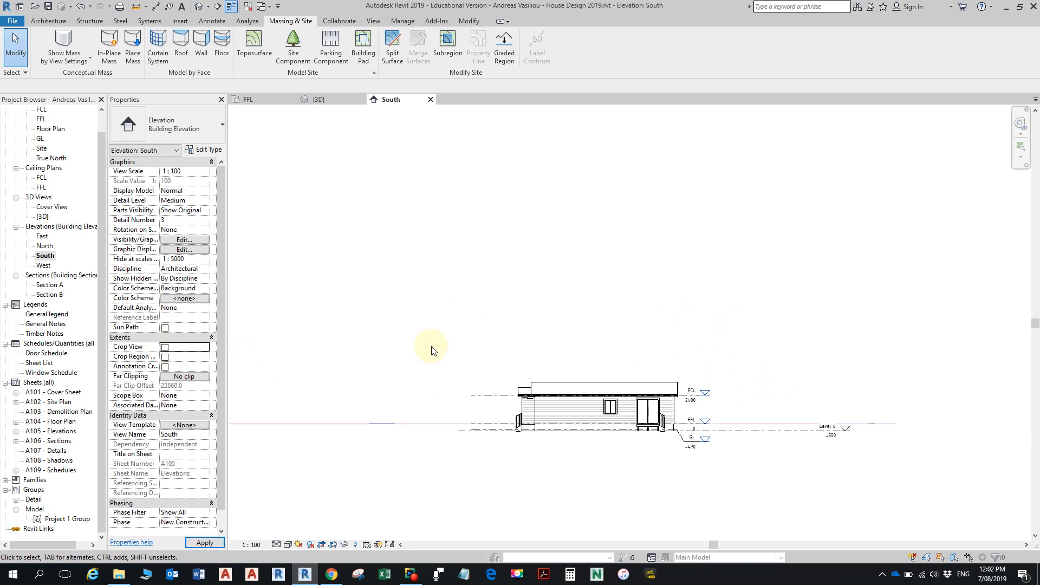
- Move the toposurface straight down in the South elevation from high above the house to the house's ground level
scroll(634, 279, "down", 6)
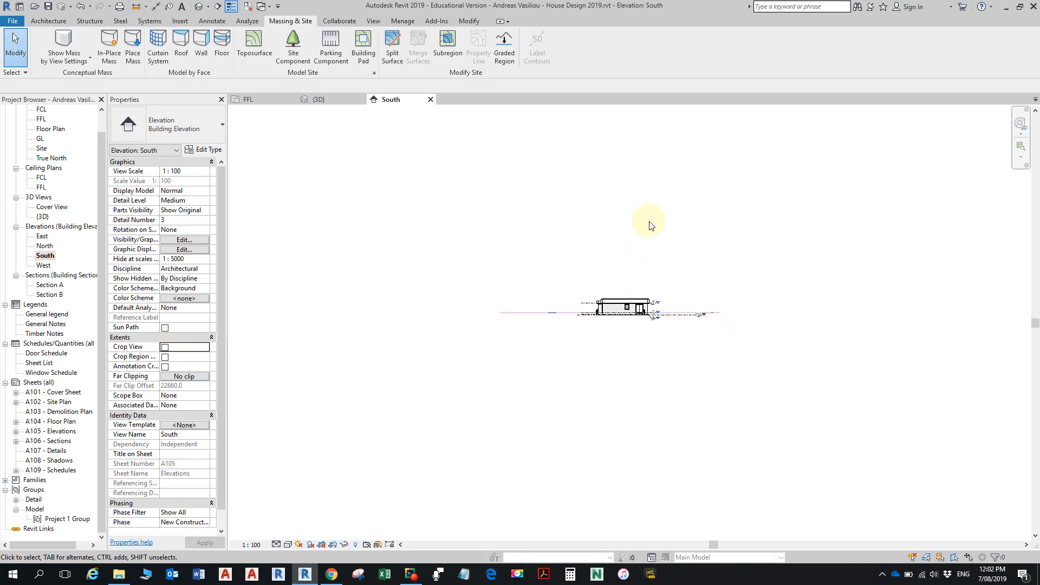
middle_click_drag(647, 210, 613, 344)
scroll(587, 197, "up", 2)
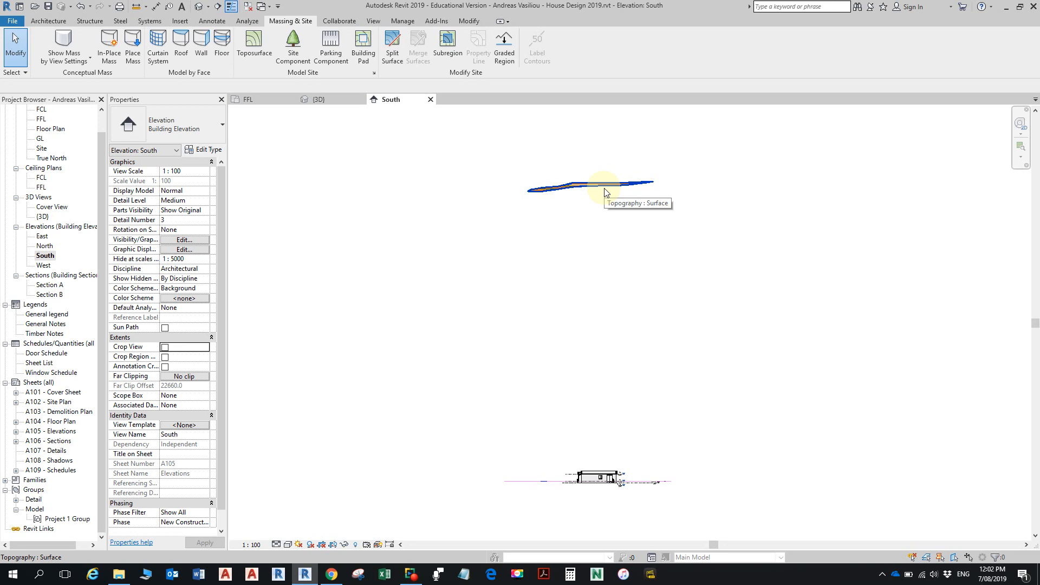
left_click(605, 192)
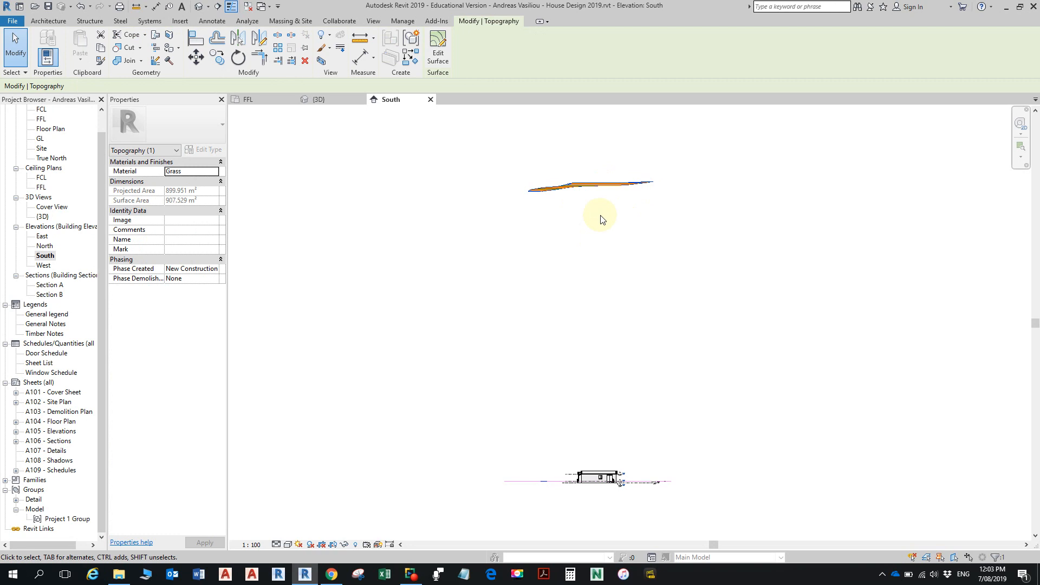
left_click(195, 57)
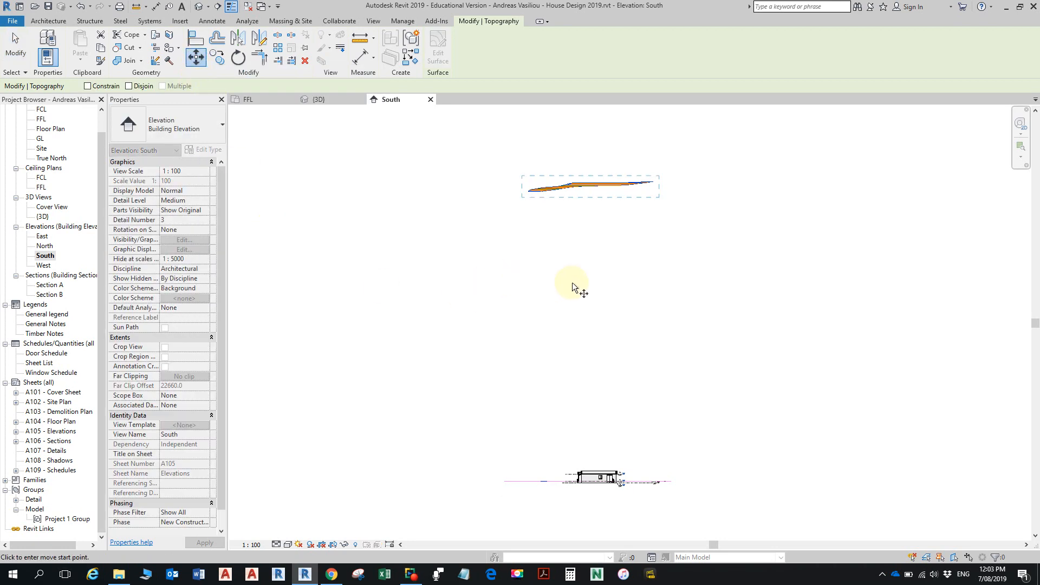
middle_click_drag(596, 290, 615, 261)
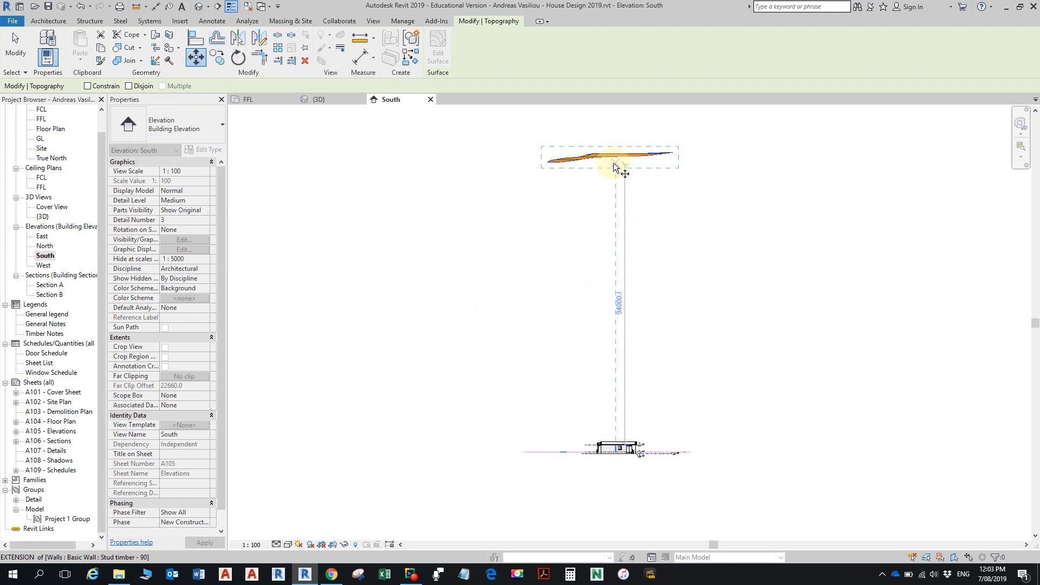
scroll(612, 170, "up", 2)
middle_click_drag(617, 173, 594, 254)
scroll(581, 261, "up", 2)
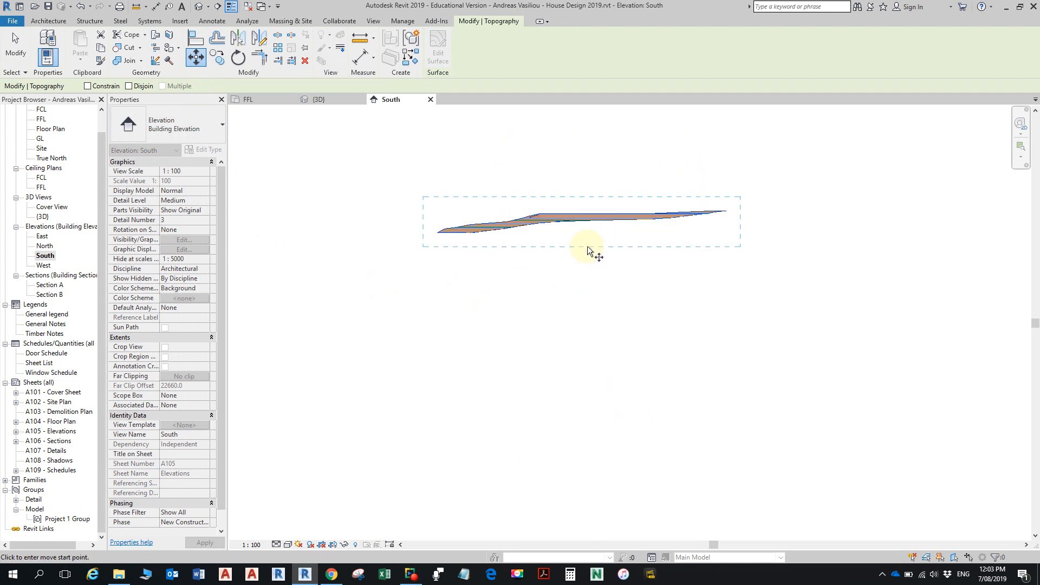
left_click(587, 248)
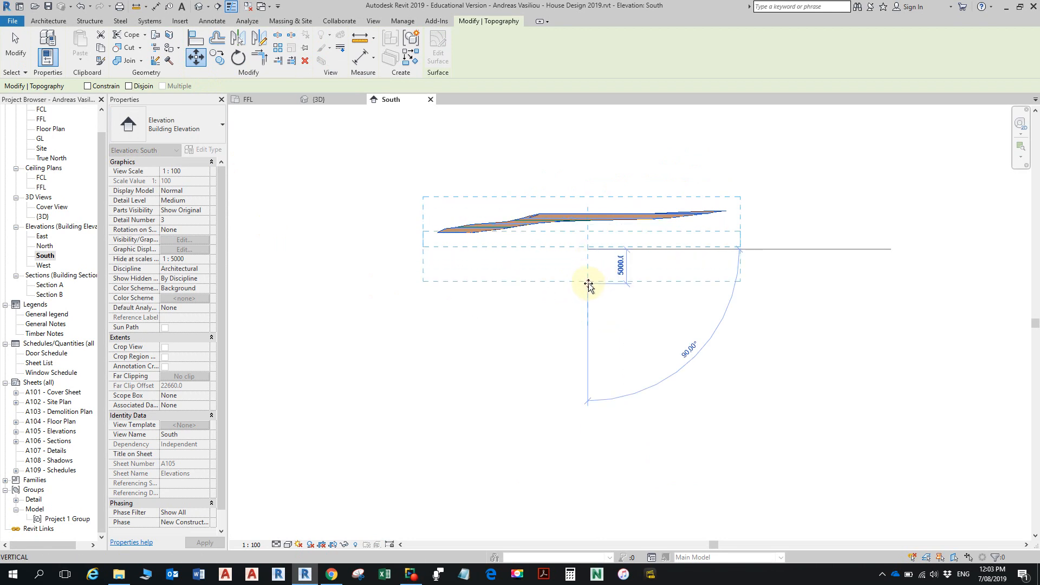
scroll(580, 302, "down", 3)
middle_click_drag(590, 327, 618, 171)
middle_click_drag(627, 287, 632, 213)
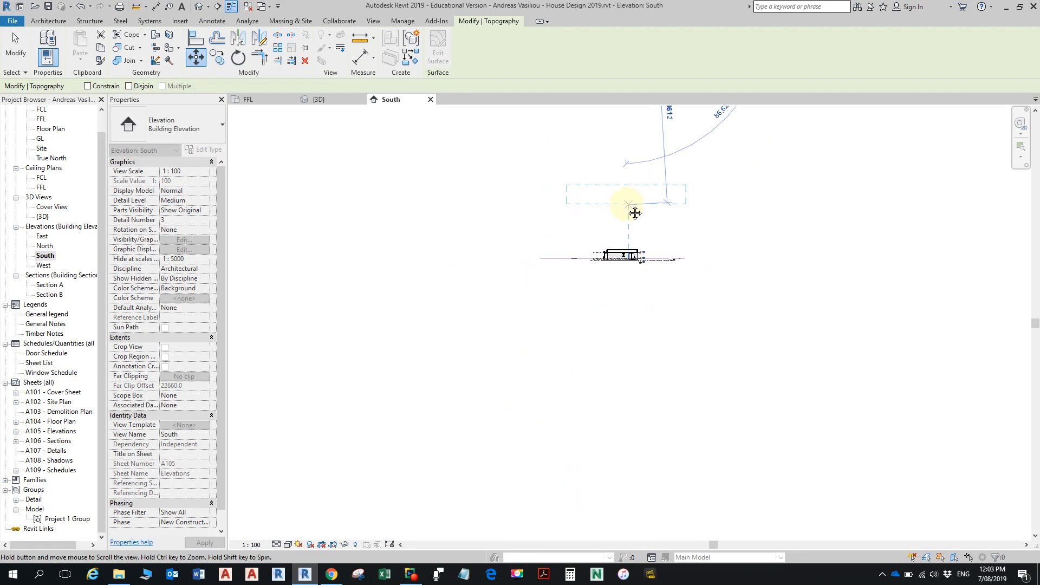
scroll(624, 209, "up", 3)
middle_click_drag(617, 261, 621, 190)
scroll(618, 228, "up", 3)
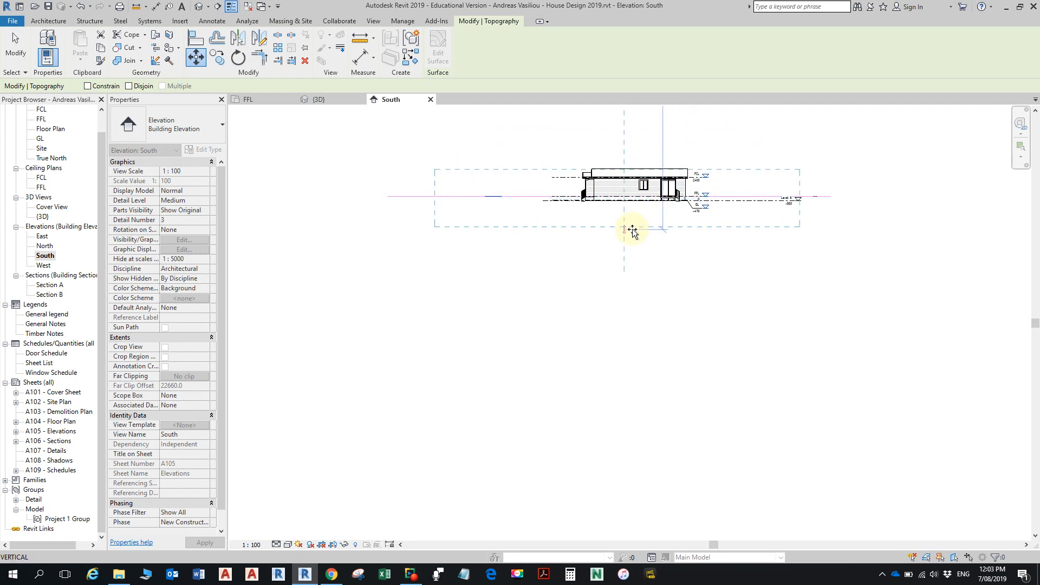
scroll(637, 229, "down", 4)
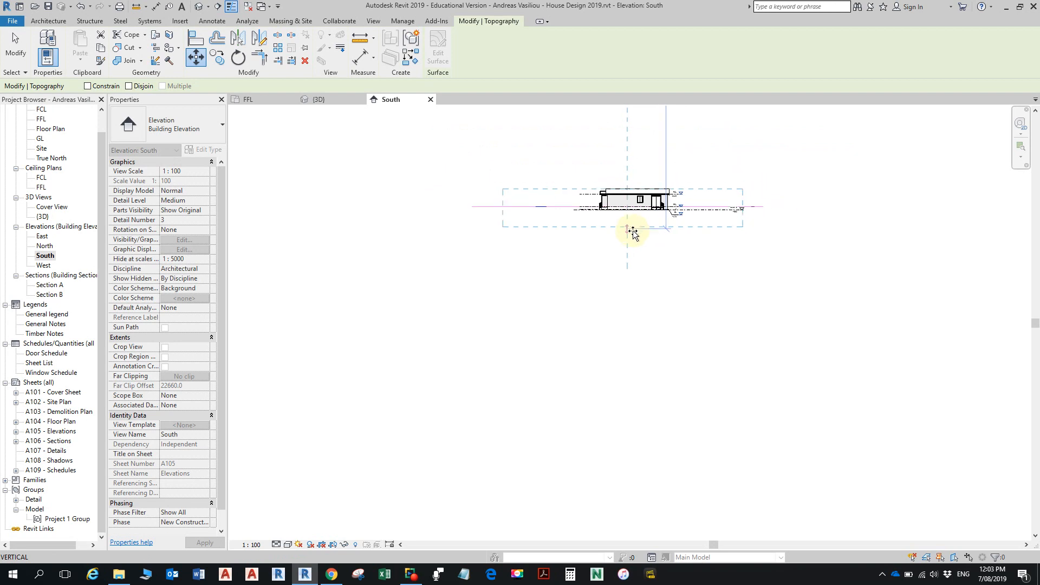
middle_click_drag(628, 243, 633, 326)
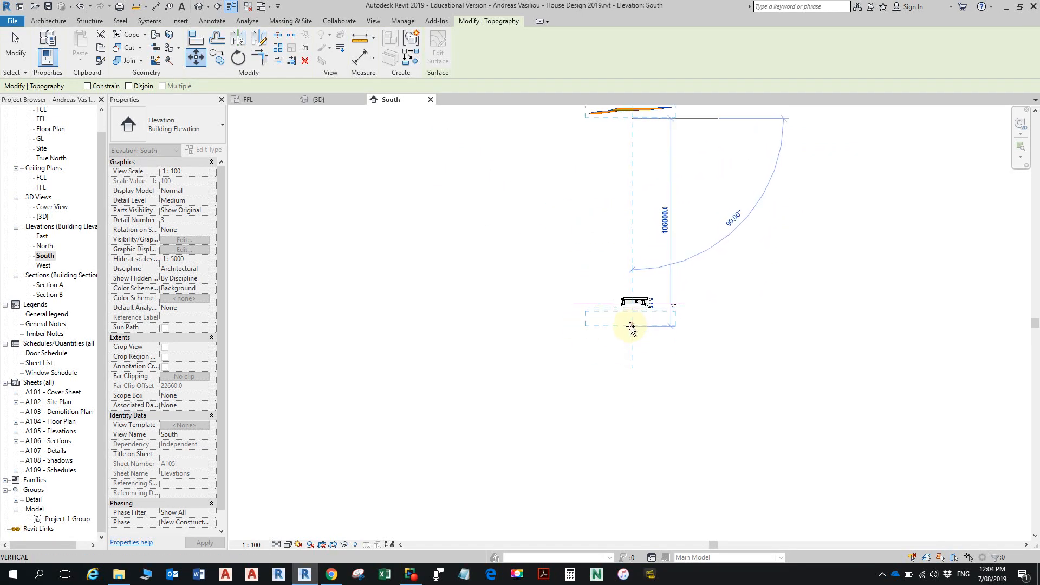
scroll(632, 323, "up", 3)
scroll(630, 321, "up", 2)
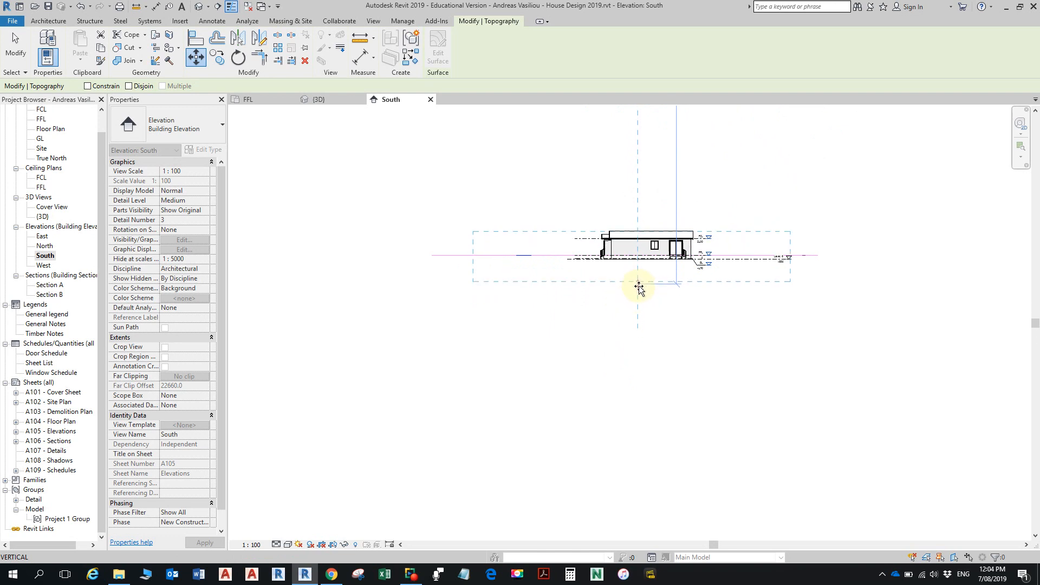
left_click(634, 291)
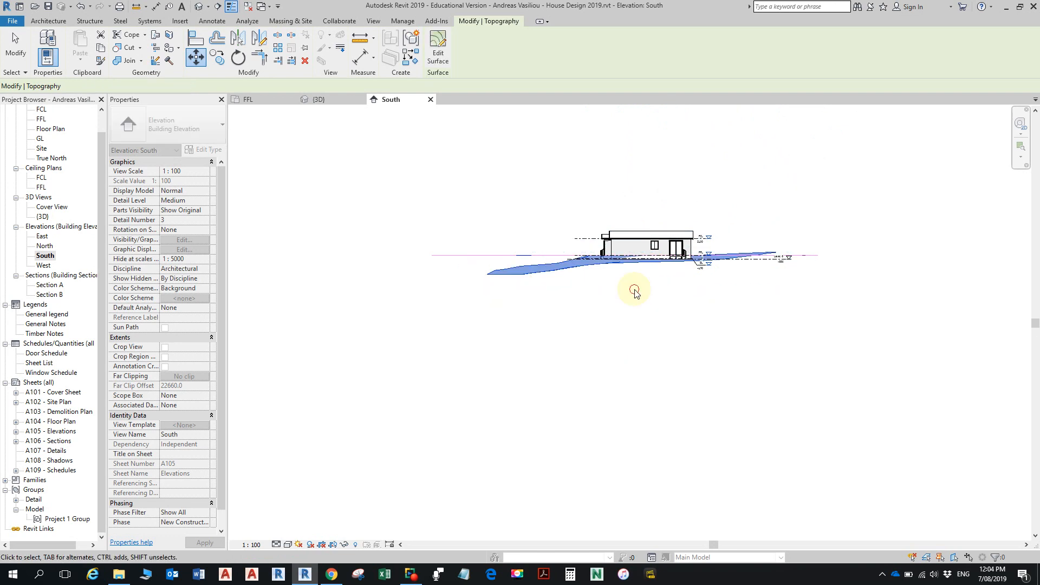
- Nudge the selected toposurface slightly upward in the South elevation to fine-tune its height against the base of the house
scroll(652, 284, "up", 2)
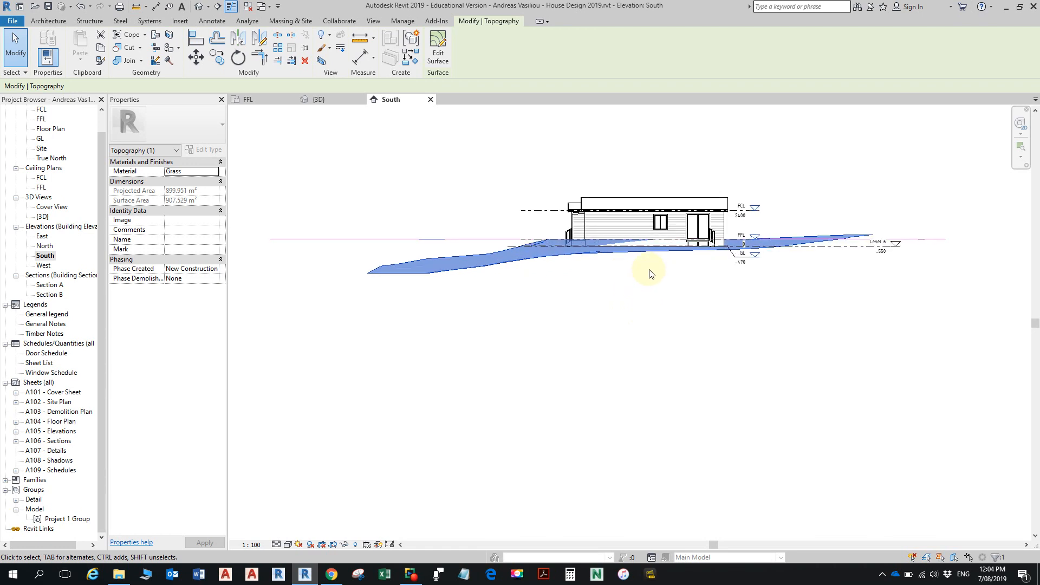
scroll(635, 254, "up", 3)
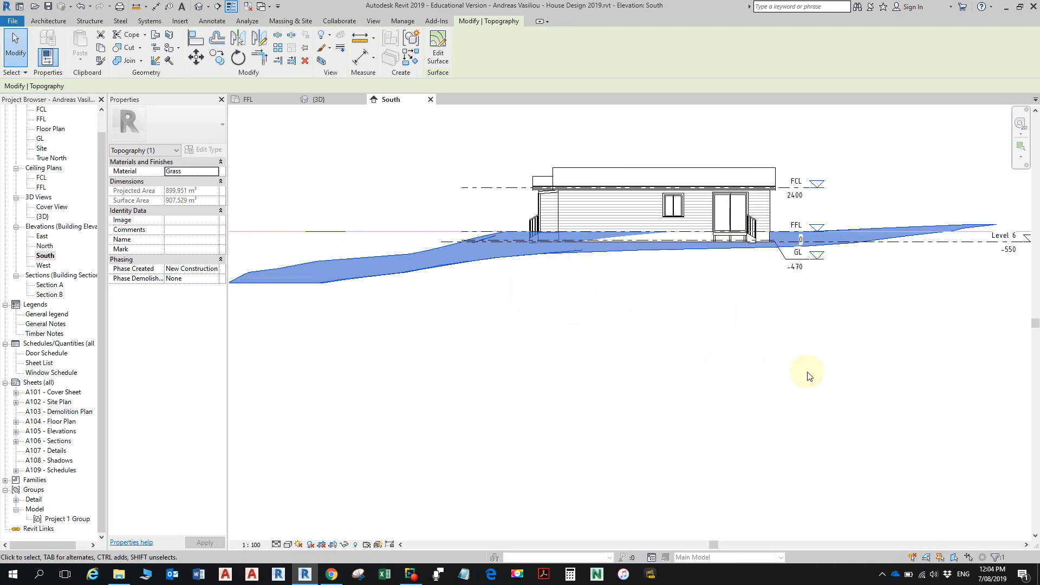
key("Up")
key("Up")
key("Up")
key("Down")
key("Down")
key("Down")
key("Up")
key("Up")
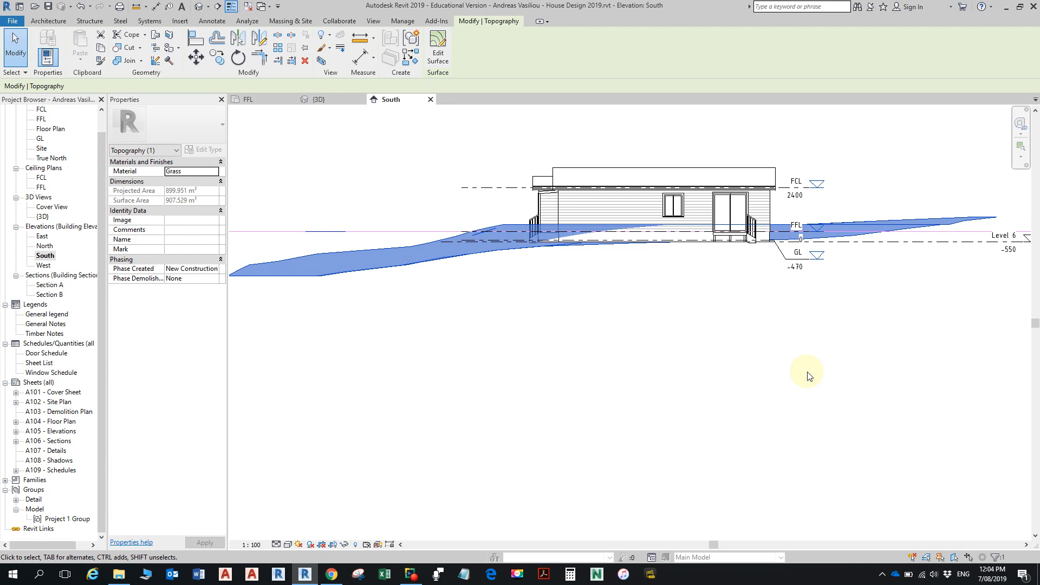
- Nudge the selected toposurface slightly downward in the South elevation and open the Floor Plan view
key("Down")
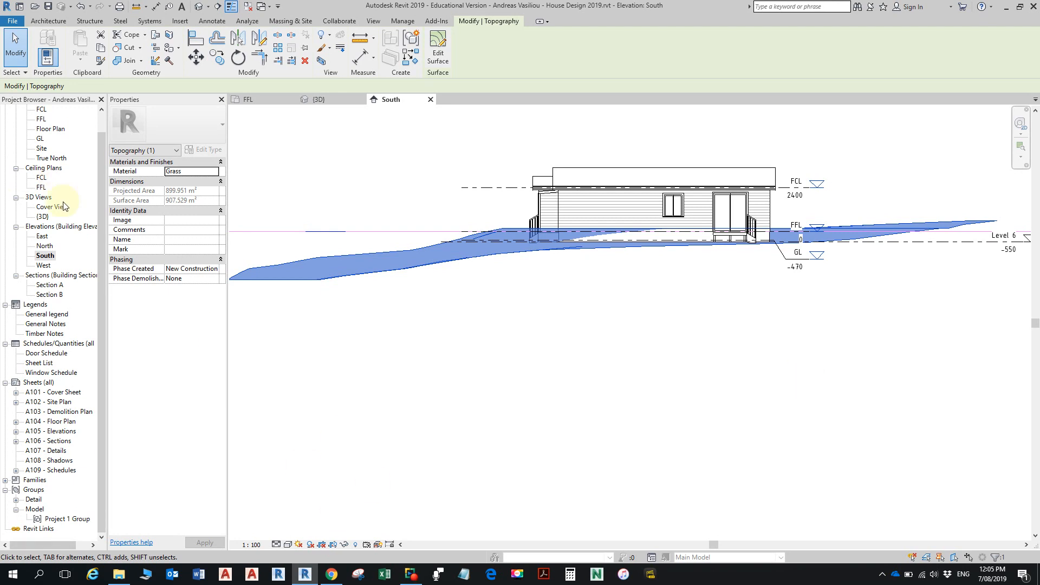
double_click(50, 129)
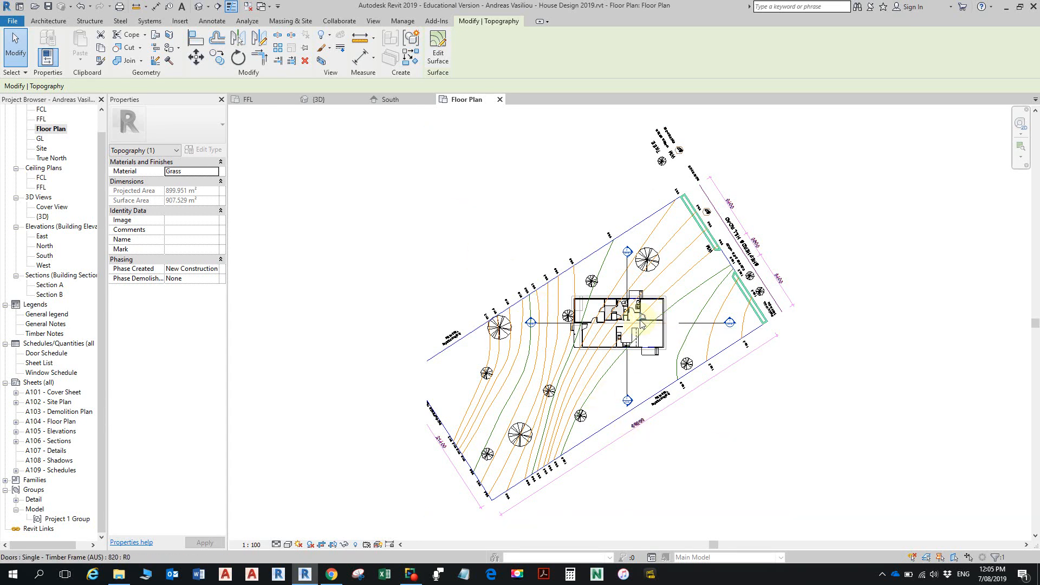
scroll(612, 324, "up", 4)
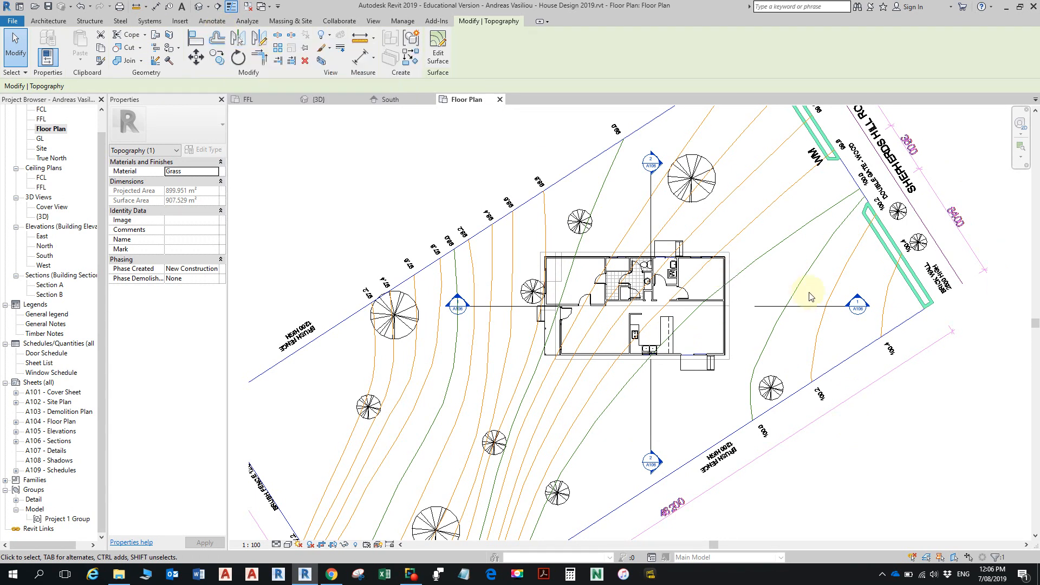
- Open the default 3D view and examine how the house sits on the toposurface
left_click(200, 8)
scroll(647, 328, "down", 2)
scroll(639, 352, "down", 3)
middle_click_drag(628, 384, 617, 309)
scroll(618, 392, "up", 3)
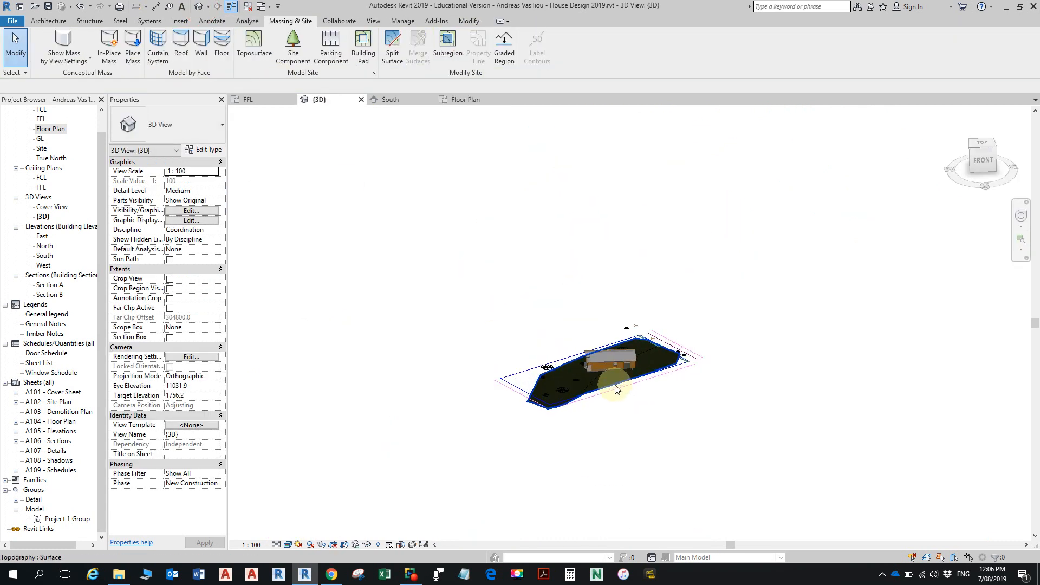
scroll(615, 388, "up", 3)
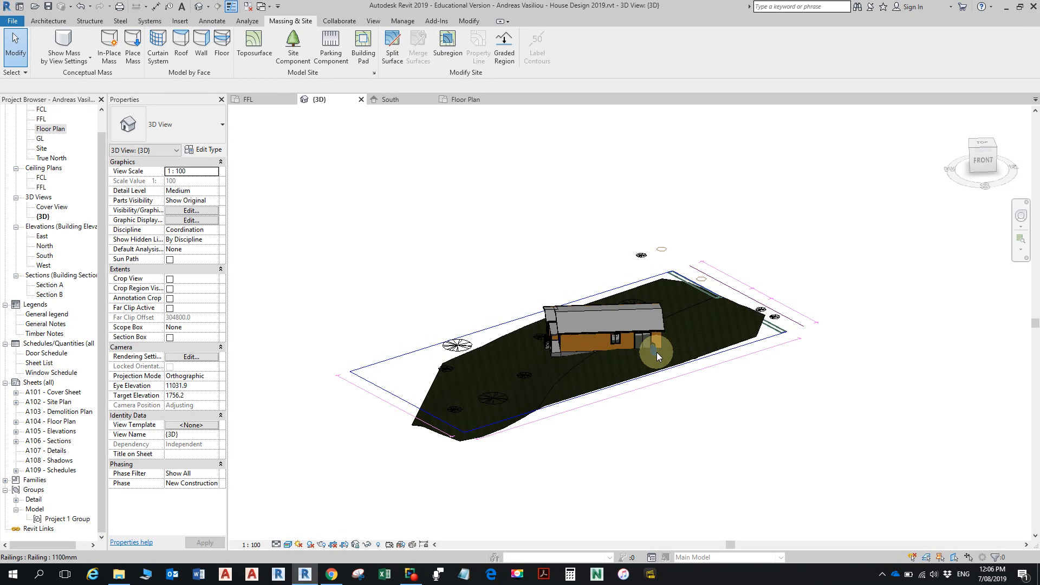
- Turn on the Mass category in the 3D view's Visibility/Graphic Overrides
key("v")
key("g")
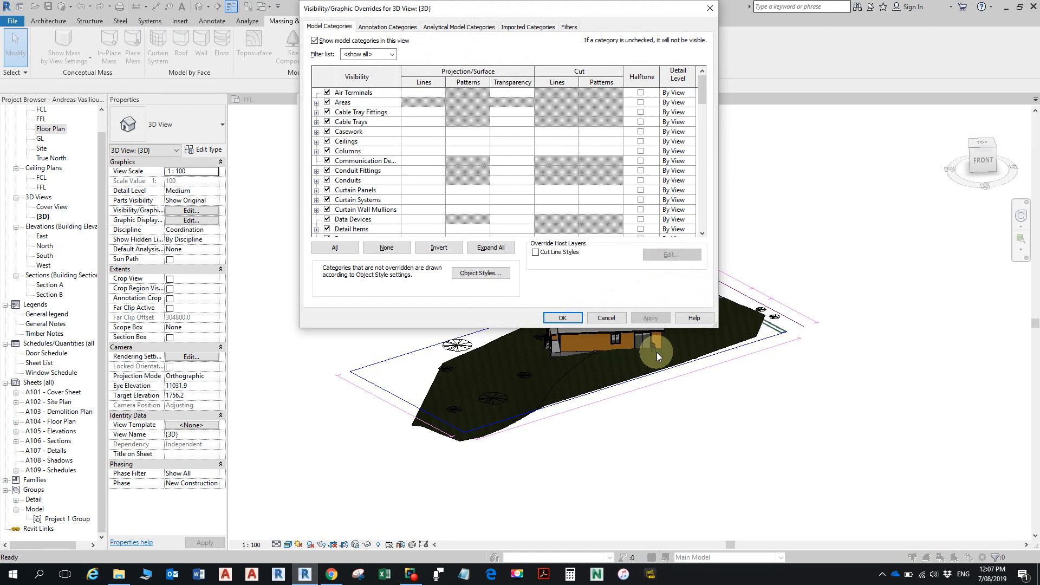
left_click_drag(485, 8, 490, 71)
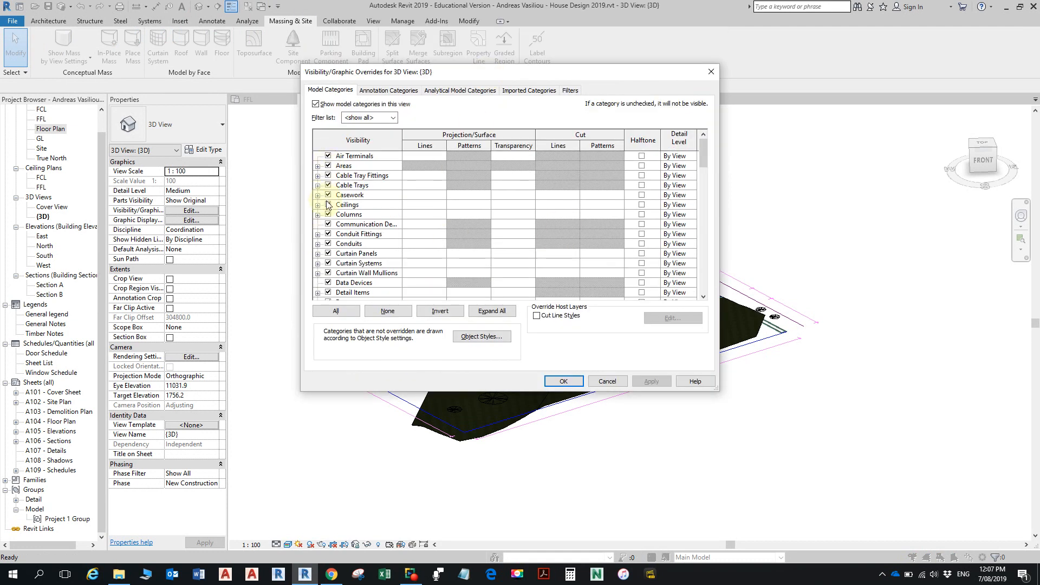
scroll(327, 198, "down", 3)
scroll(326, 236, "down", 4)
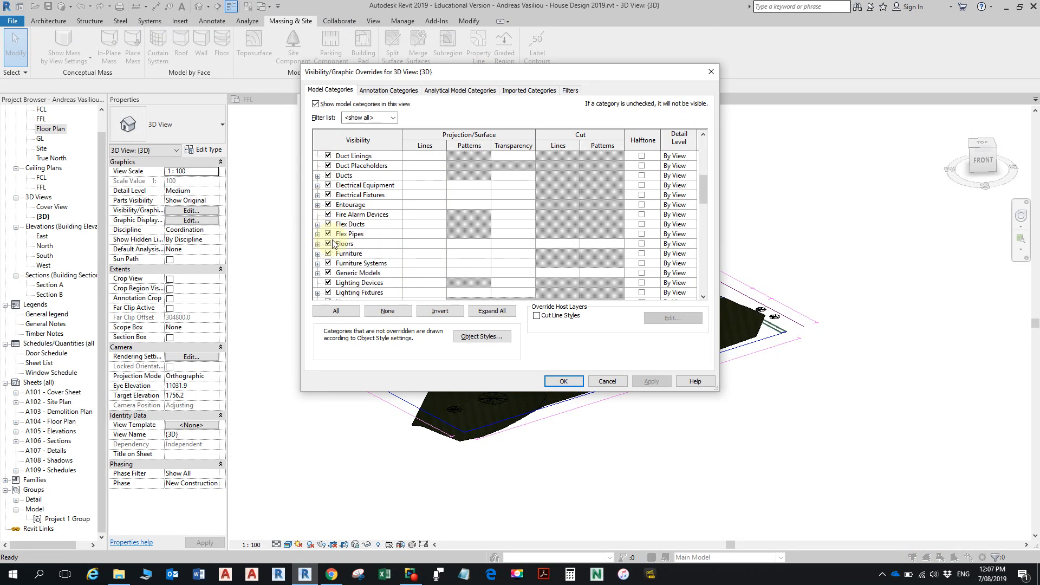
scroll(333, 243, "down", 2)
left_click(328, 272)
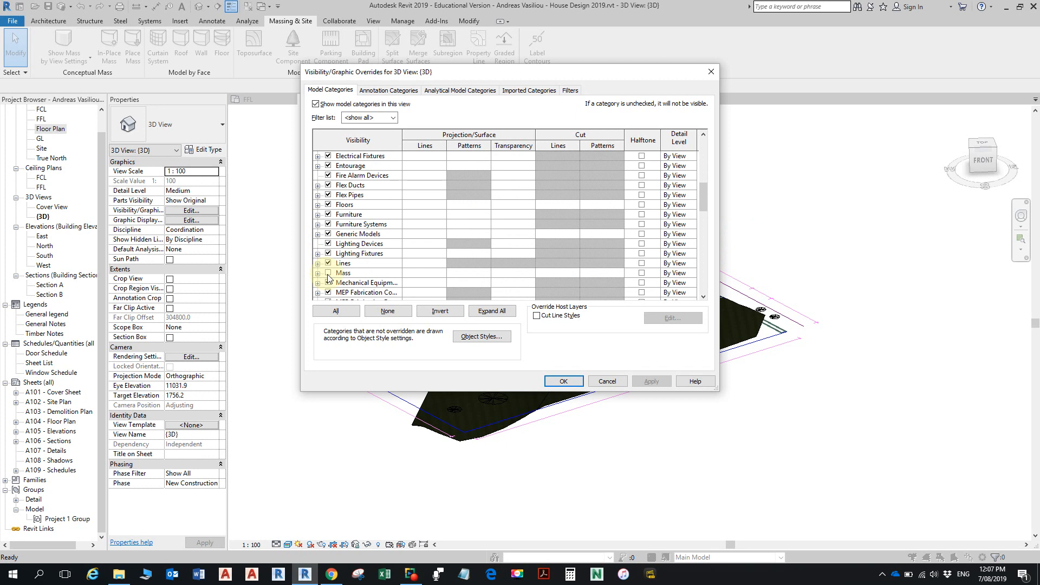
left_click(328, 272)
- Turn on the Parts category, check the remaining model categories and apply the visibility overrides to the 3D view
scroll(332, 268, "down", 2)
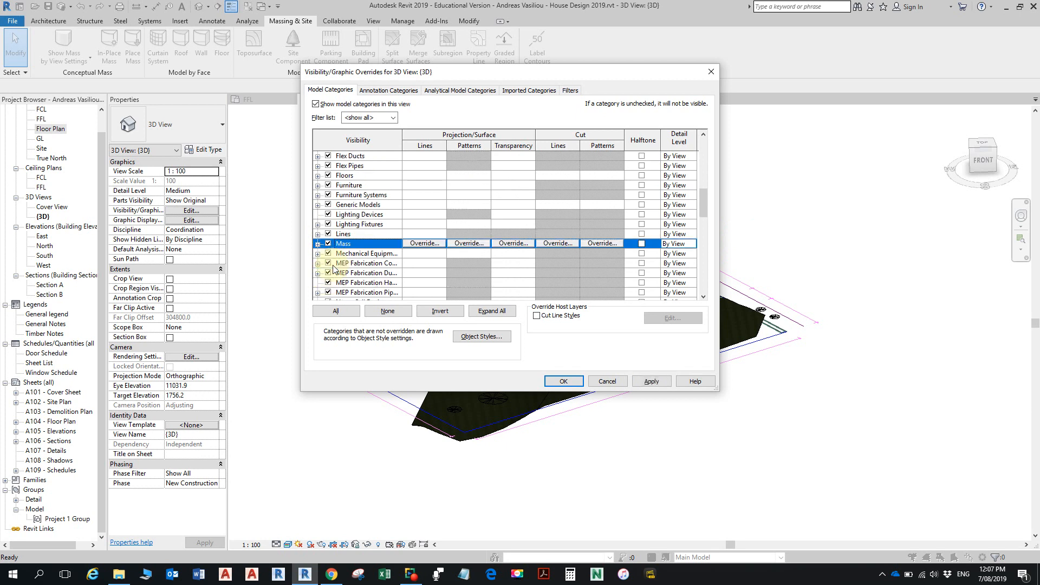
scroll(334, 268, "down", 3)
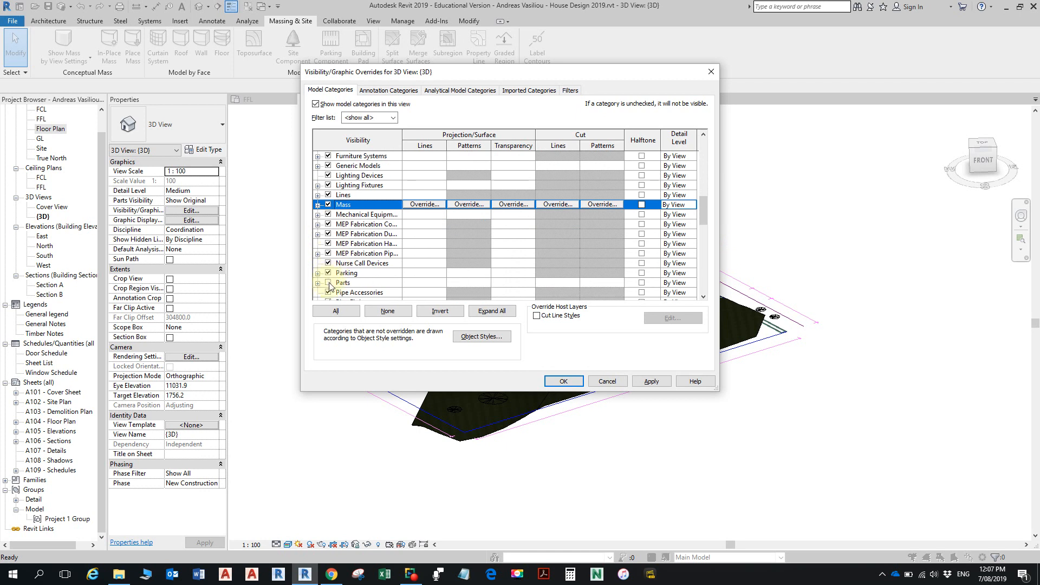
left_click(329, 283)
scroll(346, 257, "down", 5)
scroll(349, 251, "down", 8)
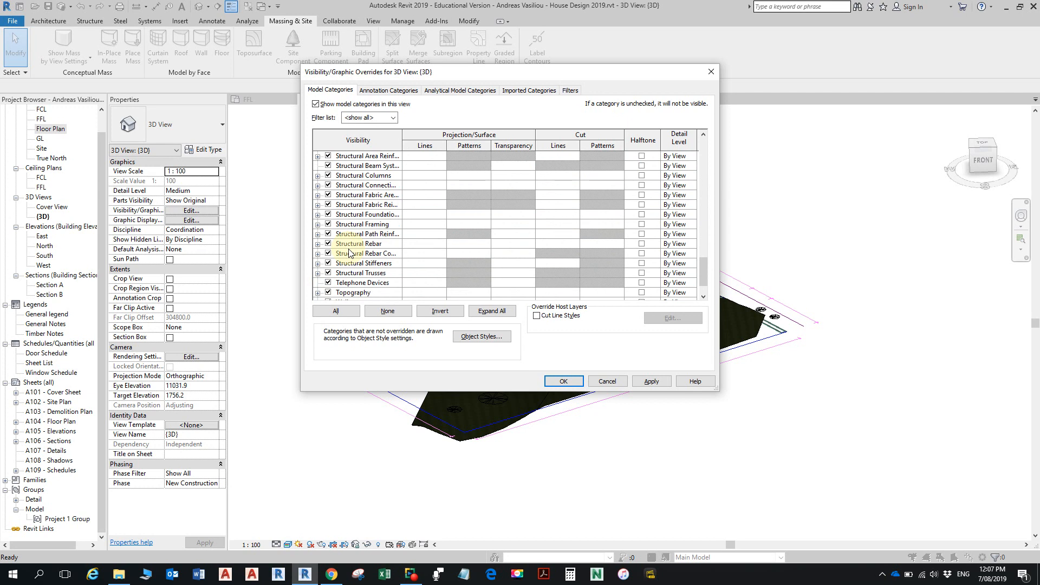
scroll(349, 253, "down", 1)
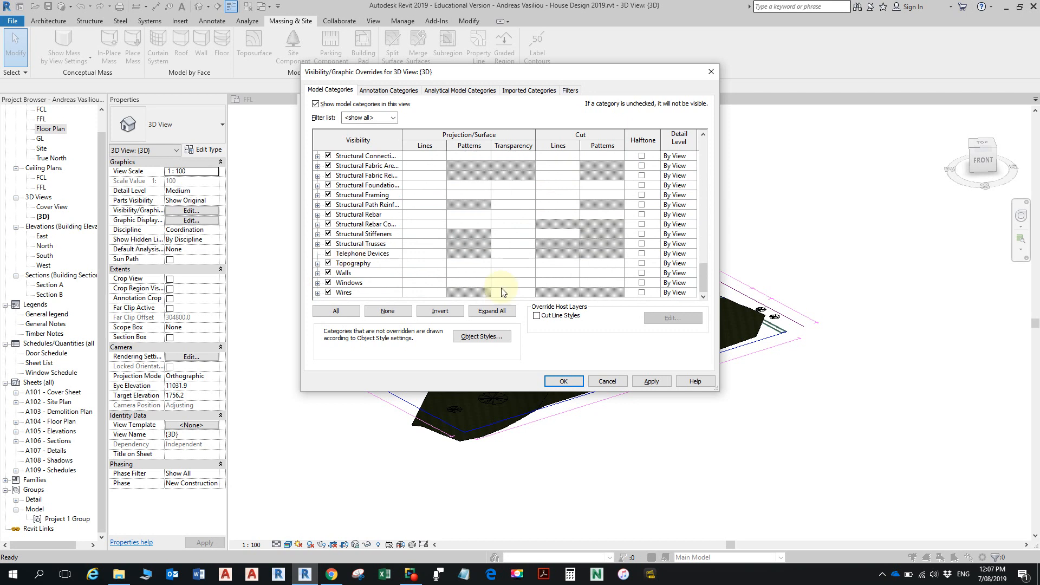
left_click(563, 381)
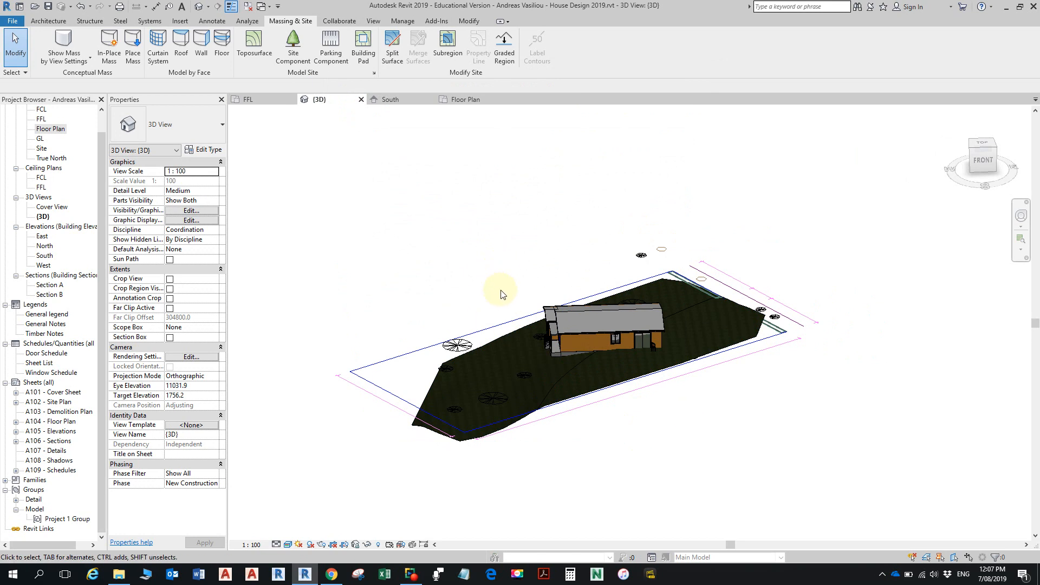
left_click_drag(489, 246, 781, 454)
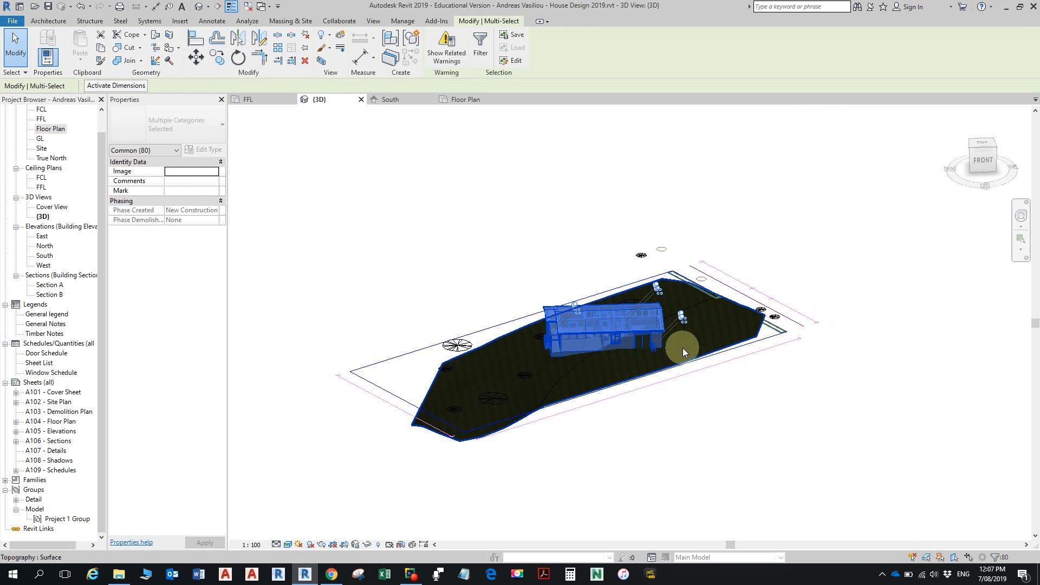
left_click(238, 59)
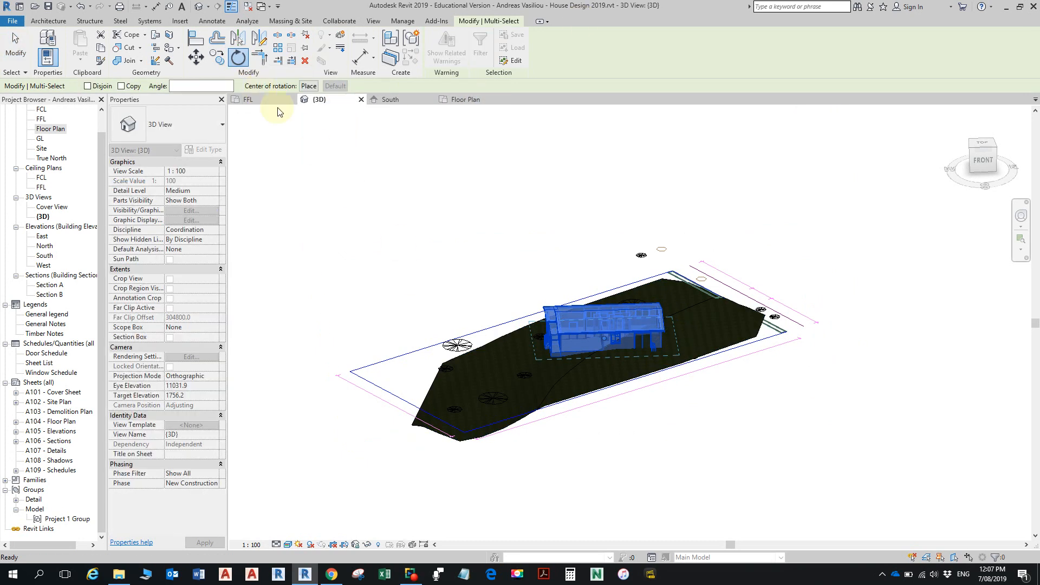
scroll(628, 352, "up", 1)
scroll(628, 352, "up", 1)
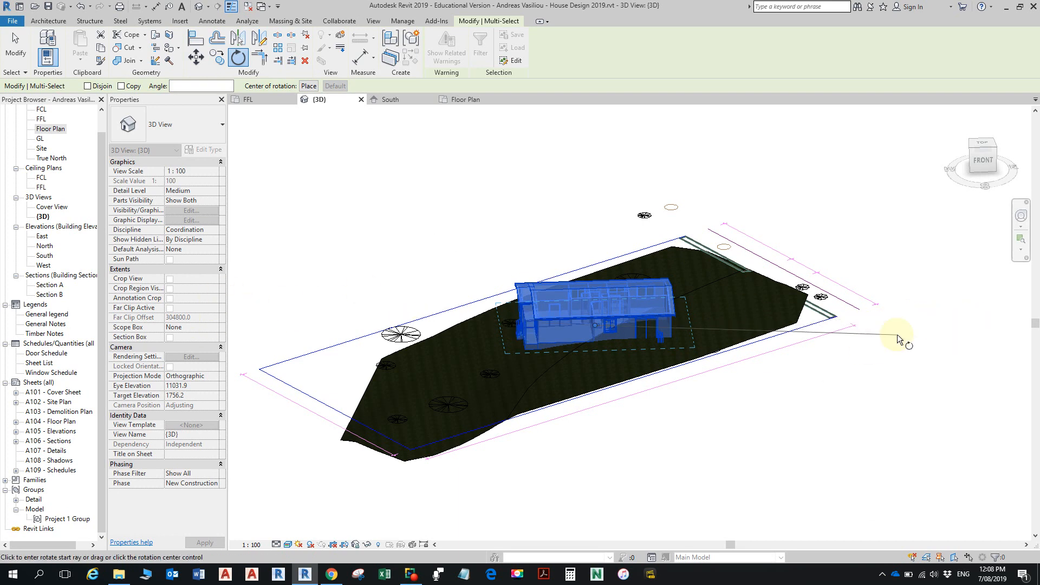
left_click(865, 326)
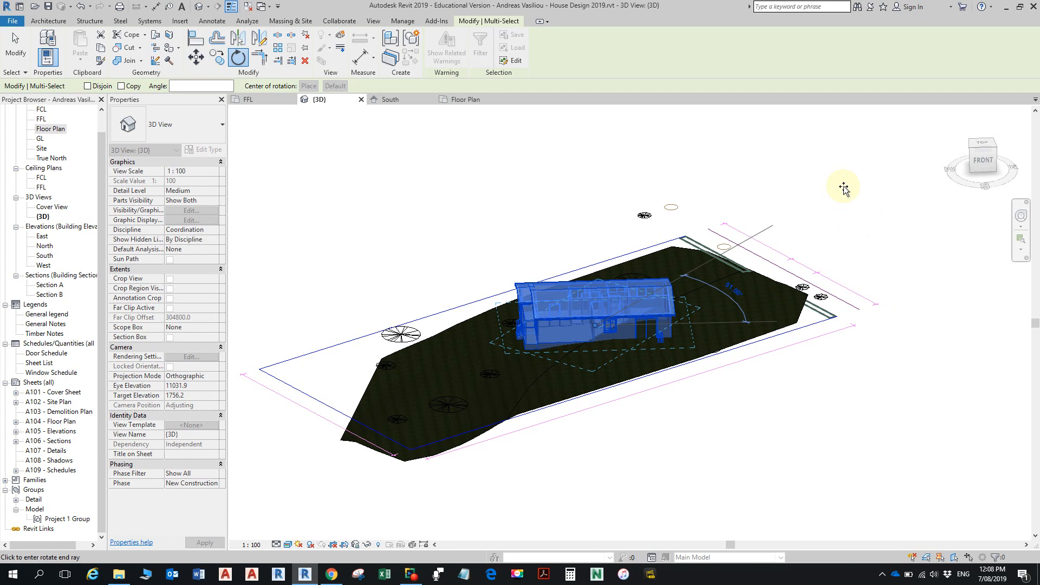
key("Escape")
key("Escape")
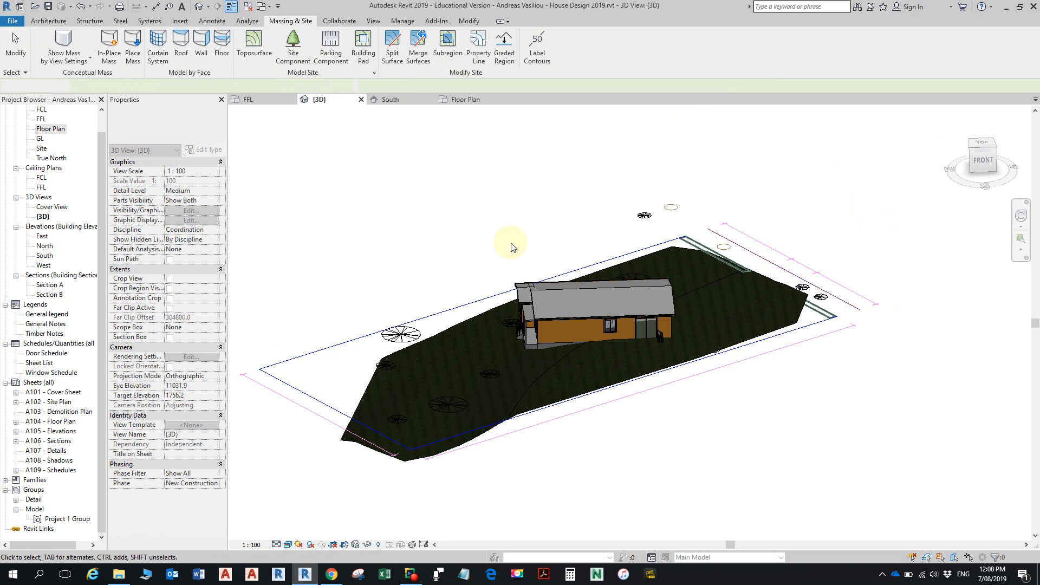
left_click(436, 202)
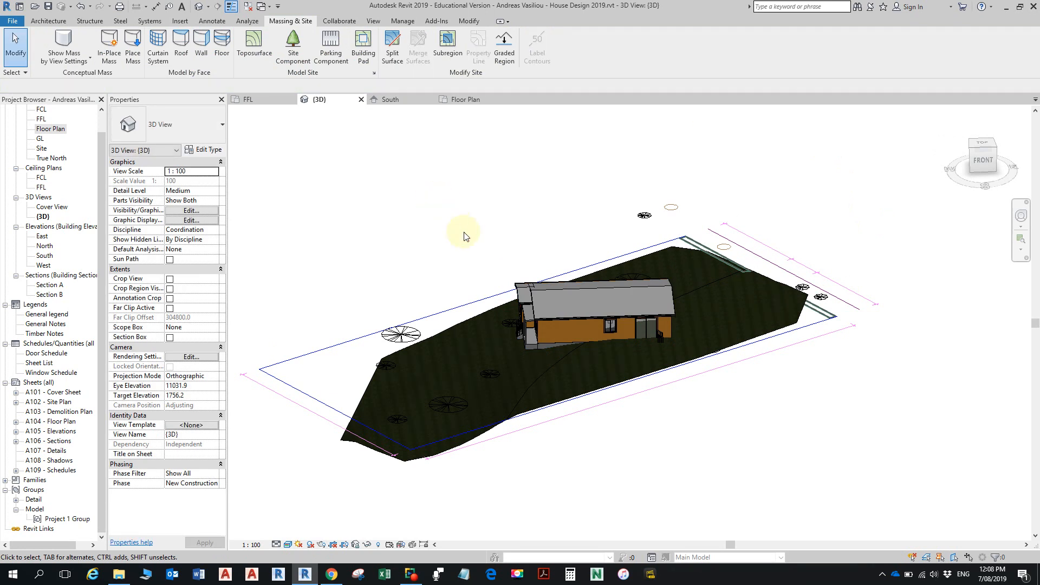
- Select the whole house in the 3D view, rotate it 180° about its centre and clear the selection
left_click_drag(437, 204, 767, 450)
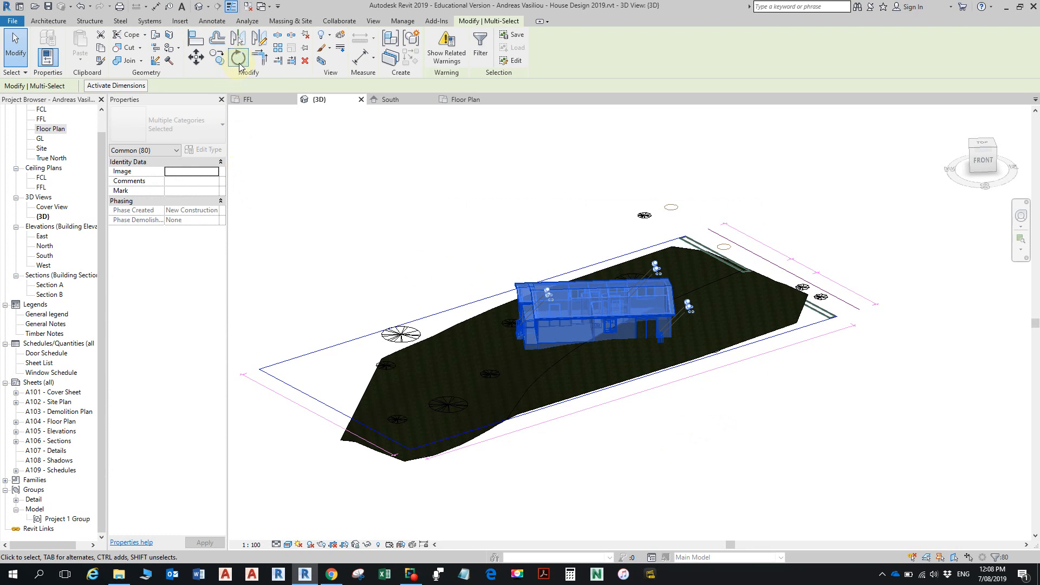
left_click(238, 59)
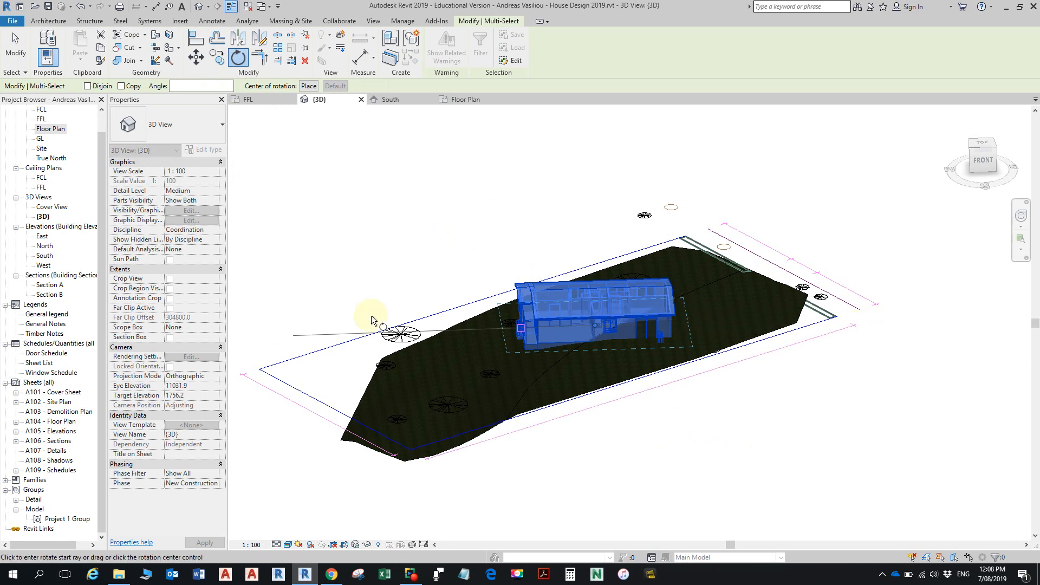
left_click(301, 327)
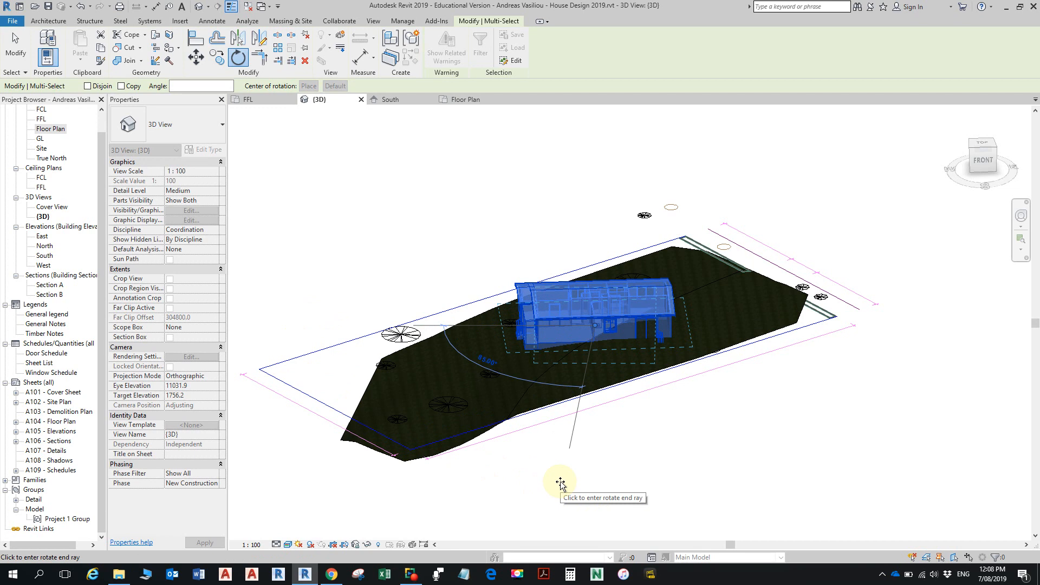
type("180")
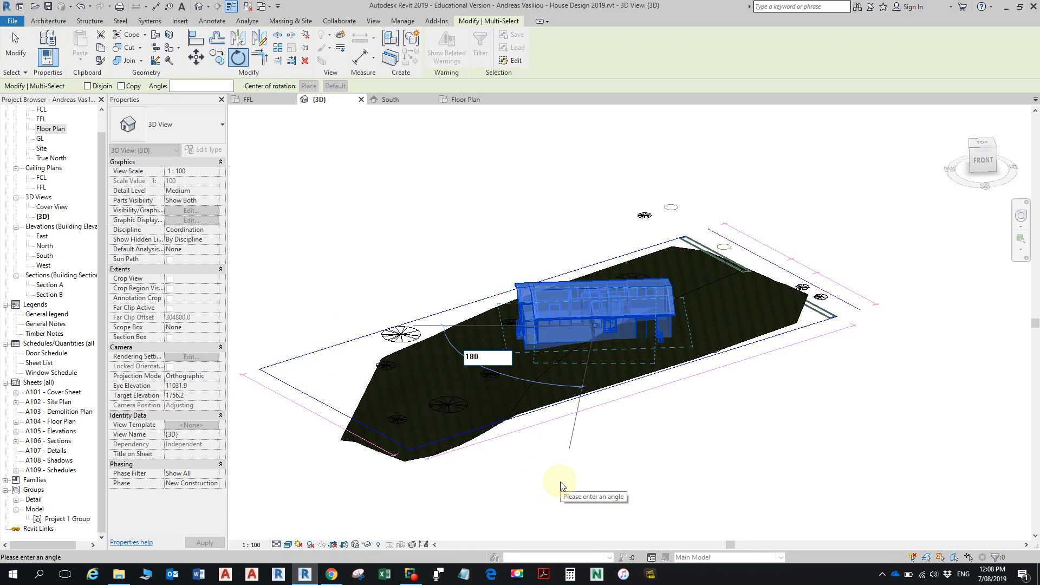
key("Return")
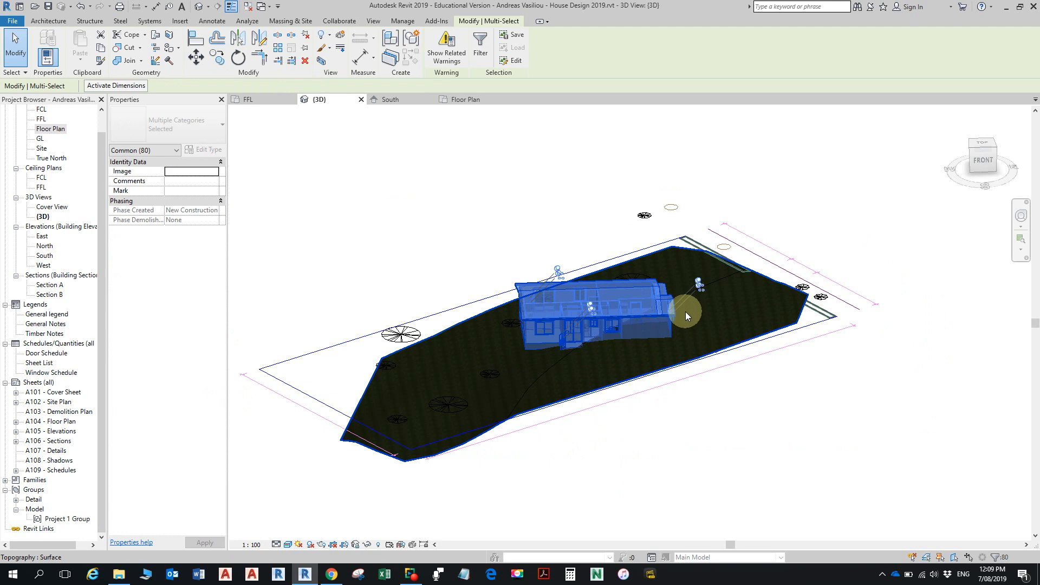
left_click(413, 240)
- Examine the rotated house in 3D, checking where its walls, railings and porch posts meet the toposurface
middle_click_drag(649, 339, 613, 362, "shift")
scroll(618, 364, "up", 4)
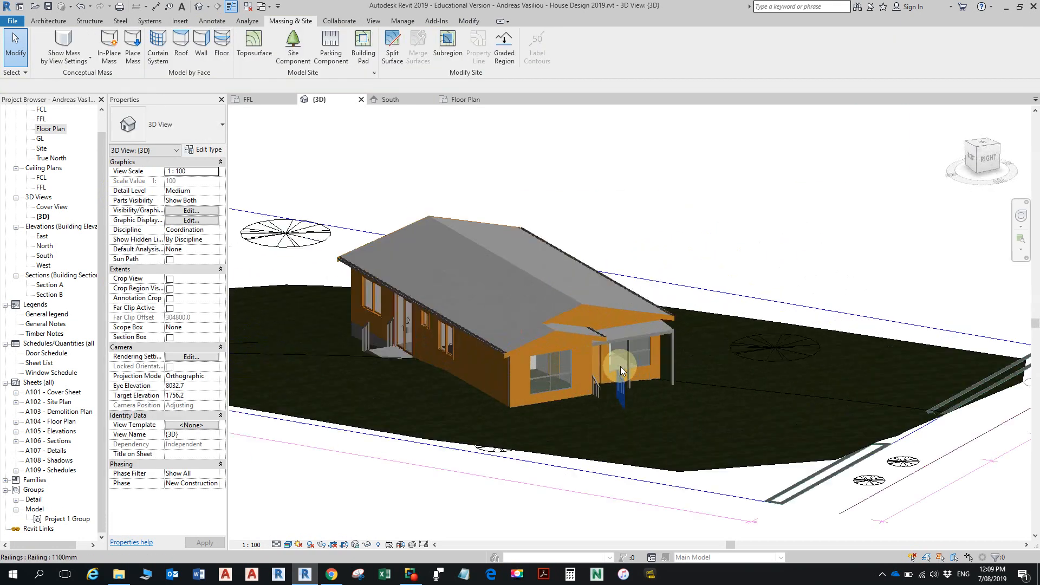
scroll(621, 370, "up", 4)
scroll(655, 400, "down", 3)
scroll(655, 395, "up", 3)
scroll(626, 410, "up", 3)
scroll(692, 400, "down", 4)
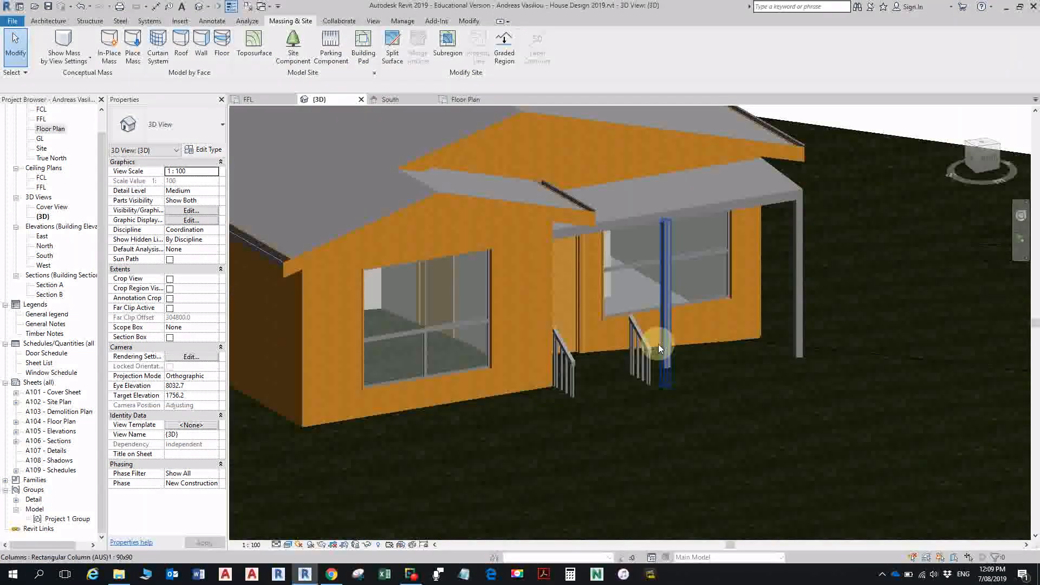
scroll(632, 356, "down", 5)
scroll(580, 351, "up", 2)
middle_click_drag(579, 351, 689, 399, "shift")
scroll(703, 362, "down", 4)
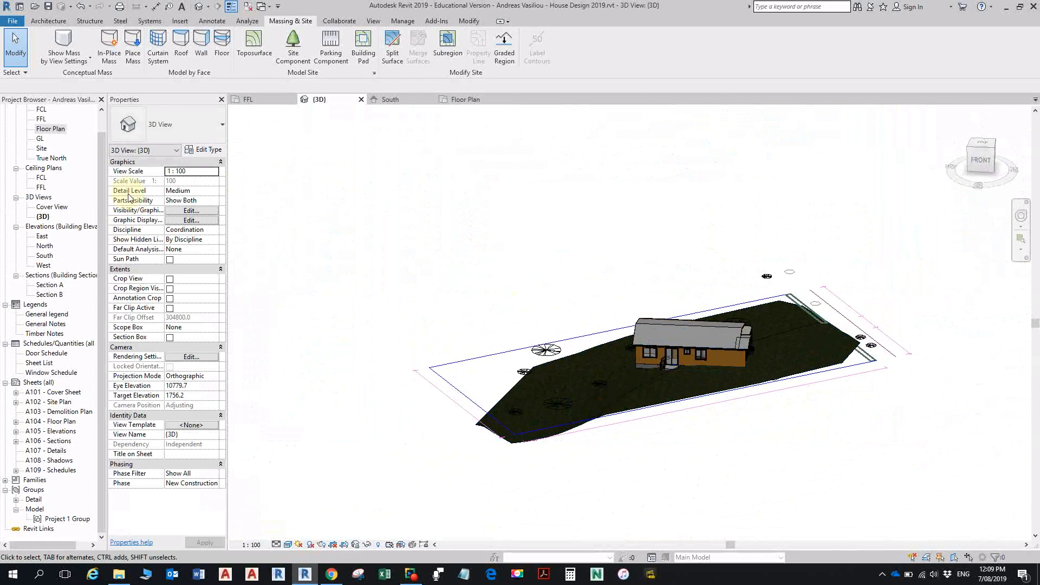
- Select the whole house in 3D and rotate it about 31° counterclockwise in the Floor Plan view, roughly parallel to the long site boundaries
double_click(41, 132)
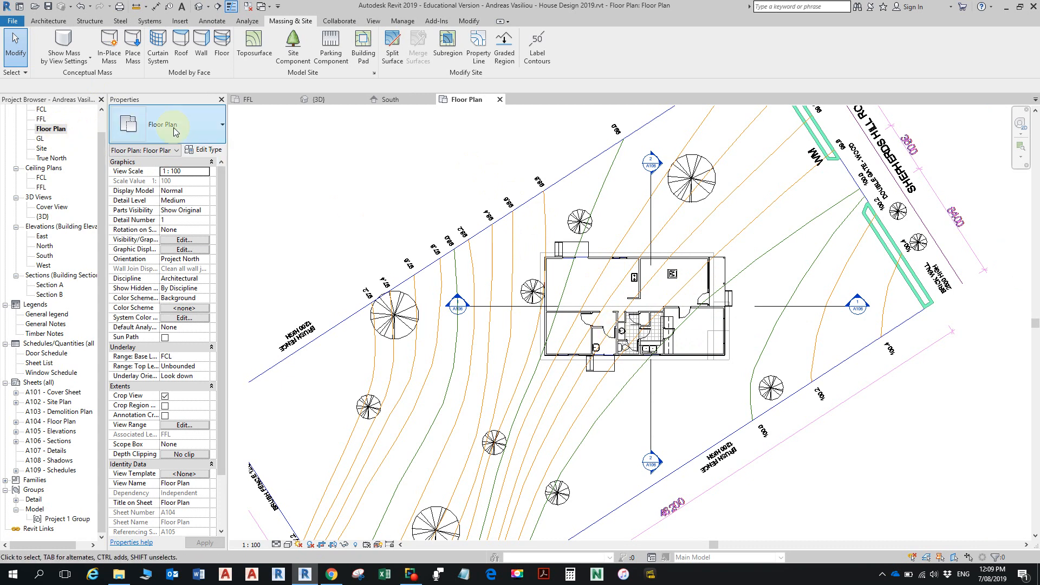
left_click(323, 100)
left_click_drag(595, 268, 816, 415)
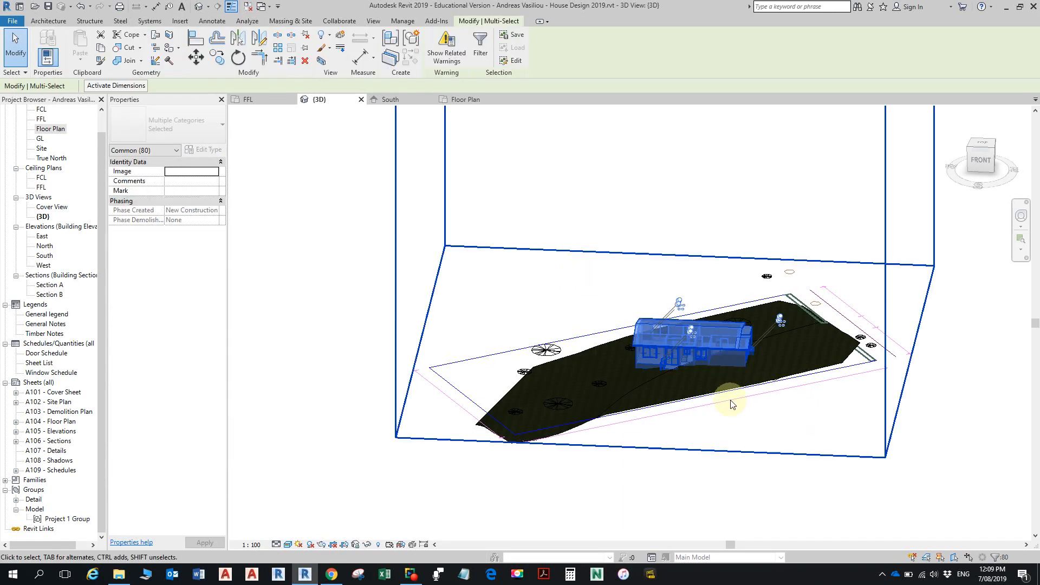
double_click(44, 131)
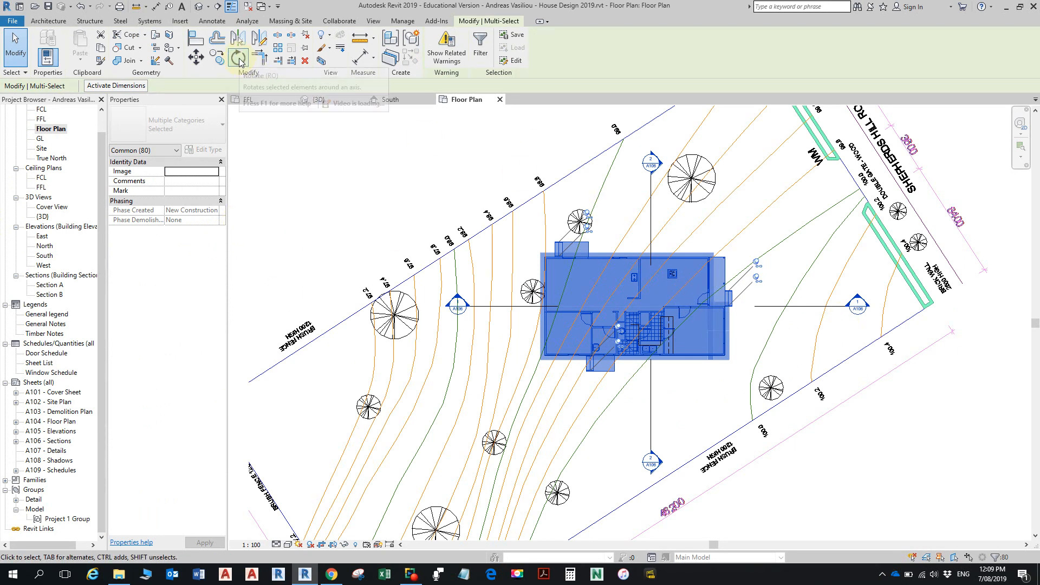
middle_click_drag(603, 362, 525, 429)
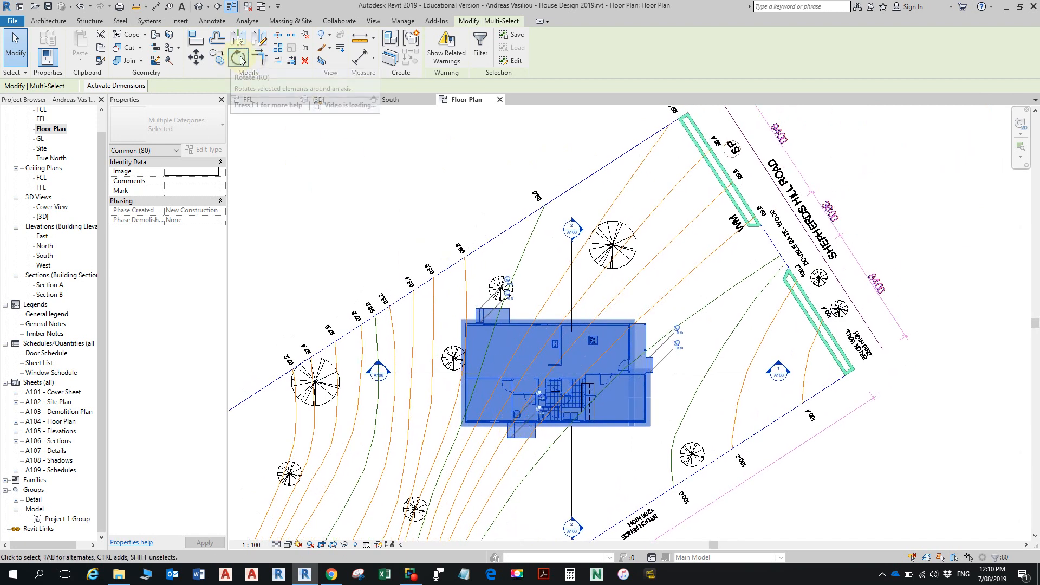
left_click(238, 58)
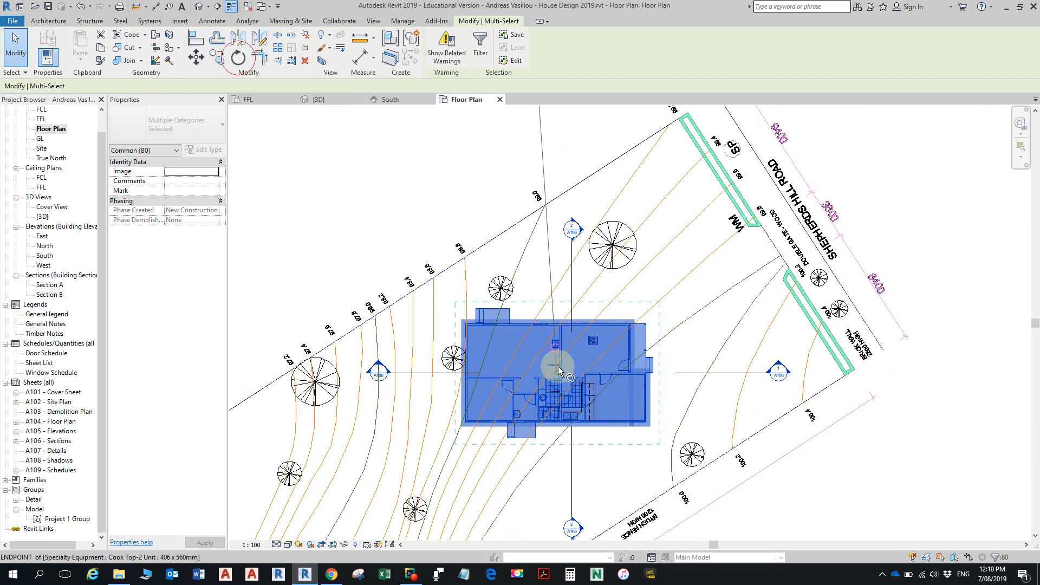
left_click(948, 374)
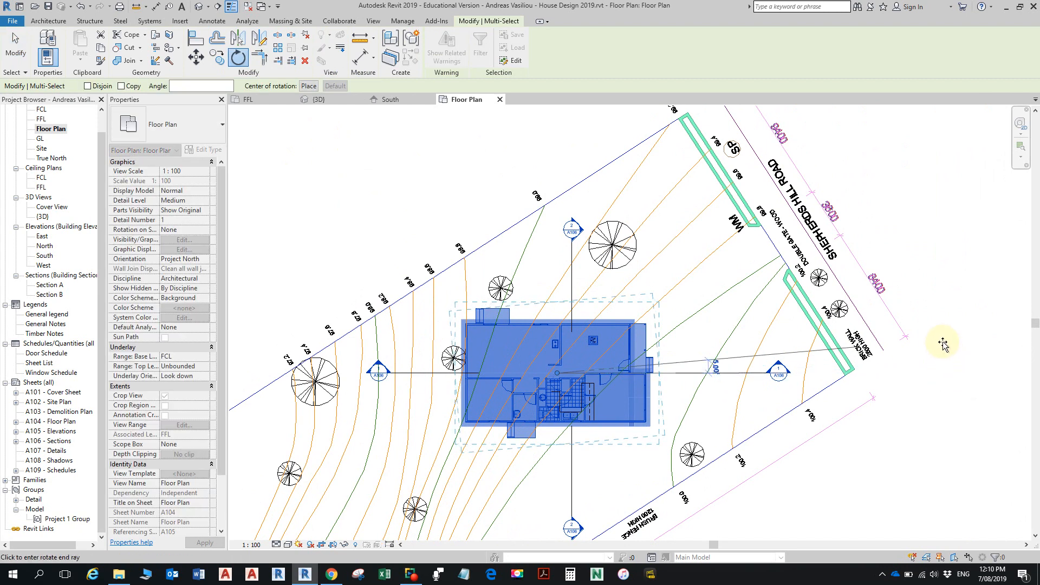
scroll(906, 285, "down", 1)
scroll(905, 262, "down", 2)
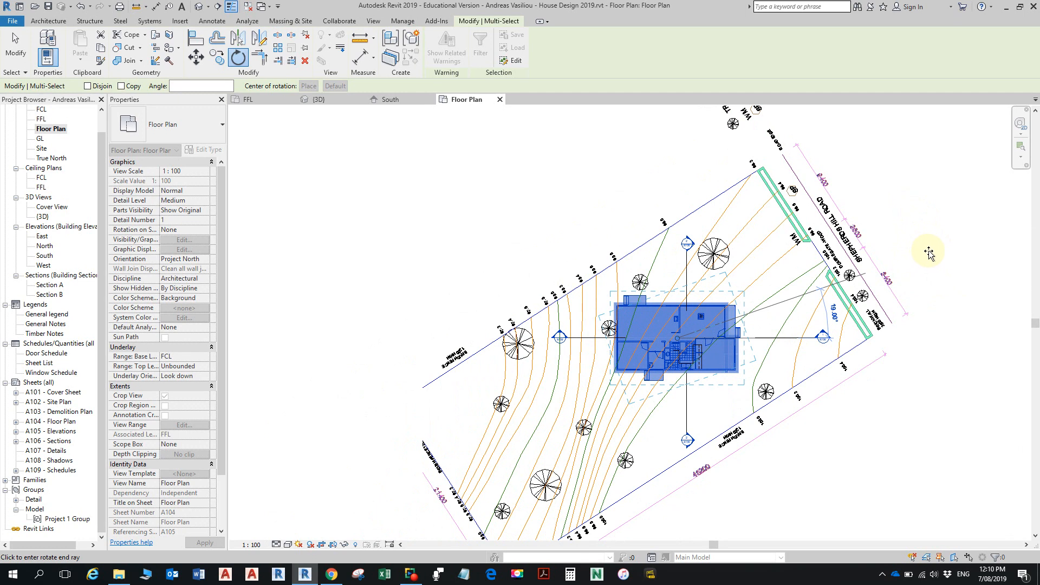
left_click(924, 191)
left_click(893, 266)
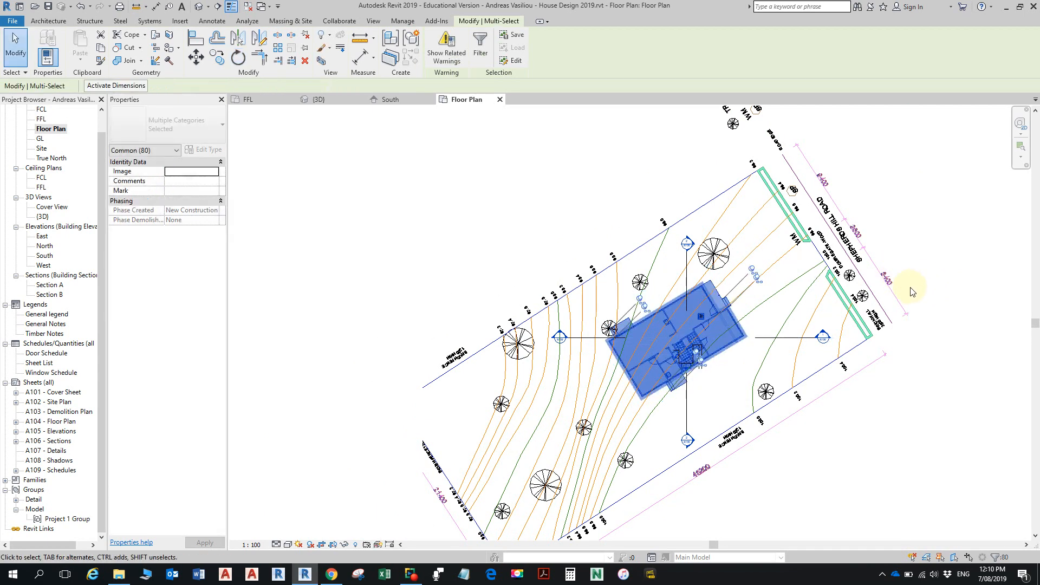
- Open the Site plan, clear the house selection and turn off Crop View to show the whole lot
scroll(764, 363, "down", 2)
middle_click_drag(752, 364, 722, 387)
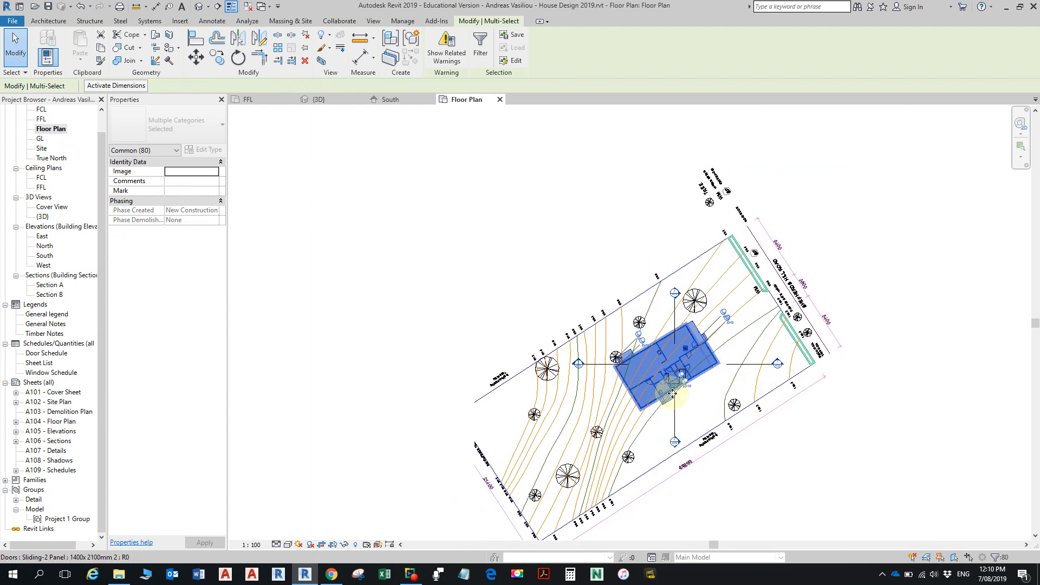
middle_click_drag(538, 353, 633, 259)
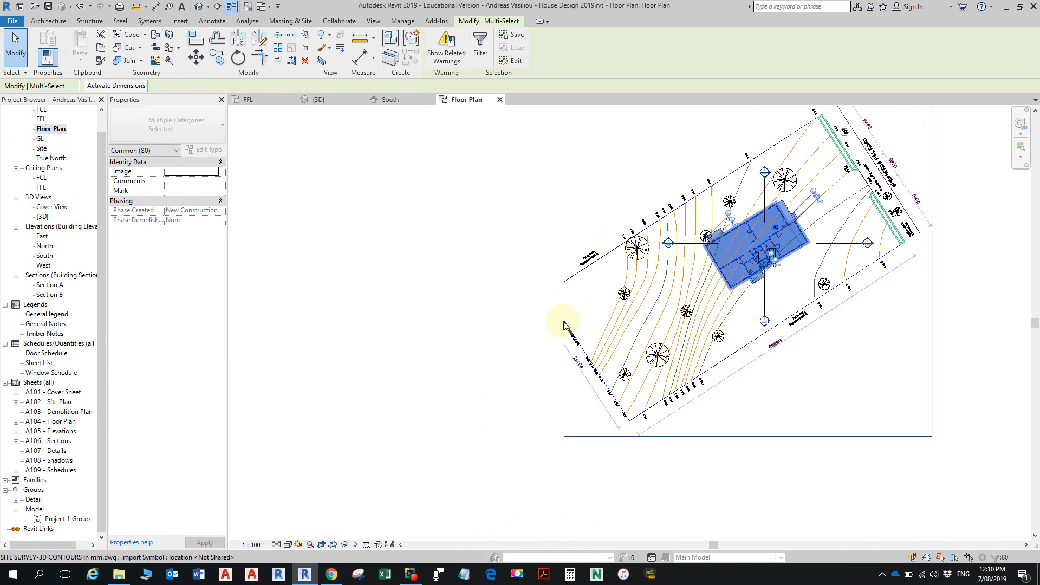
double_click(42, 149)
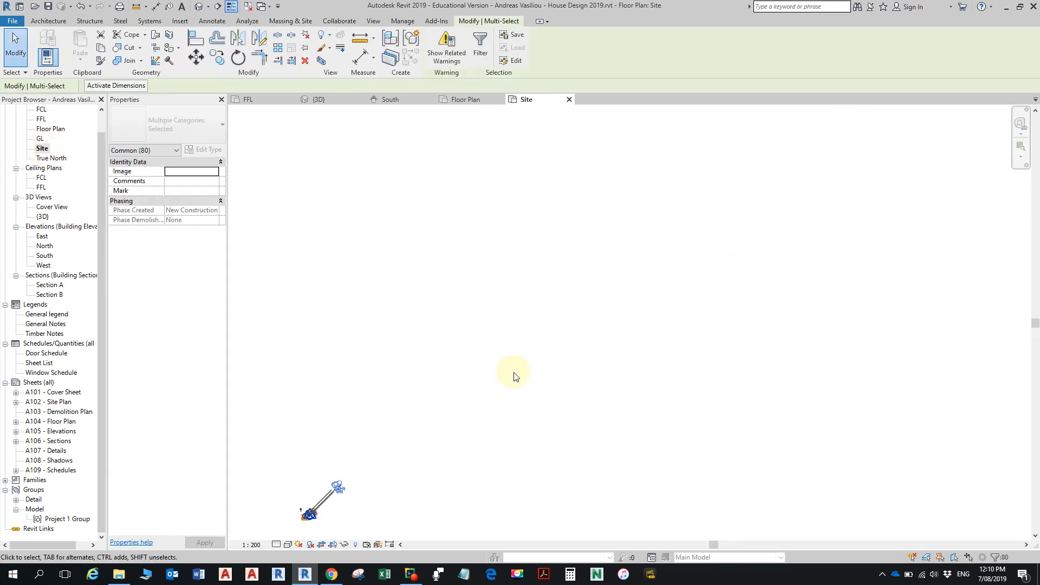
mouse_move(450, 394)
middle_mouse_down()
mouse_move(612, 257)
mouse_move(726, 211)
mouse_move(713, 224)
middle_mouse_up()
scroll(575, 338, "up", 5)
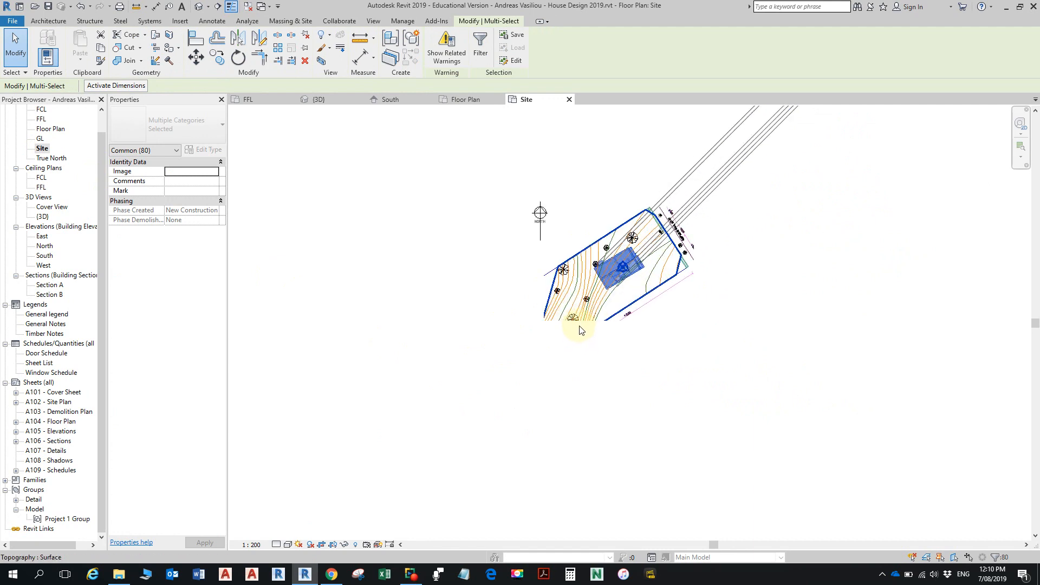
scroll(580, 330, "up", 4)
scroll(578, 332, "down", 3)
middle_click_drag(585, 332, 570, 400)
mouse_move(689, 299)
middle_mouse_down()
mouse_move(604, 440)
mouse_move(682, 295)
middle_mouse_up()
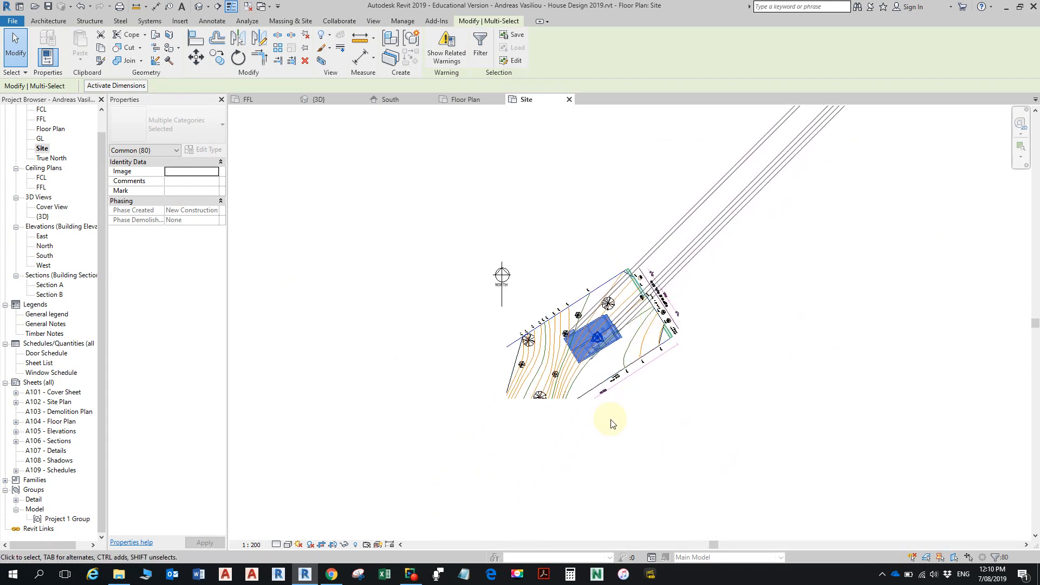
scroll(541, 420, "up", 2)
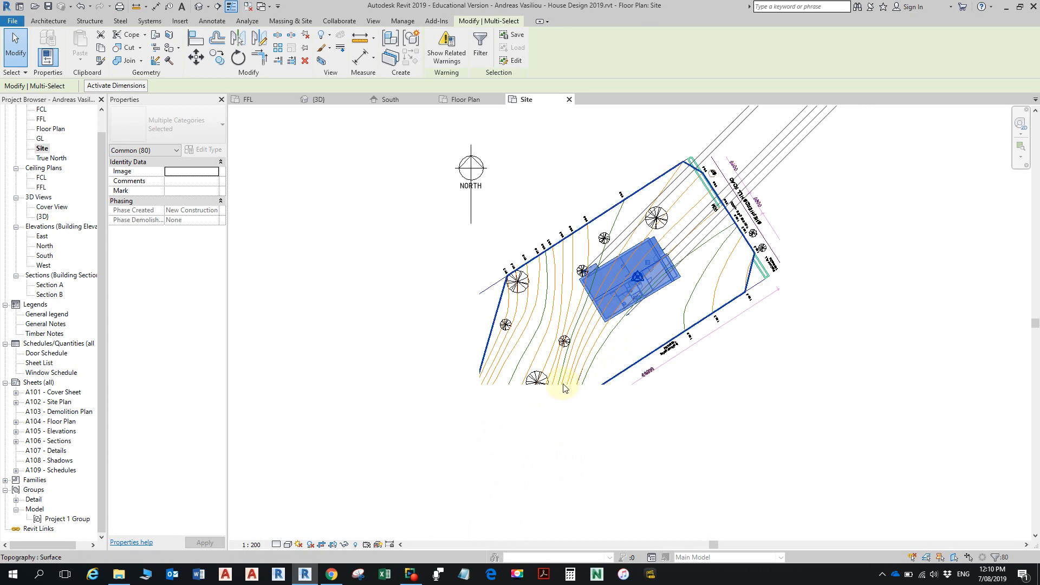
left_click(43, 151)
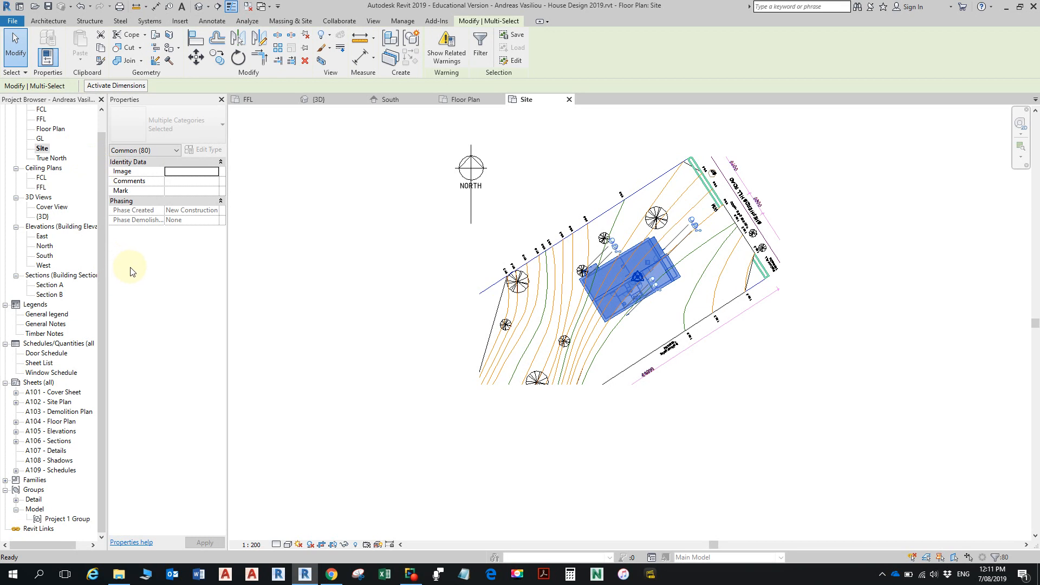
left_click(397, 296)
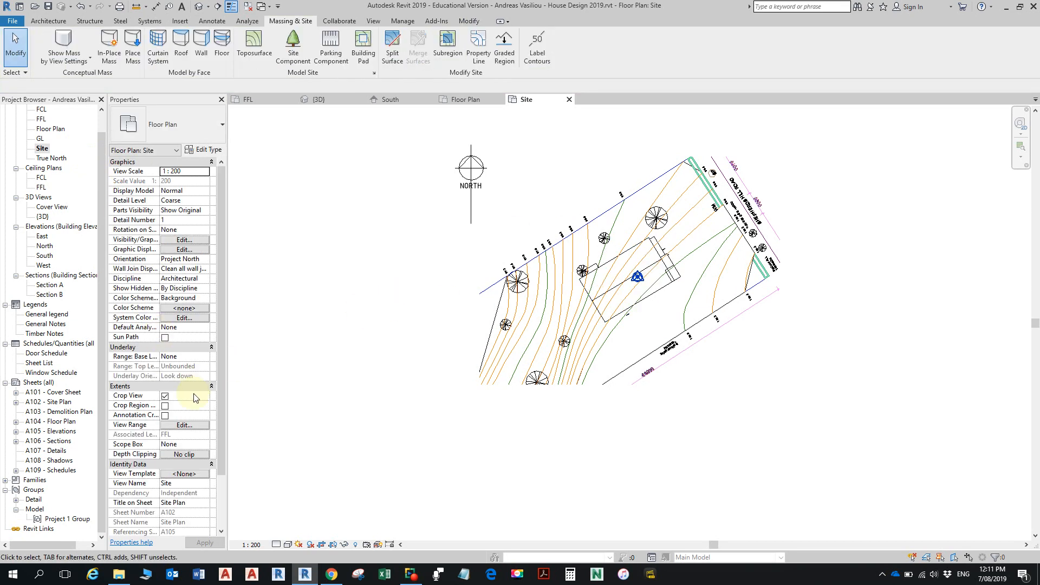
left_click(165, 397)
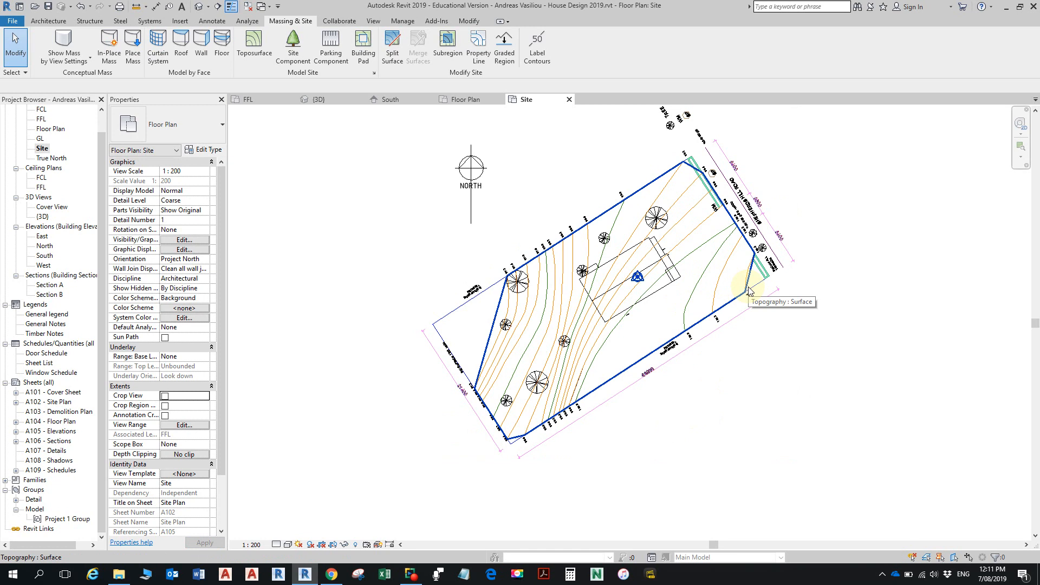
- Try shifting the toposurface upward in the Site plan, restore its position and clear the selection
left_click(488, 332)
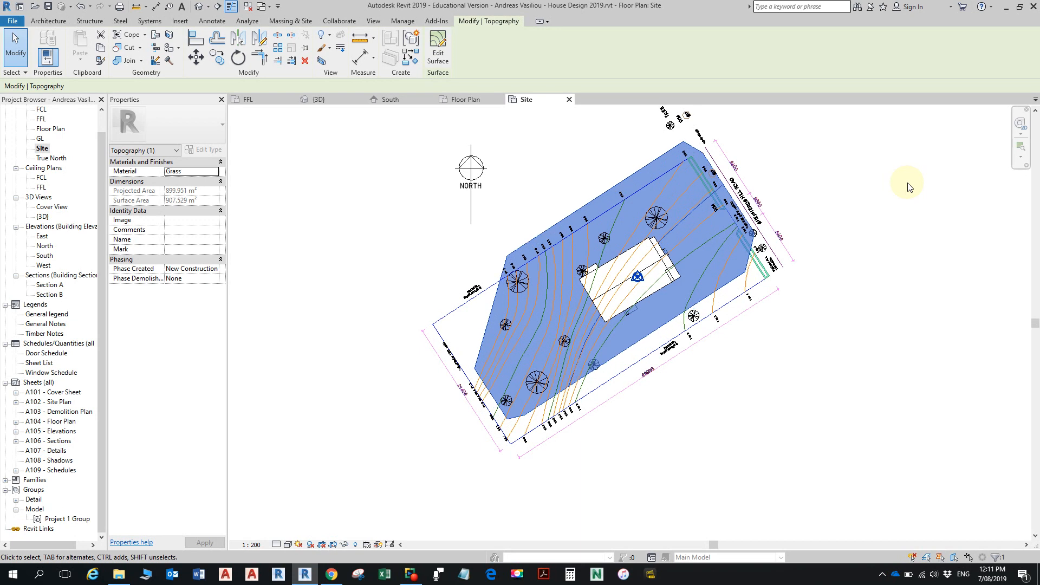
left_click(907, 185)
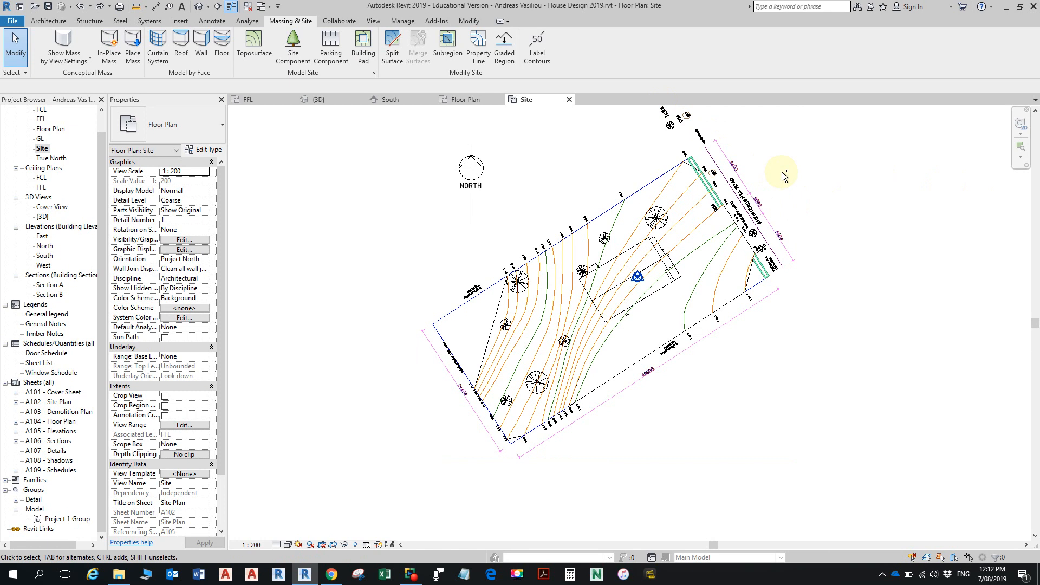
key("alt")
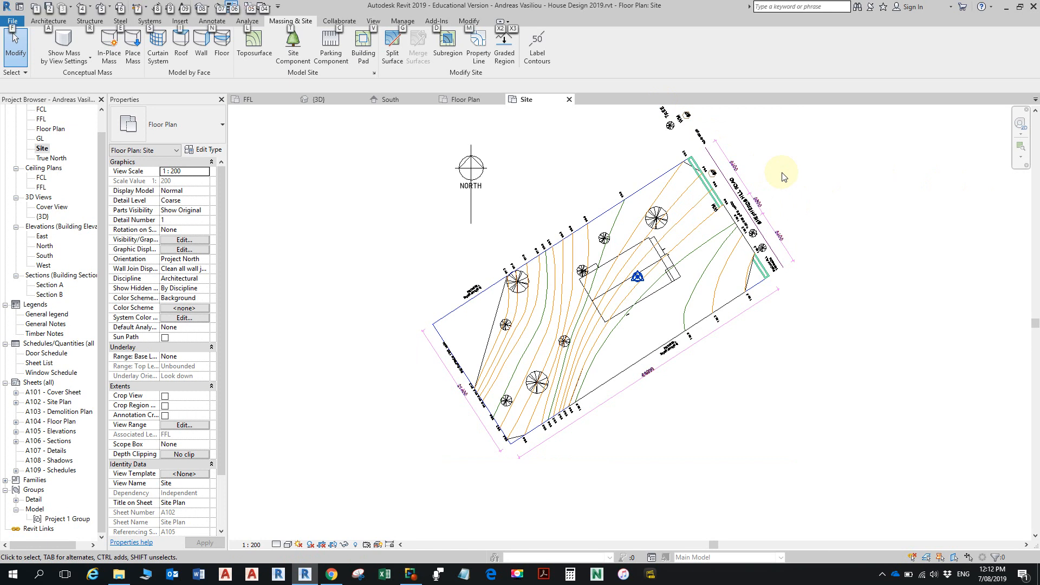
left_click(631, 203)
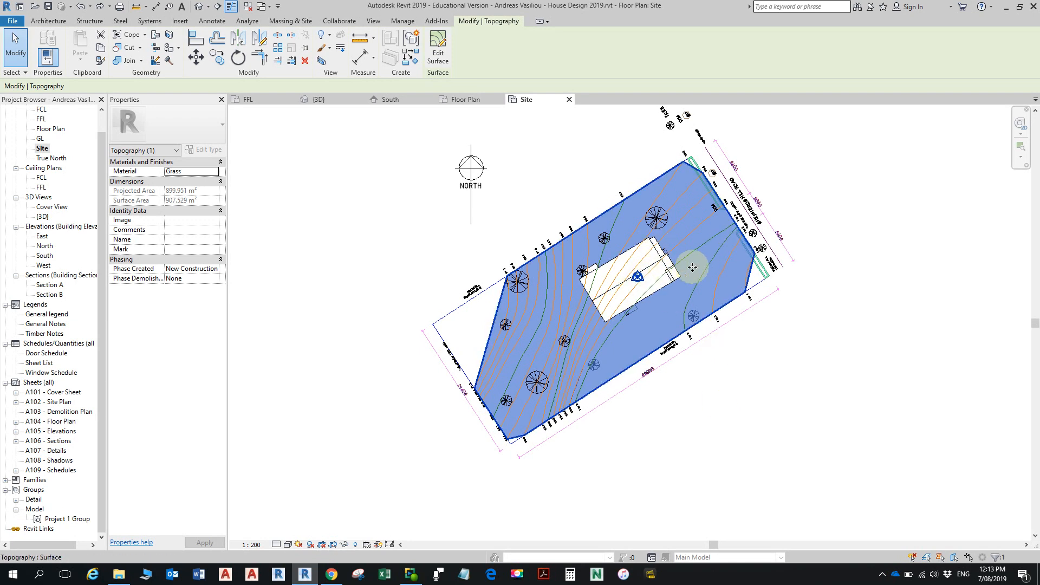
key("Escape")
left_click(290, 21)
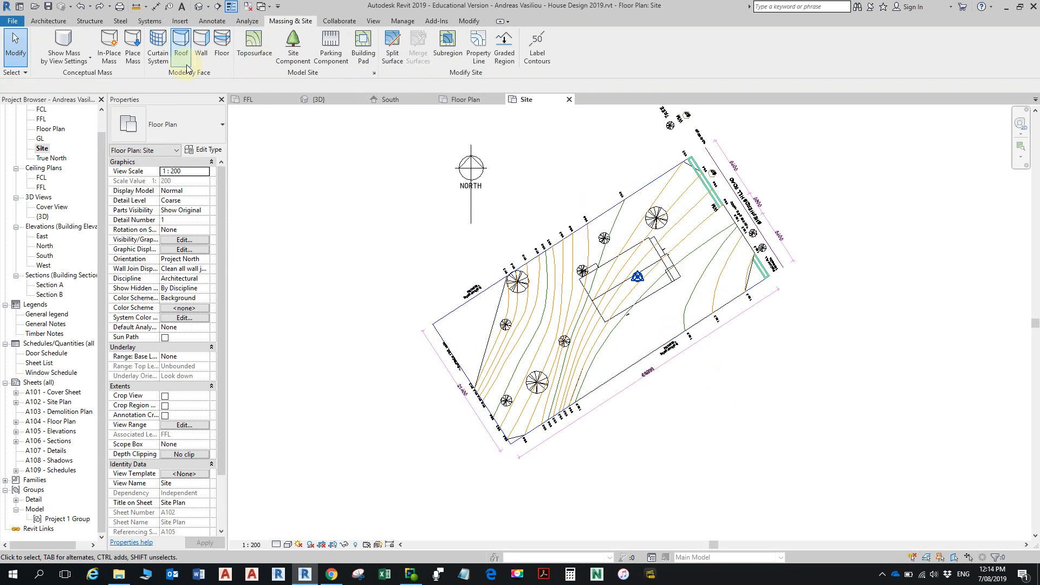
- Select the whole house in 3D, nudge it slightly east and north in the Site plan, and clear the selection
left_click(341, 99)
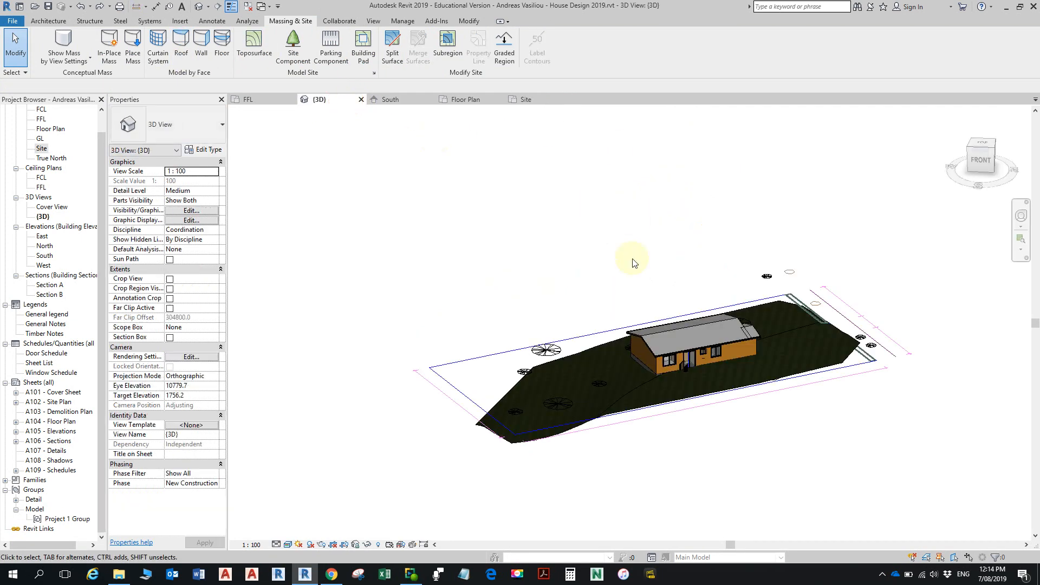
left_click_drag(574, 278, 797, 416)
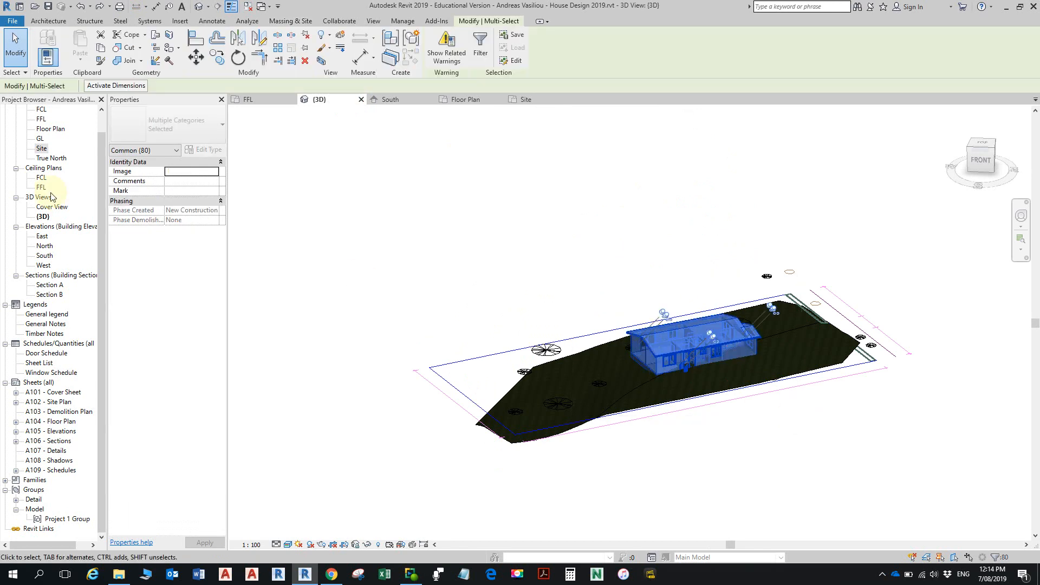
double_click(42, 149)
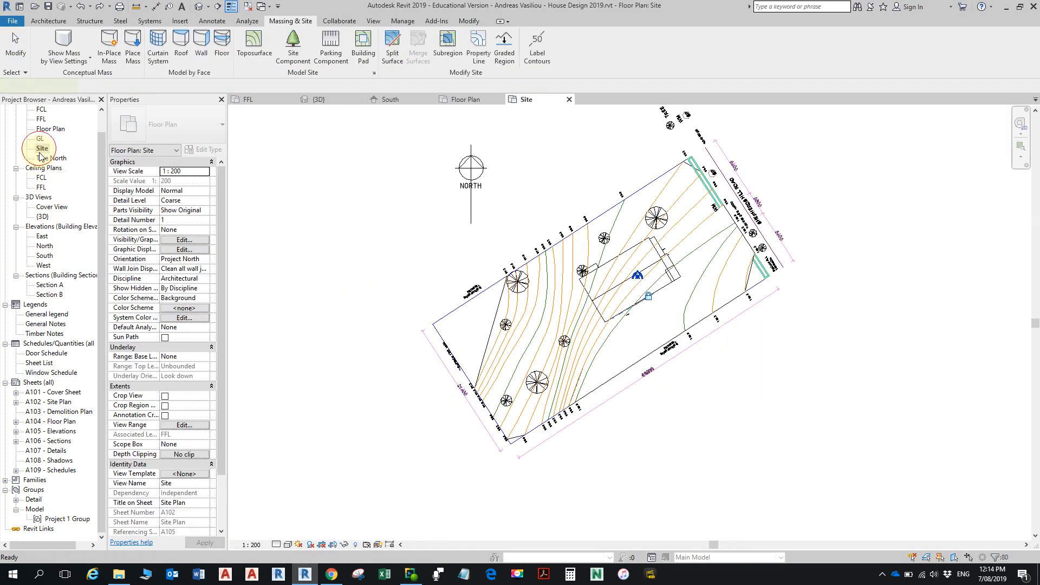
scroll(674, 300, "up", 1)
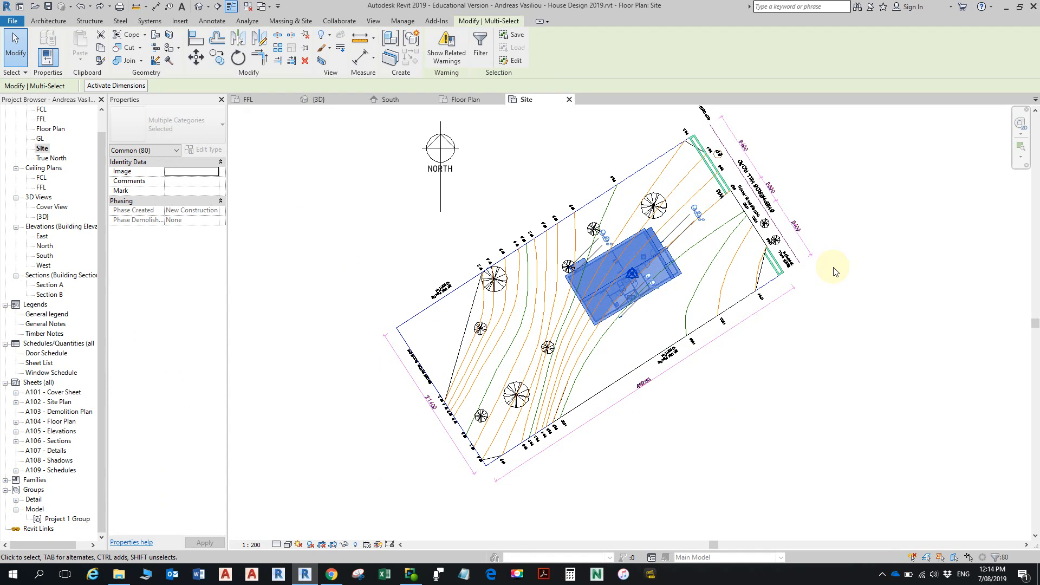
key("Right")
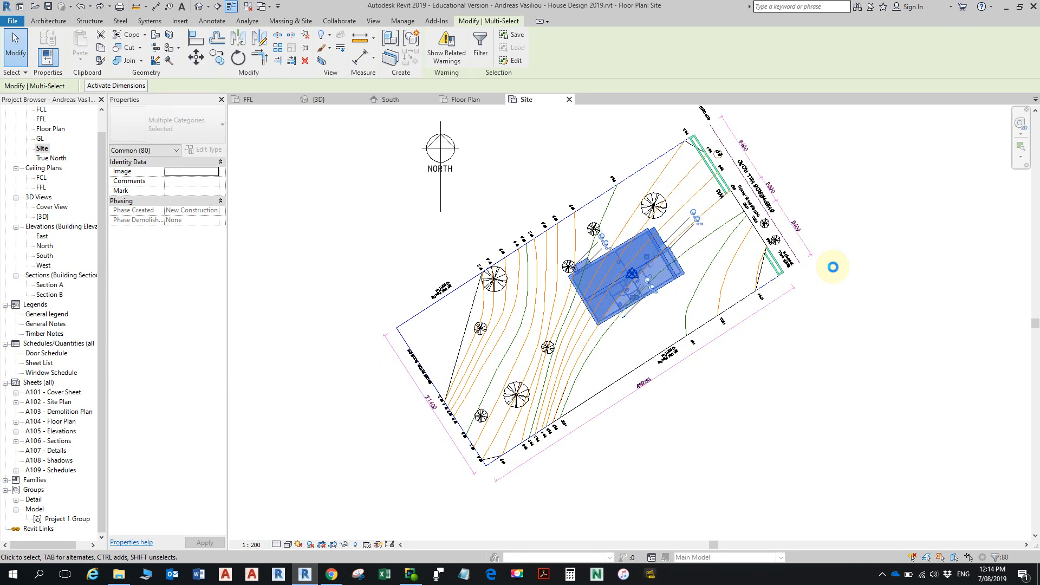
key("Right")
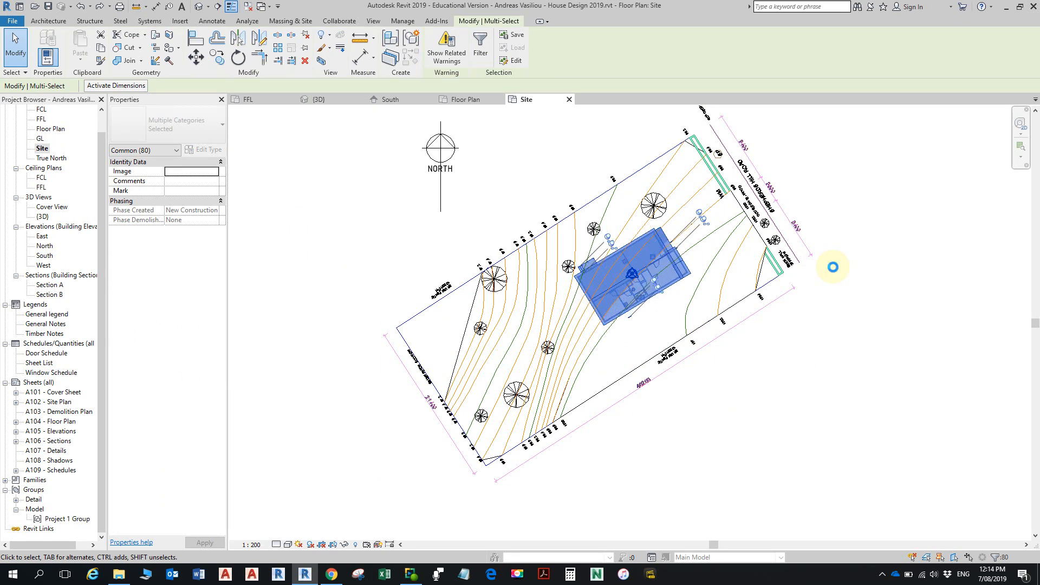
key("Up")
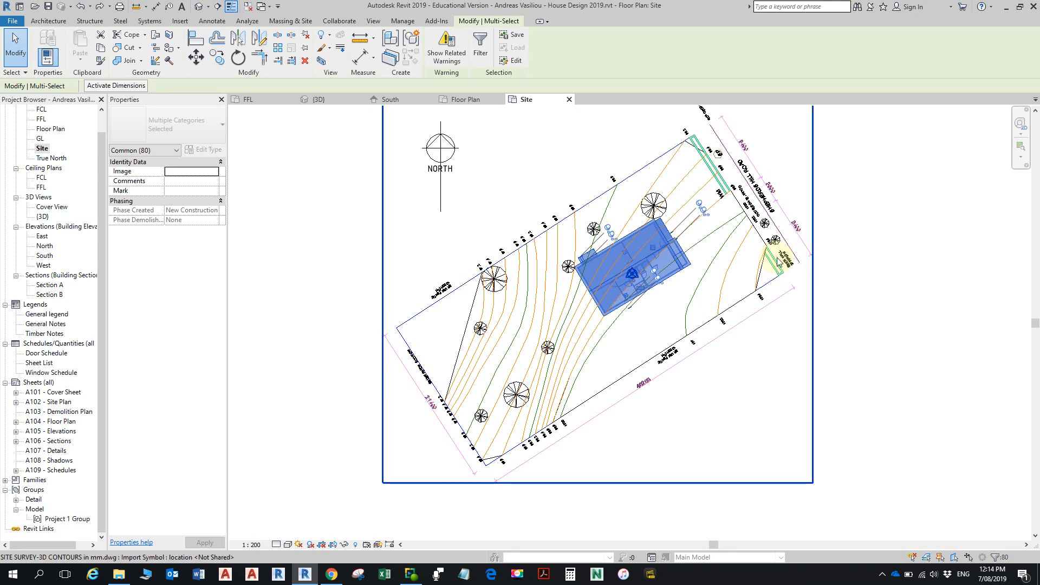
key("Escape")
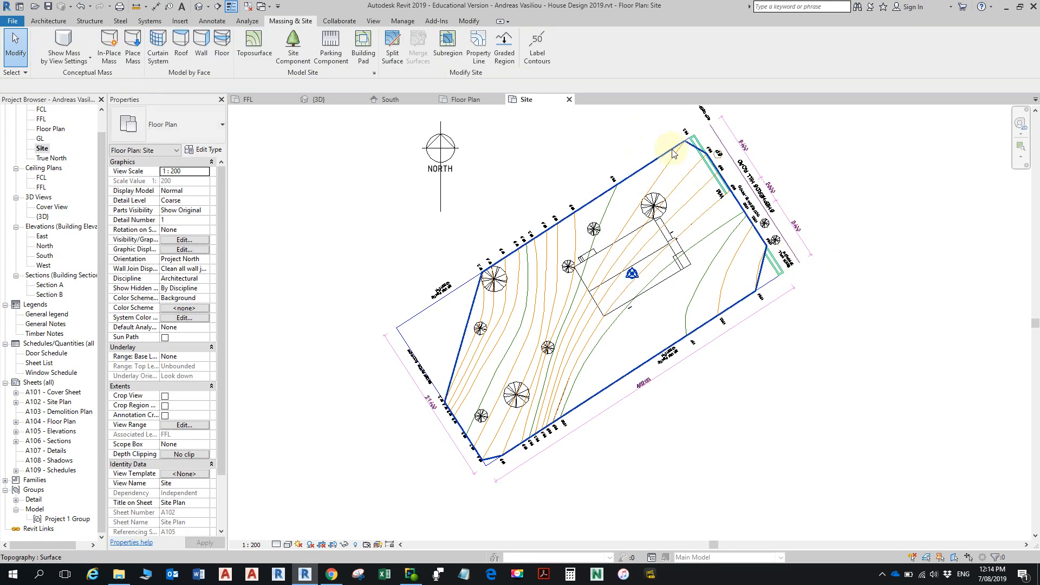
- In the Site plan, create a model line offset 6000 mm inside the lot from the Shepherds Hill Road boundary
scroll(704, 154, "up", 2)
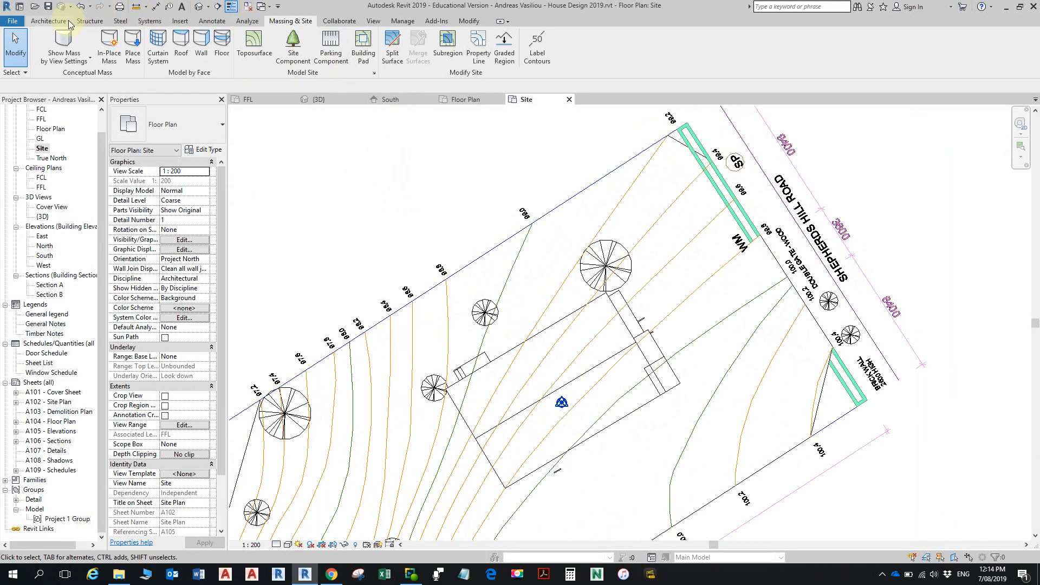
left_click(48, 21)
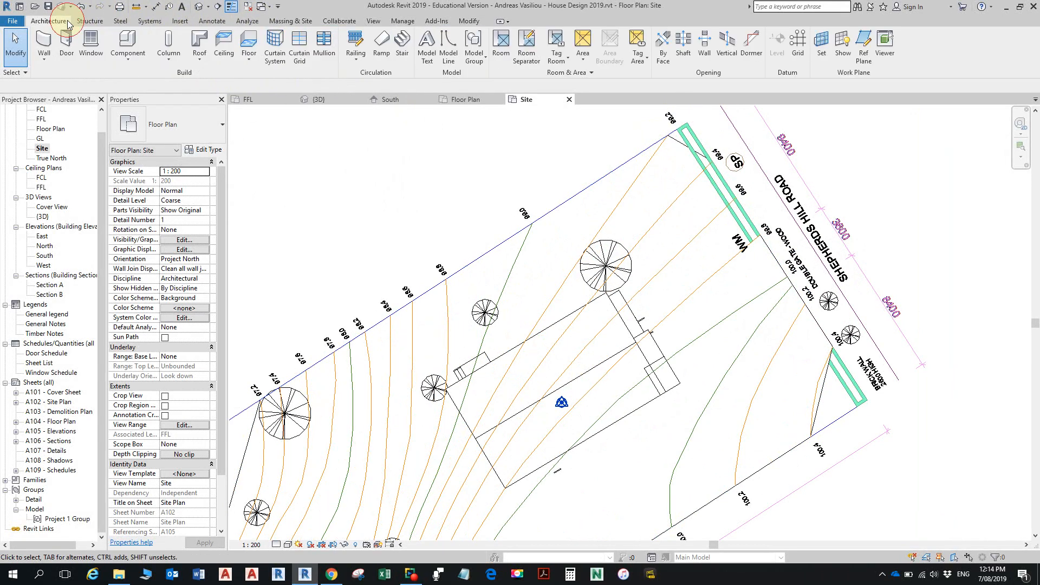
left_click(447, 49)
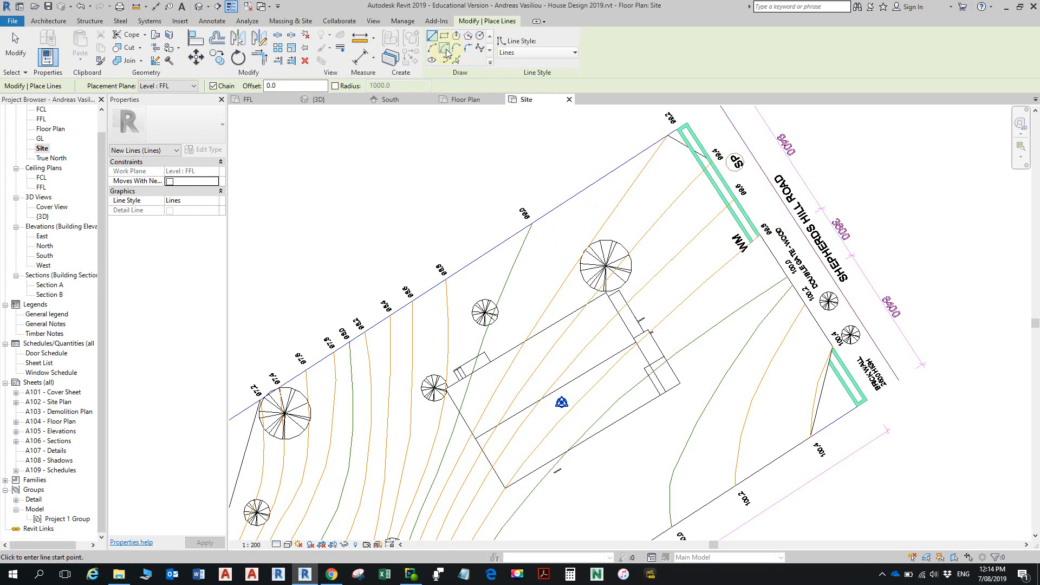
left_click(456, 59)
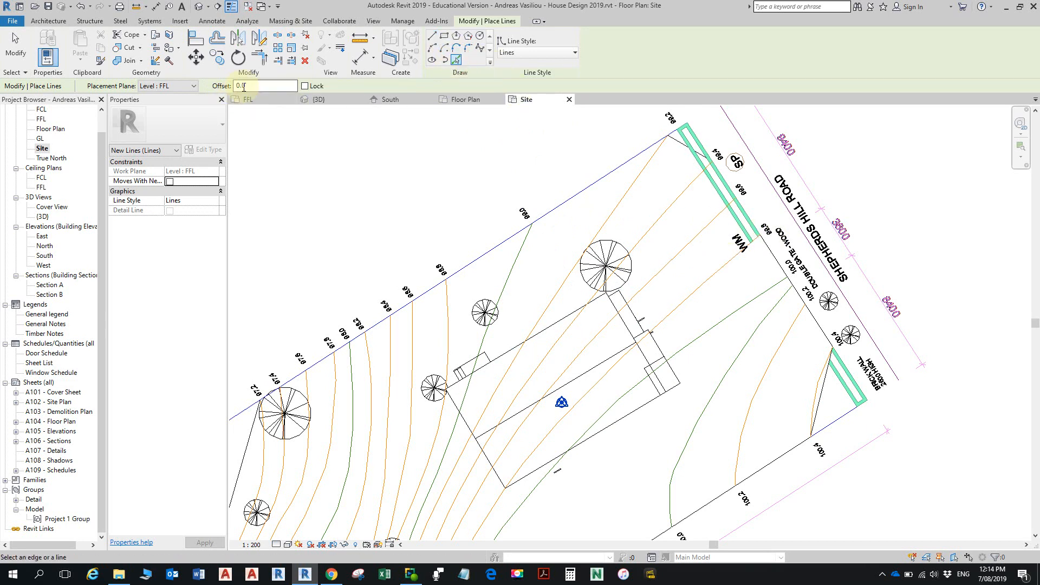
double_click(254, 85)
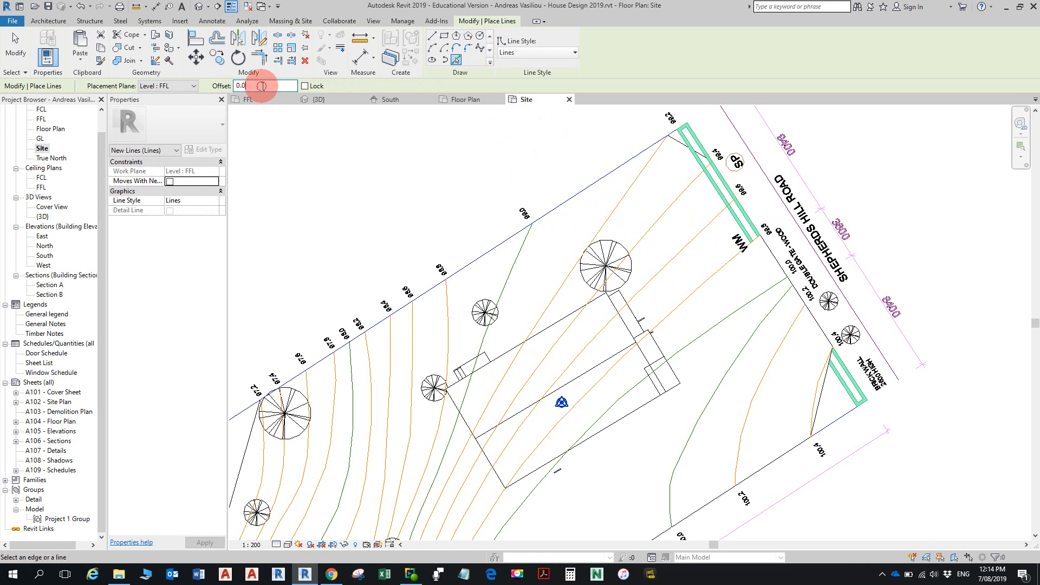
type("6")
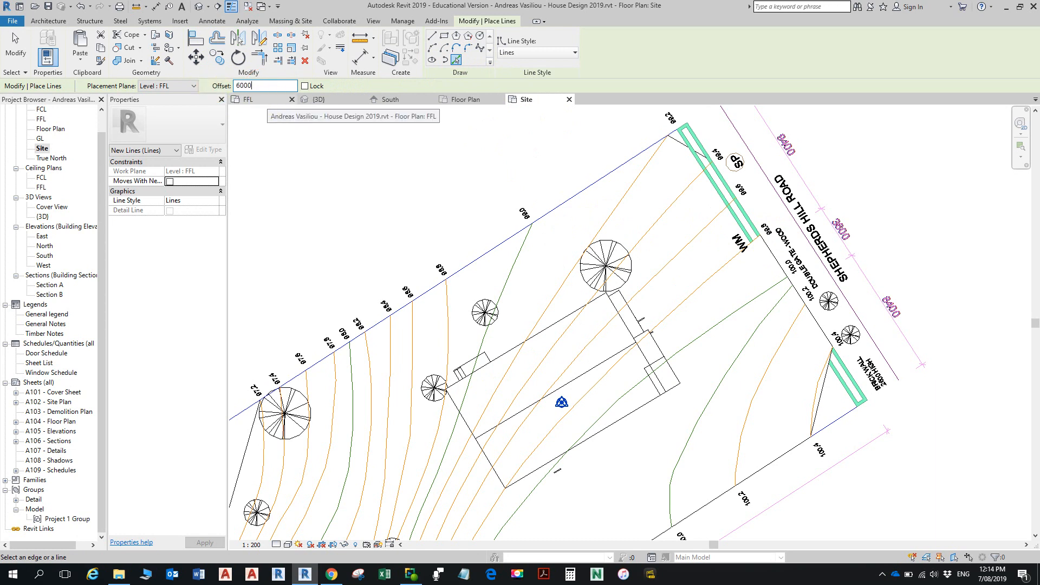
type("000")
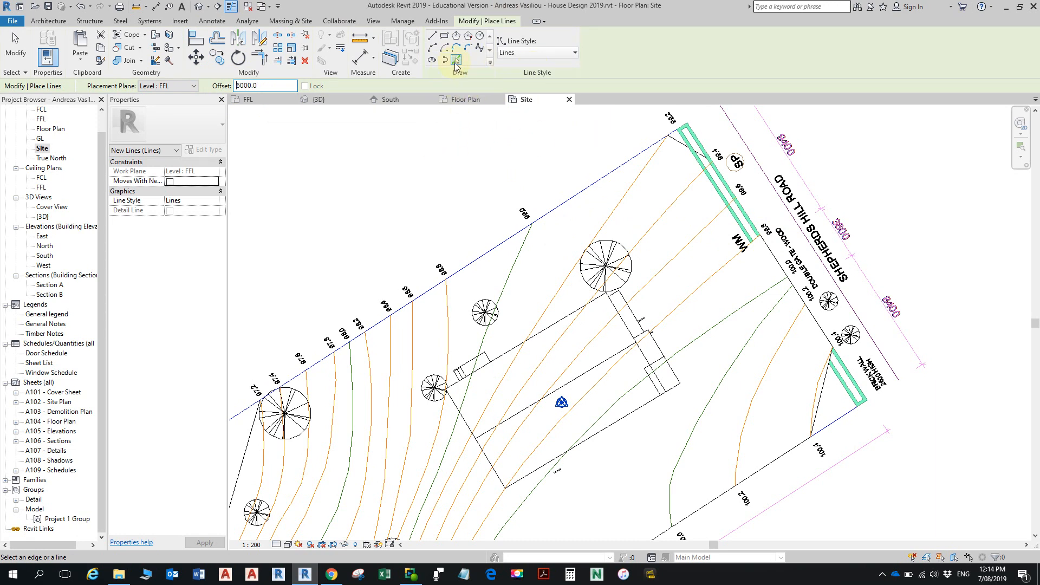
left_click(776, 265)
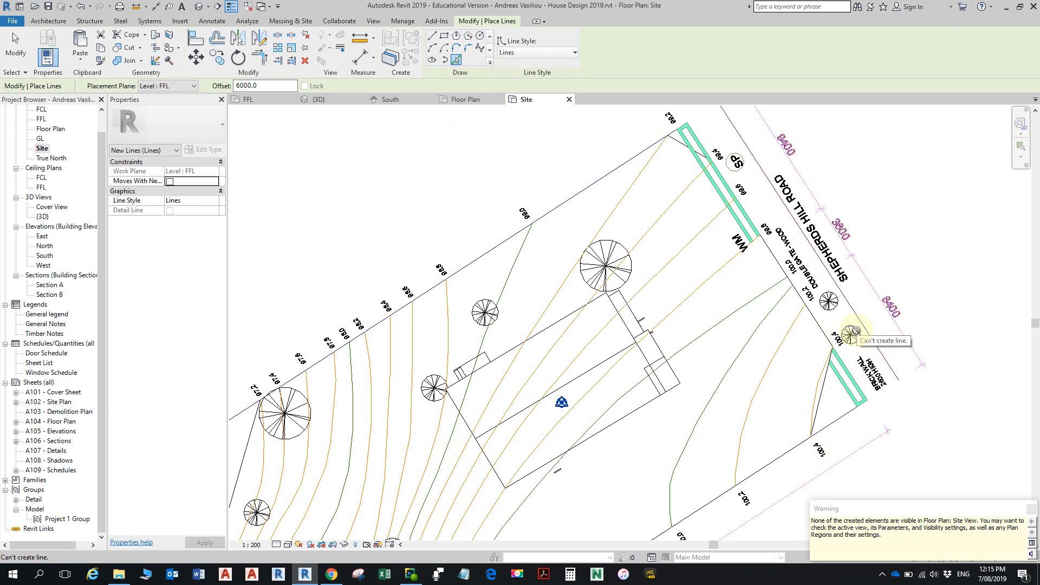
key("Escape")
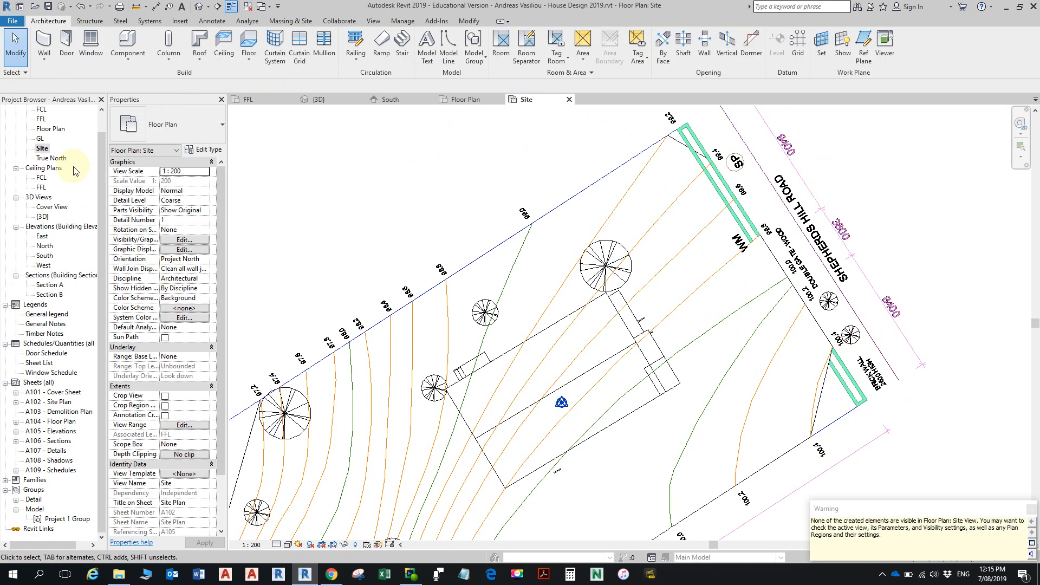
- Open the Floor Plan view and turn on the Lines subcategory of the Lines model category in its Visibility/Graphic Overrides
double_click(44, 128)
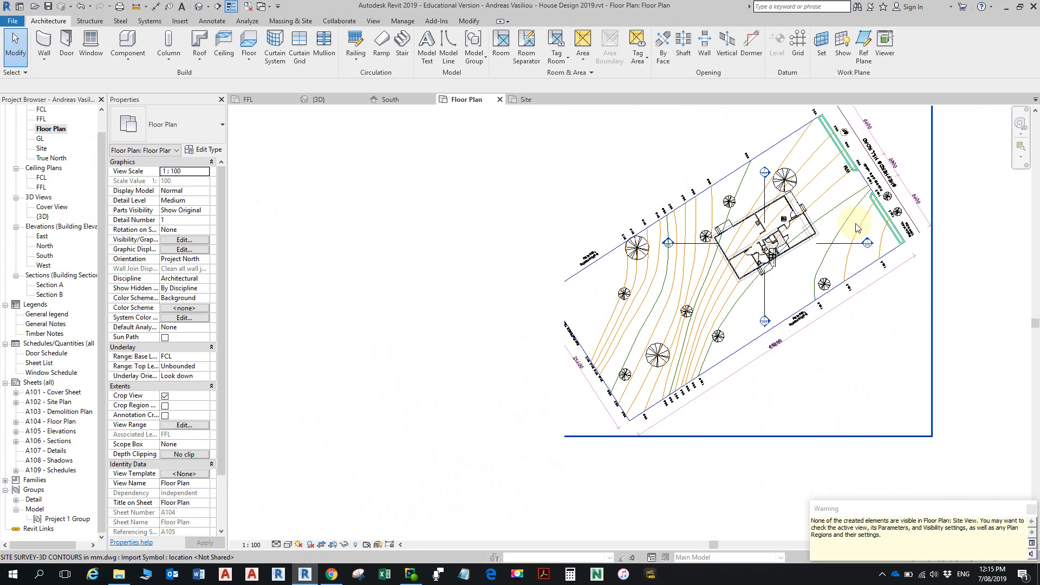
left_click(1030, 521)
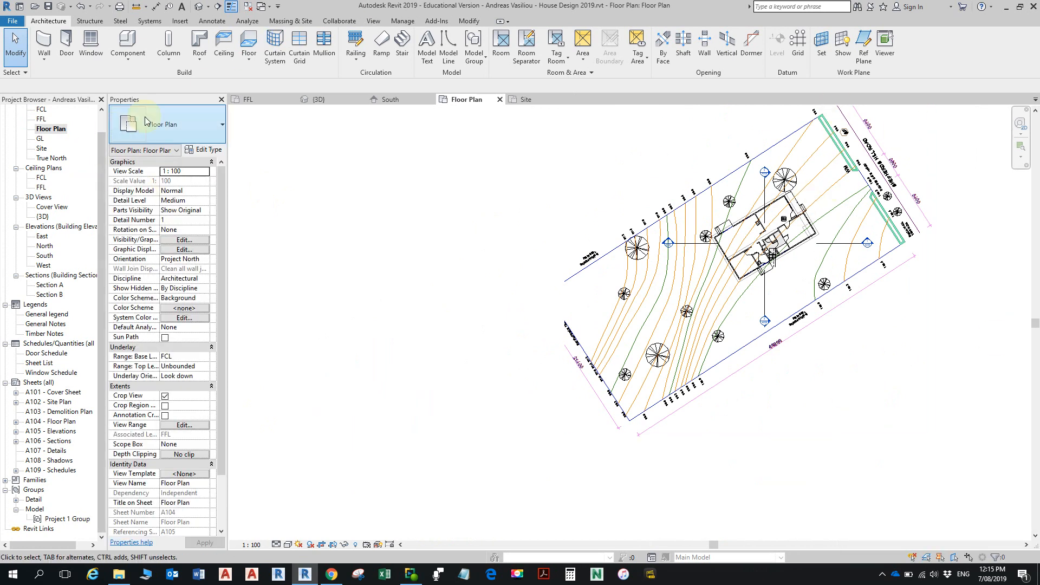
key("v")
key("g")
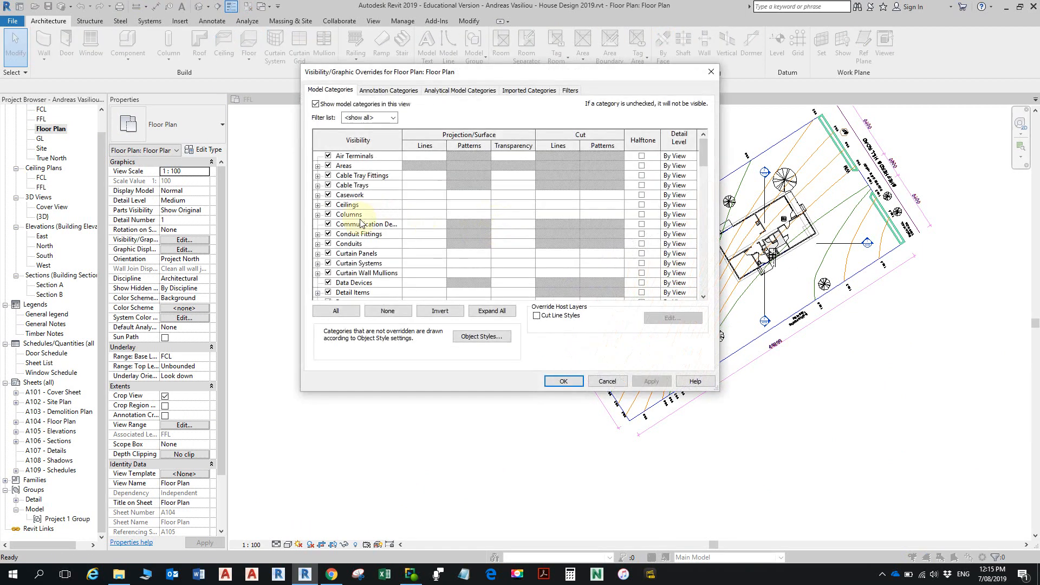
scroll(360, 267, "down", 1)
scroll(358, 255, "down", 4)
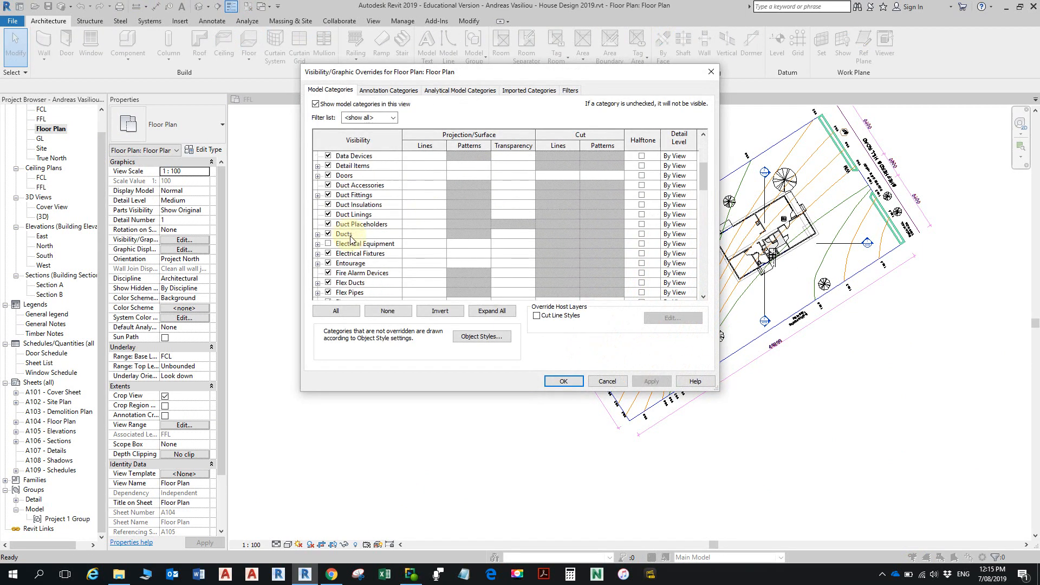
scroll(354, 244, "down", 1)
scroll(355, 247, "down", 1)
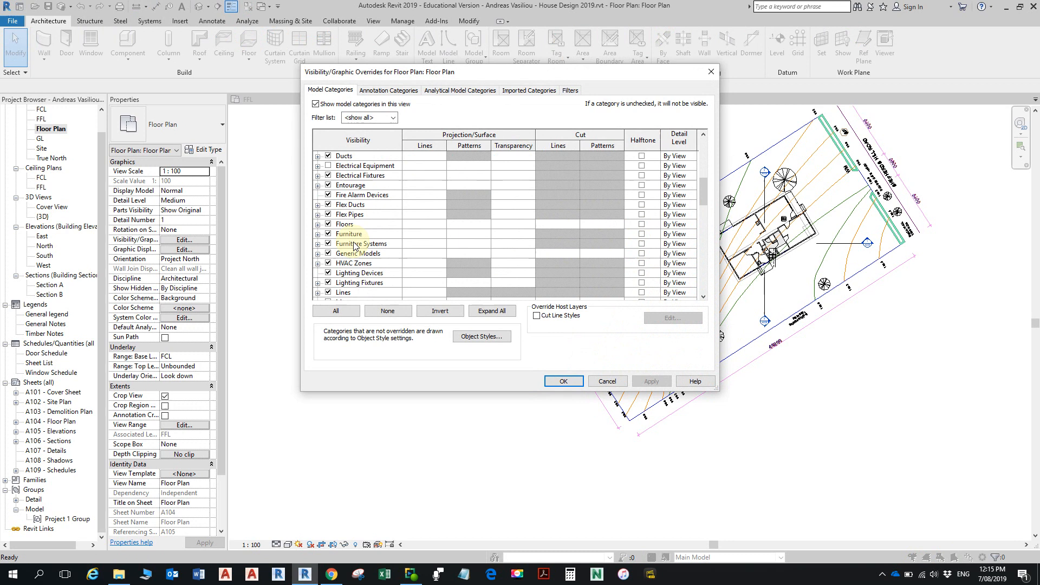
scroll(355, 246, "down", 1)
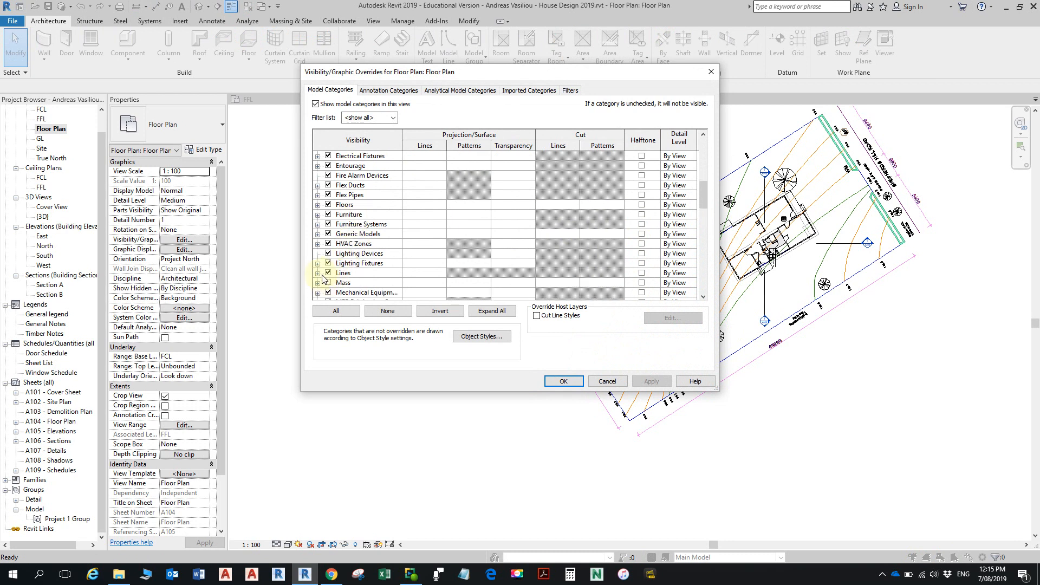
left_click(318, 274)
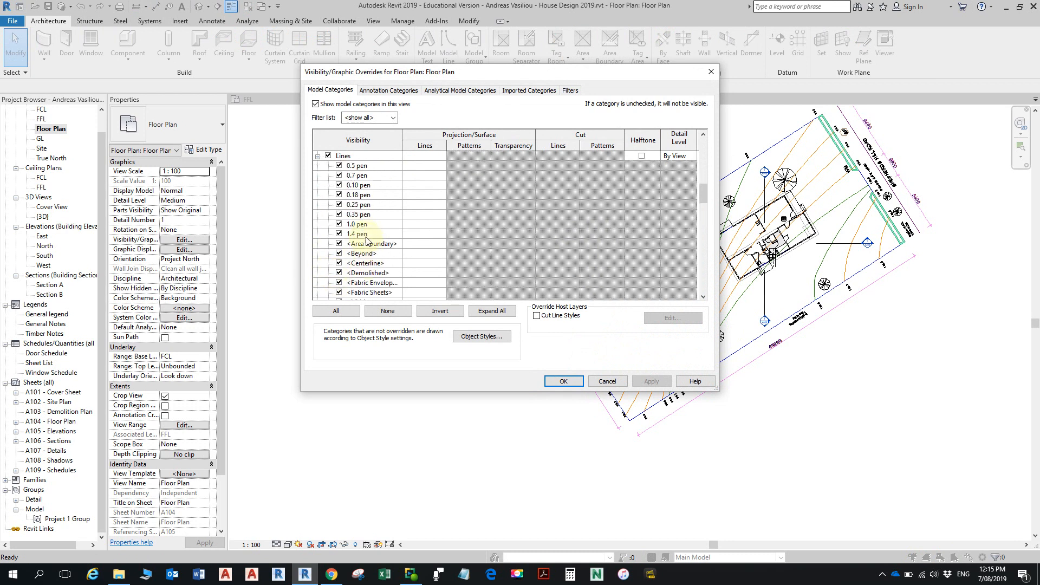
scroll(368, 238, "up", 4)
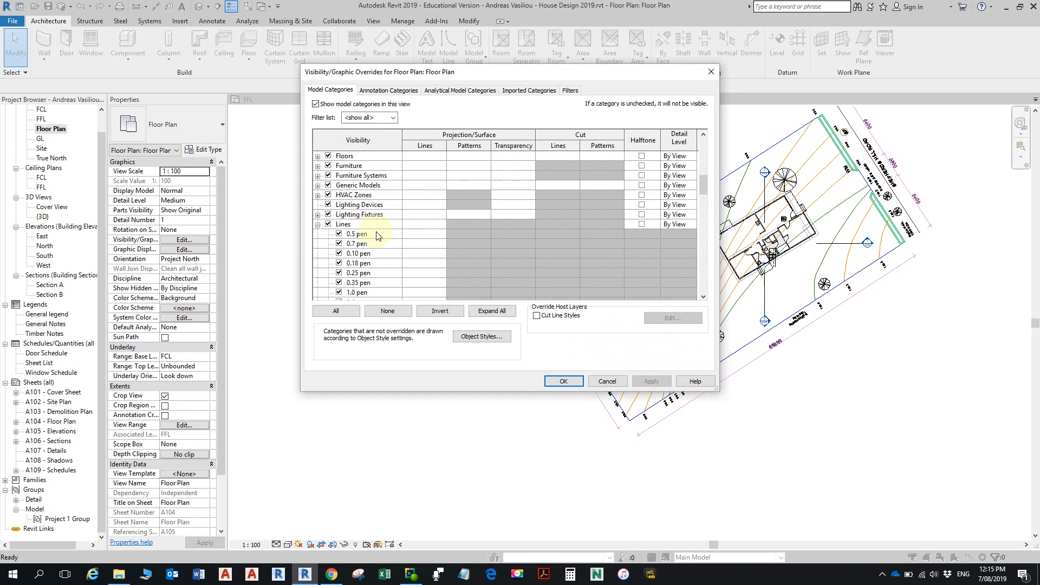
scroll(378, 231, "down", 5)
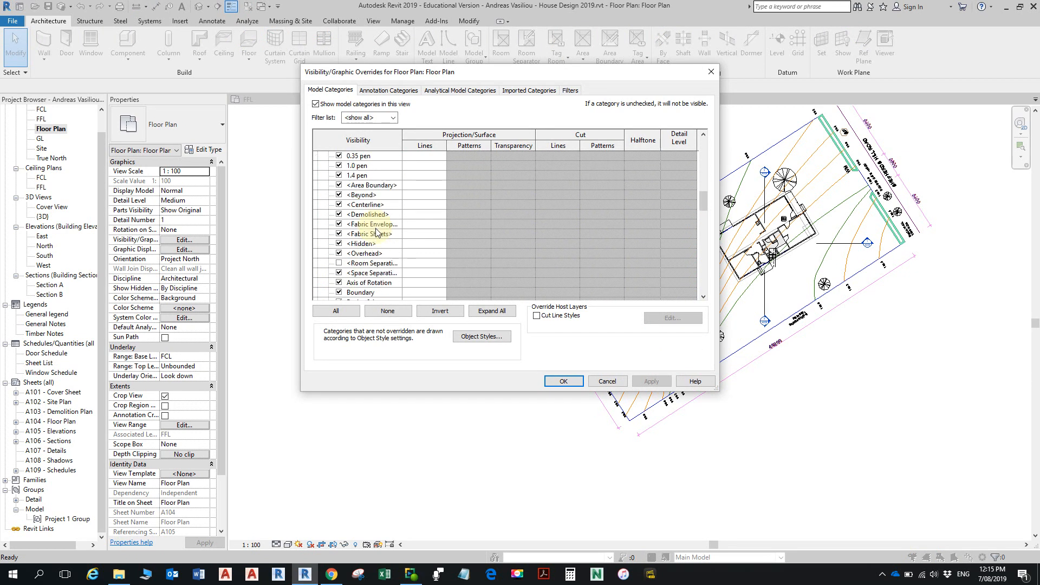
scroll(377, 249, "down", 1)
scroll(377, 248, "down", 2)
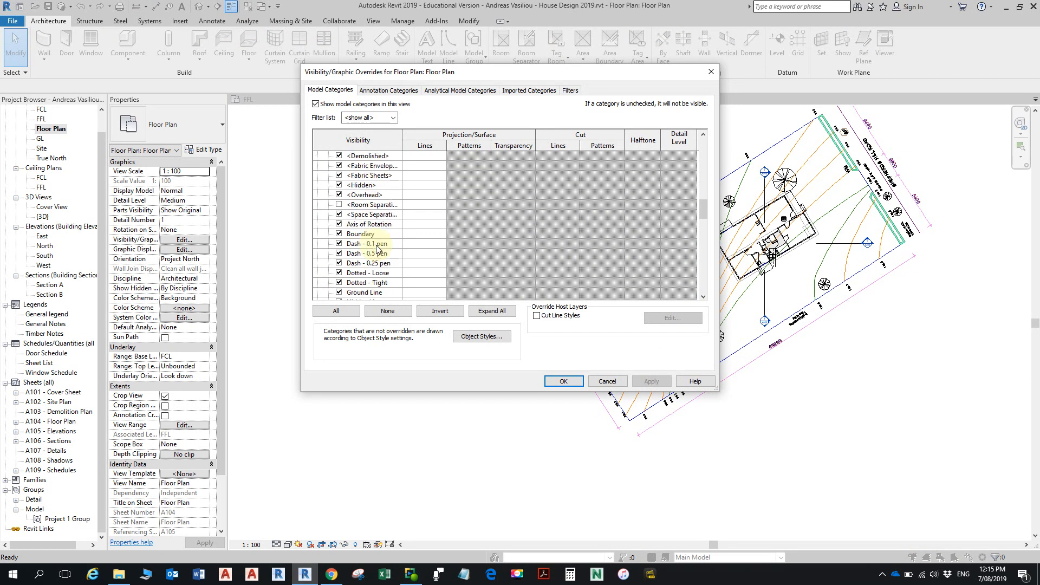
scroll(378, 248, "down", 2)
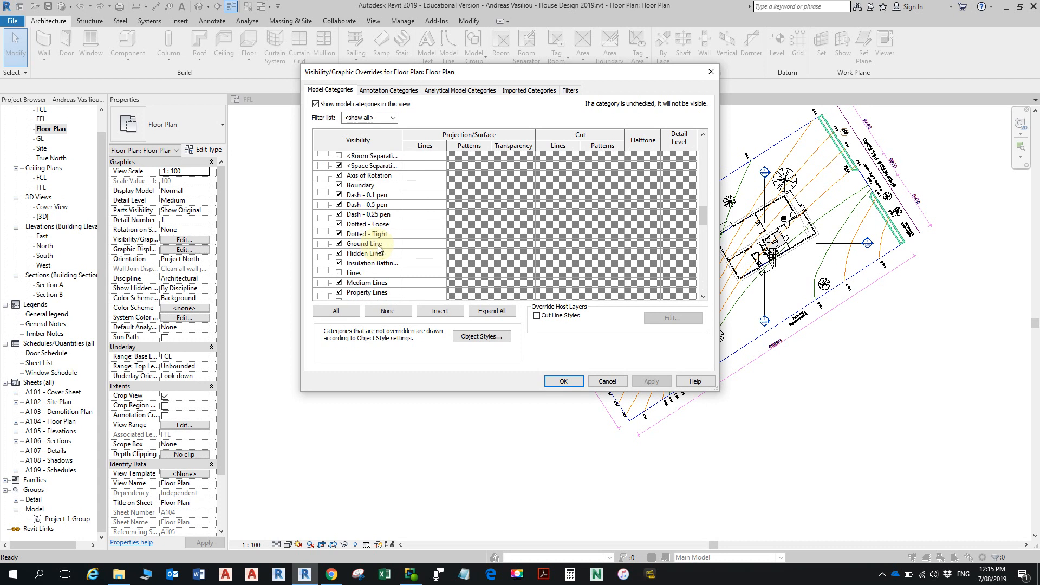
left_click(340, 273)
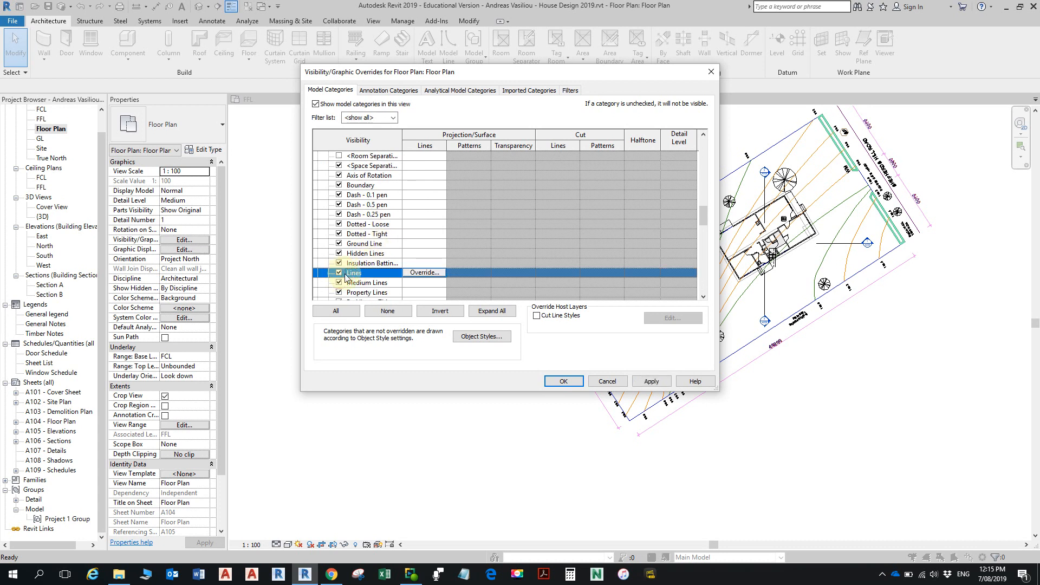
left_click(564, 382)
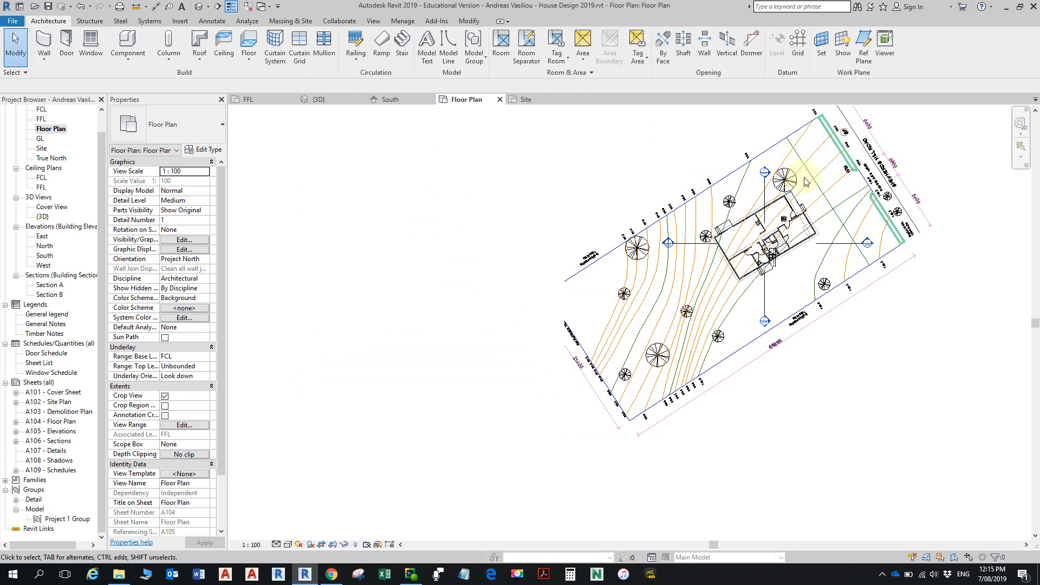
scroll(828, 174, "up", 6)
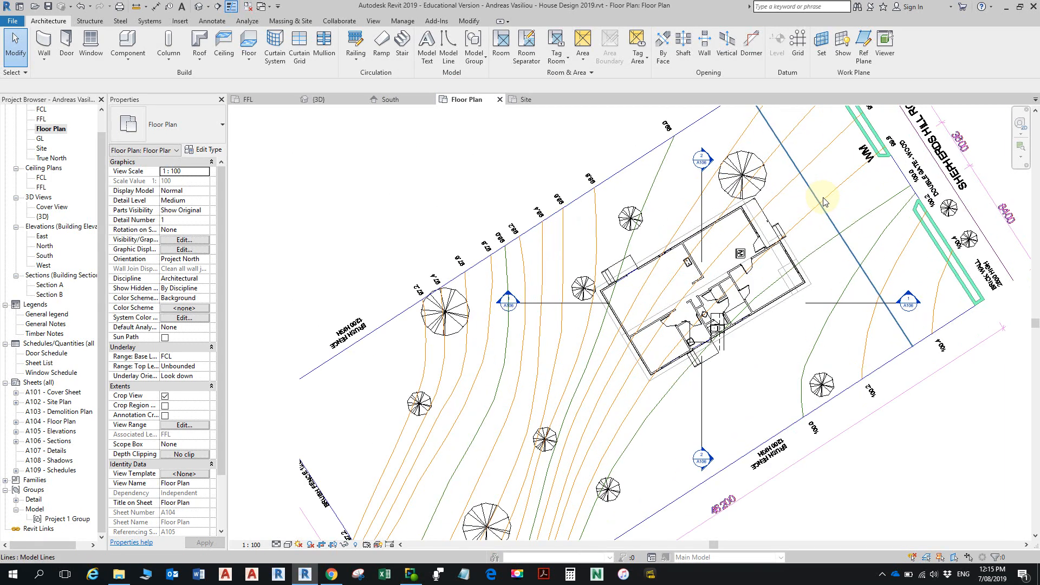
scroll(734, 224, "down", 3)
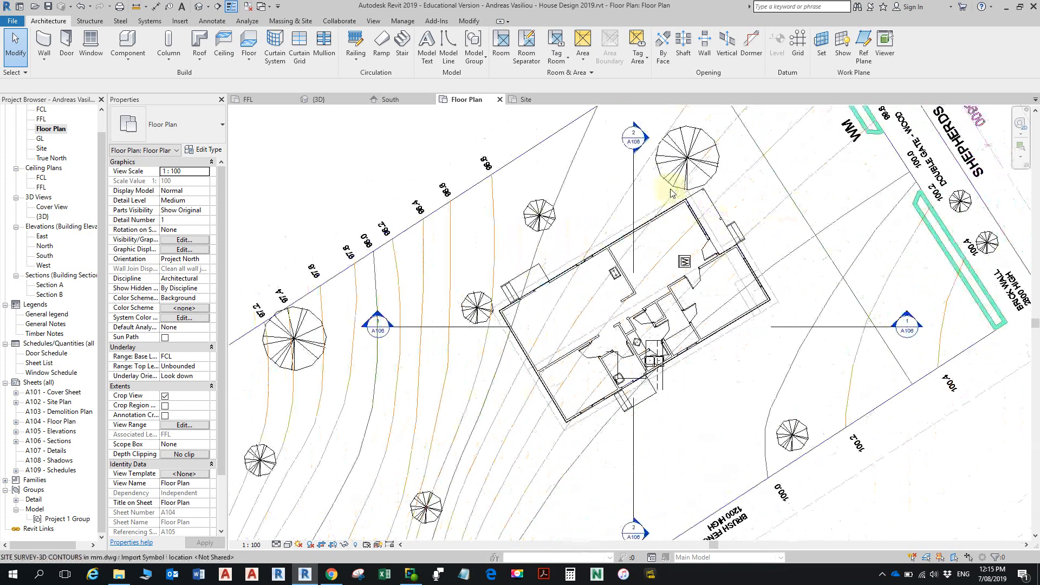
- Select the whole house in the 3D view and return to the Floor Plan view with it selected
left_click(199, 6)
left_click_drag(605, 276, 802, 390)
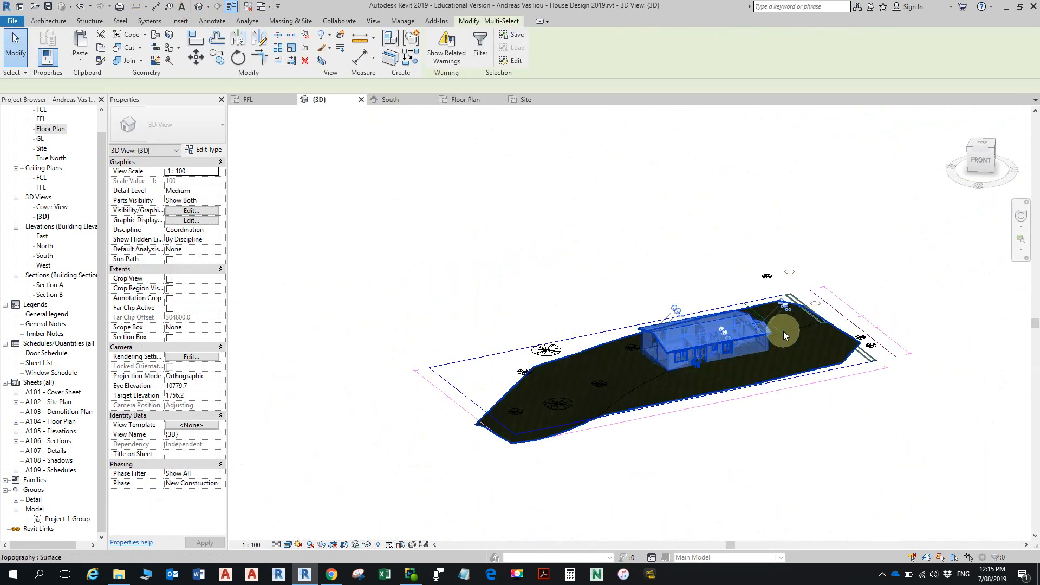
scroll(781, 333, "up", 3)
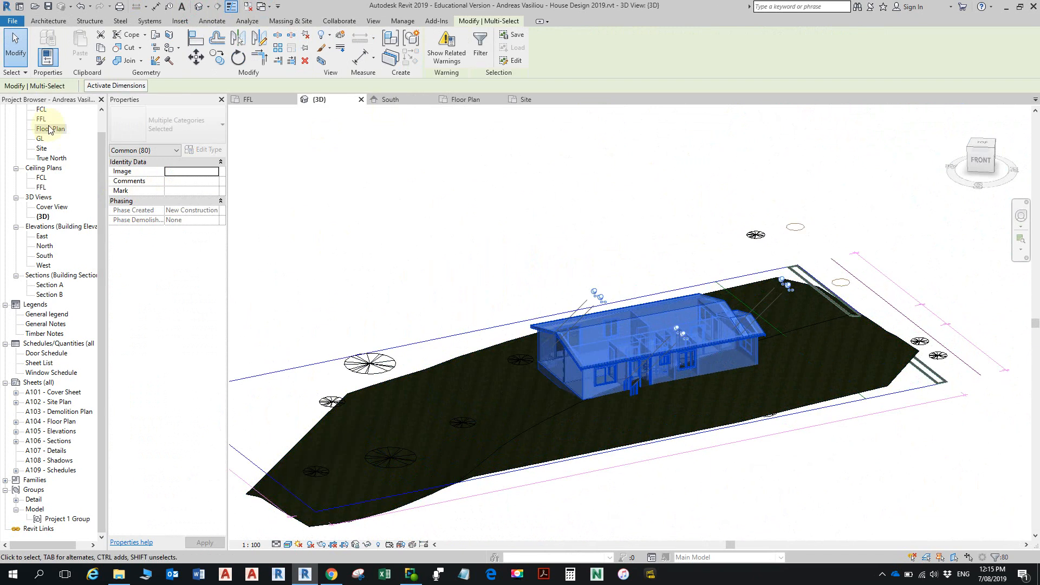
scroll(754, 332, "up", 3)
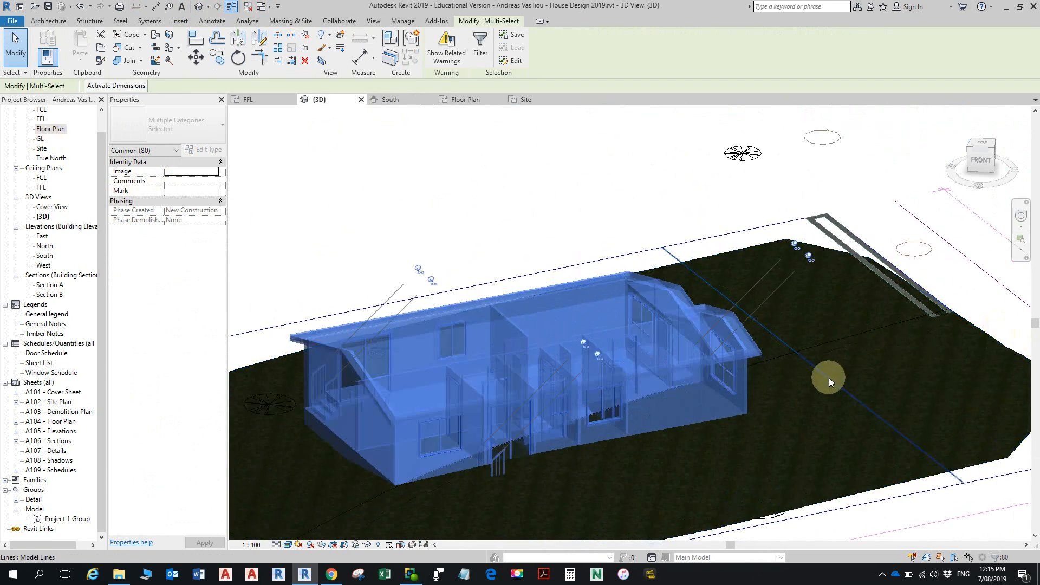
scroll(808, 355, "down", 2)
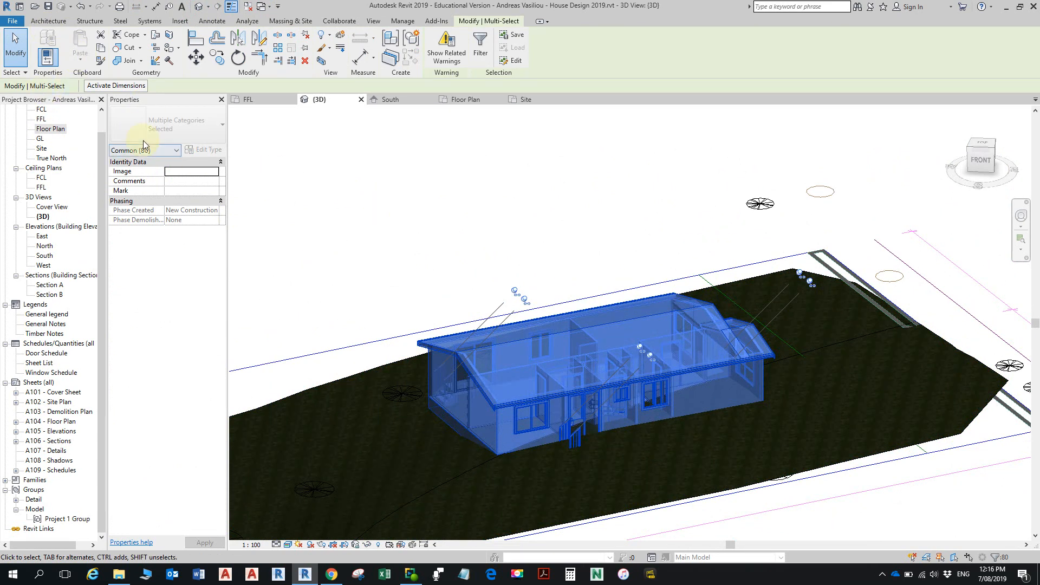
double_click(50, 129)
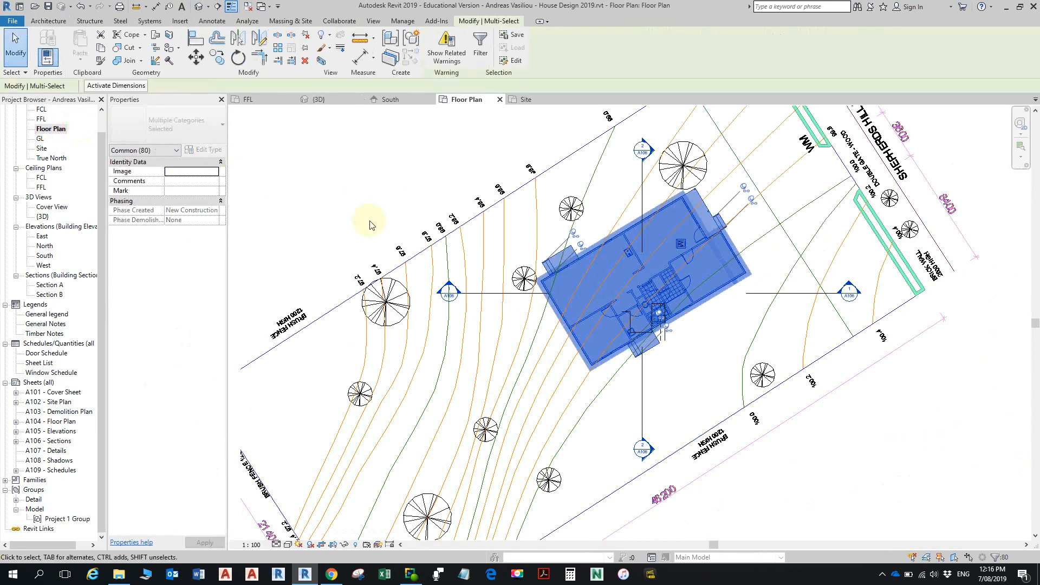
- Move the selected house by its eastern wall corner, perpendicular to the street setback line, until the corner meets that line
left_click(196, 57)
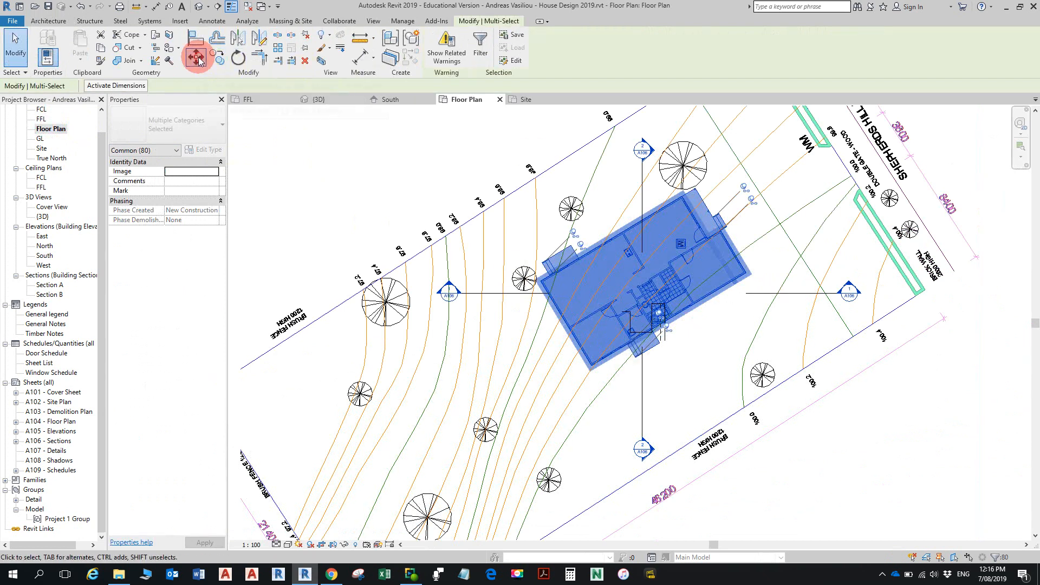
scroll(742, 227, "up", 1)
scroll(738, 231, "up", 2)
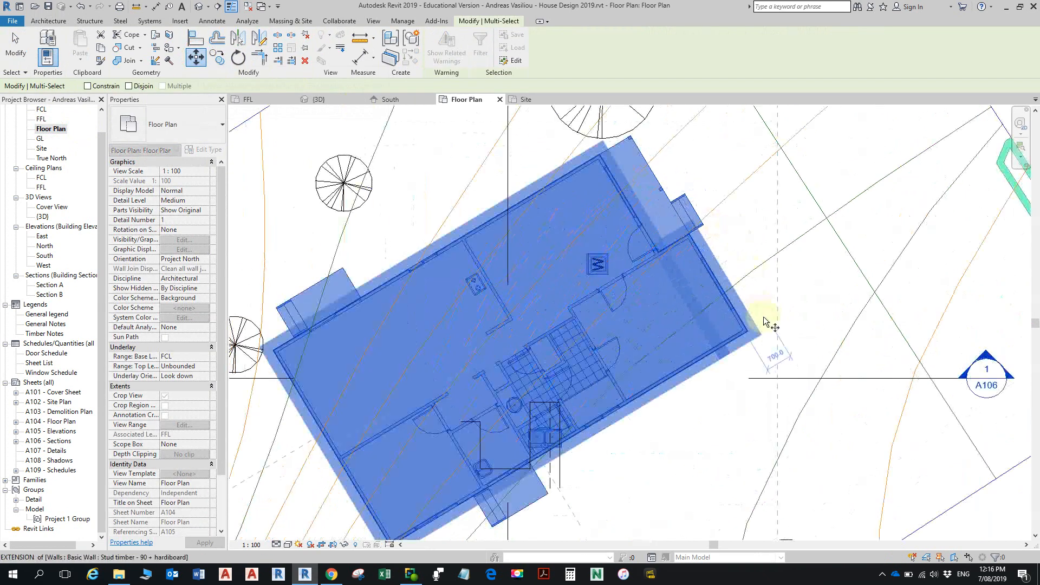
scroll(769, 311, "up", 2)
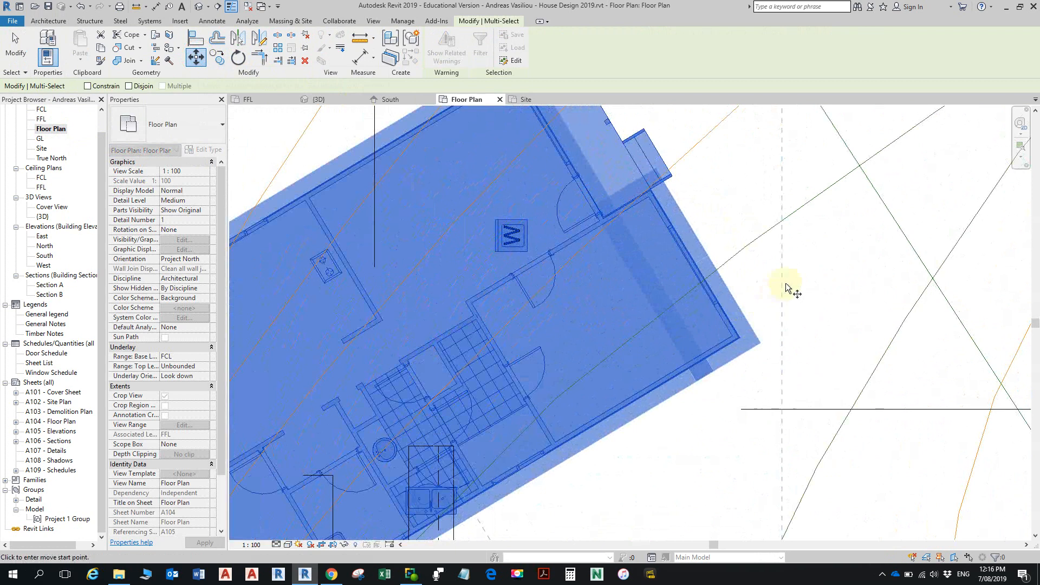
left_click(742, 339)
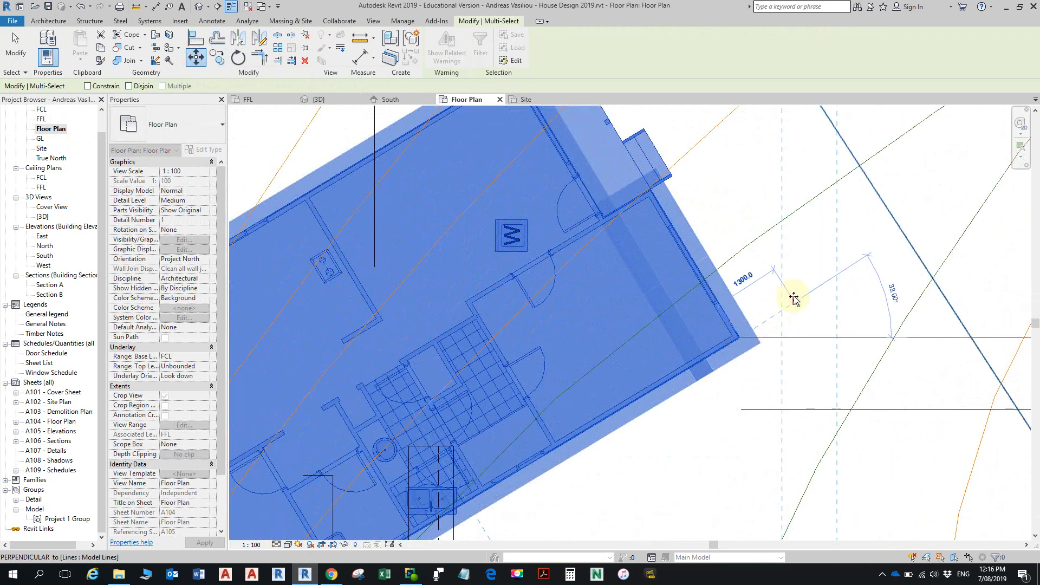
left_click(905, 239)
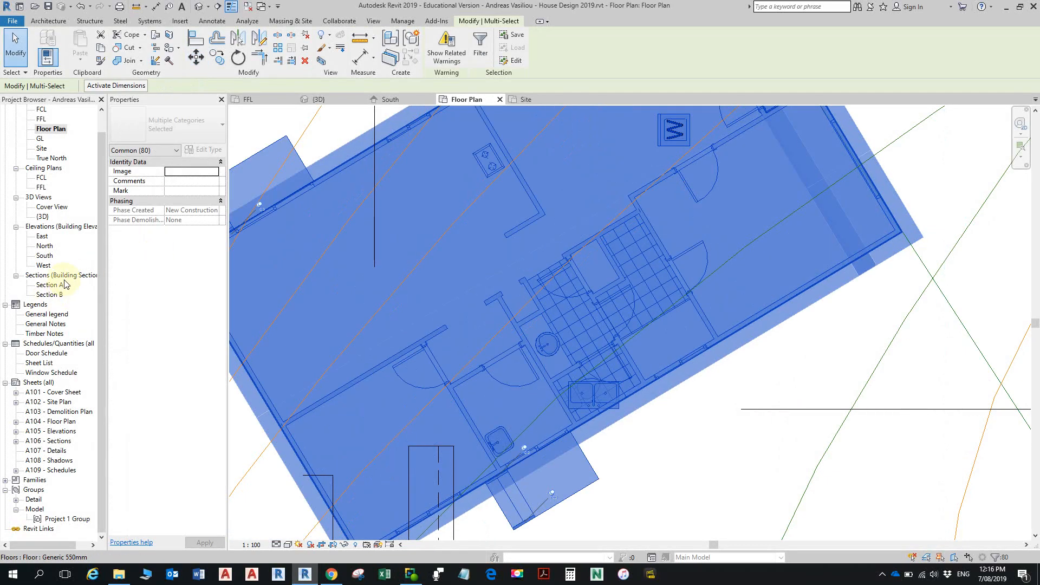
- Open the South elevation and examine the base of the house walls against the toposurface and the FFL and GL levels
left_click(46, 255)
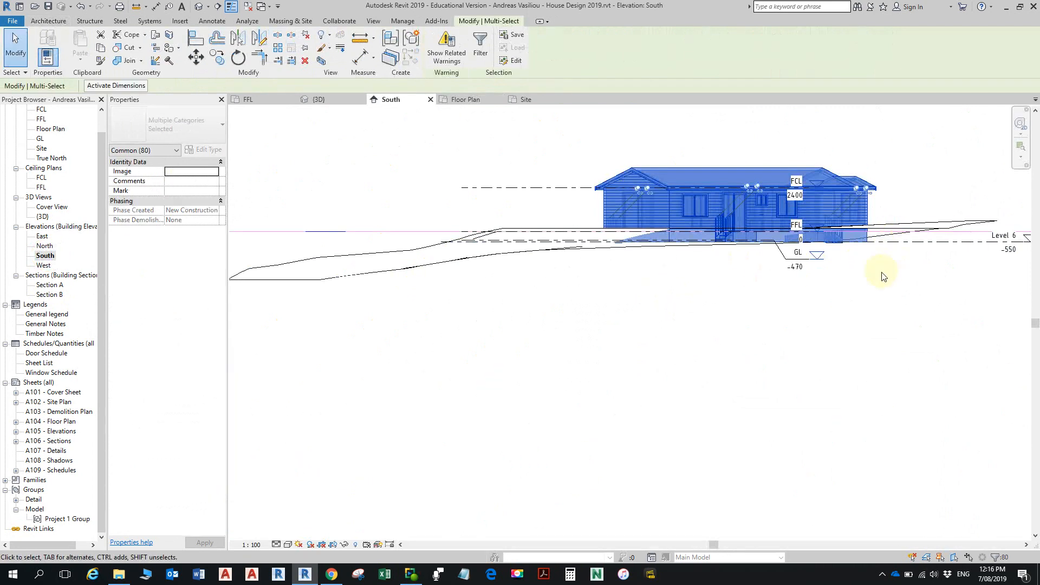
scroll(882, 271, "up", 4)
scroll(877, 226, "up", 2)
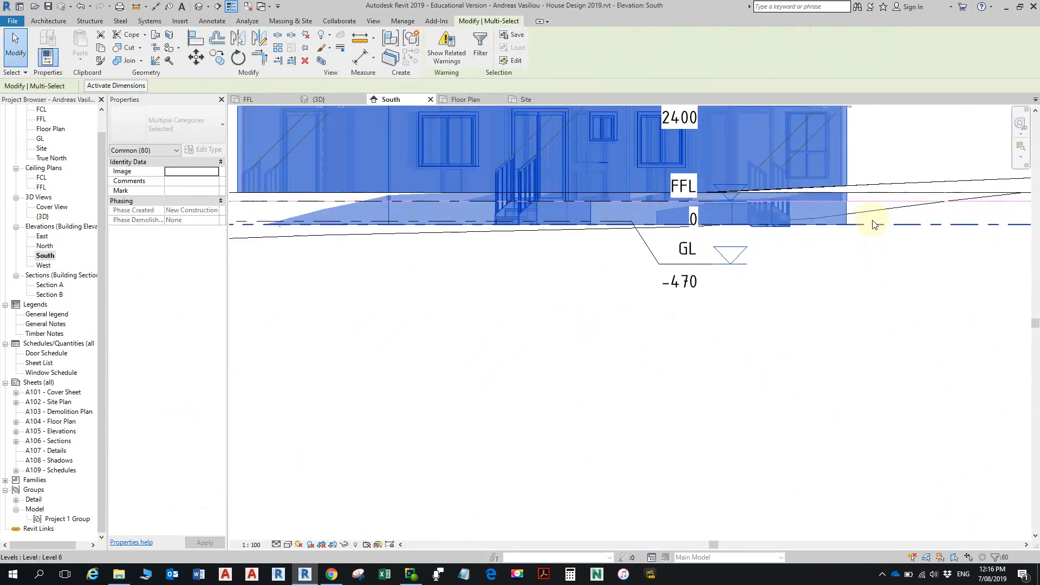
scroll(869, 222, "down", 4)
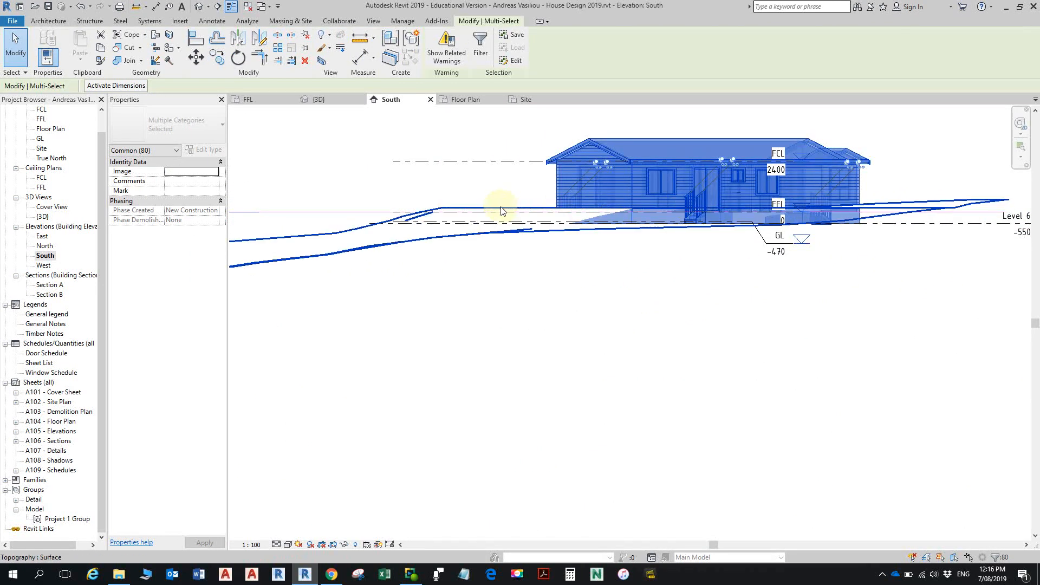
scroll(603, 210, "up", 2)
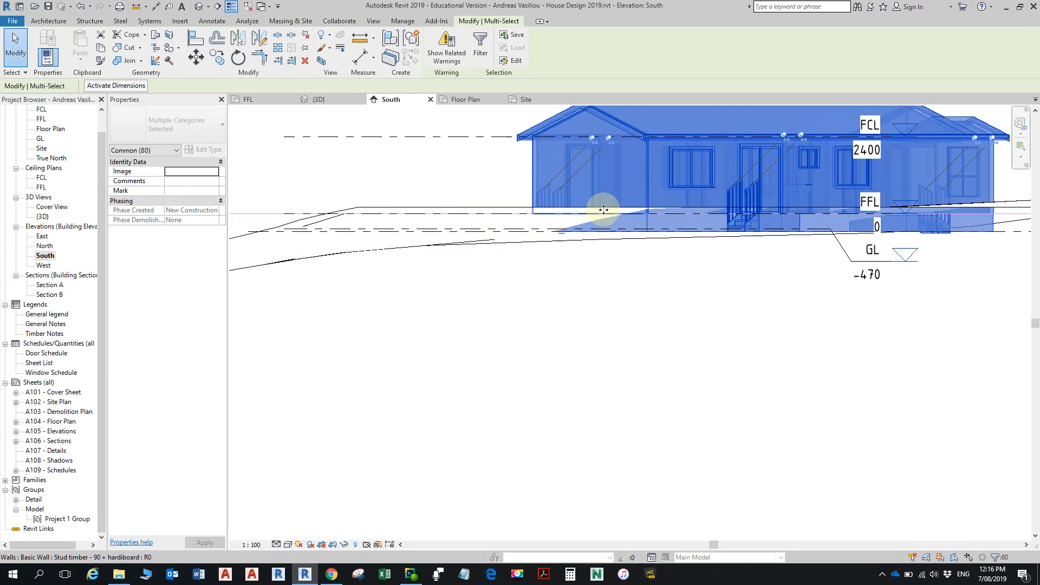
left_click(604, 210)
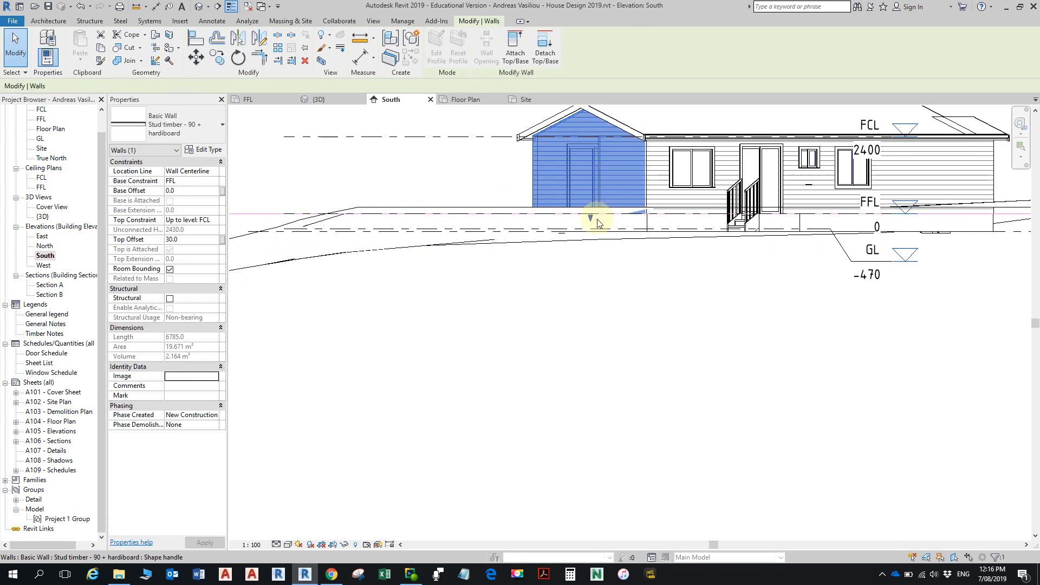
scroll(600, 223, "up", 3)
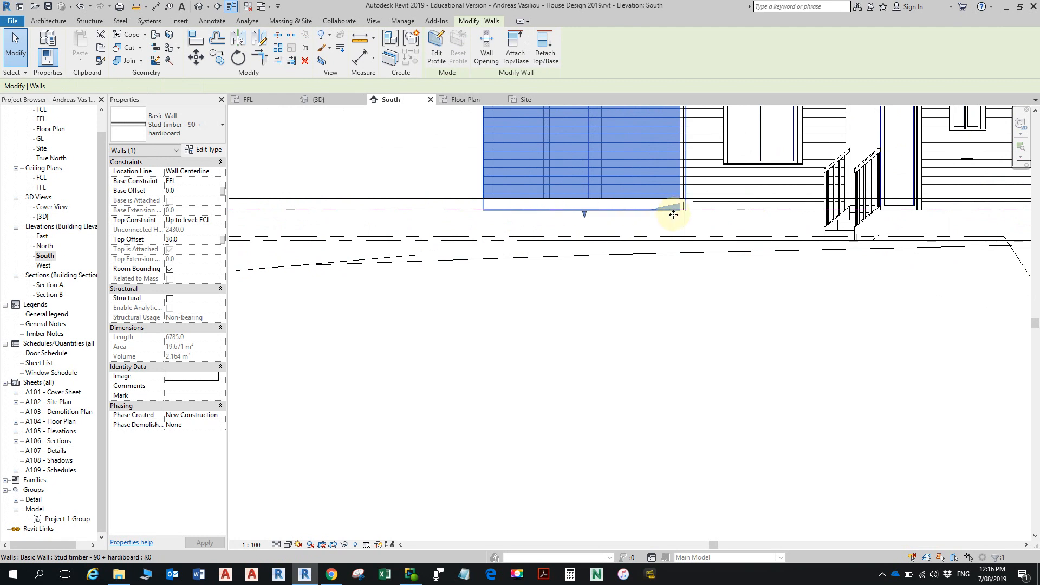
scroll(667, 215, "down", 3)
scroll(667, 215, "down", 2)
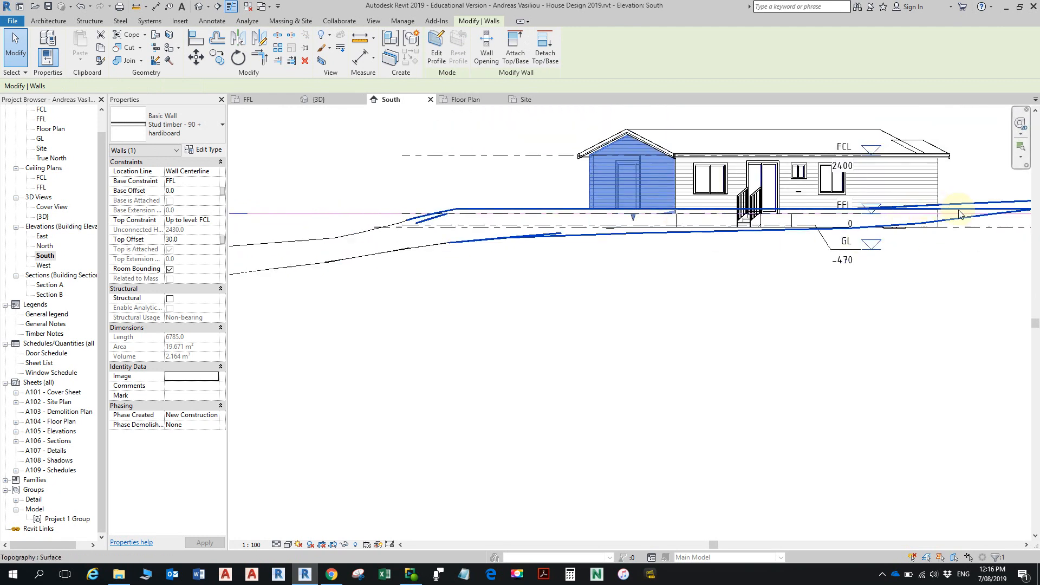
scroll(1009, 210, "down", 2)
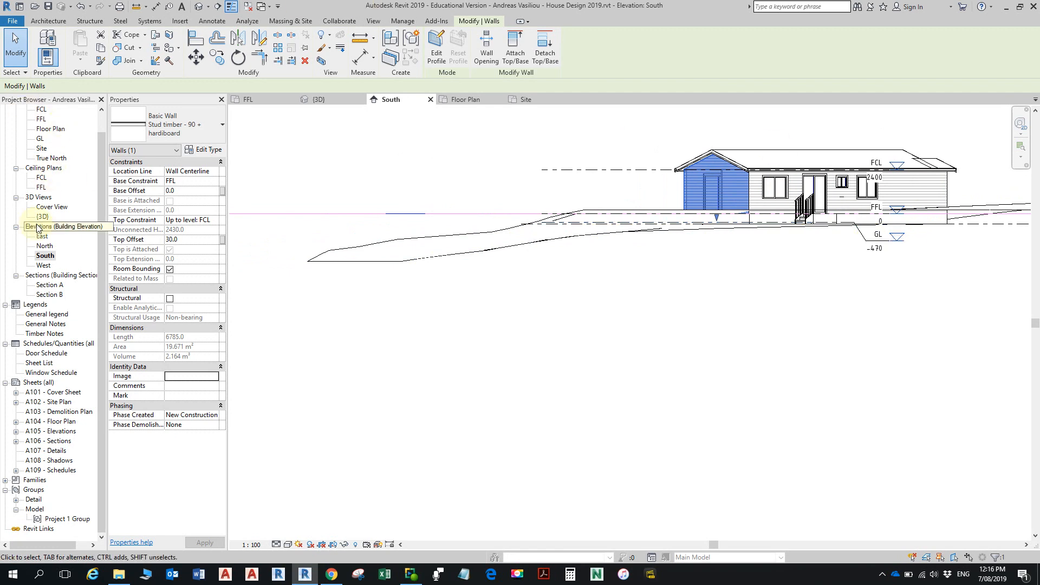
- Open the Site plan and turn on the Lines subcategory of the Lines model category in its Visibility/Graphic Overrides
double_click(45, 150)
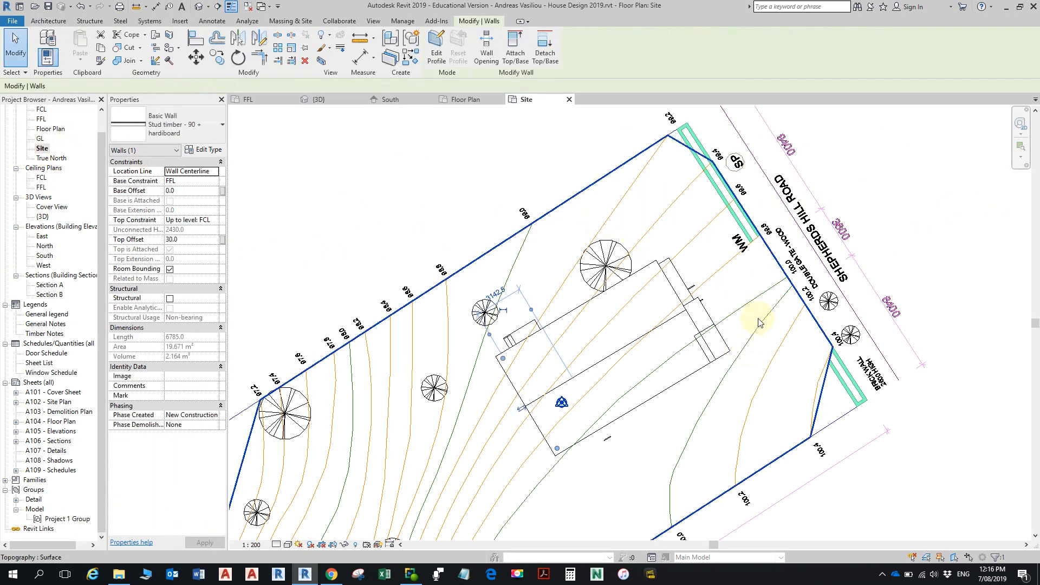
scroll(746, 312, "down", 2)
scroll(728, 292, "up", 3)
scroll(723, 276, "down", 5)
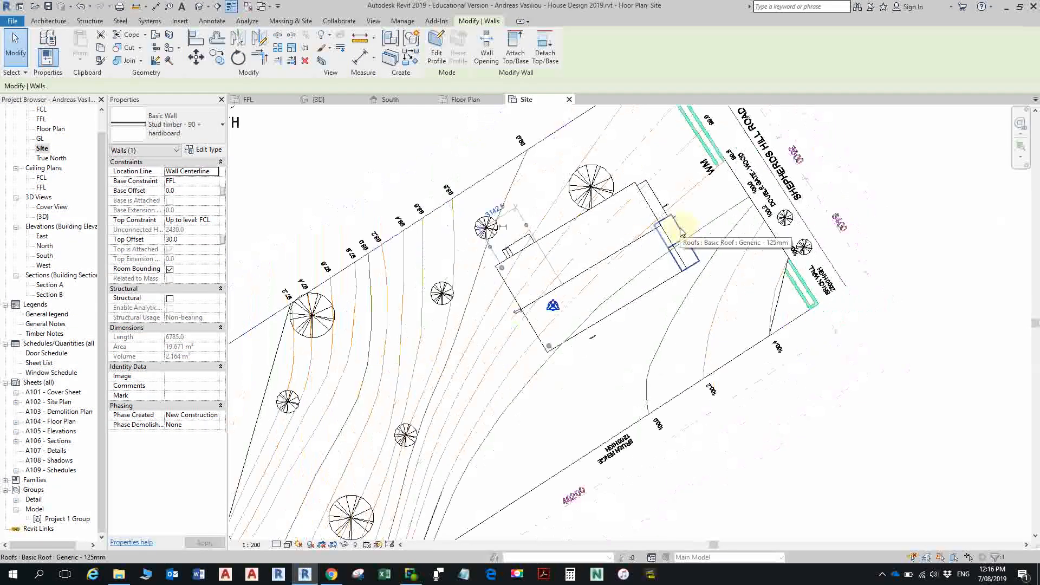
middle_click_drag(671, 246, 745, 238)
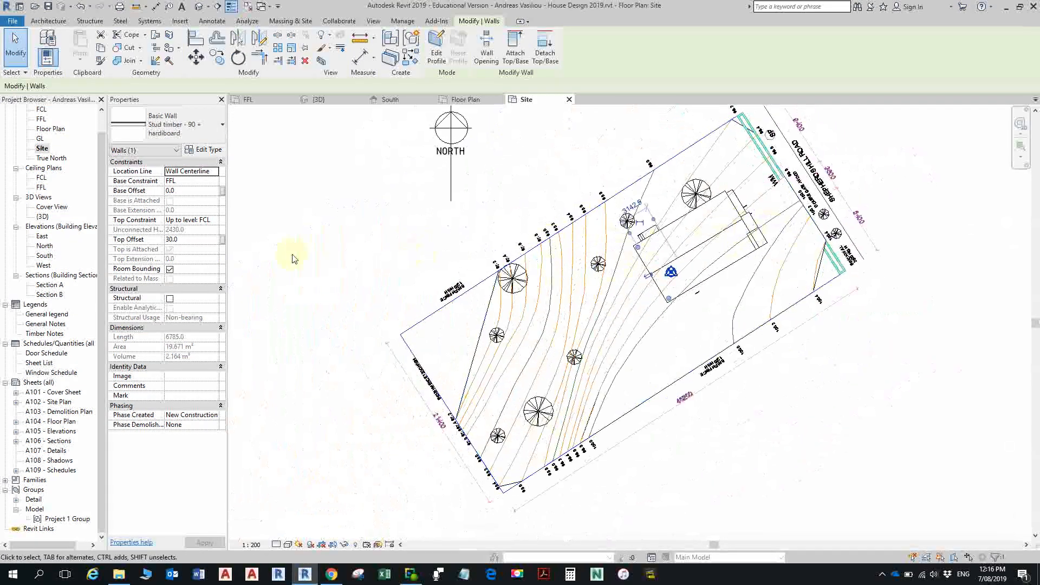
key("v")
key("v")
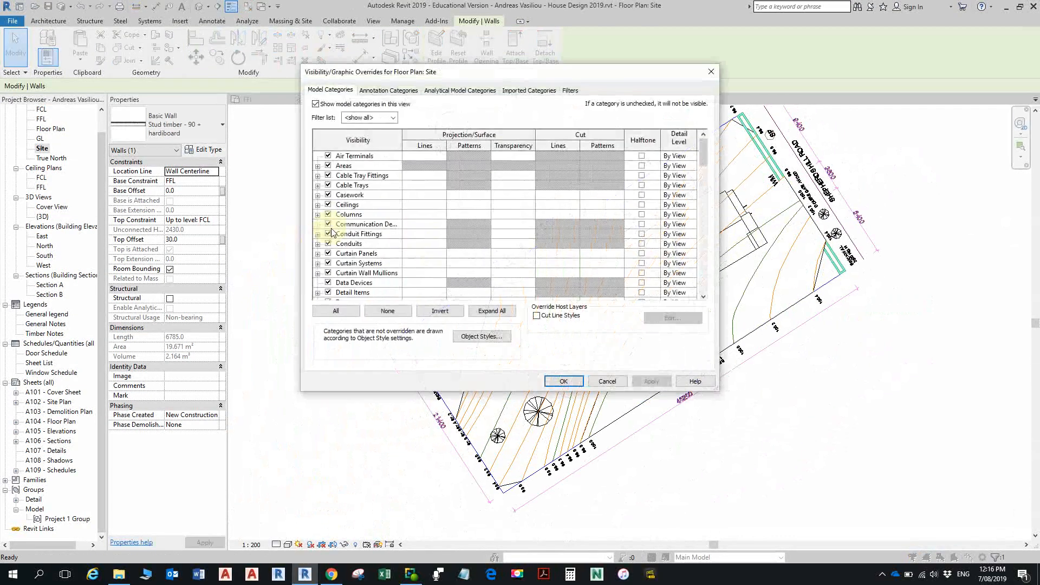
scroll(328, 257, "down", 3)
scroll(321, 294, "down", 4)
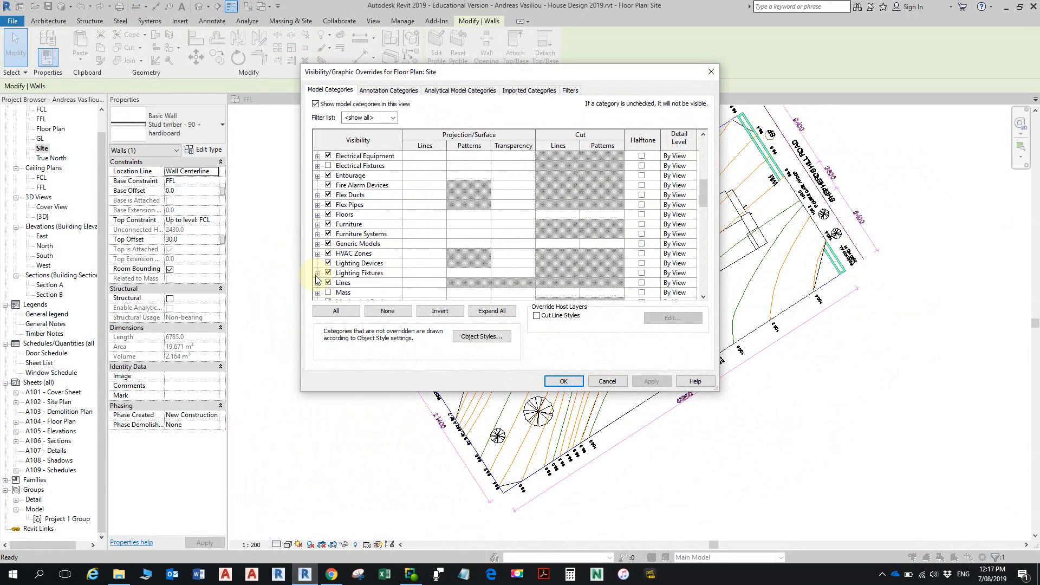
left_click(318, 283)
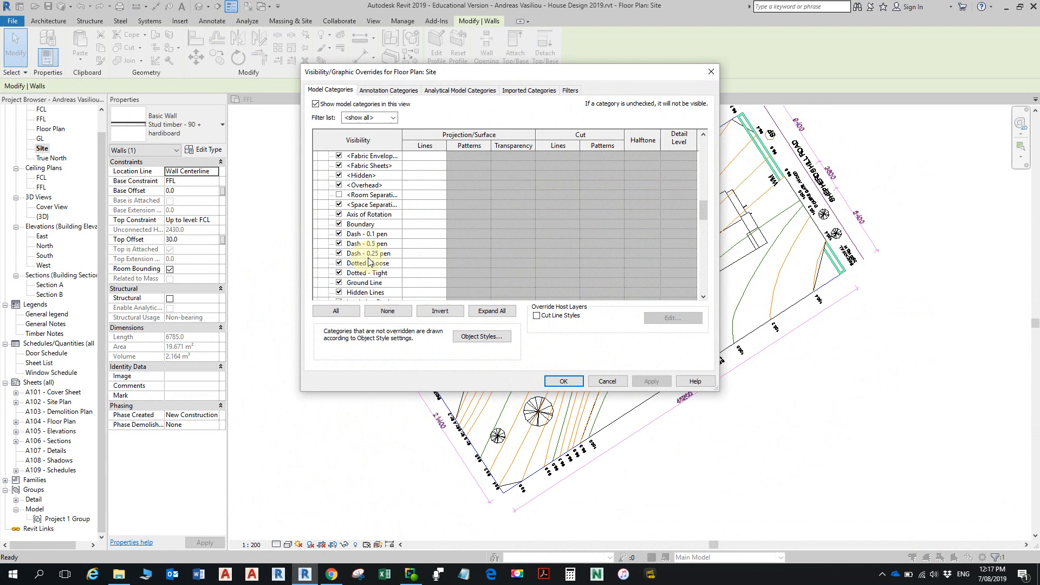
scroll(369, 262, "down", 1)
left_click(339, 243)
left_click(560, 381)
- Select the street setback line and set the Site plan to Wireframe to check the house's wall corner against that line
scroll(758, 190, "up", 5)
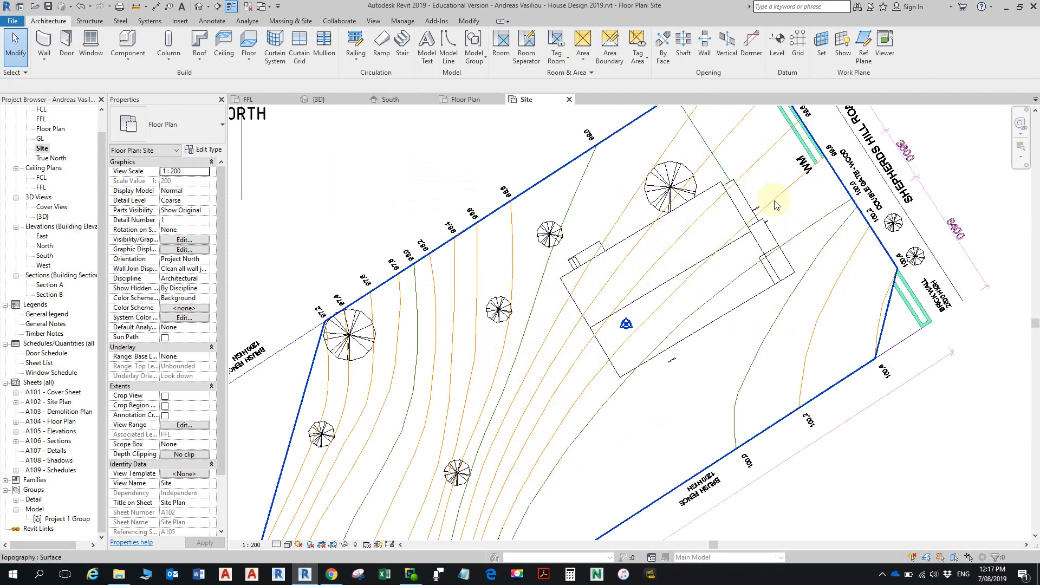
scroll(789, 302, "up", 1)
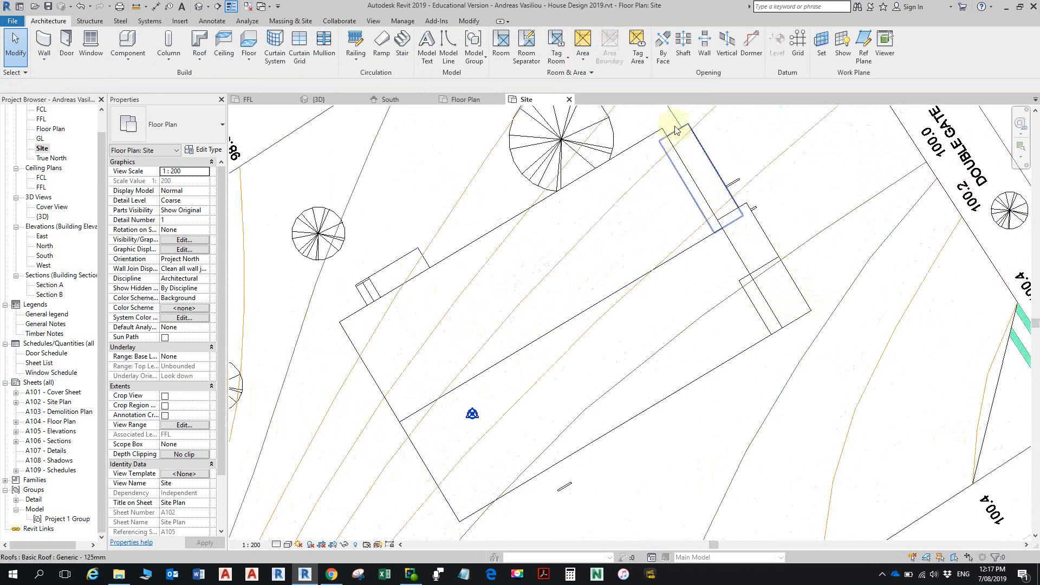
left_click(716, 239)
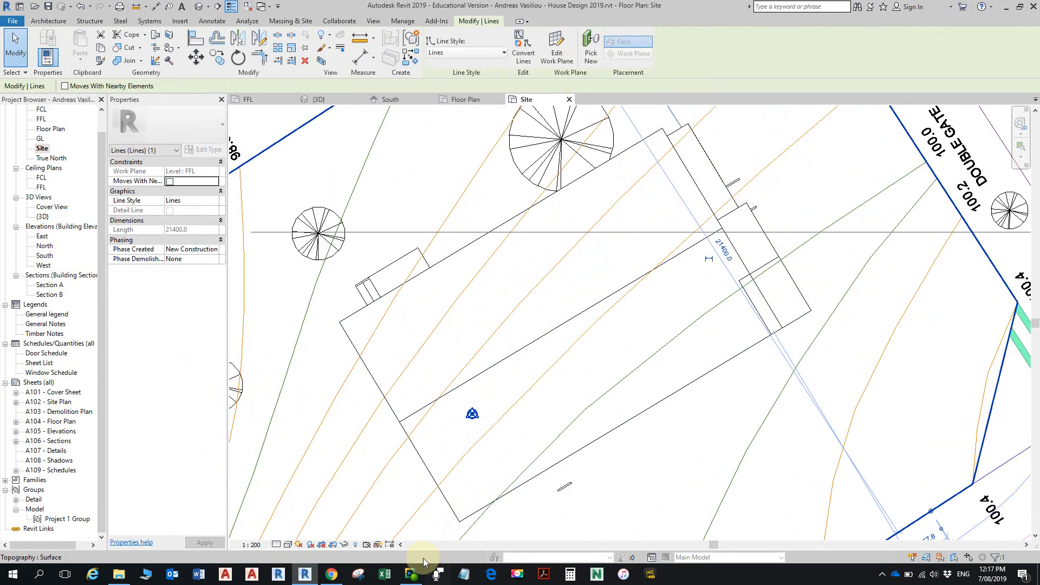
scroll(464, 414, "down", 2)
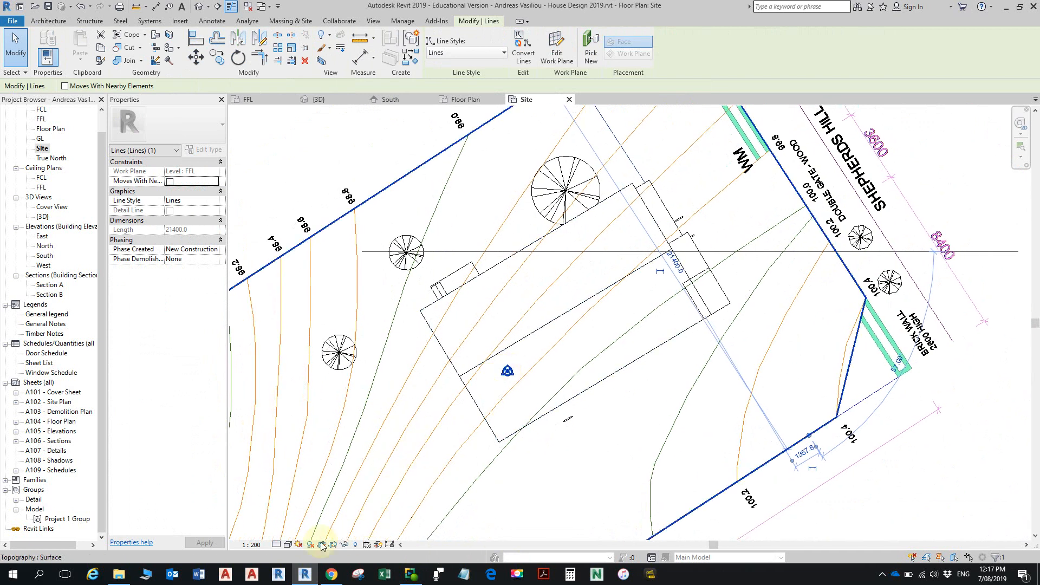
left_click(287, 544)
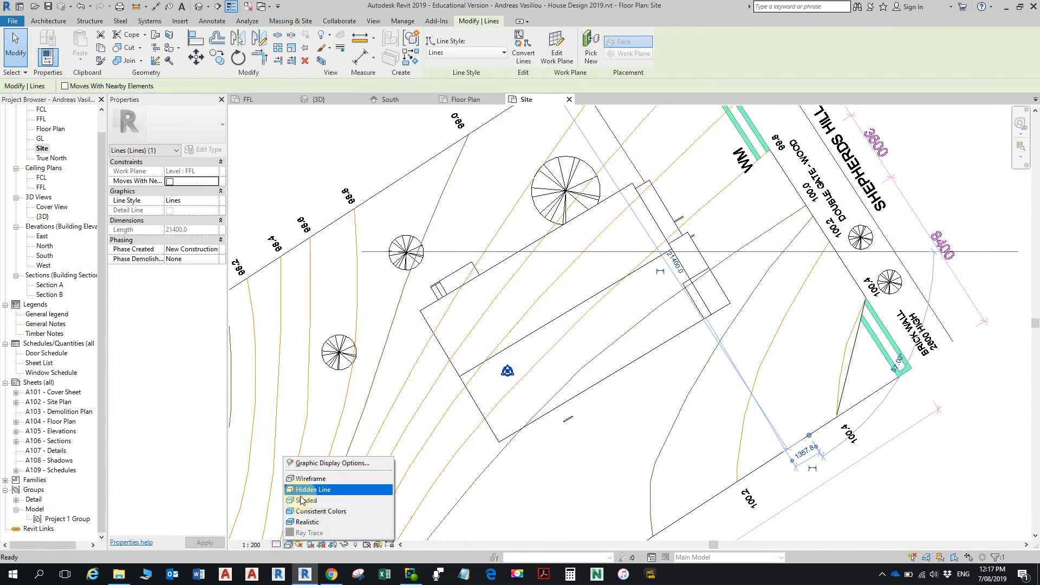
left_click(310, 479)
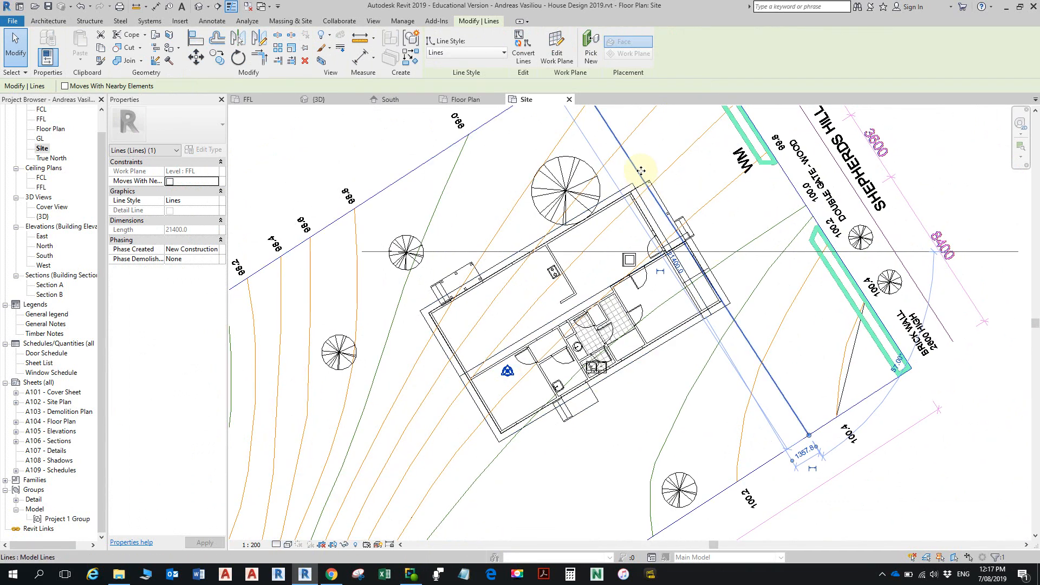
scroll(682, 233, "up", 4)
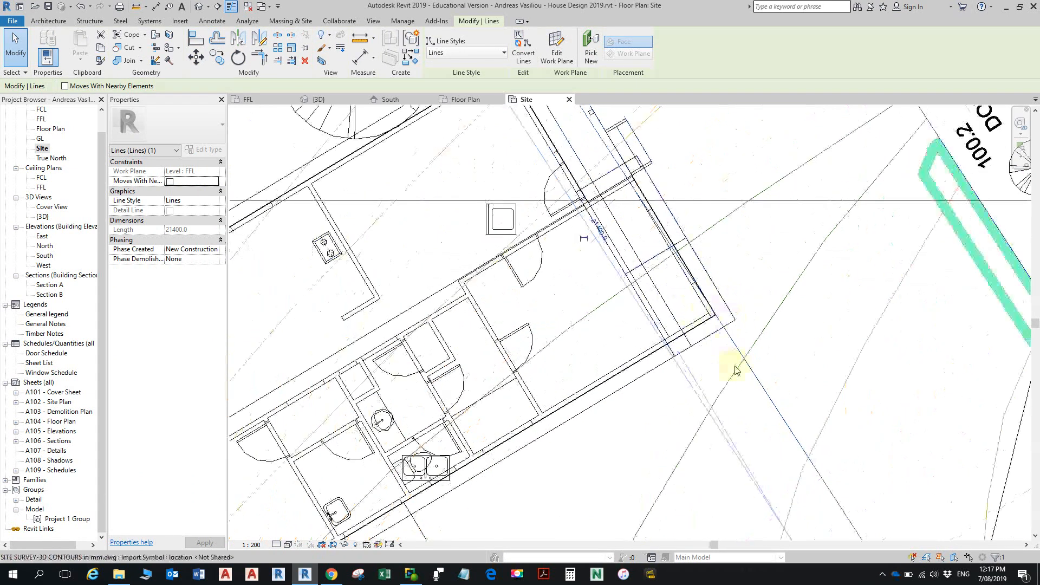
scroll(726, 302, "down", 4)
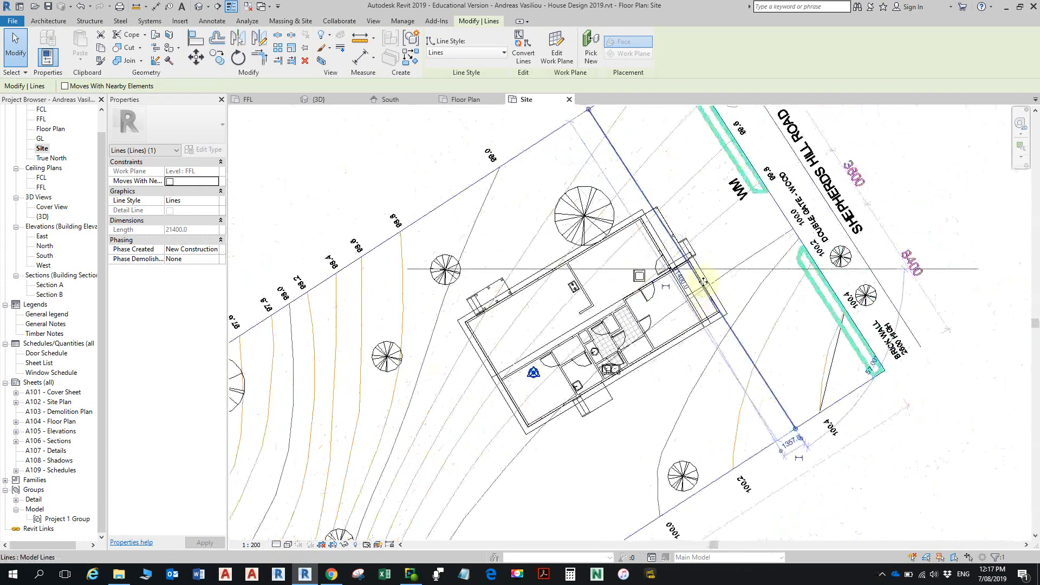
key("Escape")
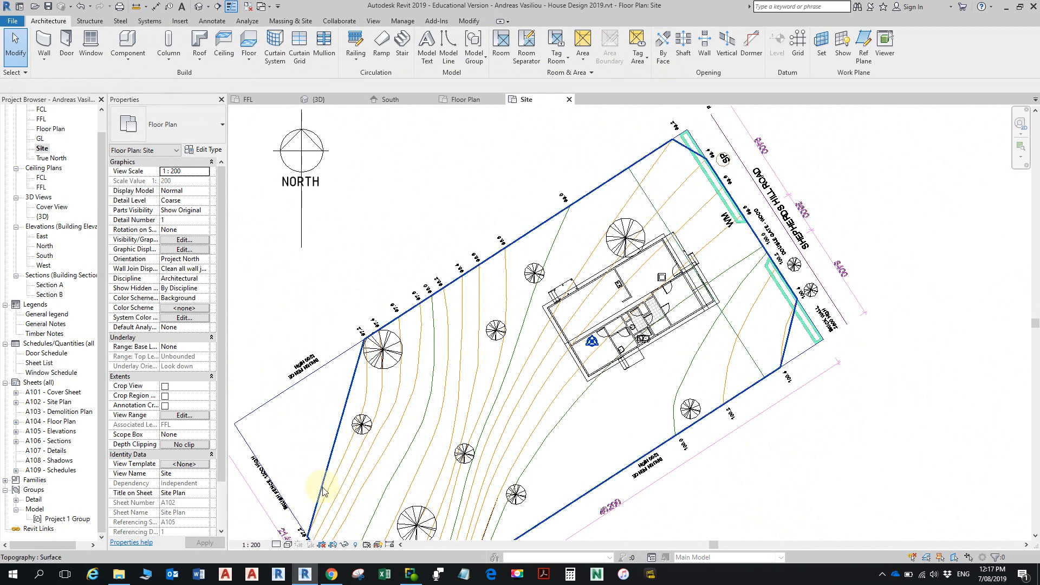
middle_click_drag(315, 455, 339, 383)
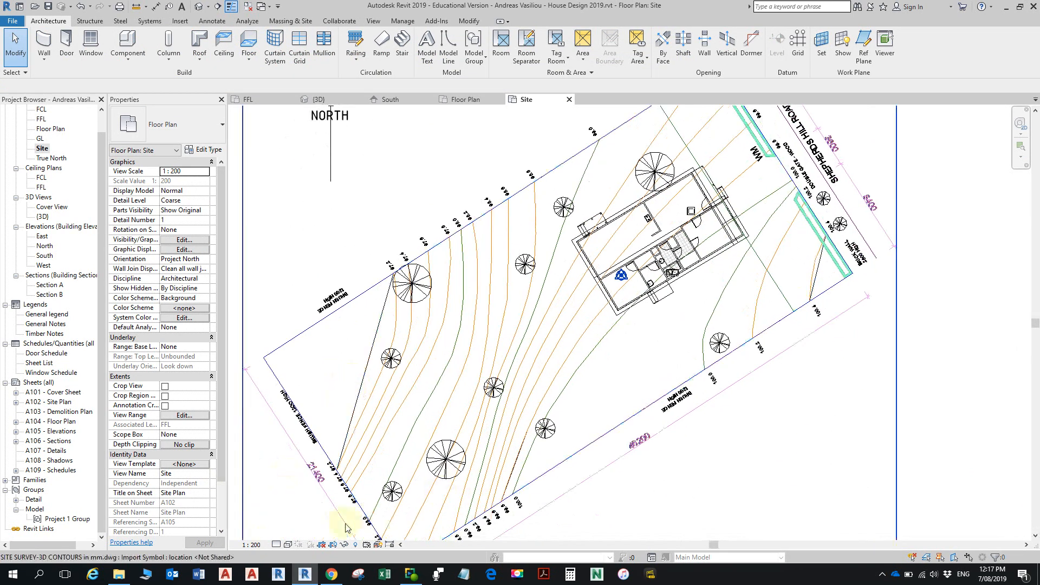
- Set the Site plan's visual style to Shaded and select the toposurface to highlight its extent
left_click(288, 544)
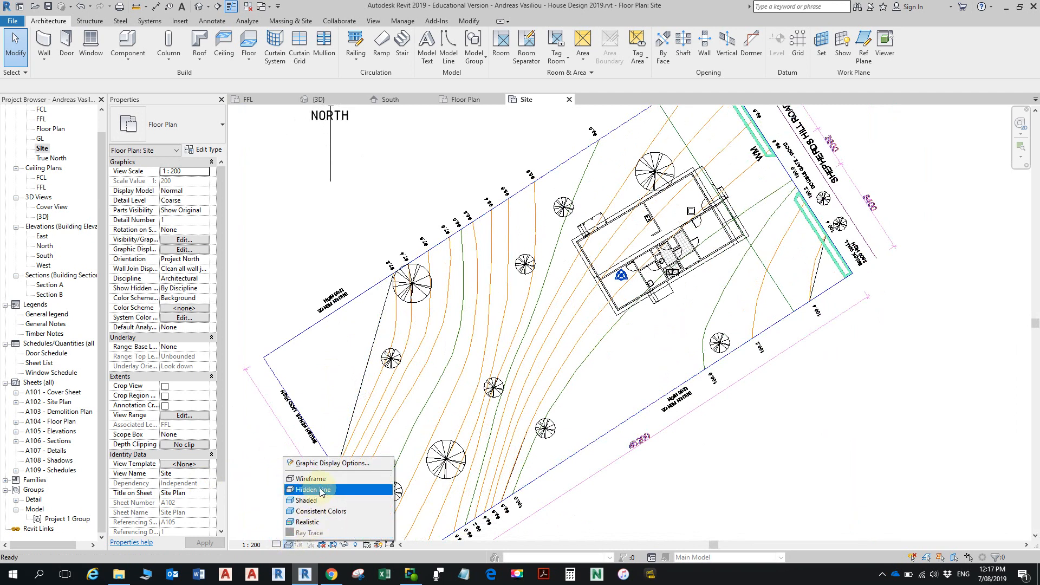
left_click(306, 499)
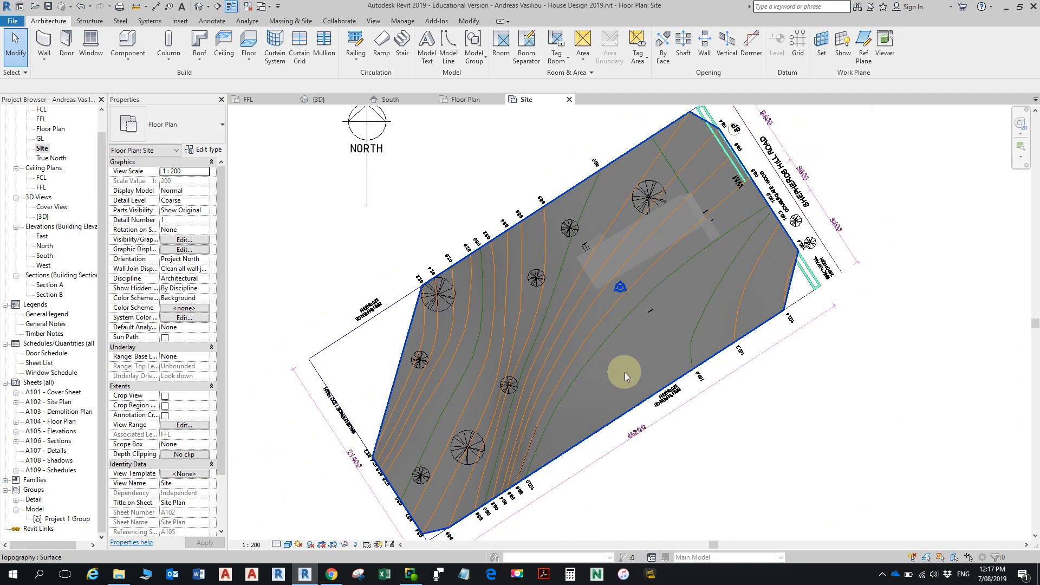
left_click(610, 426)
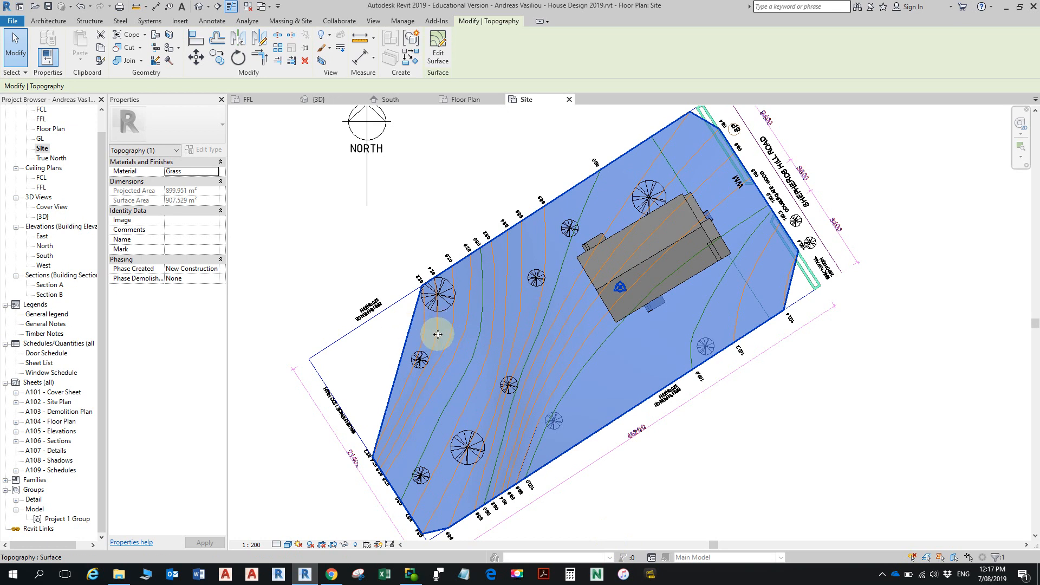
key("Escape")
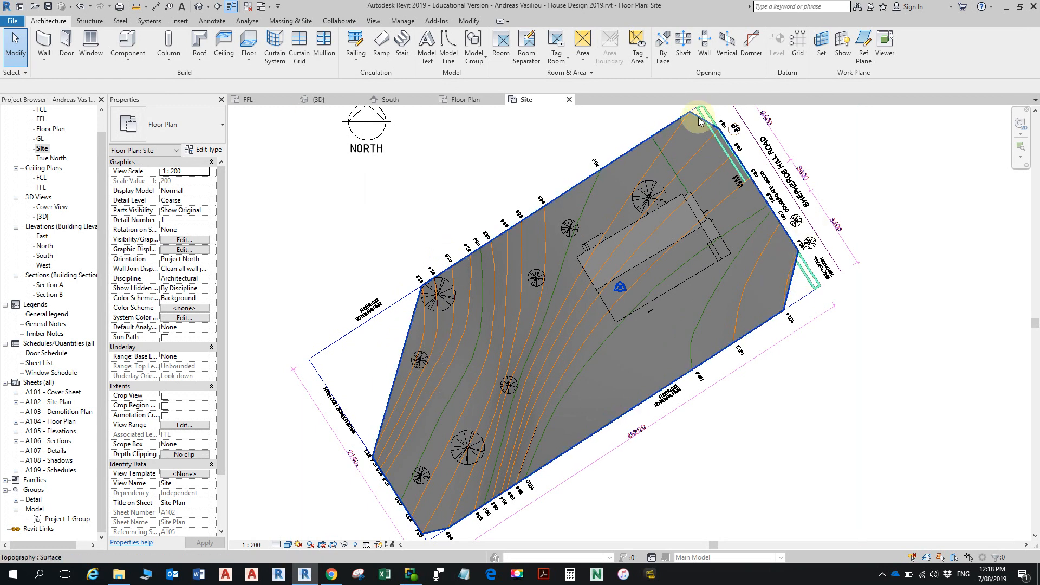
- Examine the edges of the toposurface against the lot corners at the street and along the brush fence boundaries
middle_click_drag(661, 214, 658, 290)
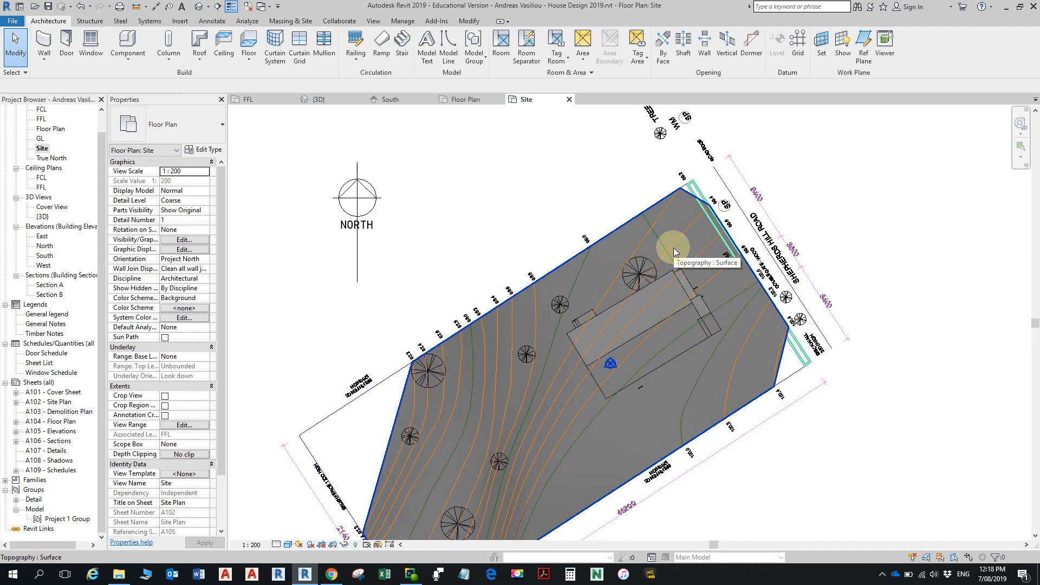
middle_click_drag(627, 224, 724, 93)
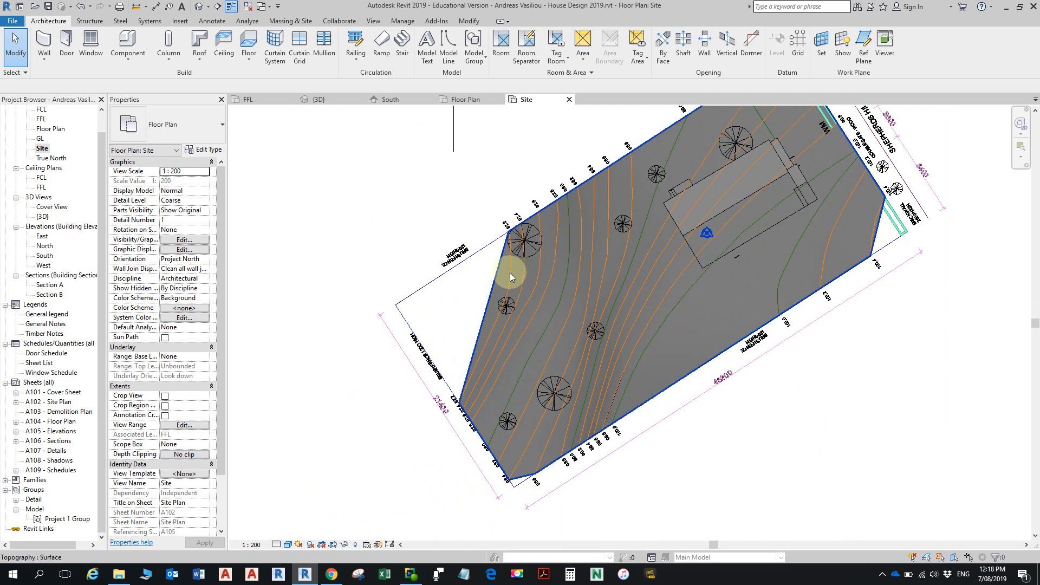
scroll(517, 235, "up", 5)
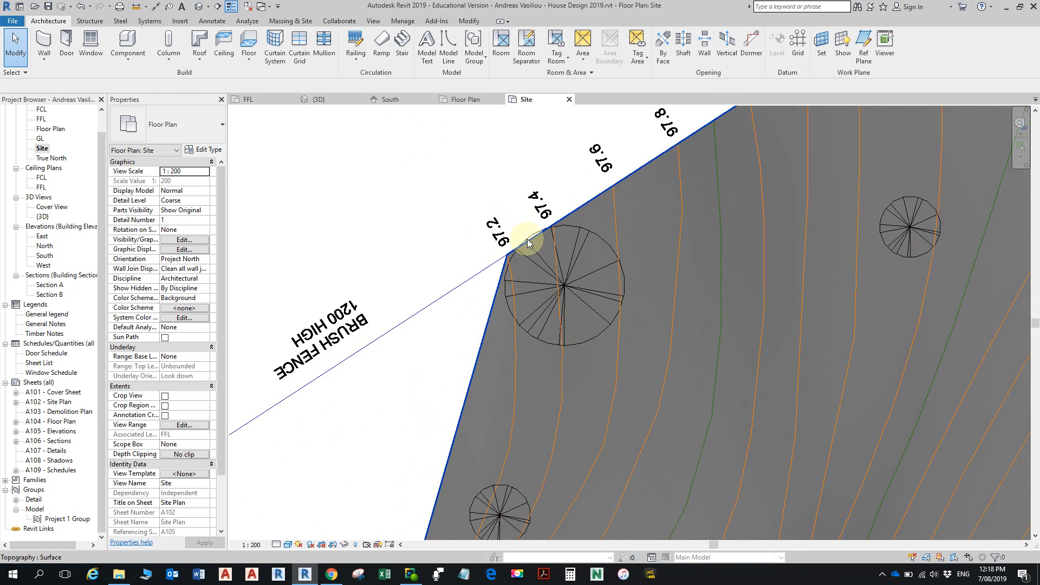
scroll(522, 246, "down", 5)
middle_click_drag(518, 258, 581, 248)
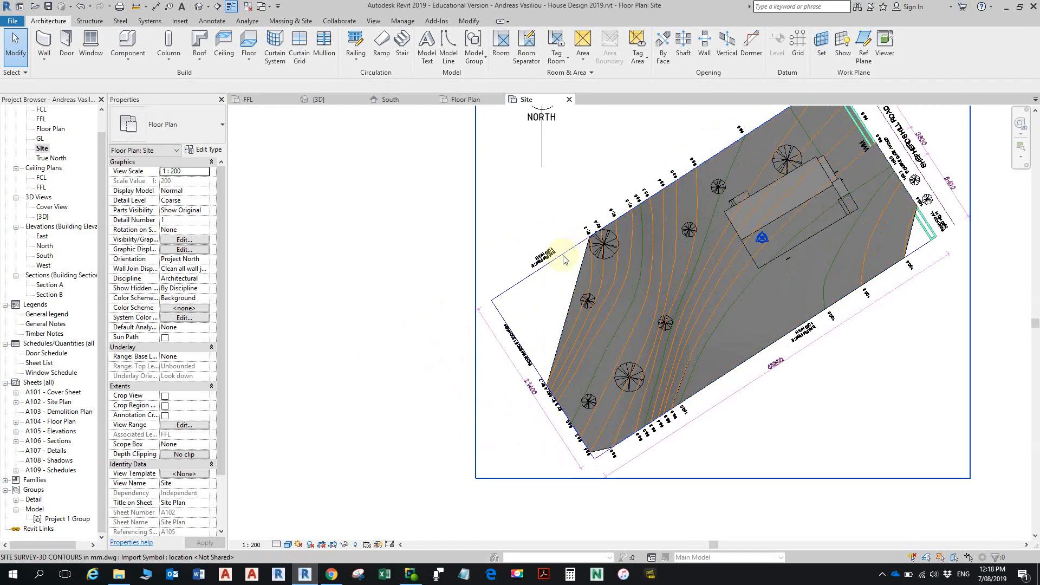
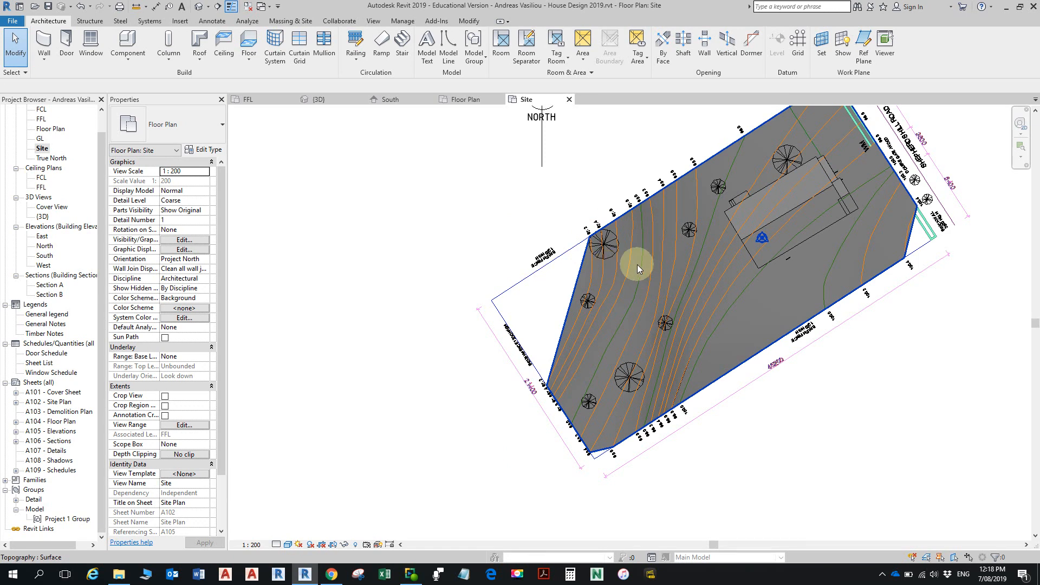
- Open the toposurface for surface editing, check a contour point's elevation, examine which contours show their points, and finish the edit
left_click(582, 264)
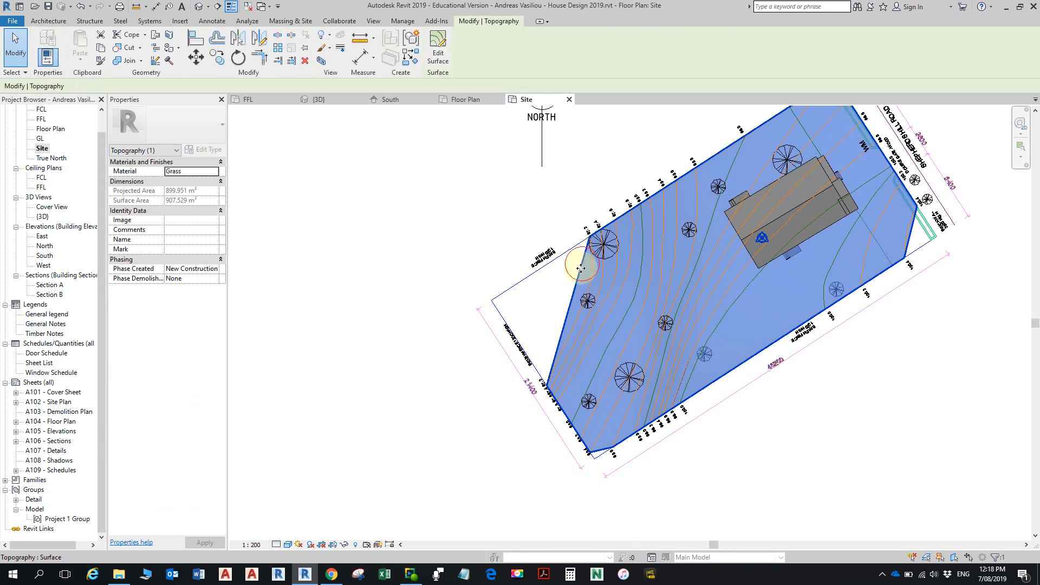
left_click(439, 46)
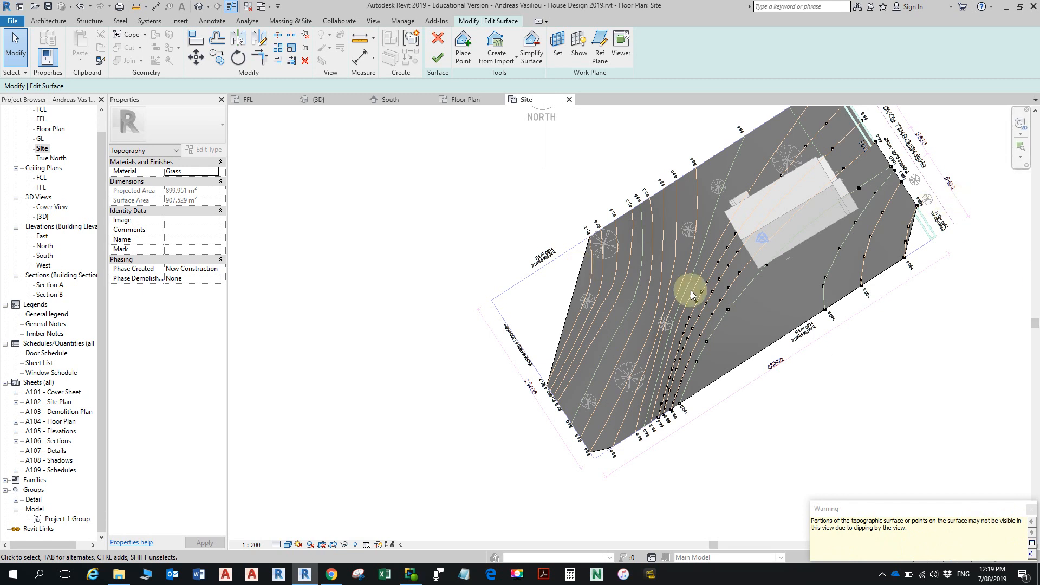
scroll(677, 338, "up", 5)
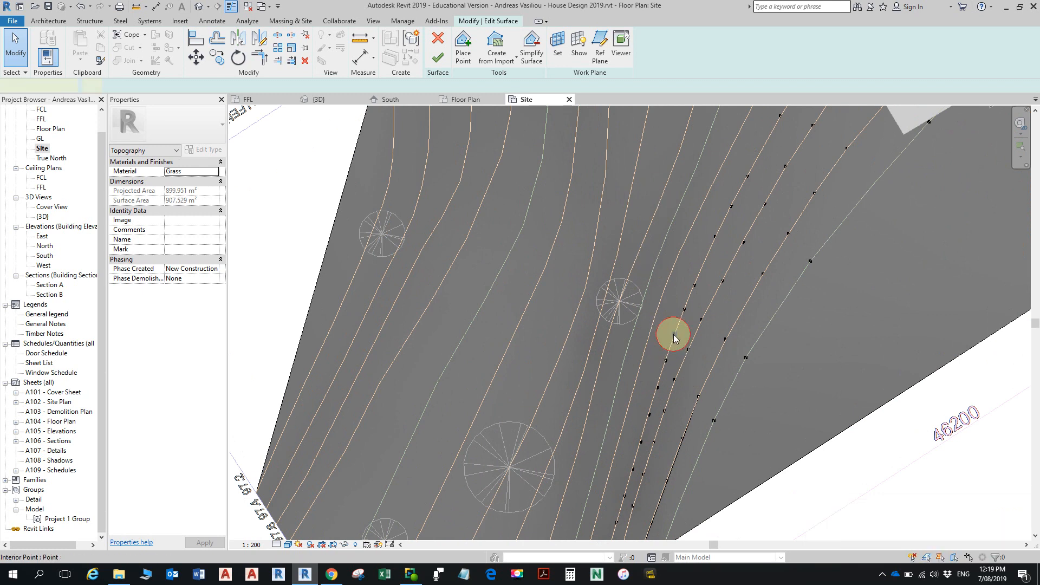
left_click(673, 333)
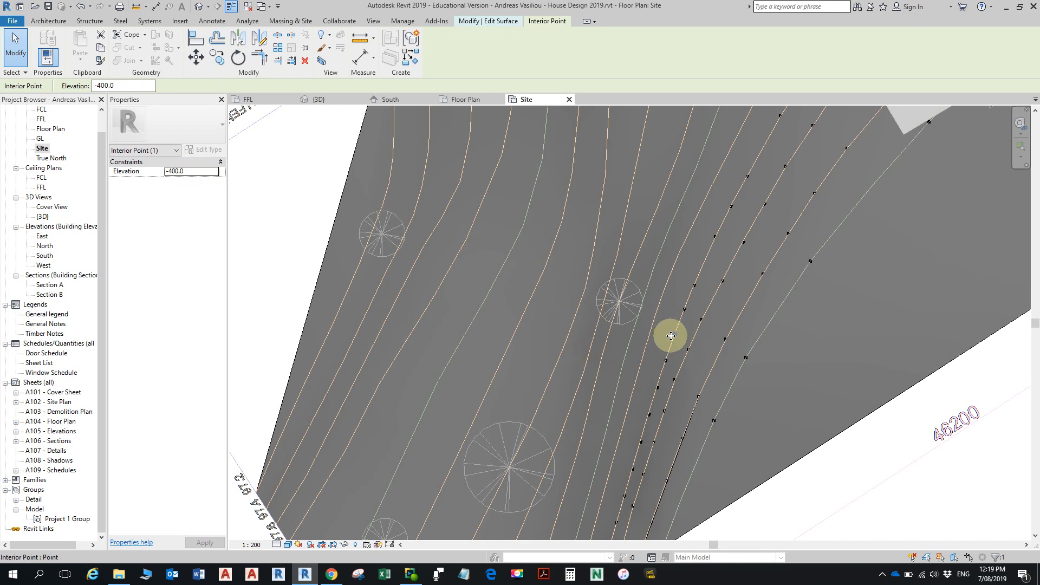
scroll(674, 338, "down", 2)
scroll(672, 406, "up", 3)
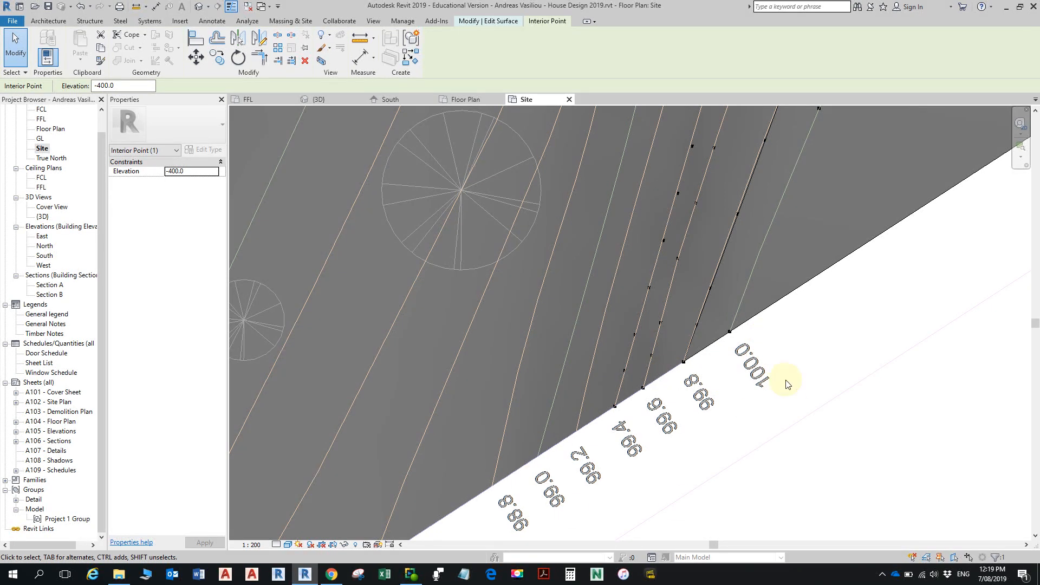
left_click(588, 317)
scroll(697, 249, "down", 3)
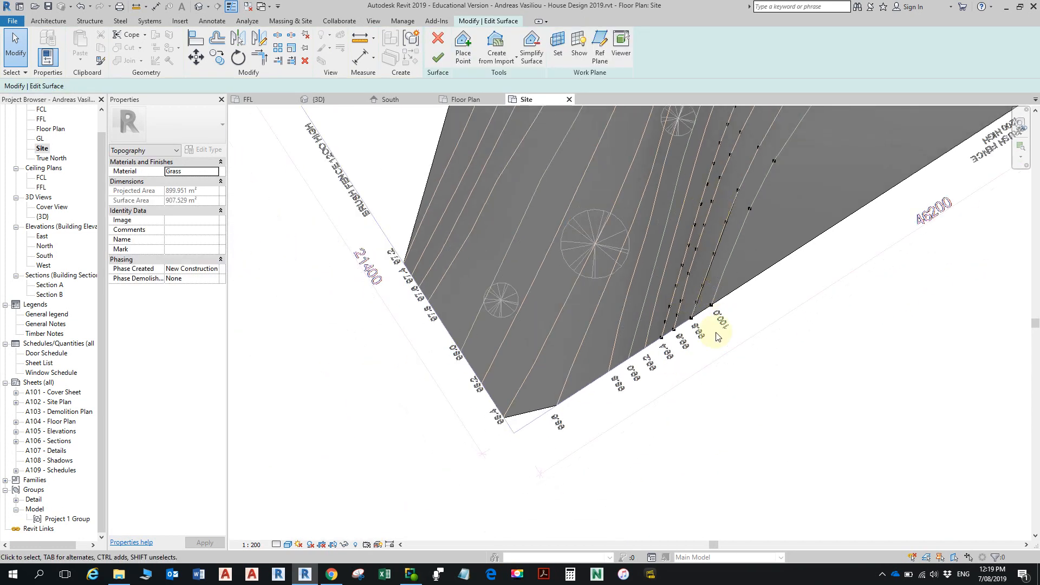
scroll(692, 312, "down", 2)
middle_click_drag(694, 282, 632, 420)
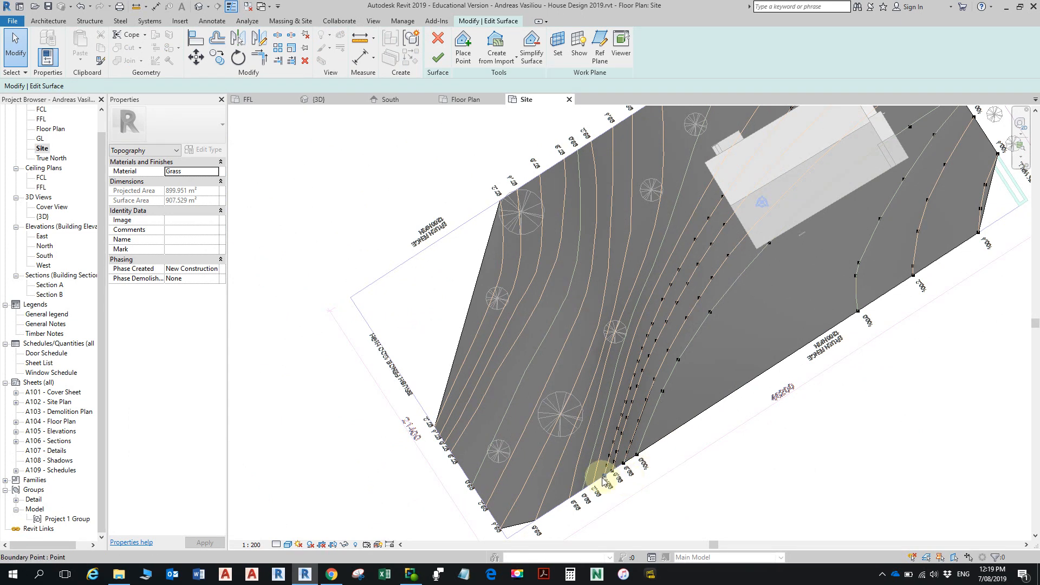
middle_click_drag(587, 436, 589, 469)
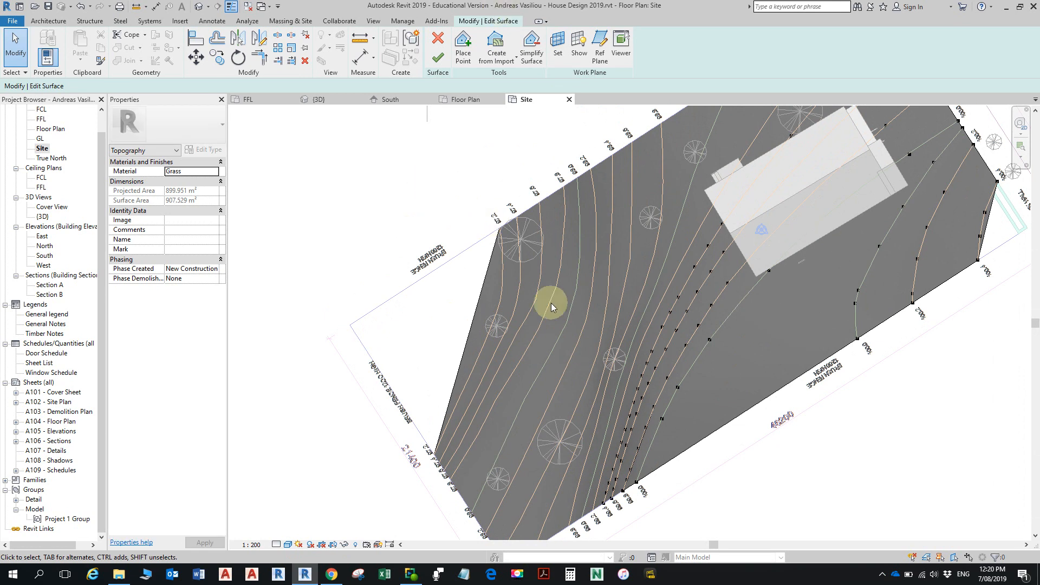
left_click(441, 38)
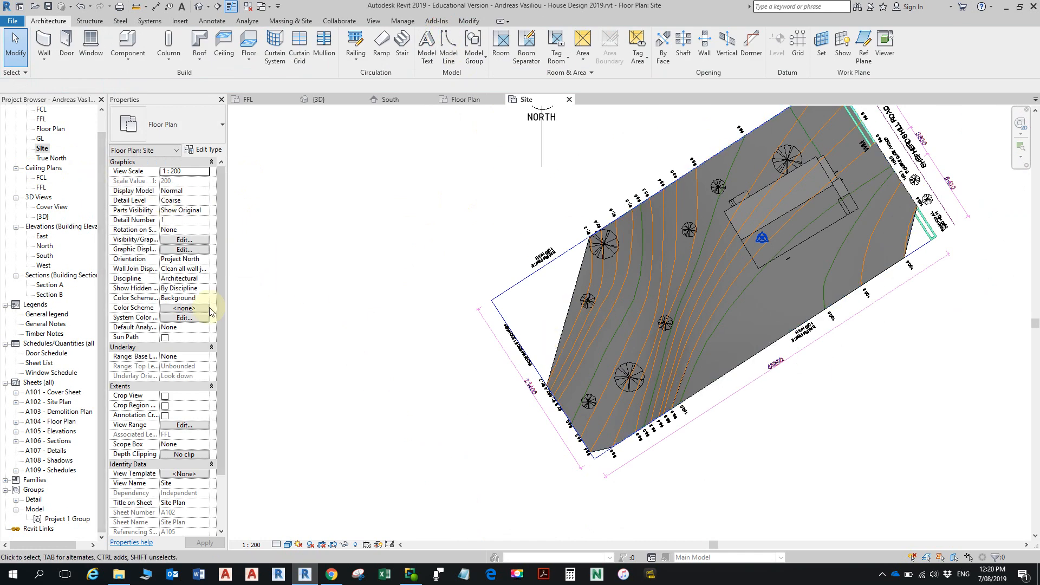
- Extend the Site plan's View Range below the GL level with an offset of -5000
left_click(187, 425)
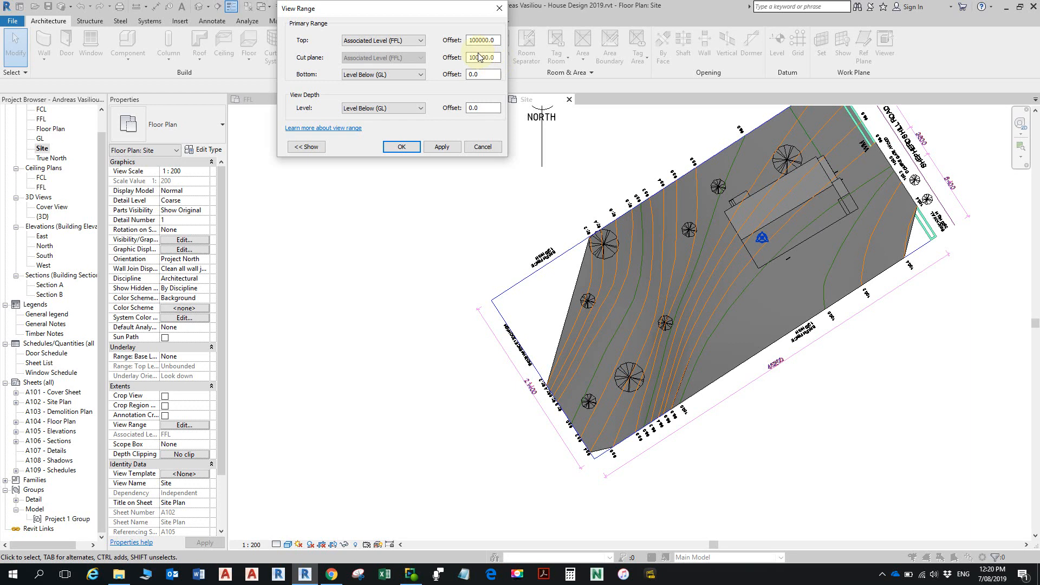
left_click(479, 60)
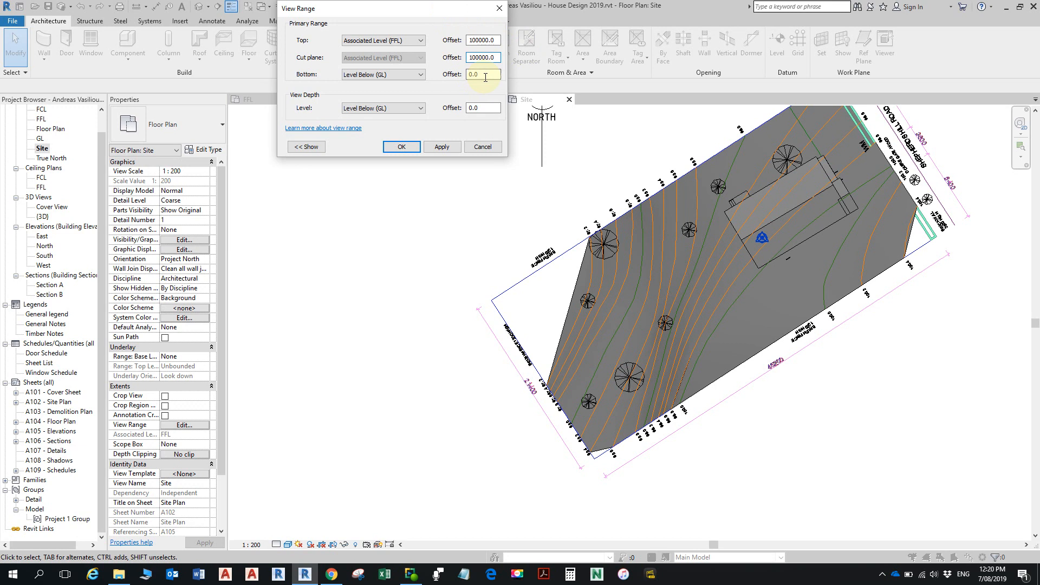
left_click_drag(488, 77, 455, 79)
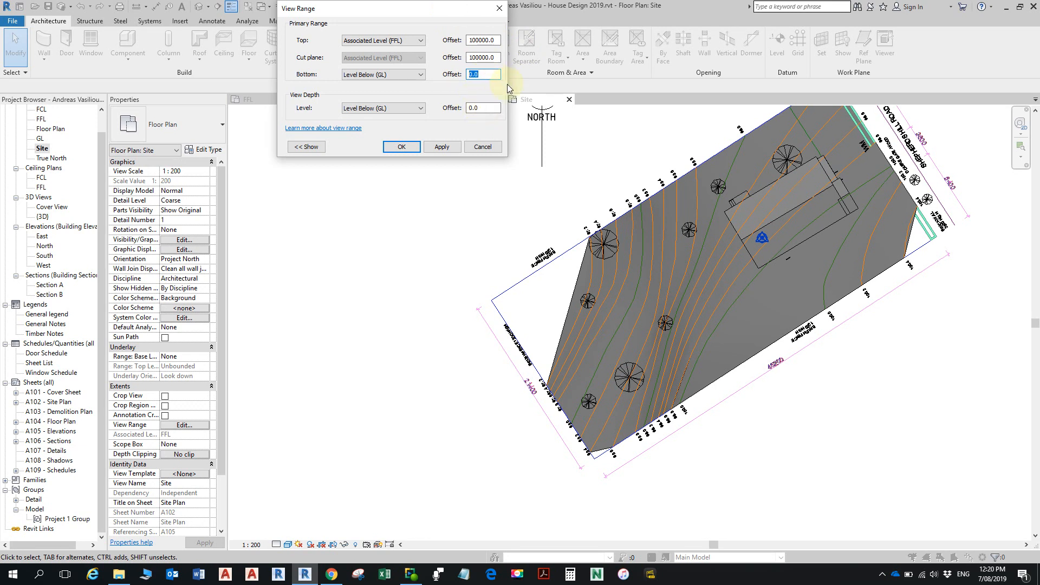
type("-")
left_click_drag(490, 74, 450, 120)
type("-5000")
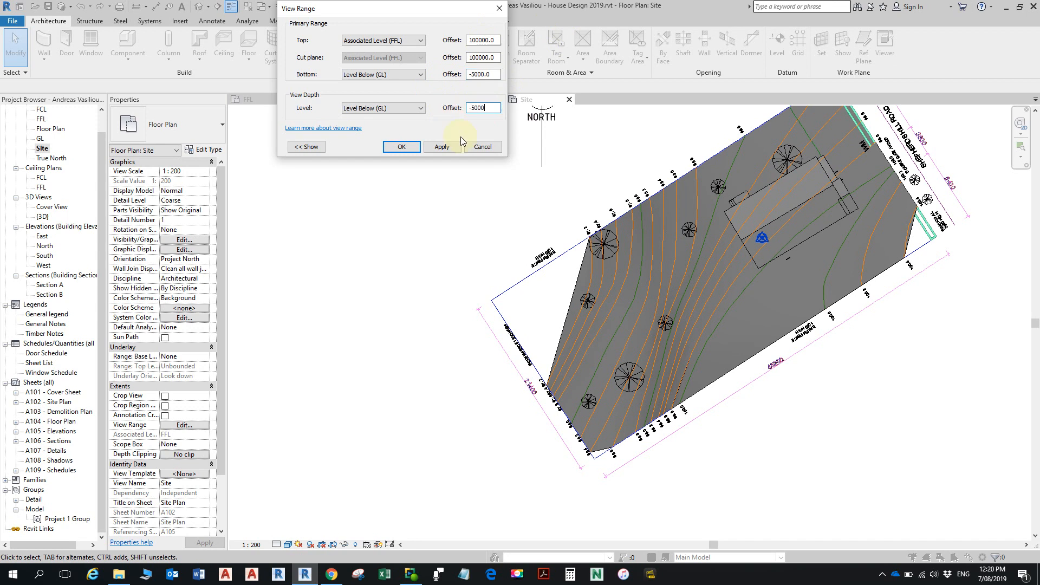
left_click(401, 146)
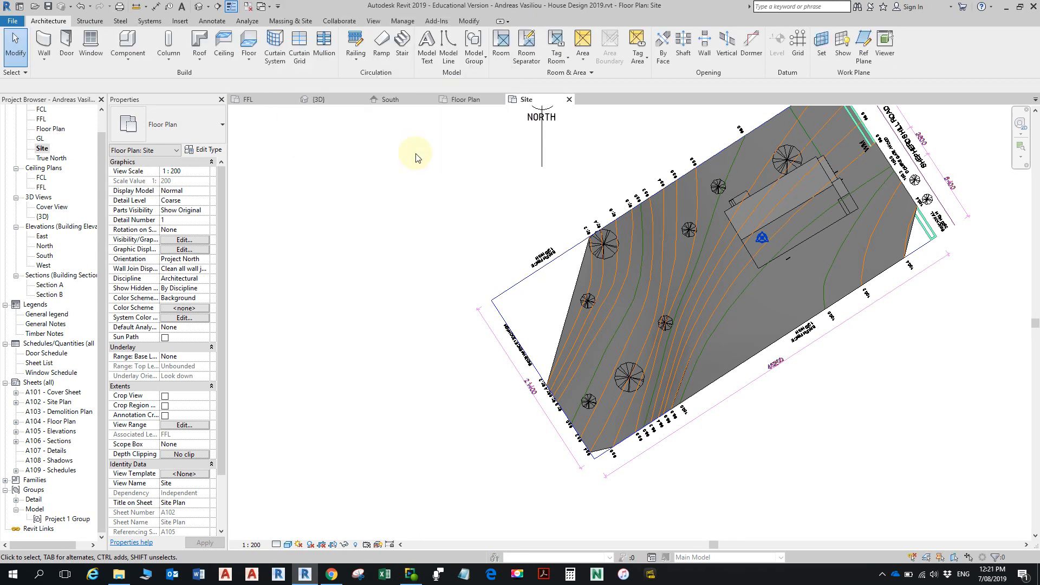
- Reopen the toposurface for surface editing
left_click(580, 300)
left_click(438, 53)
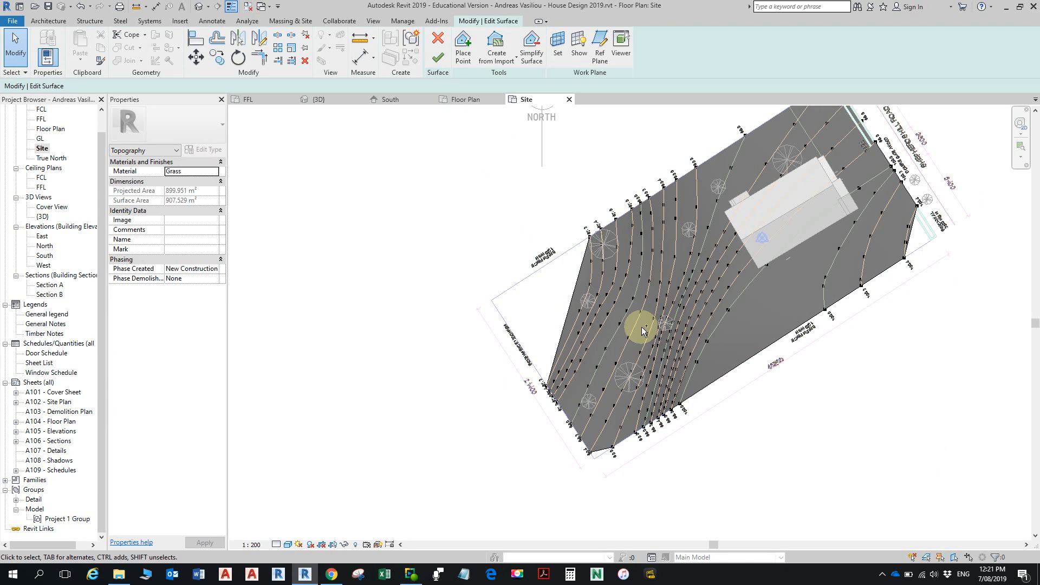
key("alt")
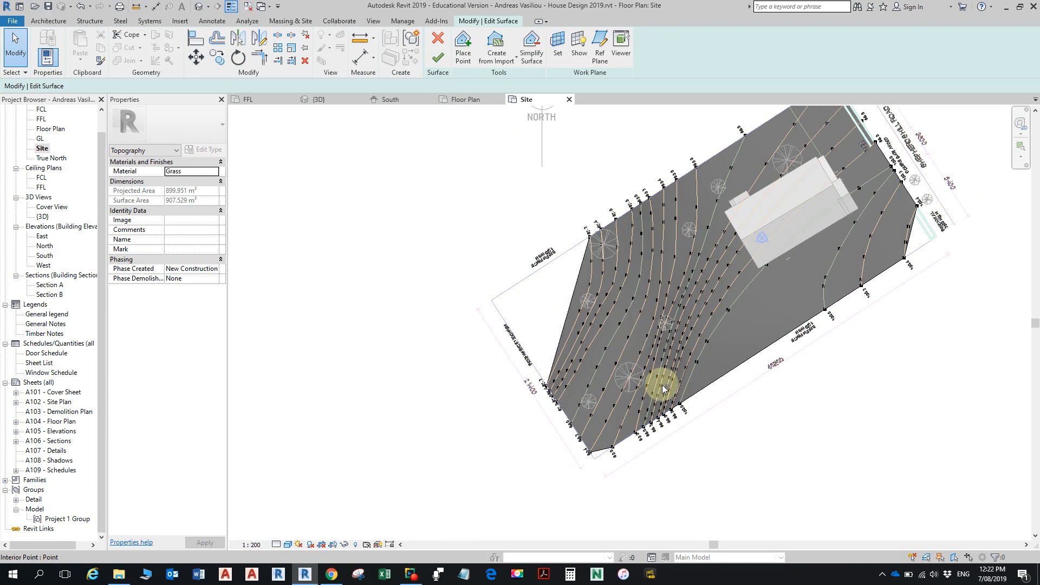
- Try to move the interior point at the 97.2 contour's end to the uncovered lot corner between the brush fences
scroll(576, 279, "up", 1)
scroll(575, 276, "up", 1)
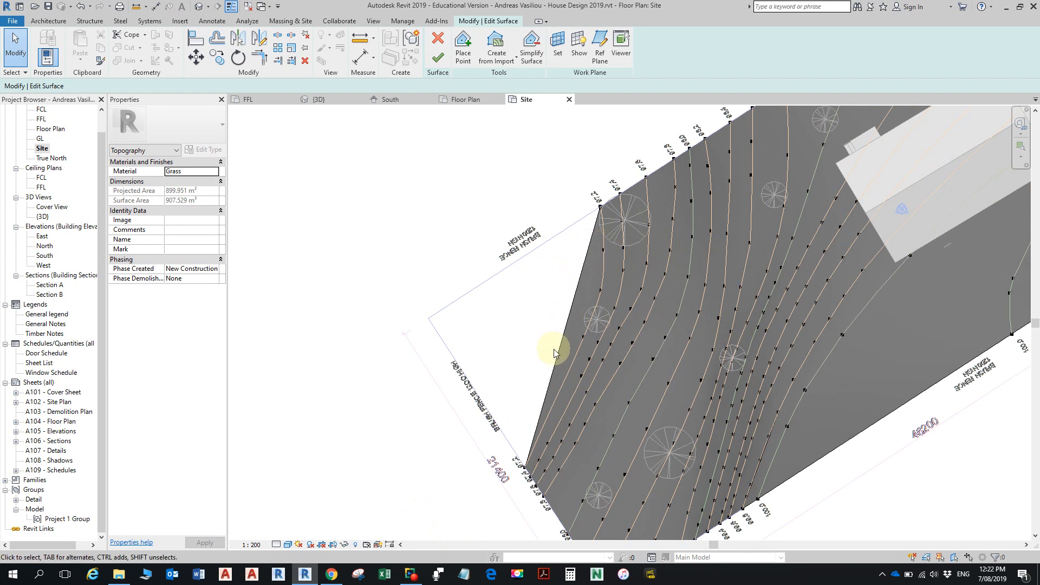
left_click(600, 207)
left_click_drag(600, 207, 453, 342)
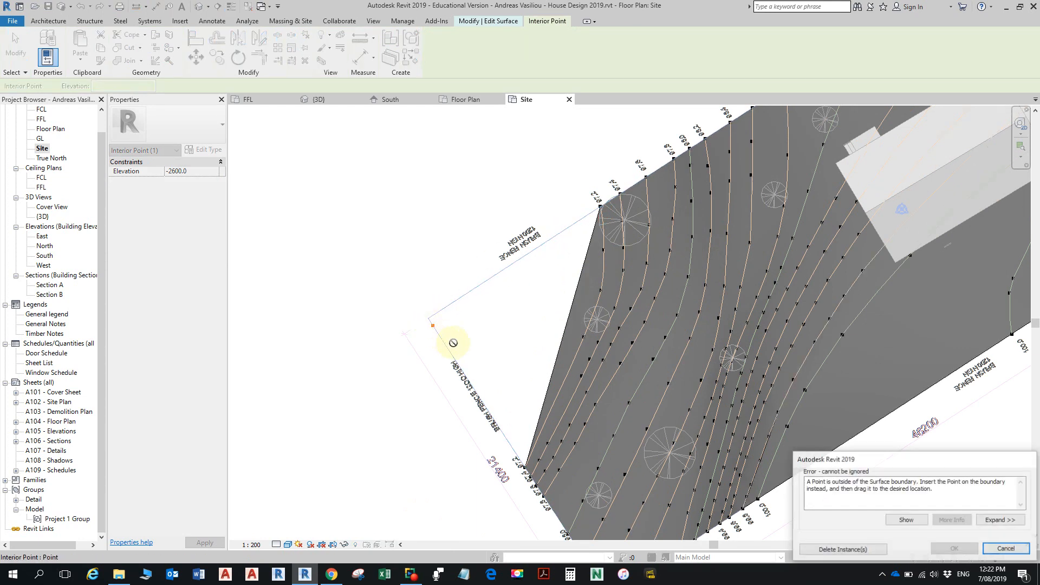
left_click(1005, 548)
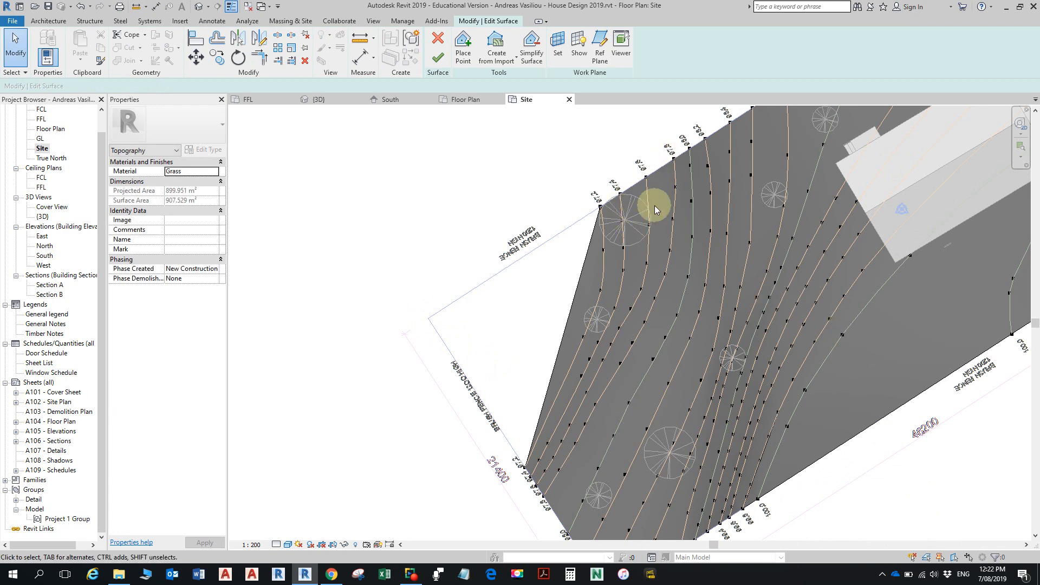
- Set the Site plan's visual style to Wireframe and inspect the boundary point at the 97.2 contour's end beside the large tree
scroll(595, 209, "up", 5)
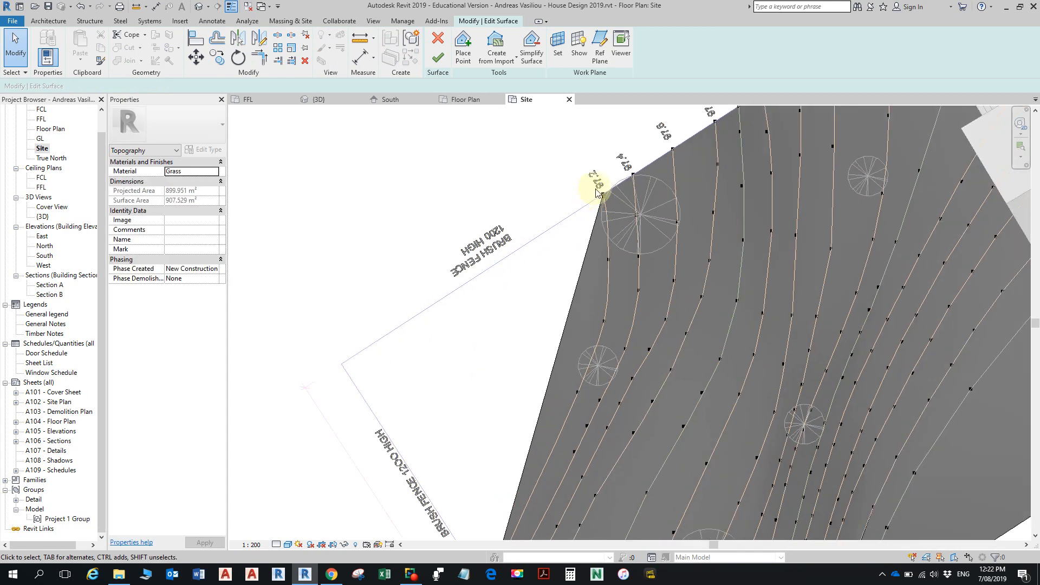
scroll(607, 199, "up", 1)
scroll(607, 195, "down", 1)
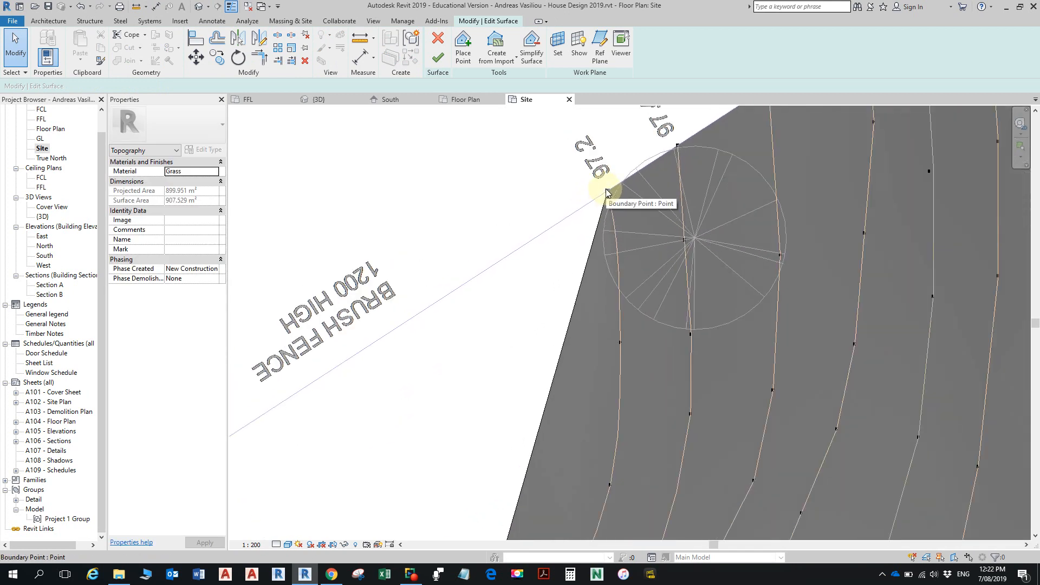
left_click(606, 194)
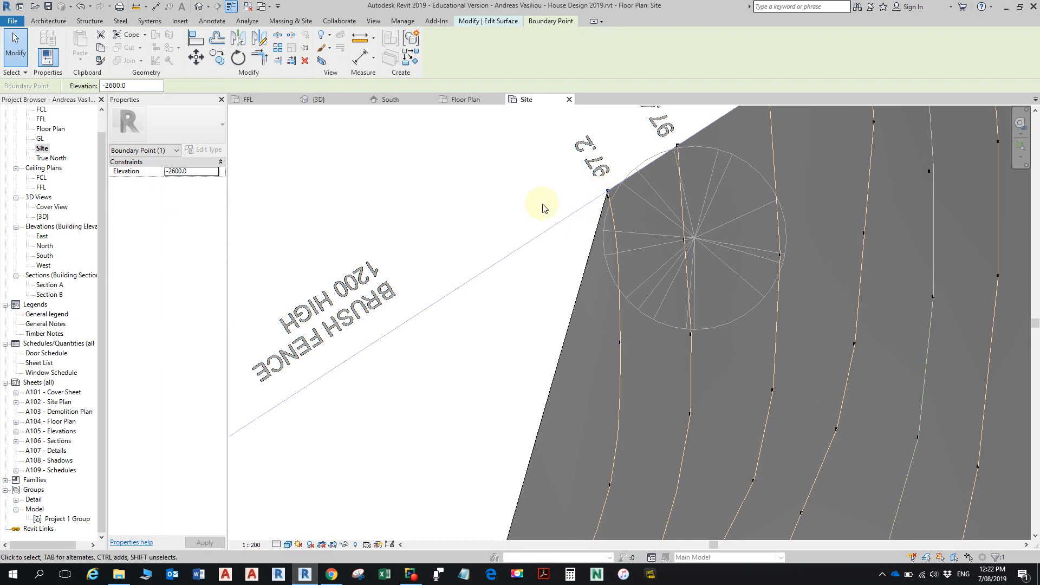
scroll(612, 188, "up", 4)
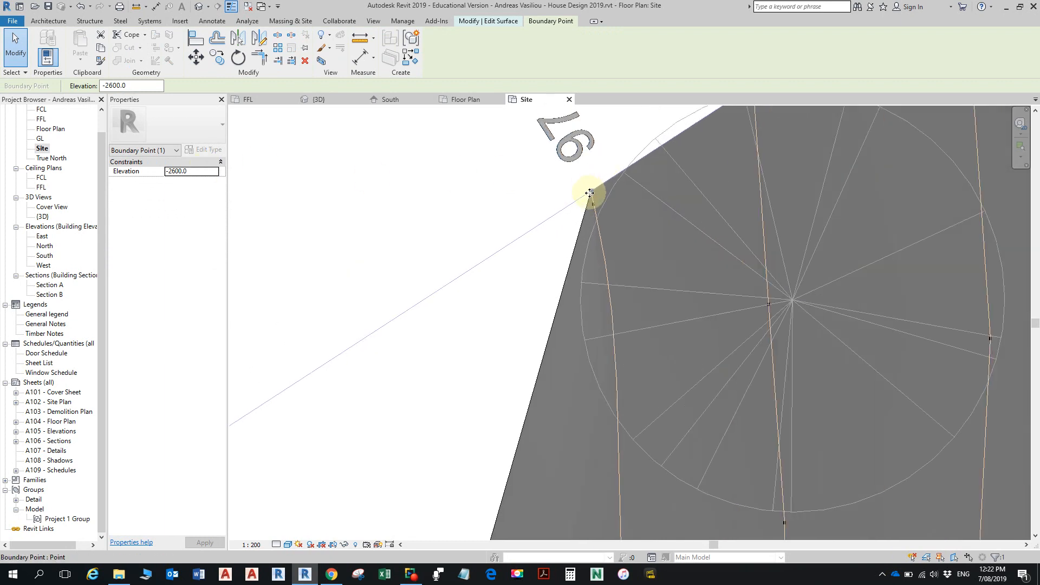
left_click(288, 544)
left_click(313, 489)
scroll(595, 193, "up", 3)
left_click(595, 190)
key("Escape")
- Check the elevation of the boundary point at the 97.2 contour's other end, on the 21400 lot side
scroll(472, 189, "down", 1)
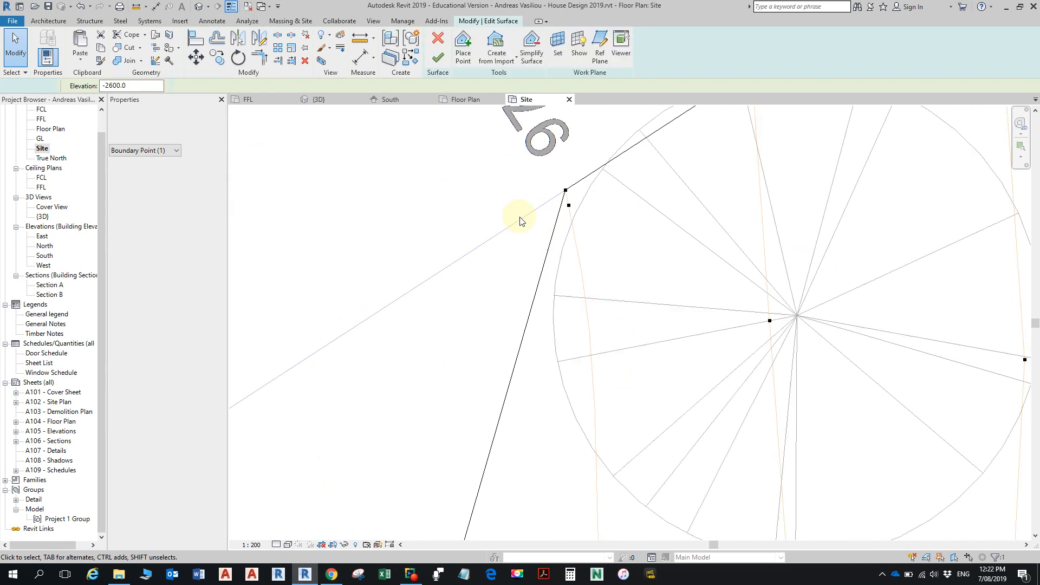
scroll(524, 238, "down", 2)
middle_click_drag(527, 352, 587, 184)
middle_click_drag(527, 374, 640, 130)
scroll(586, 318, "down", 3)
scroll(564, 416, "down", 1)
middle_click_drag(564, 398, 599, 181)
middle_click_drag(508, 439, 548, 294)
scroll(527, 387, "up", 1)
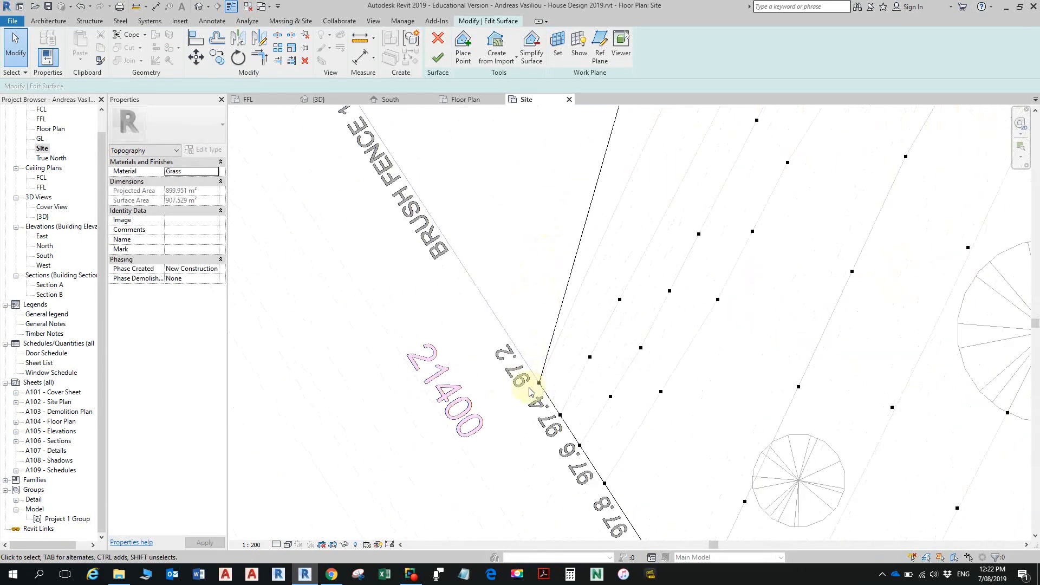
left_click(539, 383)
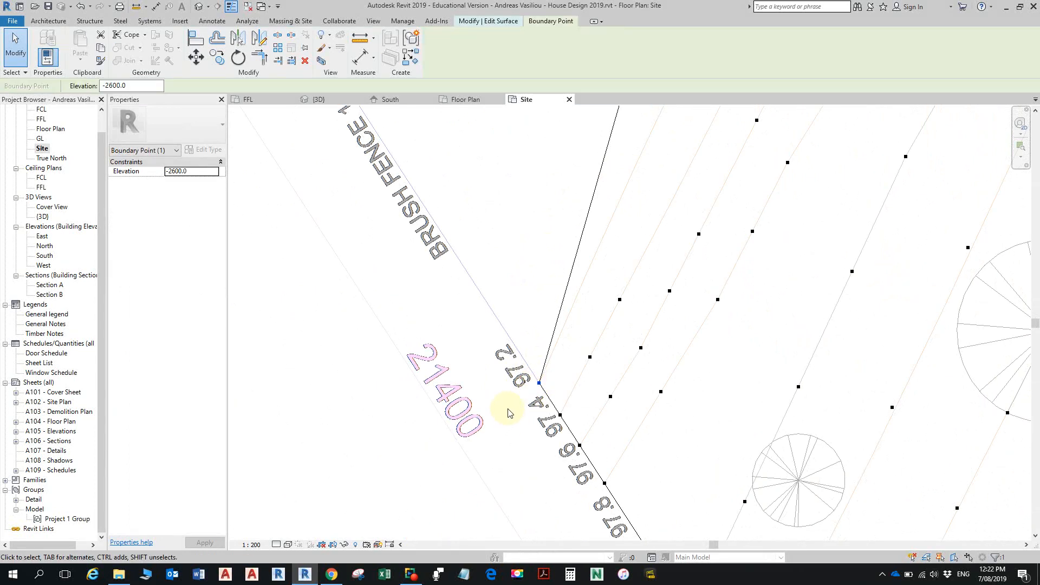
scroll(662, 294, "down", 5)
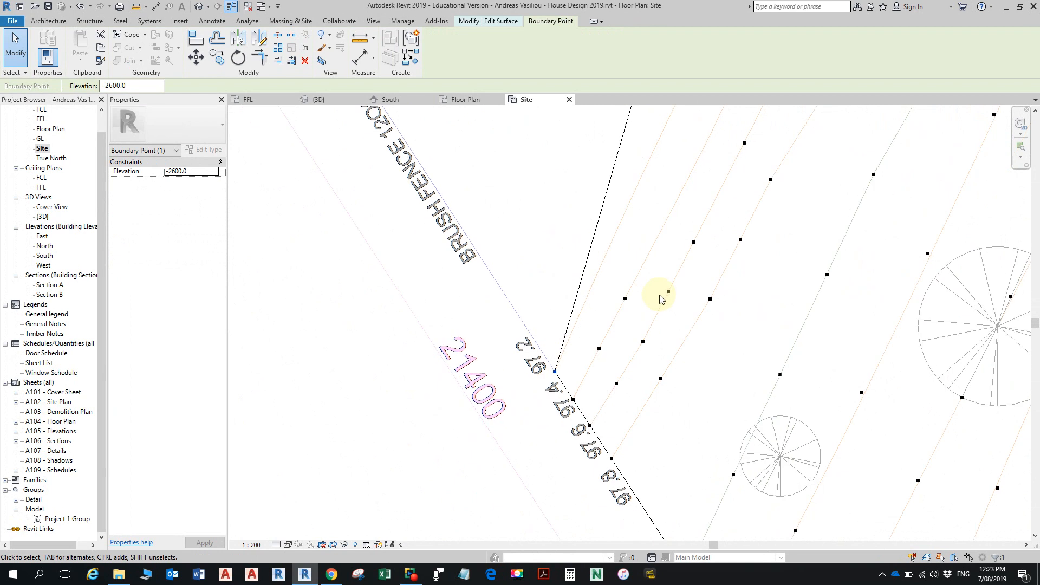
scroll(691, 260, "down", 3)
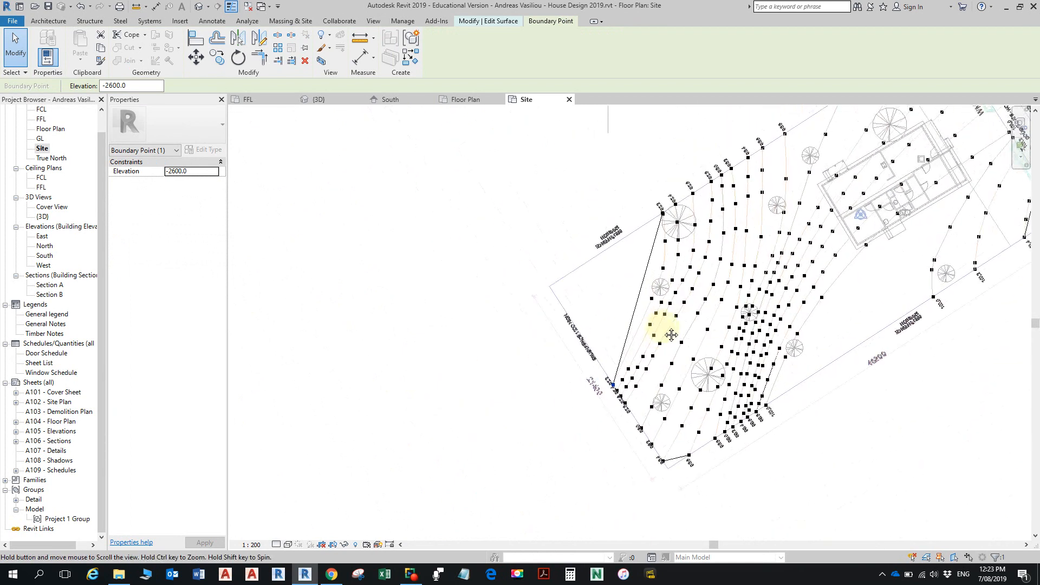
key("Escape")
- Check the elevations of an interior point along the 97.2 contour and the point at its tree-side end
left_click(664, 269)
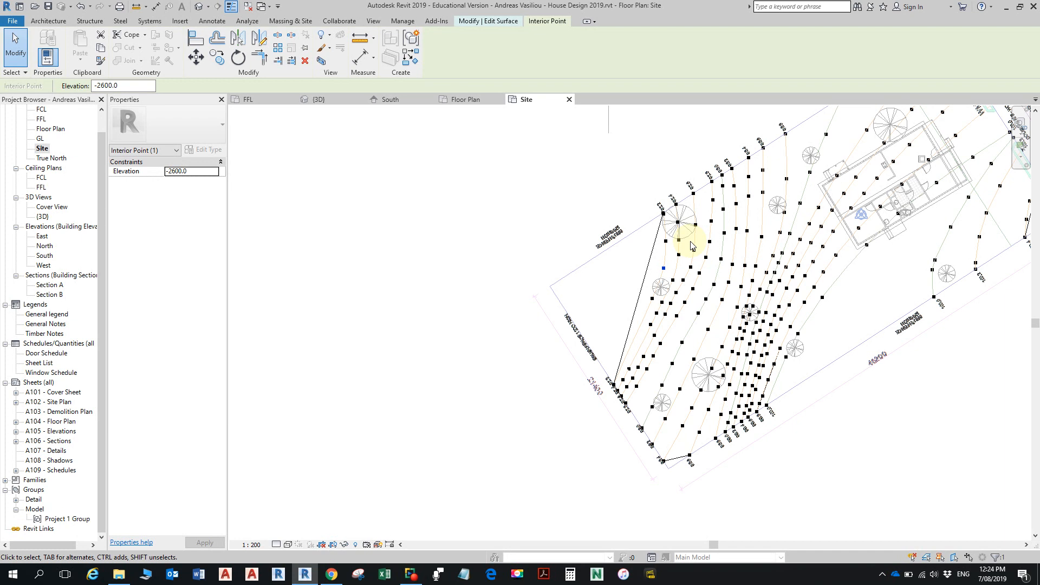
left_click(663, 215)
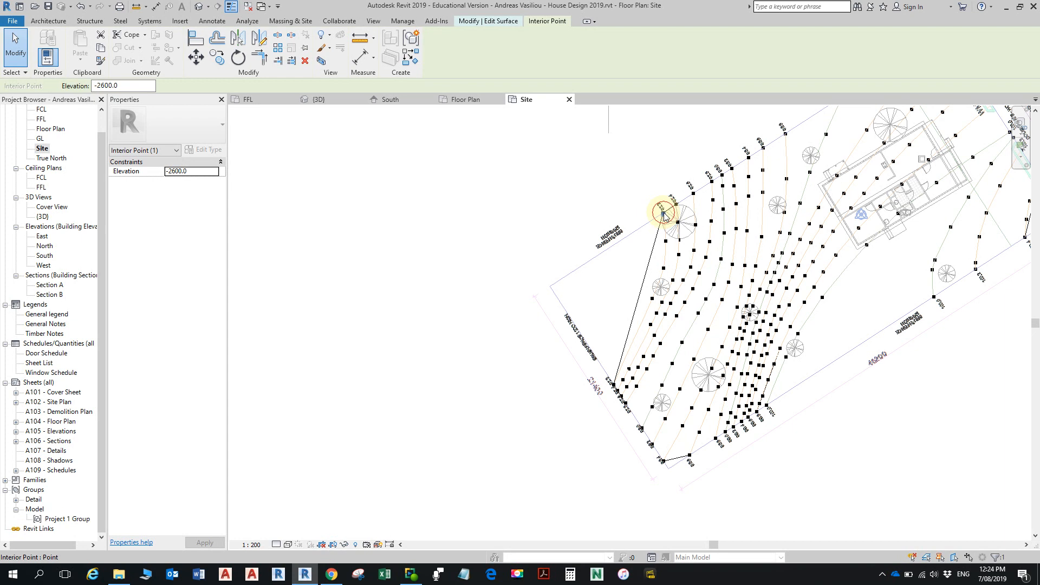
left_click(200, 172)
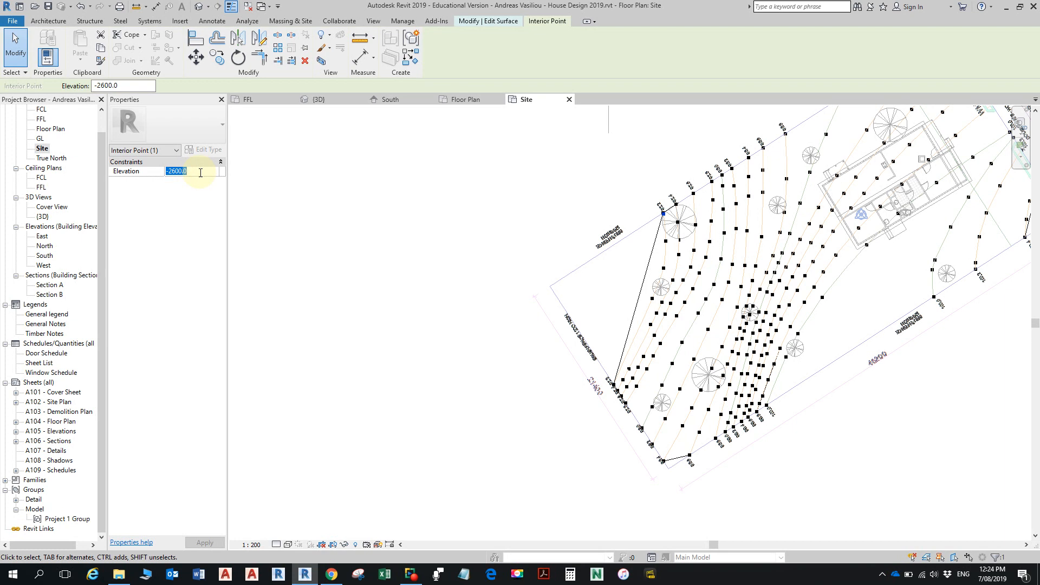
left_click(189, 173)
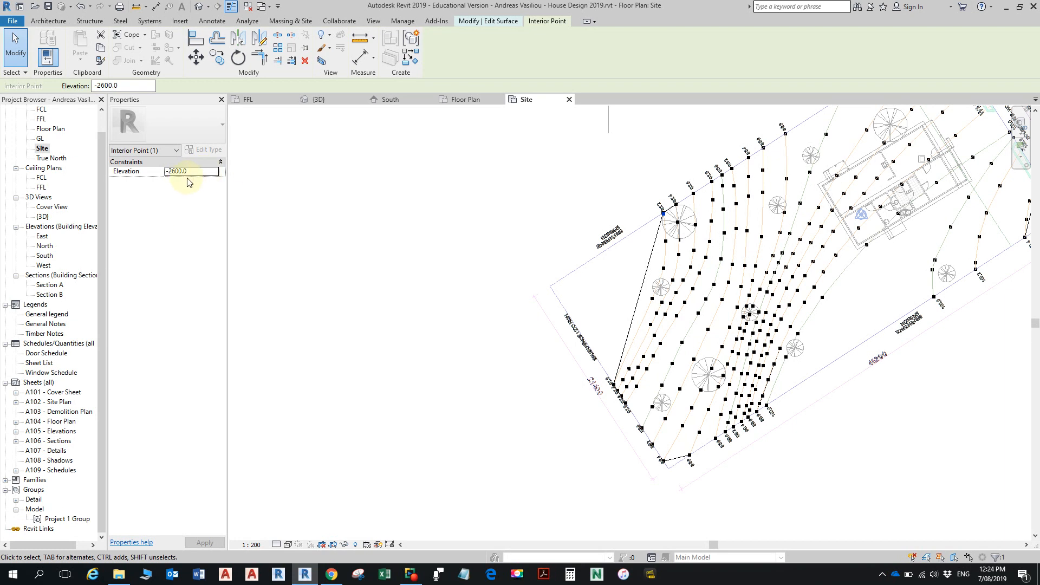
key("Escape")
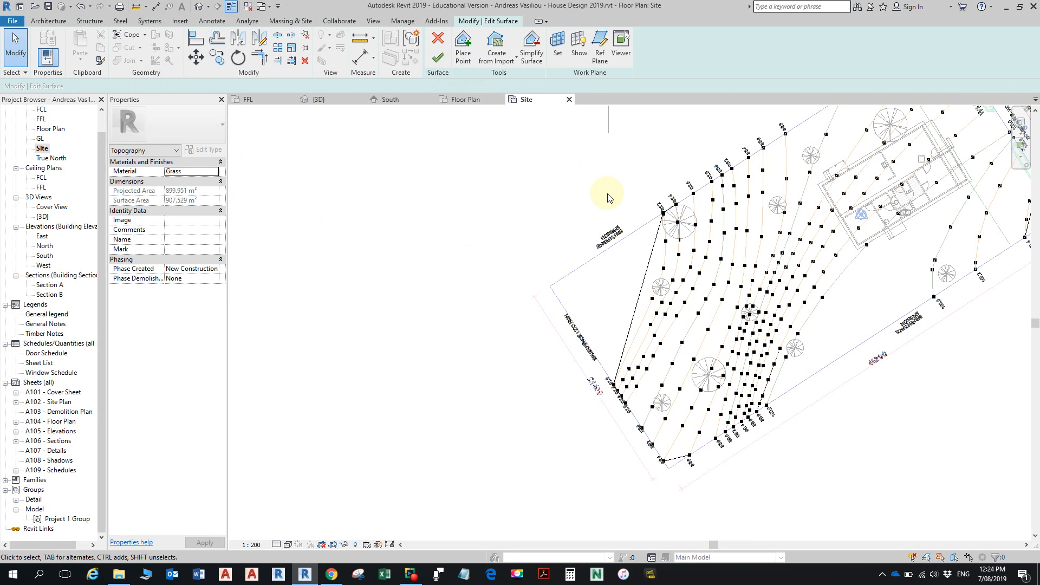
- Place a surface point at the midpoint of the toposurface's diagonal edge and set its elevation to -2600
left_click(463, 46)
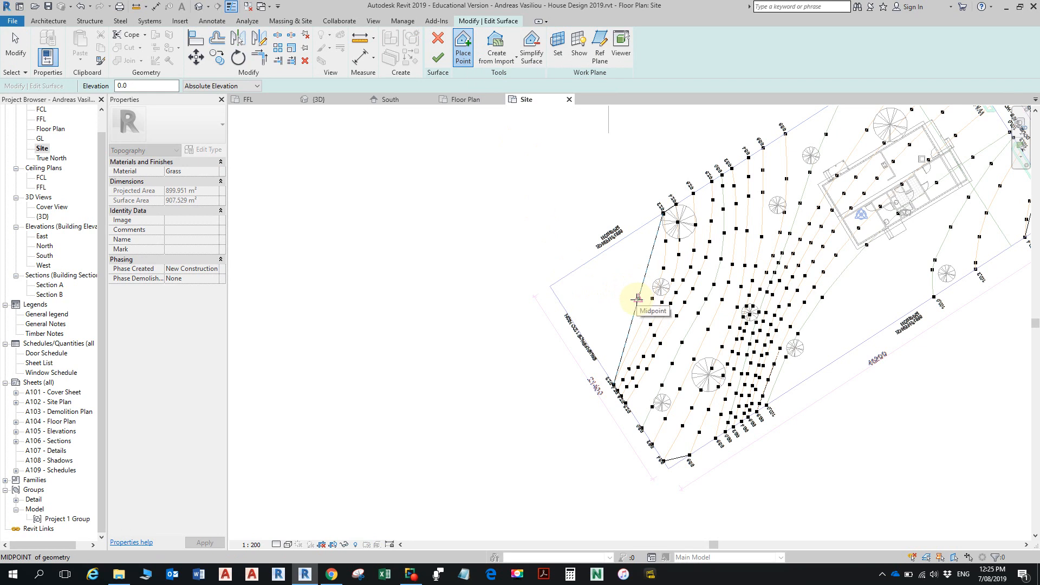
left_click(637, 298)
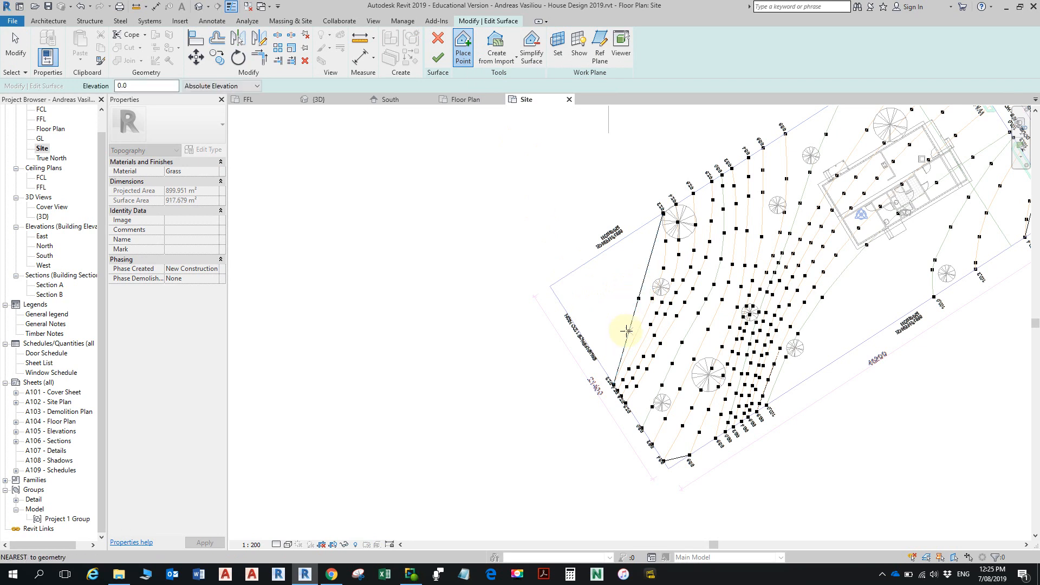
key("Escape")
left_click(639, 301)
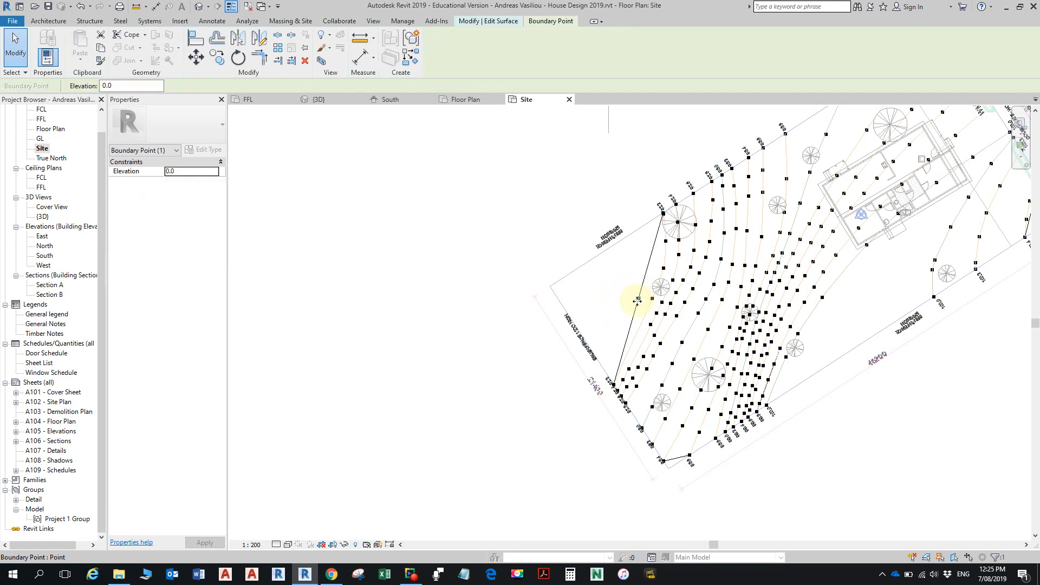
left_click(182, 172)
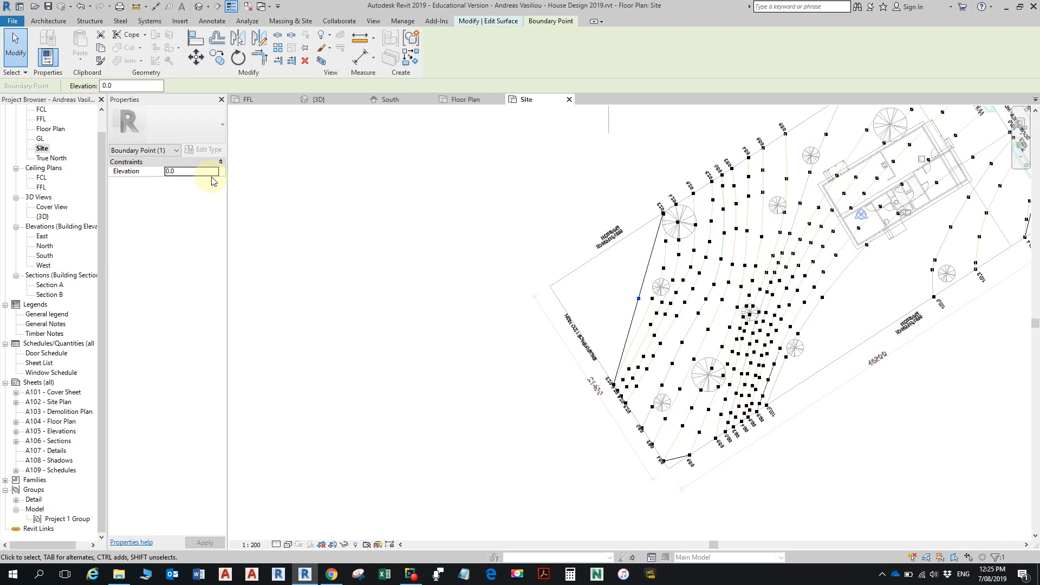
double_click(192, 170)
type("-2600")
key("Return")
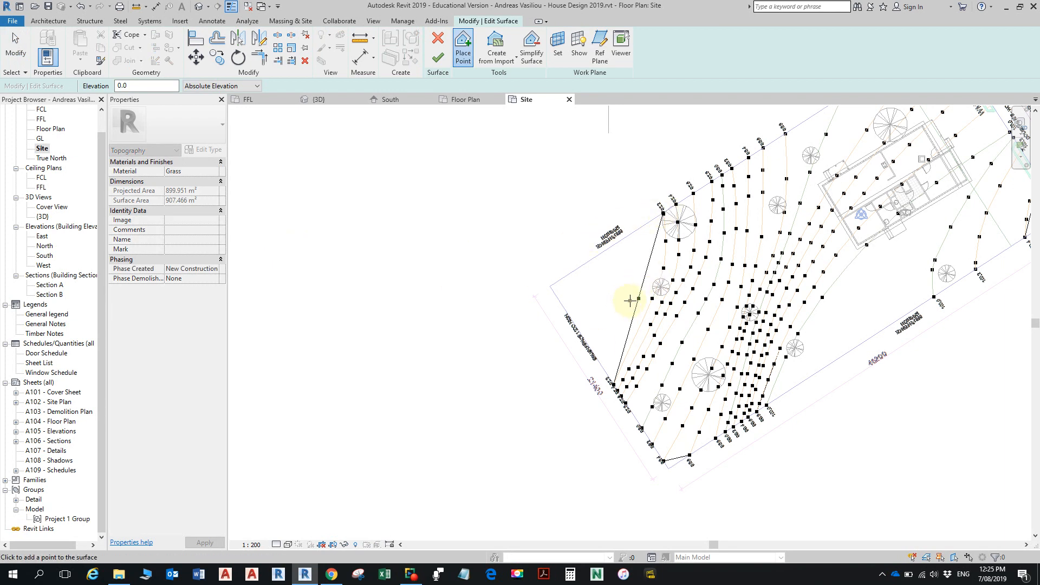
- Move the new midpoint boundary point to the uncovered lot corner where the two brush fence boundaries meet
key("Escape")
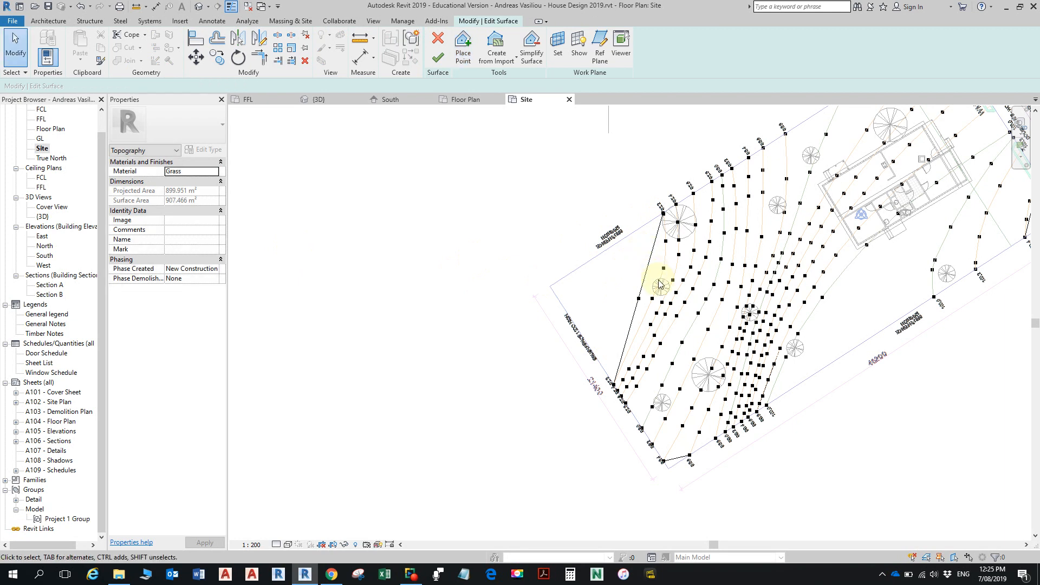
left_click(638, 299)
left_click_drag(638, 299, 550, 287)
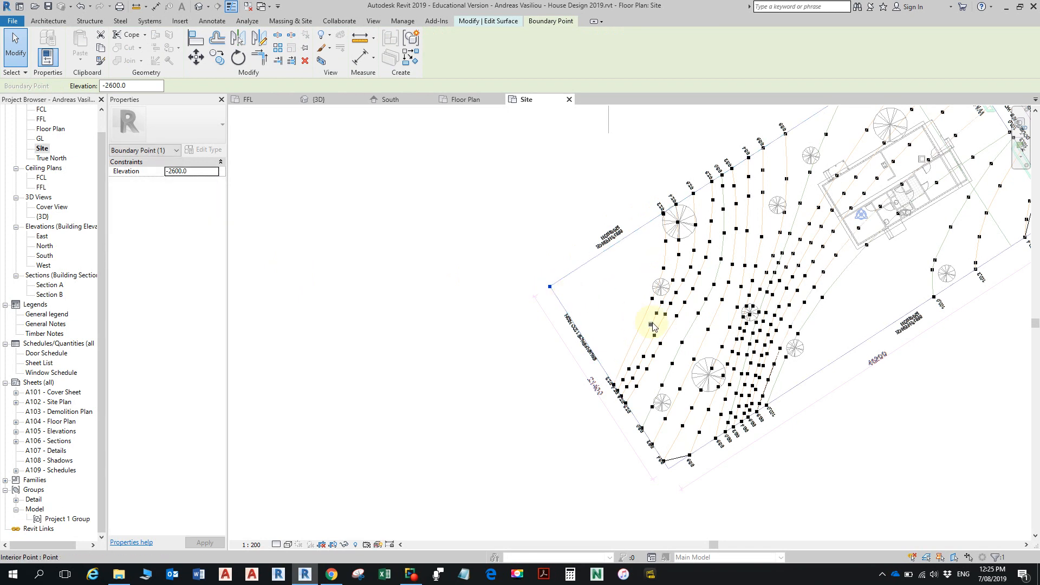
- Move the boundary point at the 99.2 contour's end to the adjacent lot corner beside the road-side green strip
scroll(674, 327, "down", 2)
middle_click_drag(693, 327, 599, 367)
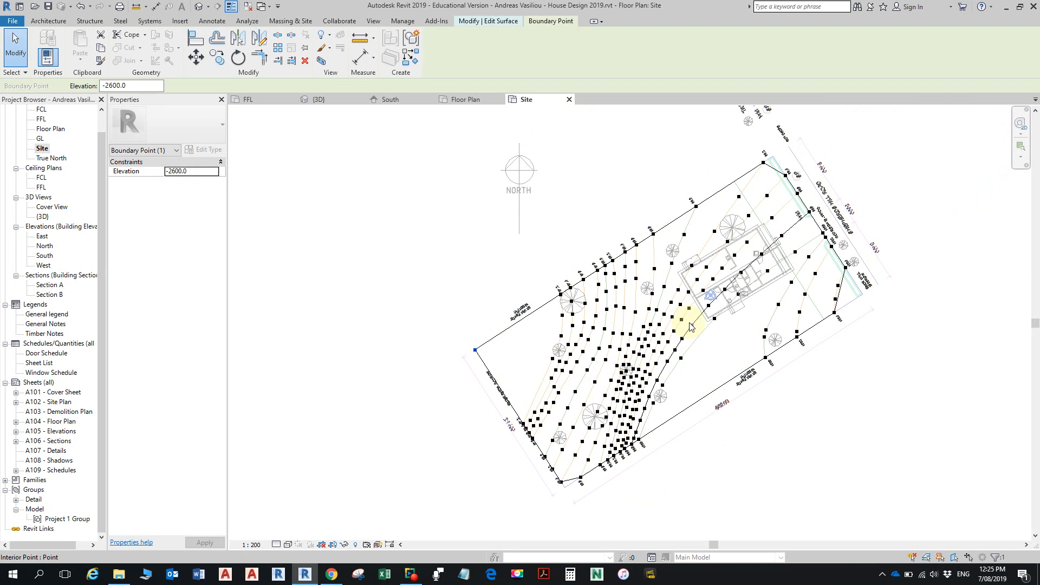
middle_click_drag(729, 288, 721, 329)
scroll(705, 323, "up", 2)
scroll(698, 320, "up", 5)
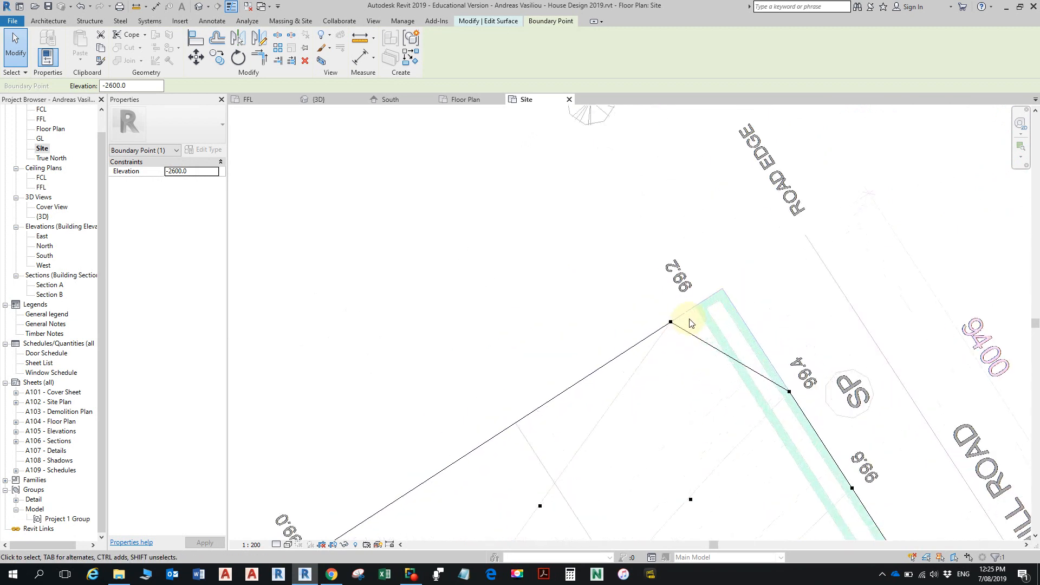
left_click_drag(661, 323, 738, 274)
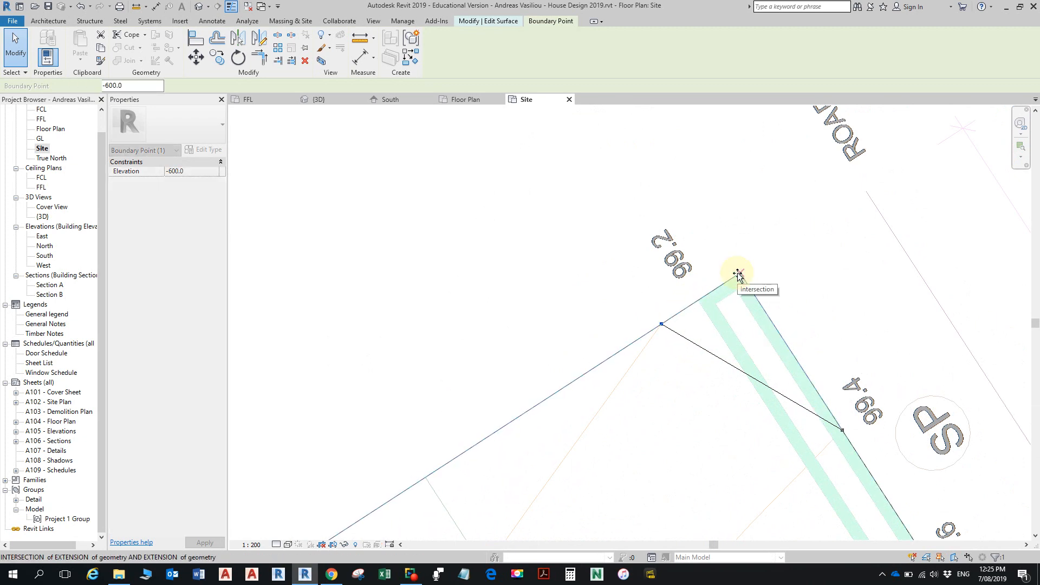
- Move the boundary point at the road-side end of the 100.4 contour to the lot corner beside the brick wall
scroll(737, 316, "down", 1)
scroll(737, 316, "down", 4)
middle_click_drag(727, 397, 738, 223)
middle_click_drag(763, 352, 645, 378)
scroll(753, 352, "up", 6)
left_click_drag(700, 391, 790, 341)
scroll(789, 344, "down", 8)
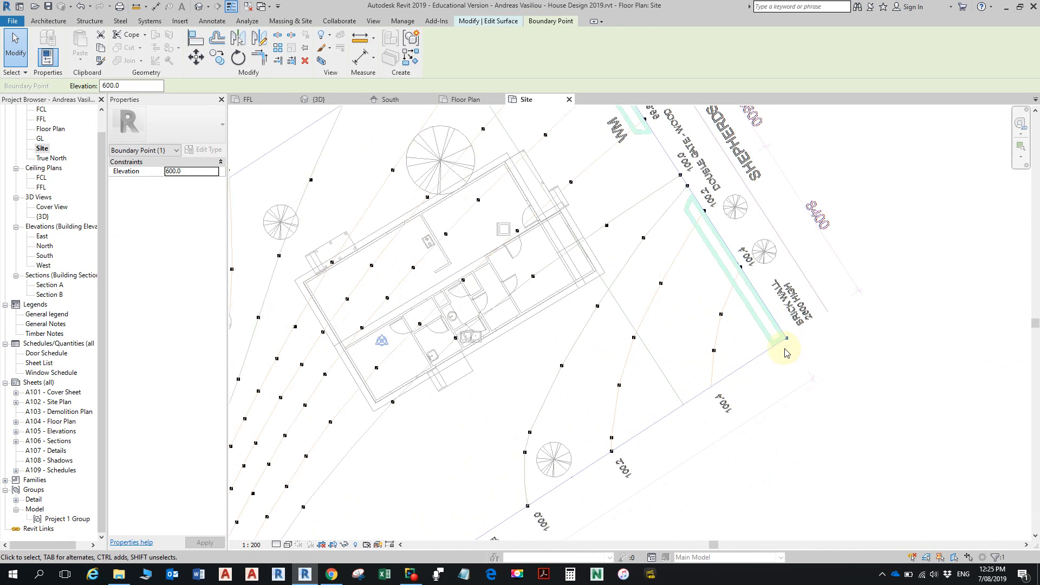
- Move the boundary point at the 98.4 contour's end to the remaining lot corner between the 98.4 and 98.6 contours
middle_click_drag(631, 397, 738, 325)
scroll(726, 350, "up", 7)
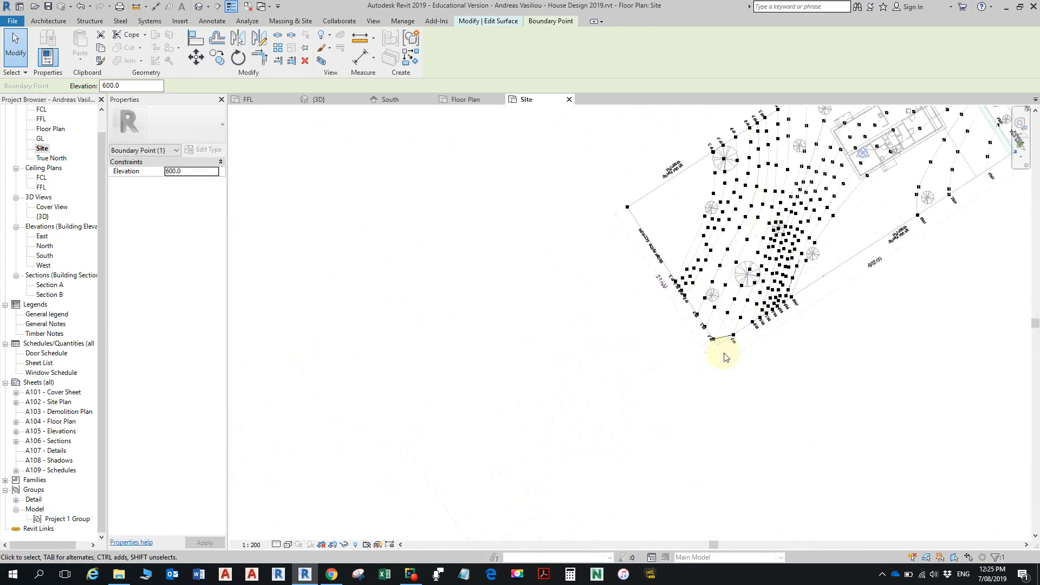
scroll(728, 341, "up", 1)
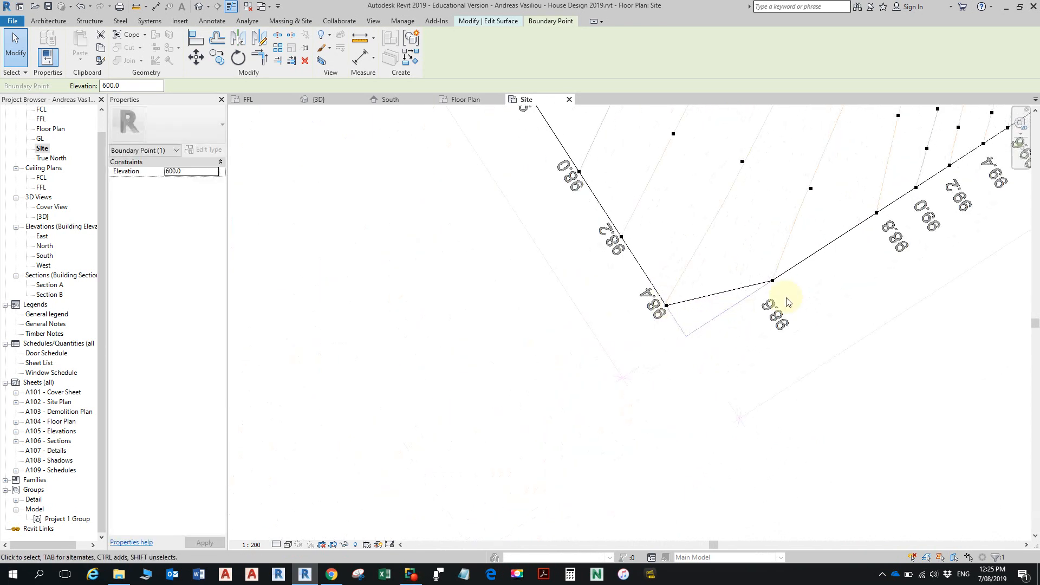
left_click_drag(667, 306, 686, 336)
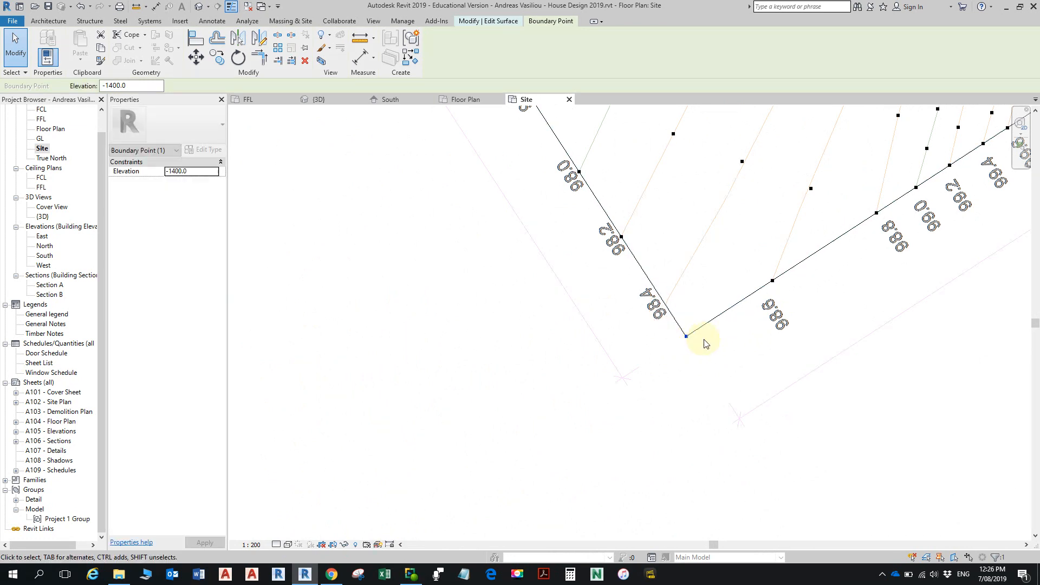
left_click(754, 346)
- Finish editing the toposurface once its boundary reaches all the lot corners
scroll(745, 327, "down", 2)
scroll(639, 247, "down", 4)
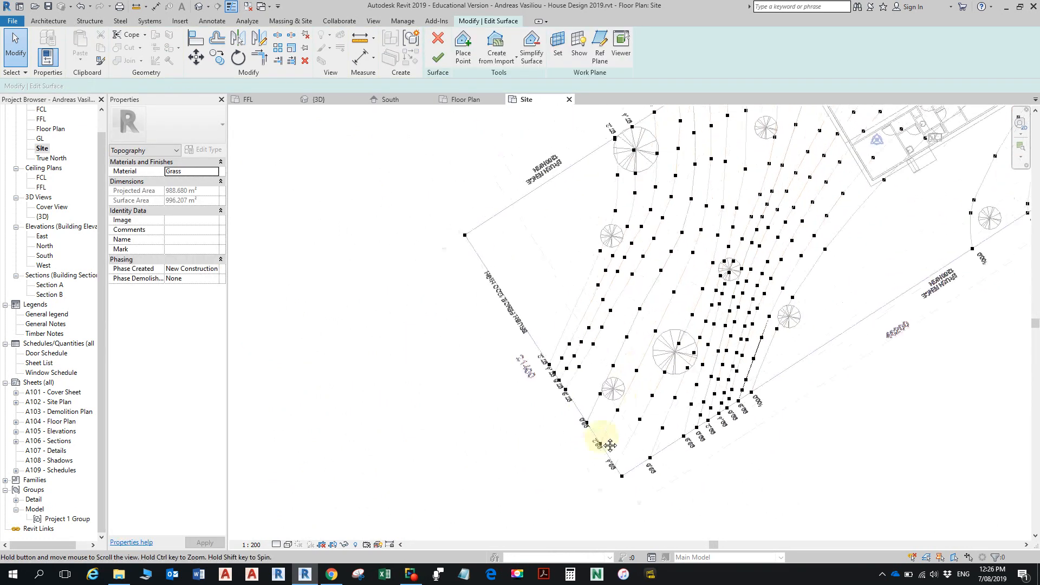
left_click(437, 55)
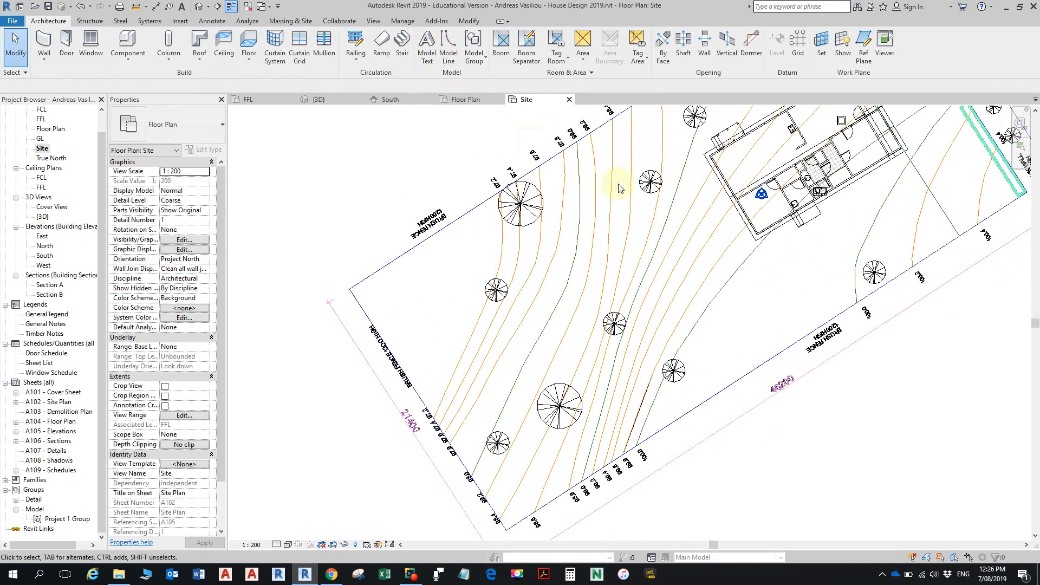
- Set the Site plan's visual style to Shaded and save the project
left_click(288, 544)
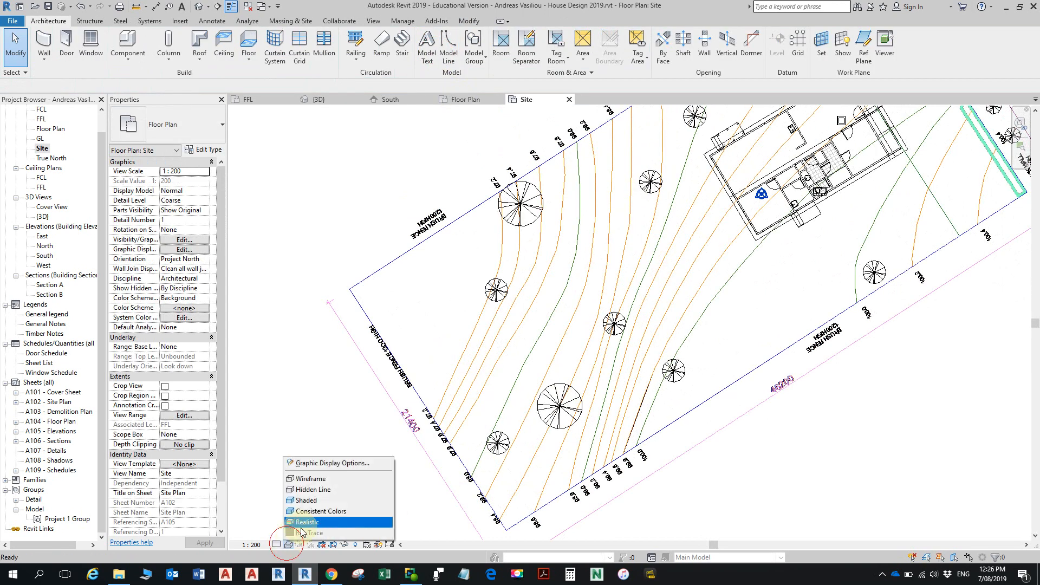
left_click(297, 492)
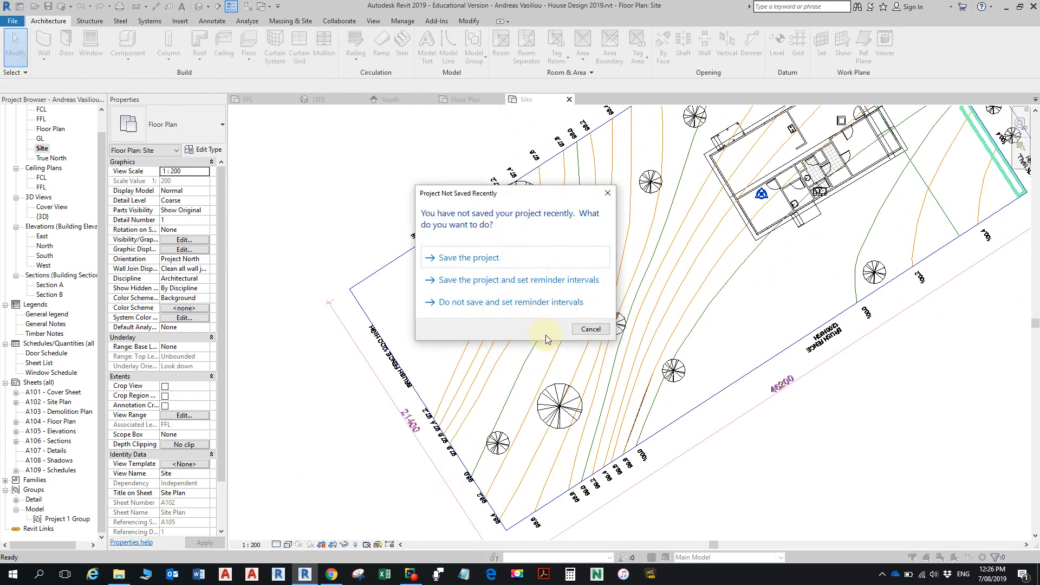
left_click(492, 259)
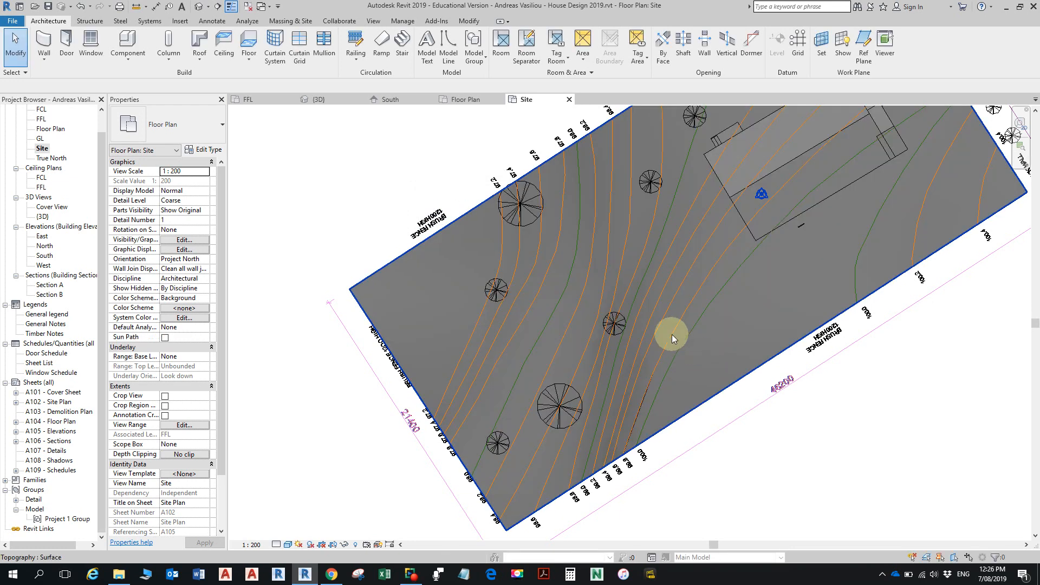
scroll(676, 324, "down", 3)
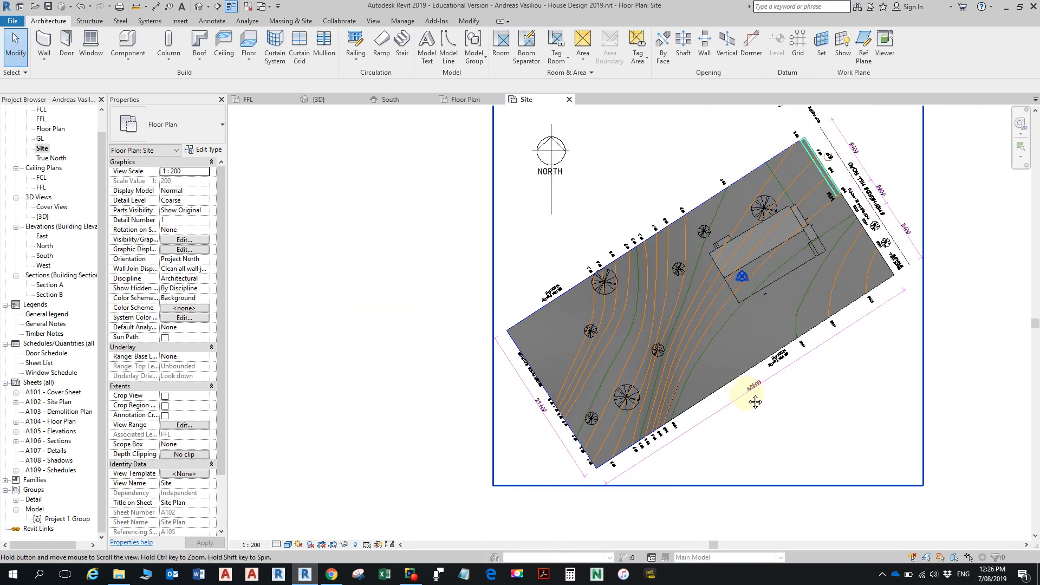
middle_click_drag(752, 391, 711, 451)
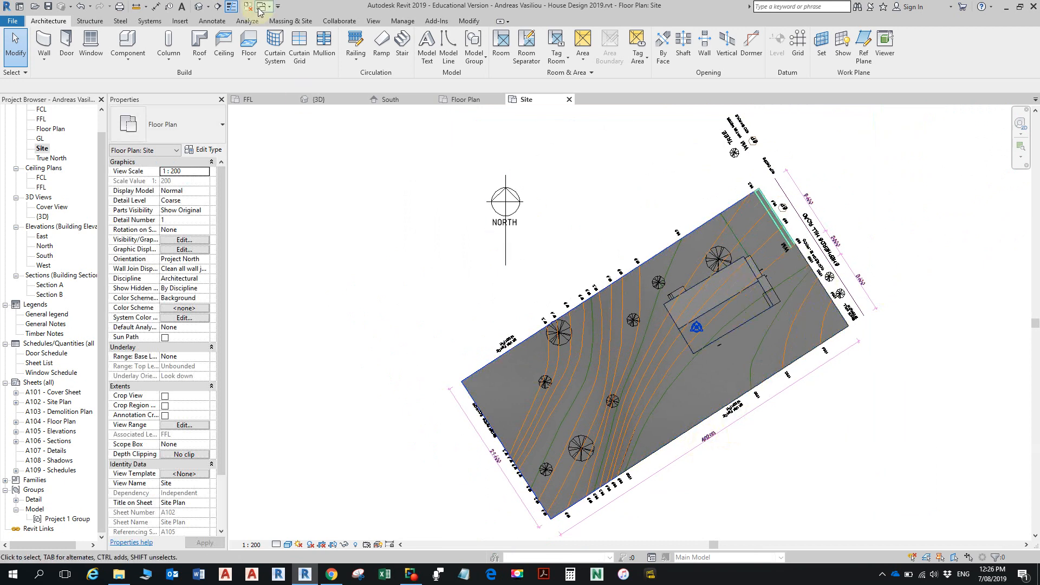
- Open the default 3D view and examine from several sides how the house's floor slab sits on the sloping terrain
left_click(201, 6)
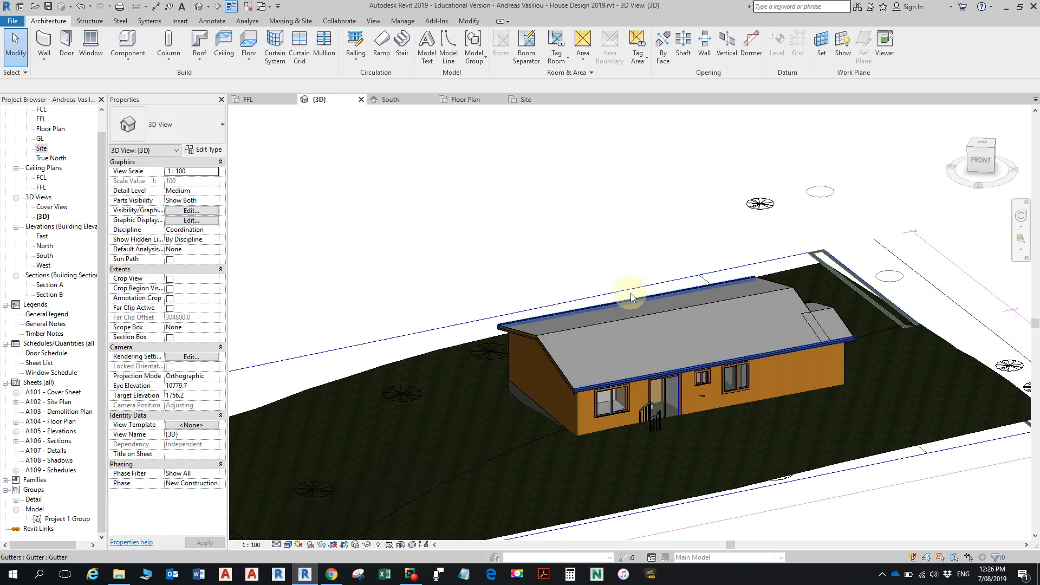
middle_click_drag(632, 293, 886, 362, "shift")
middle_click_drag(912, 349, 502, 386, "shift")
scroll(758, 328, "up", 4)
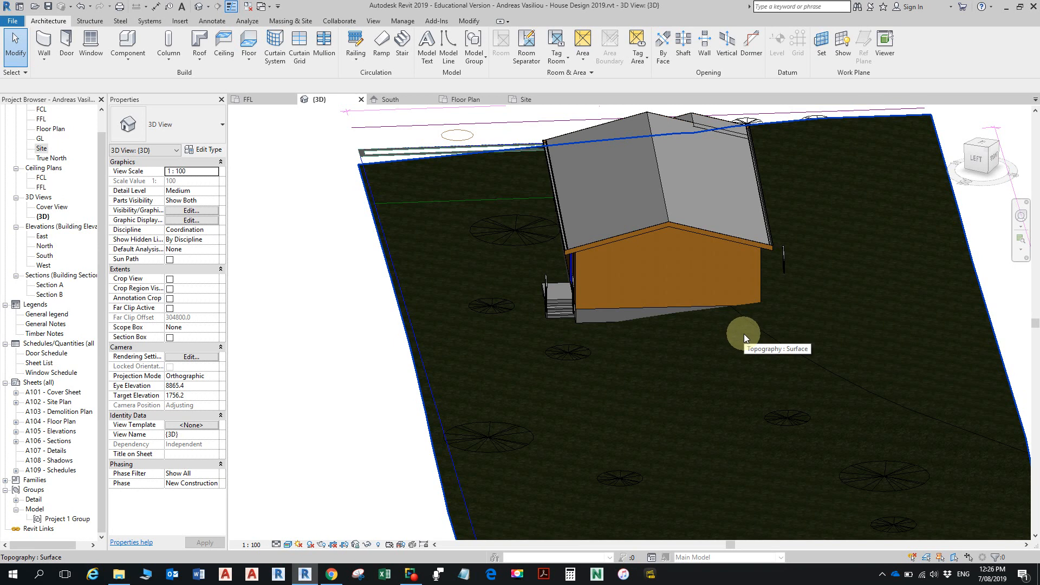
middle_click_drag(737, 329, 779, 324, "shift")
middle_click_drag(688, 343, 752, 366)
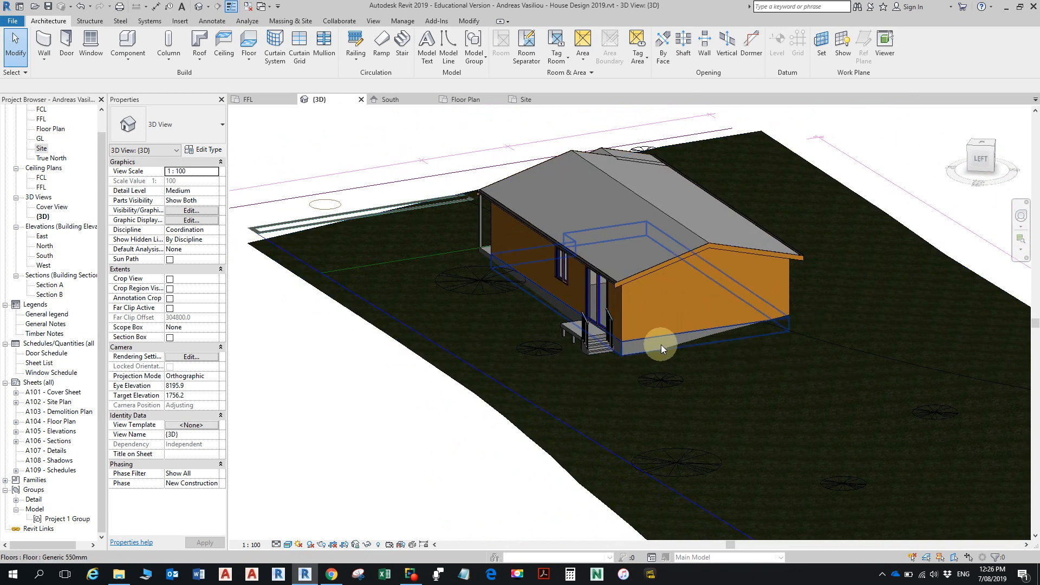
middle_click_drag(608, 353, 807, 311, "shift")
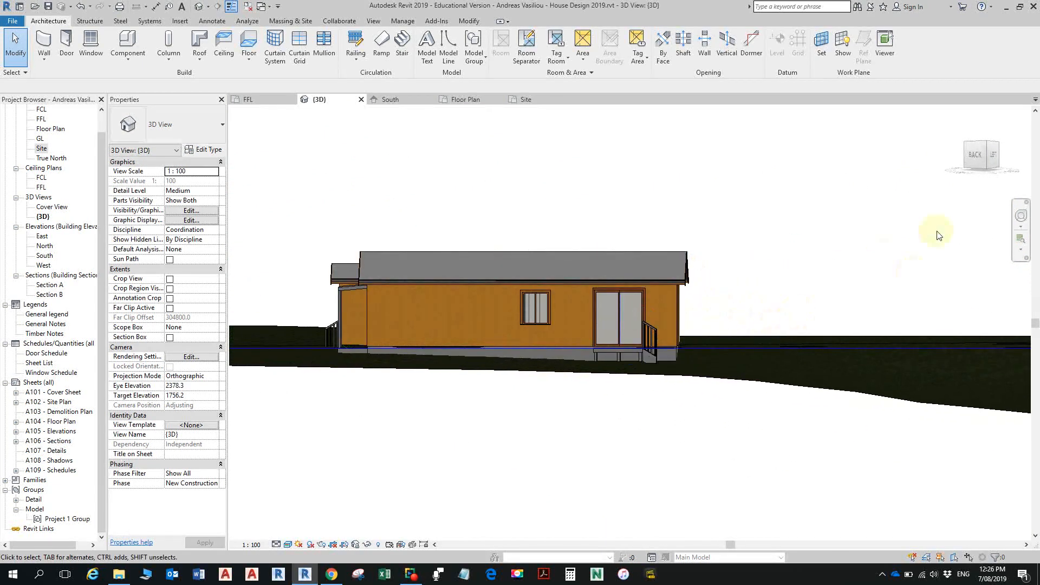
- Inspect the house from the back, checking how the rear stairs and the front entry railings meet the ground
left_click(975, 155)
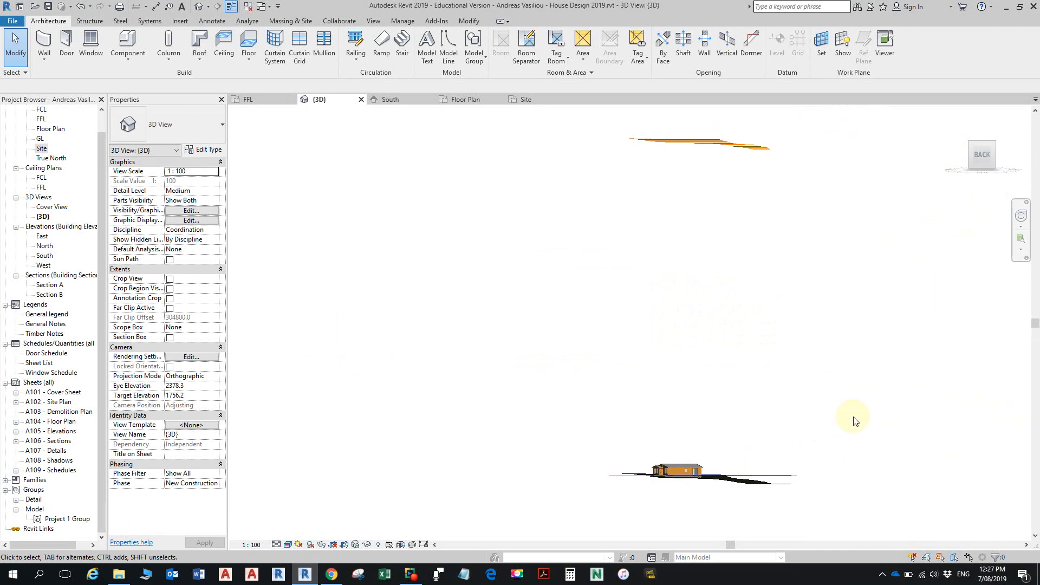
middle_click_drag(619, 511, 657, 403)
scroll(661, 395, "up", 15)
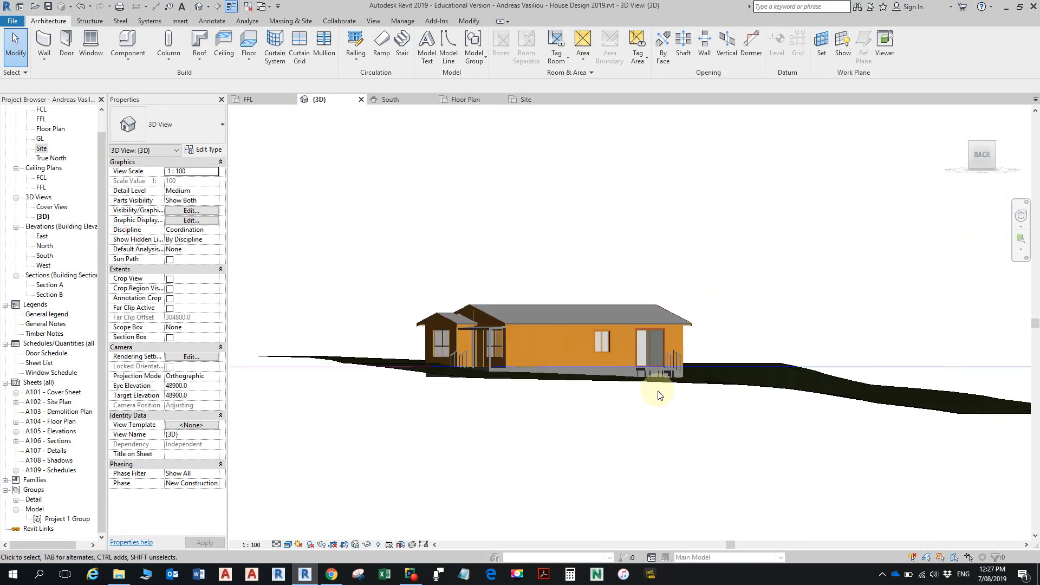
scroll(681, 379, "up", 4)
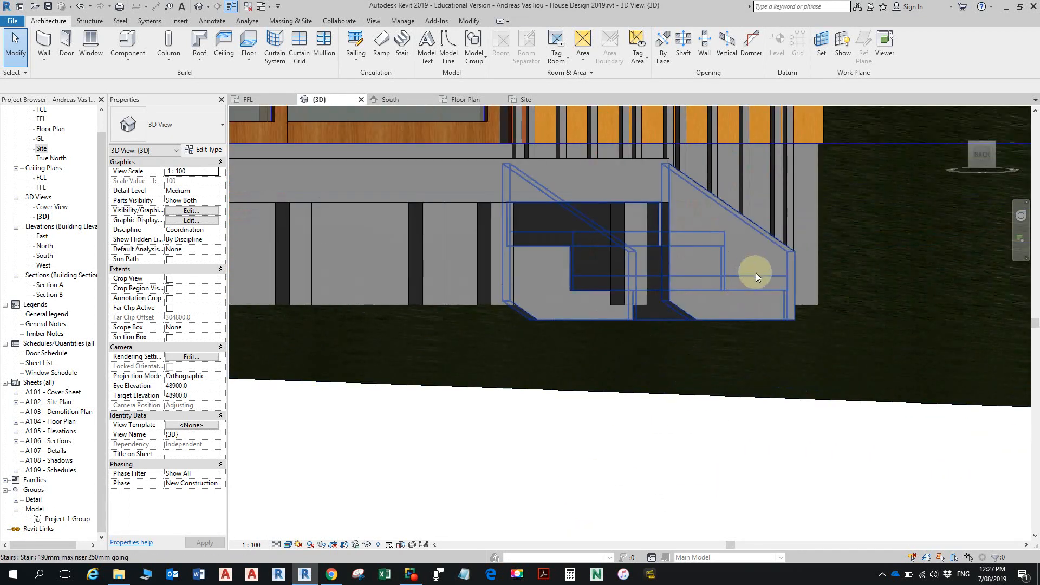
scroll(704, 336, "down", 8)
middle_click_drag(673, 318, 611, 394, "shift")
scroll(648, 313, "down", 4)
middle_click_drag(612, 297, 691, 284)
scroll(709, 320, "up", 2)
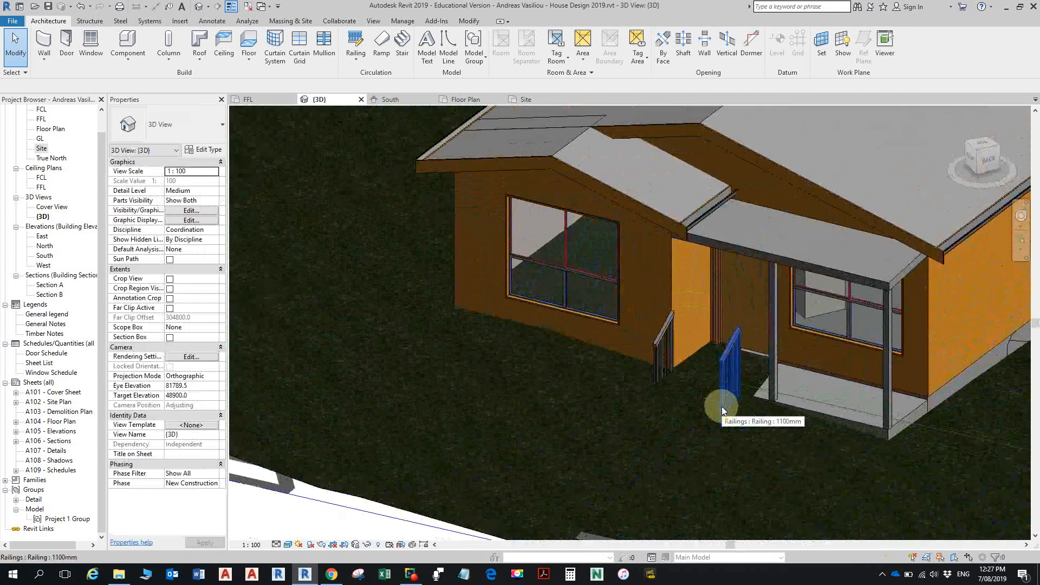
scroll(730, 382, "down", 4)
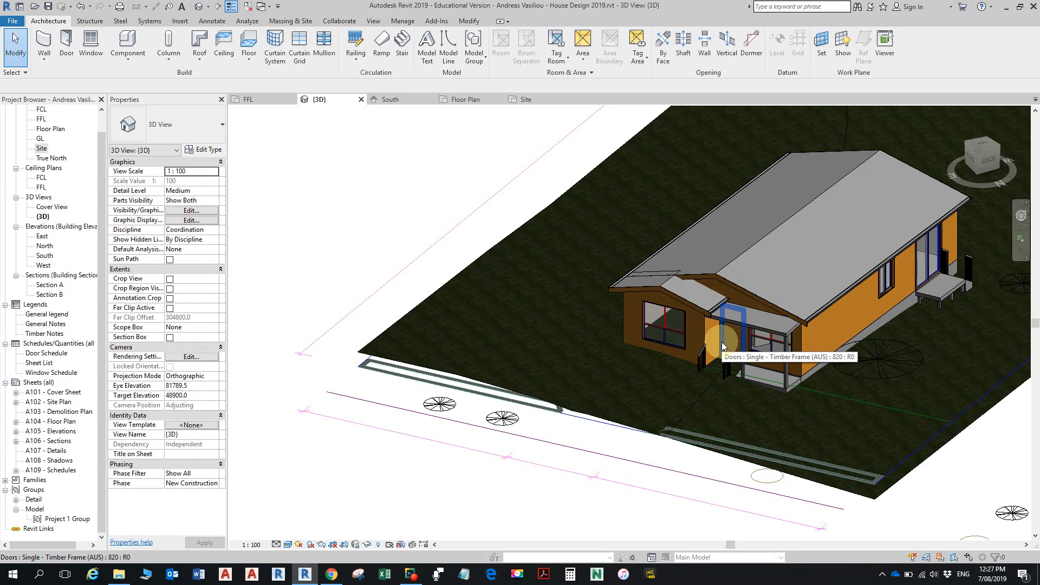
scroll(721, 342, "down", 3)
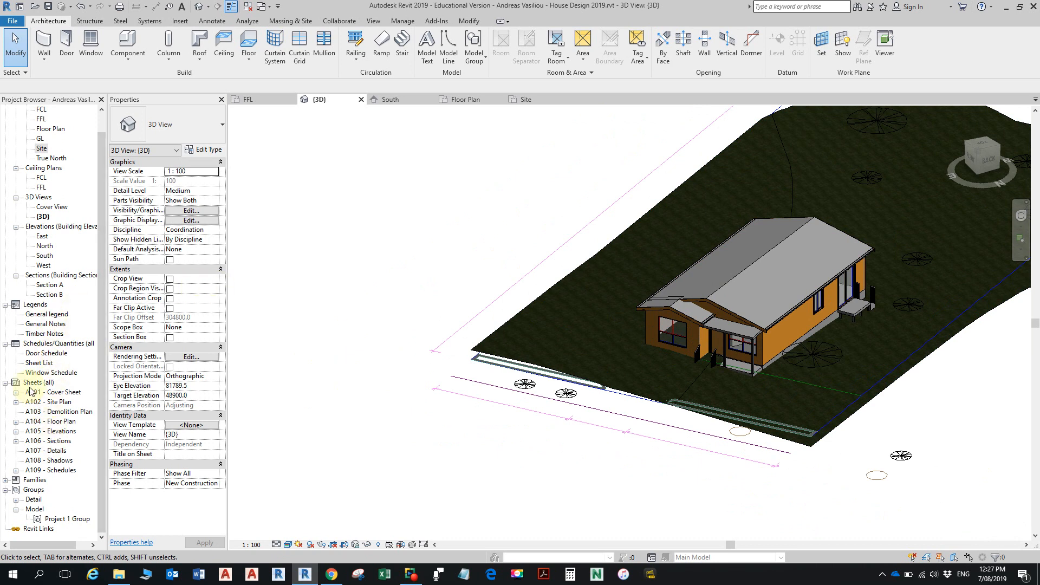
- Open the South elevation and examine the terrain line against the house base and the FFL and GL levels
double_click(44, 256)
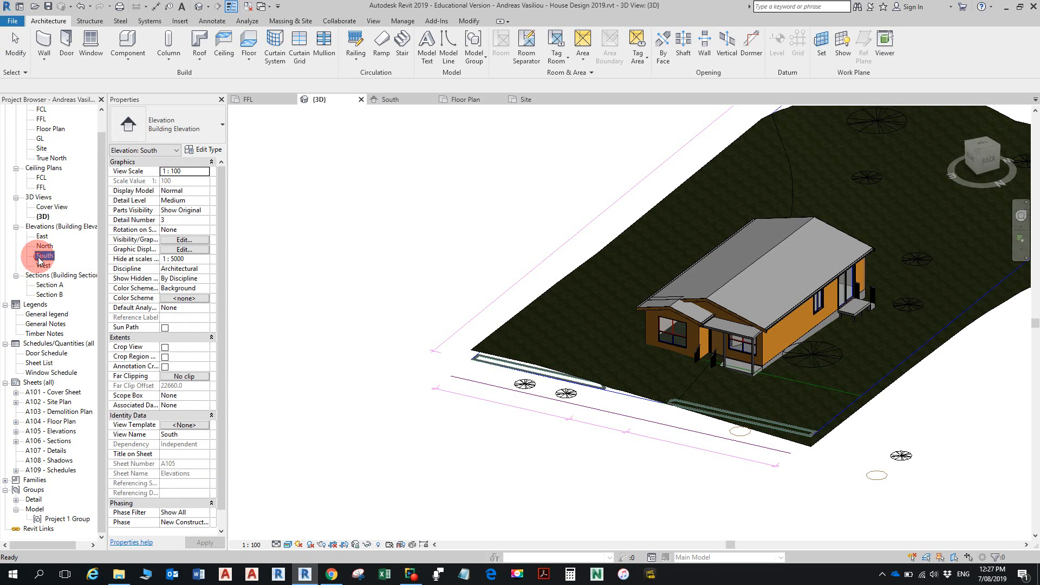
scroll(803, 323, "down", 1)
mouse_move(794, 308)
middle_mouse_down()
mouse_move(666, 350)
mouse_move(744, 327)
mouse_move(668, 353)
mouse_move(725, 341)
middle_mouse_up()
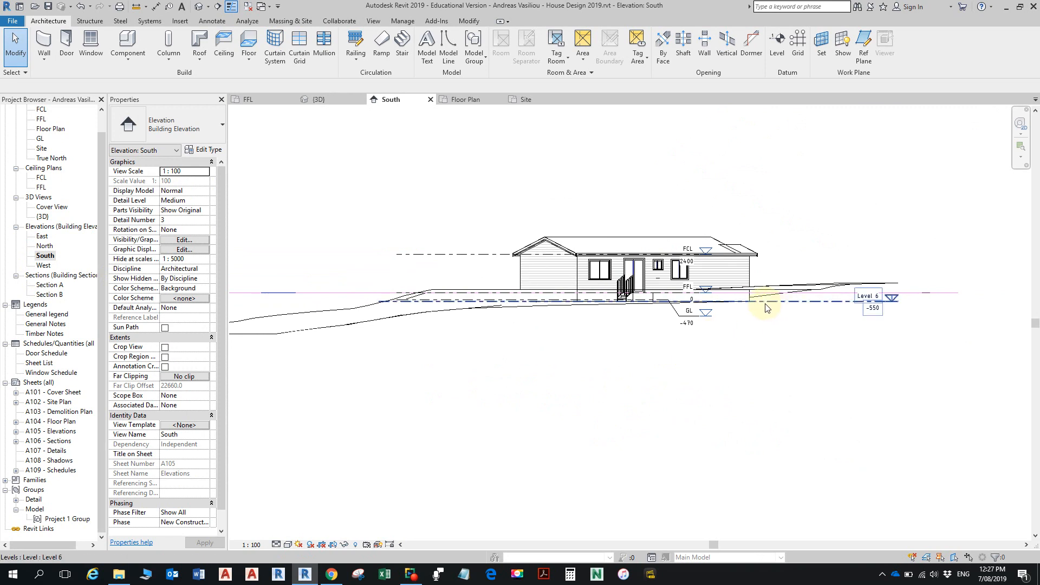
scroll(761, 302, "up", 2)
scroll(740, 272, "up", 2)
mouse_move(757, 292)
middle_mouse_down()
mouse_move(911, 287)
mouse_move(898, 295)
middle_mouse_up()
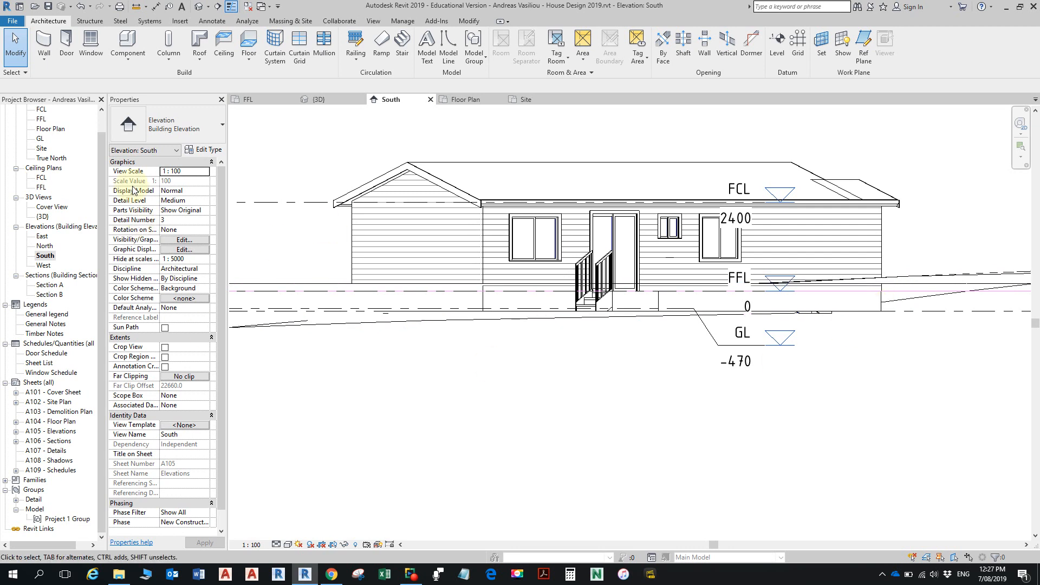
- Open the Floor Plan view and disable its Crop View so the whole site is shown
double_click(48, 131)
scroll(671, 295, "down", 4)
scroll(659, 315, "down", 3)
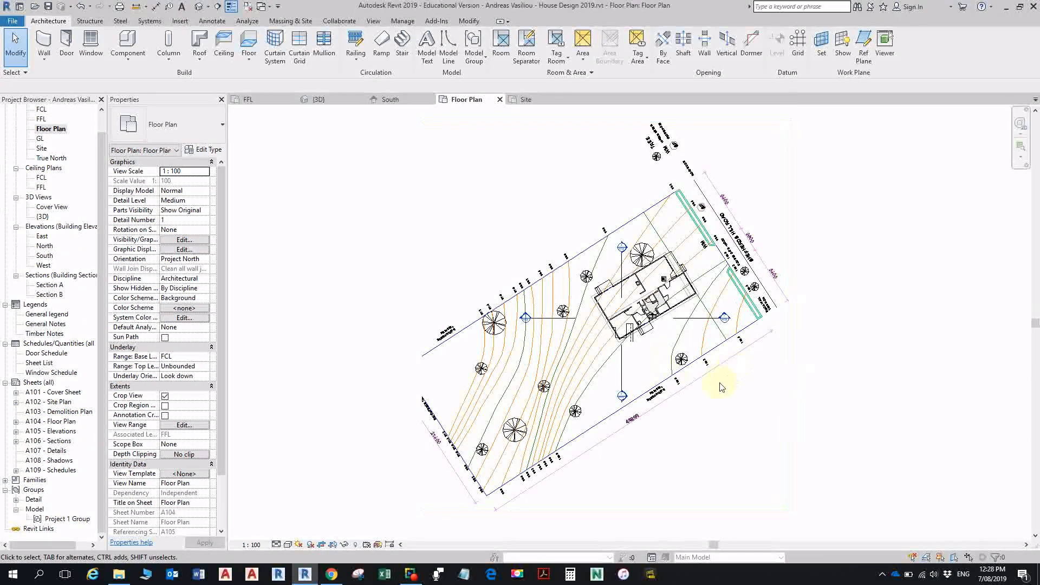
scroll(728, 379, "down", 2)
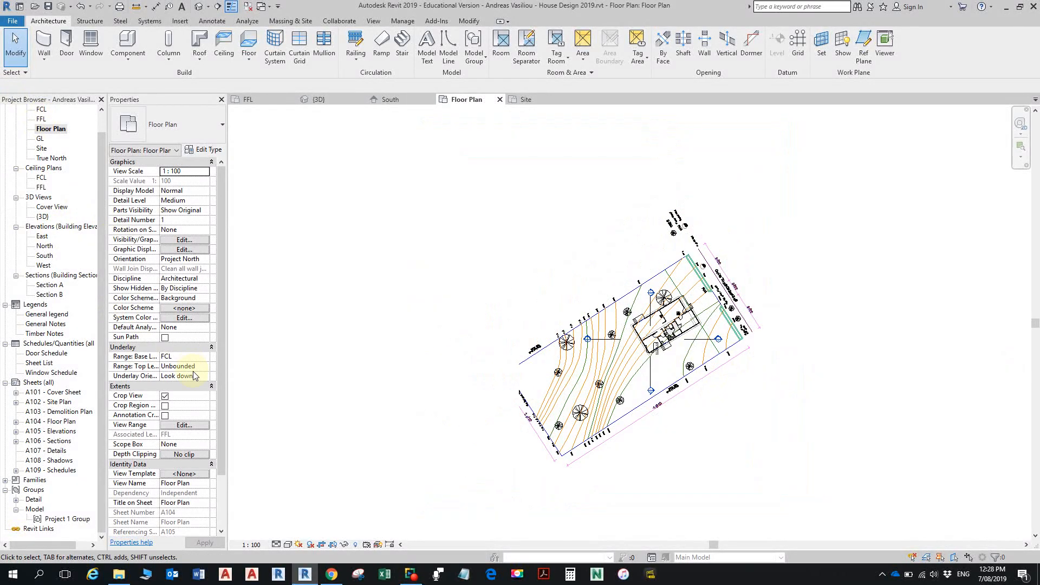
left_click(165, 396)
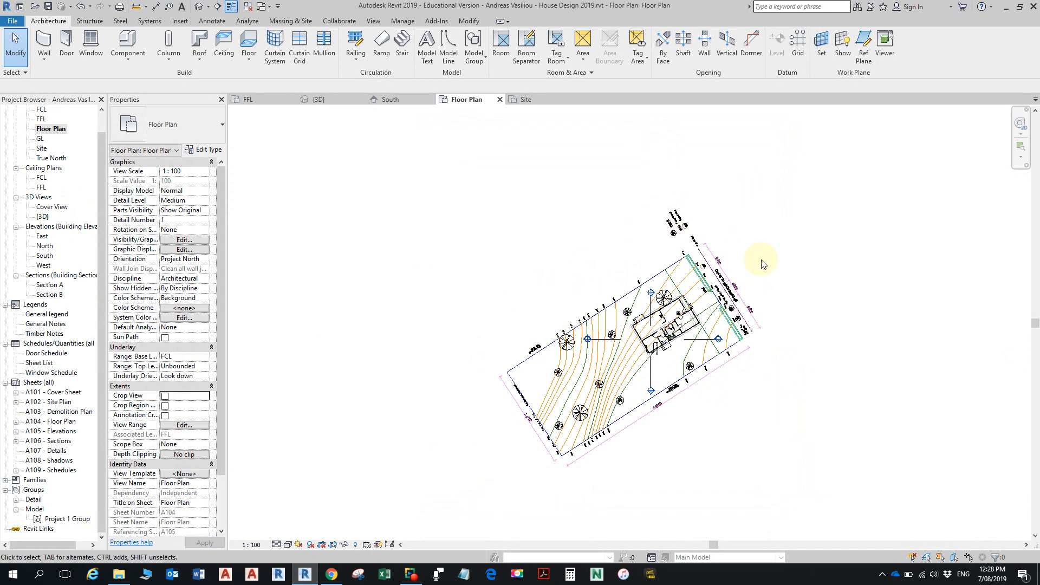
scroll(762, 282, "down", 1)
scroll(734, 365, "up", 1)
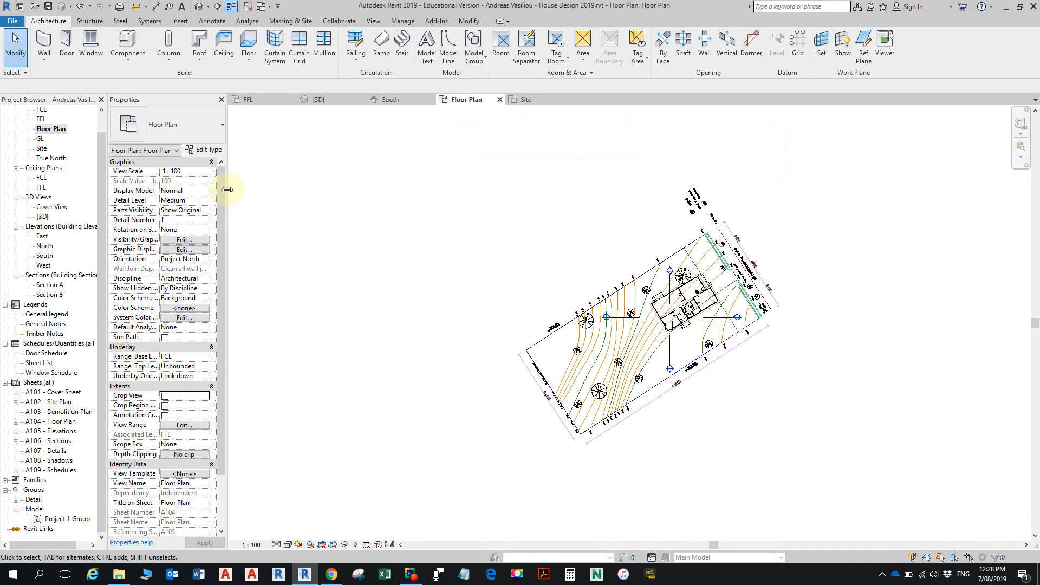
- Open the FFL floor plan, move the North elevation marker outside the lot's long upper boundary, and rotate it to face the house squarely
double_click(41, 119)
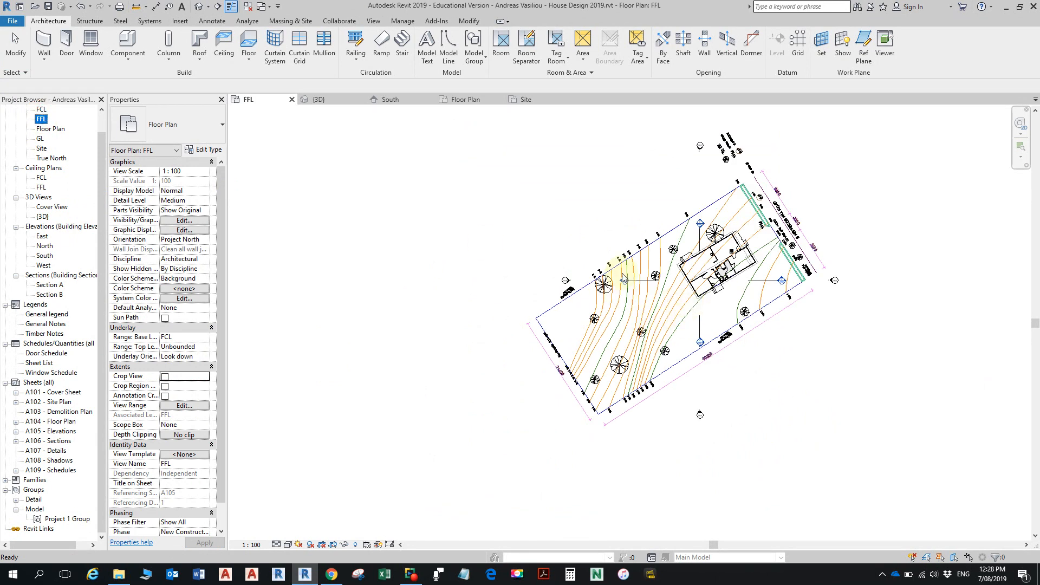
scroll(693, 147, "up", 6)
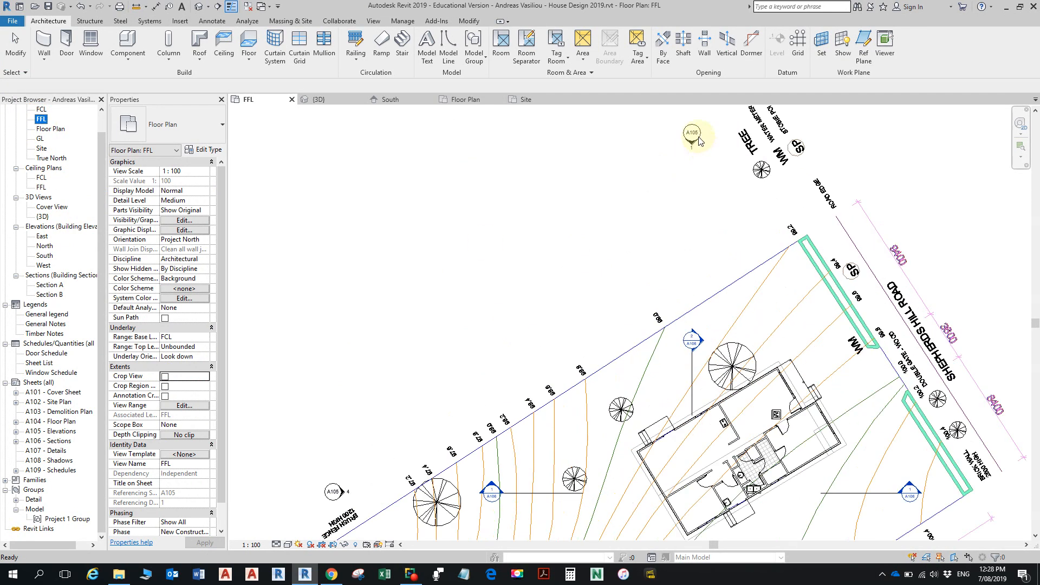
scroll(704, 164, "down", 2)
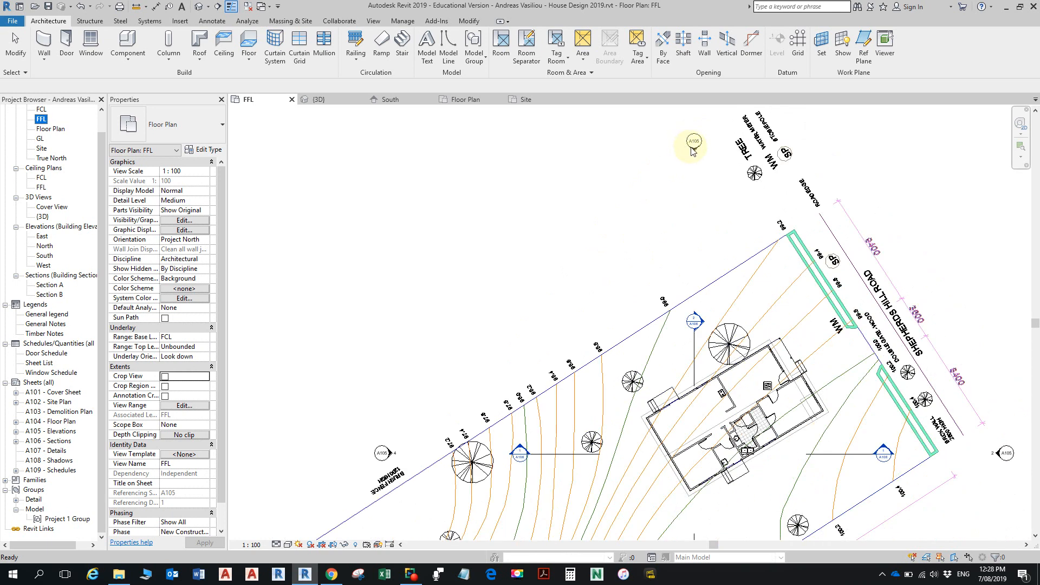
left_click(685, 140)
mouse_move(683, 141)
left_mouse_down()
mouse_move(597, 195)
mouse_move(495, 329)
left_mouse_up()
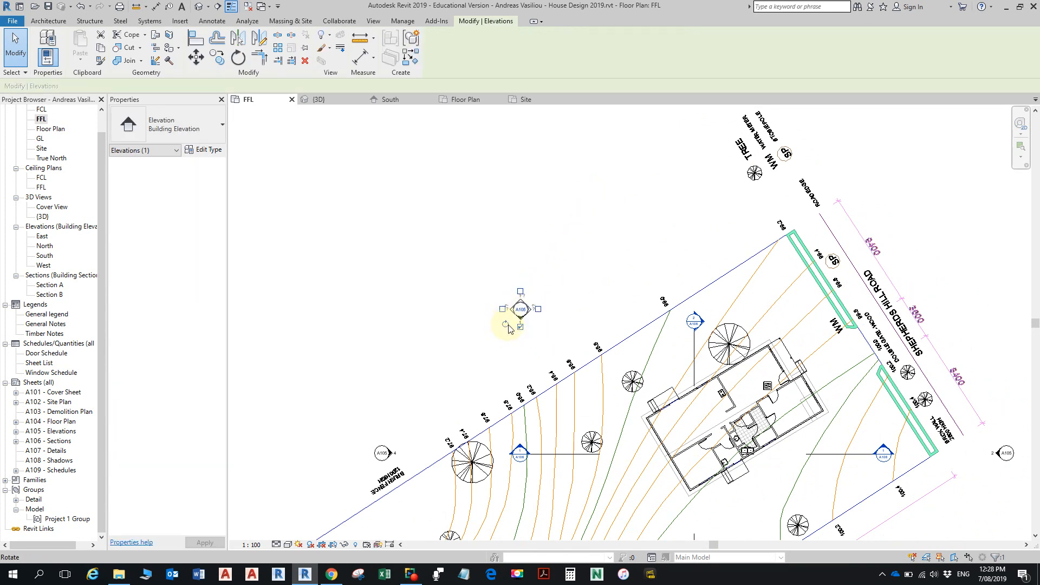
left_click_drag(506, 325, 517, 334)
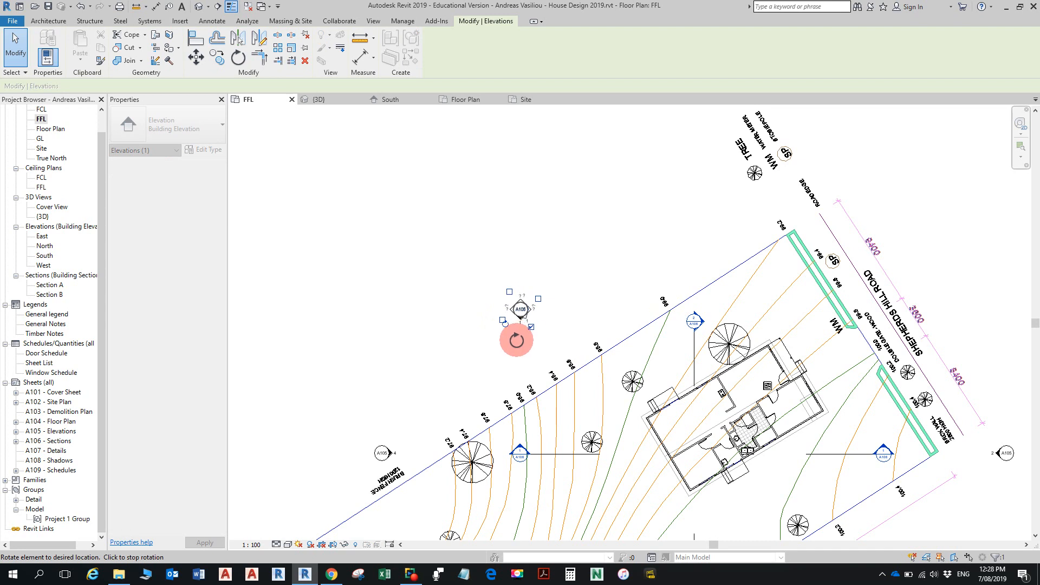
left_click_drag(517, 340, 531, 339)
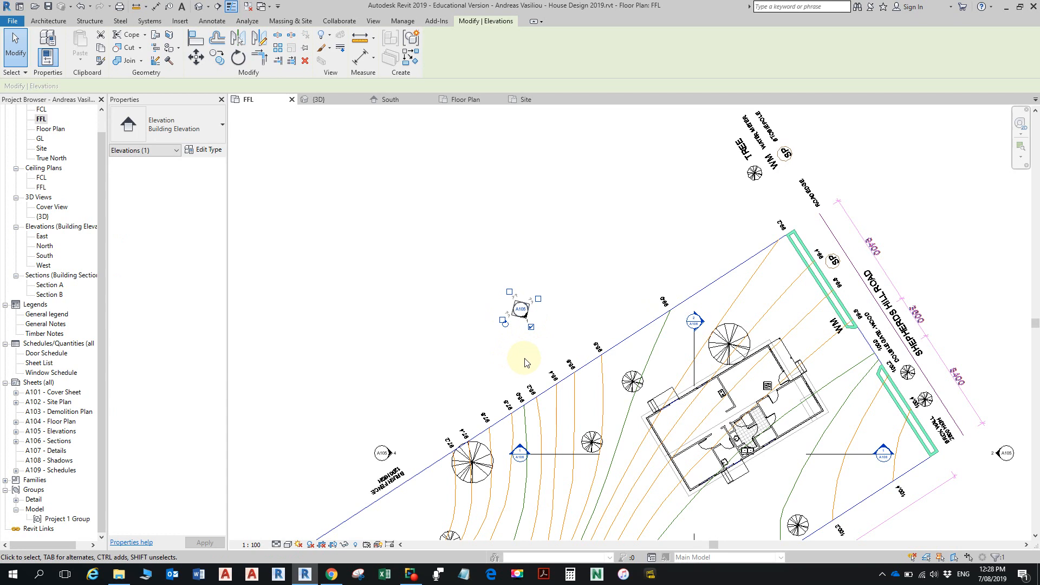
- Move the West elevation marker outside the 21400 rear boundary and rotate it to face the end of the rotated house
scroll(528, 348, "down", 2)
middle_click_drag(565, 298, 703, 151)
mouse_move(598, 292)
middle_mouse_down()
mouse_move(603, 273)
mouse_move(594, 287)
middle_mouse_up()
mouse_move(553, 237)
left_mouse_down()
mouse_move(593, 271)
mouse_move(520, 332)
mouse_move(522, 413)
mouse_move(544, 414)
left_mouse_up()
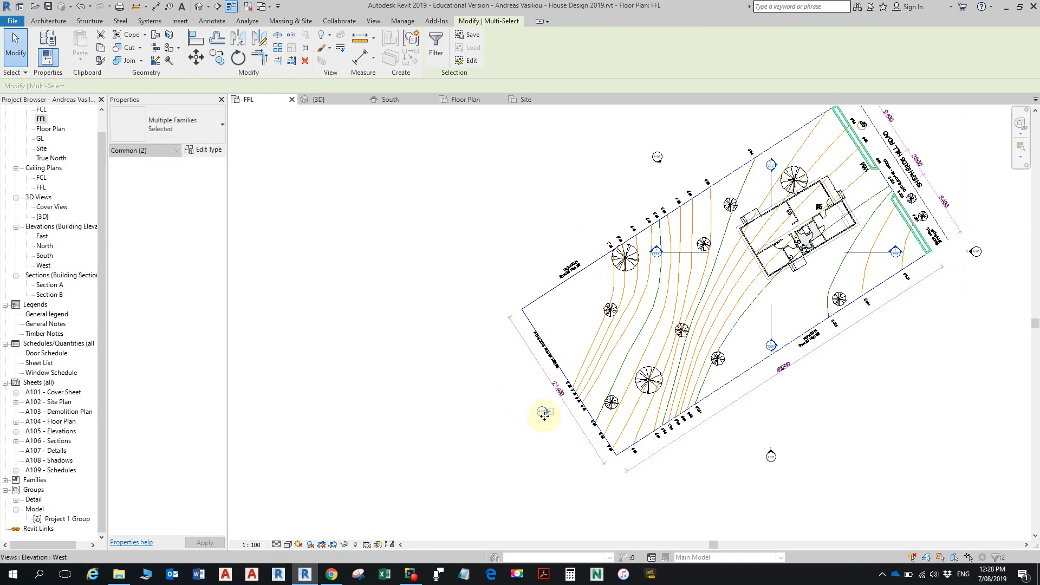
scroll(547, 415, "up", 5)
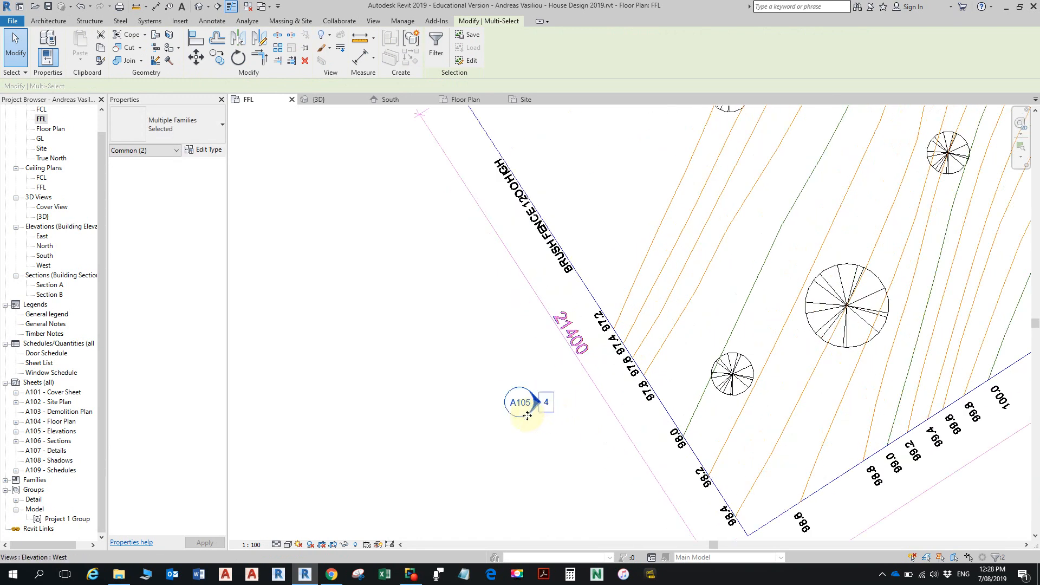
left_click(523, 421)
key("Escape")
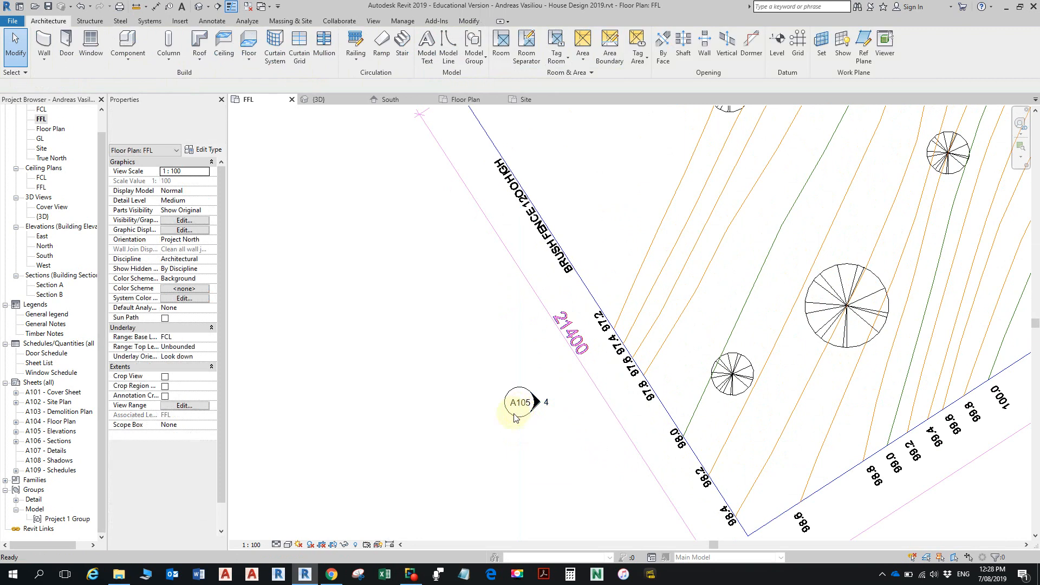
left_click(515, 417)
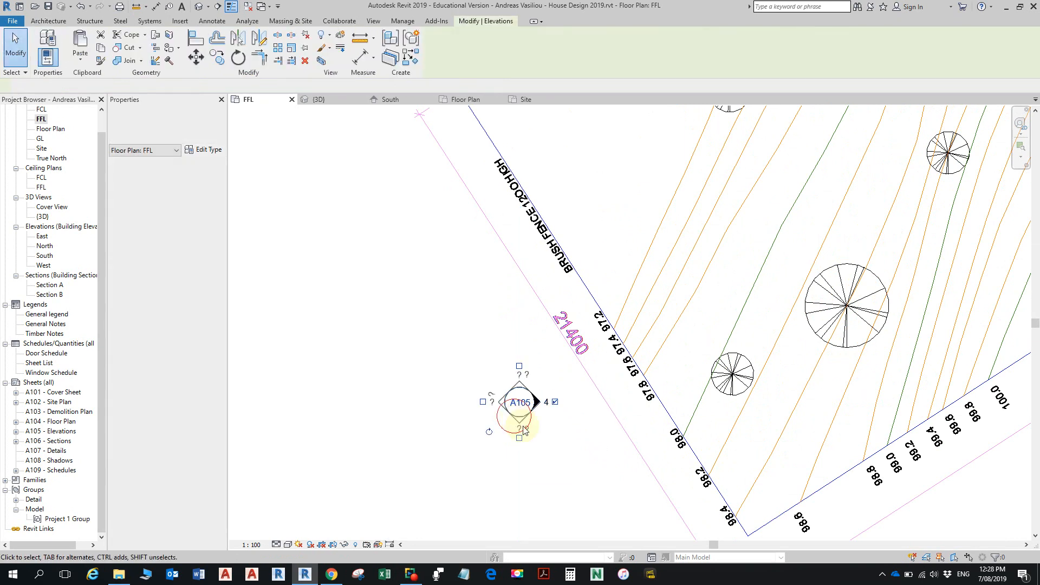
left_click_drag(489, 431, 509, 447)
scroll(722, 359, "down", 2)
- Move the South elevation marker outside the 48200 brush-fence boundary opposite the house and rotate it square to the house's long wall
middle_click_drag(721, 359, 399, 344)
left_click(734, 347)
mouse_move(661, 424)
left_mouse_down()
mouse_move(735, 473)
mouse_move(750, 429)
mouse_move(875, 284)
left_mouse_up()
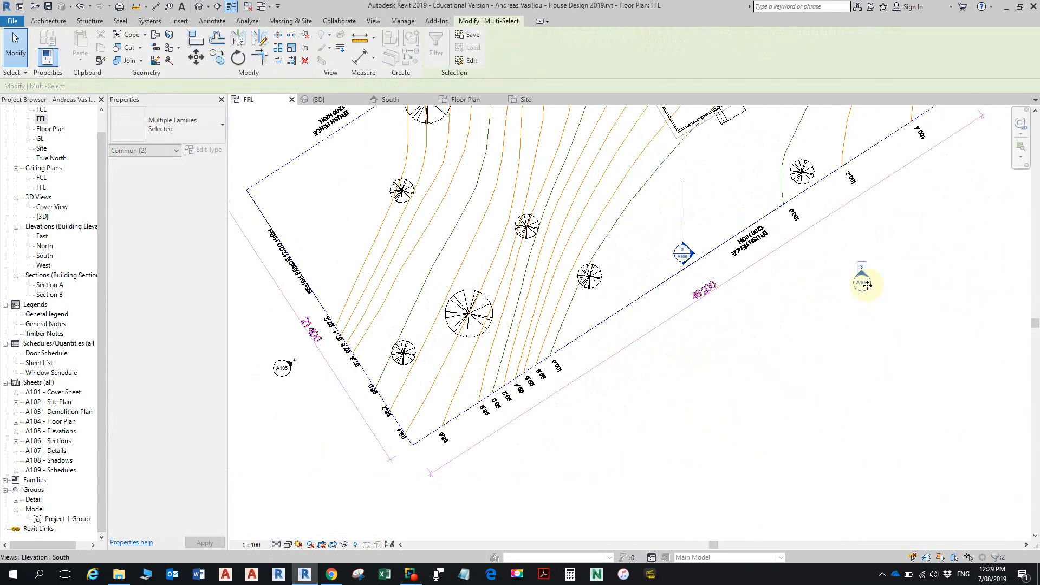
left_click(879, 280)
left_click(861, 285)
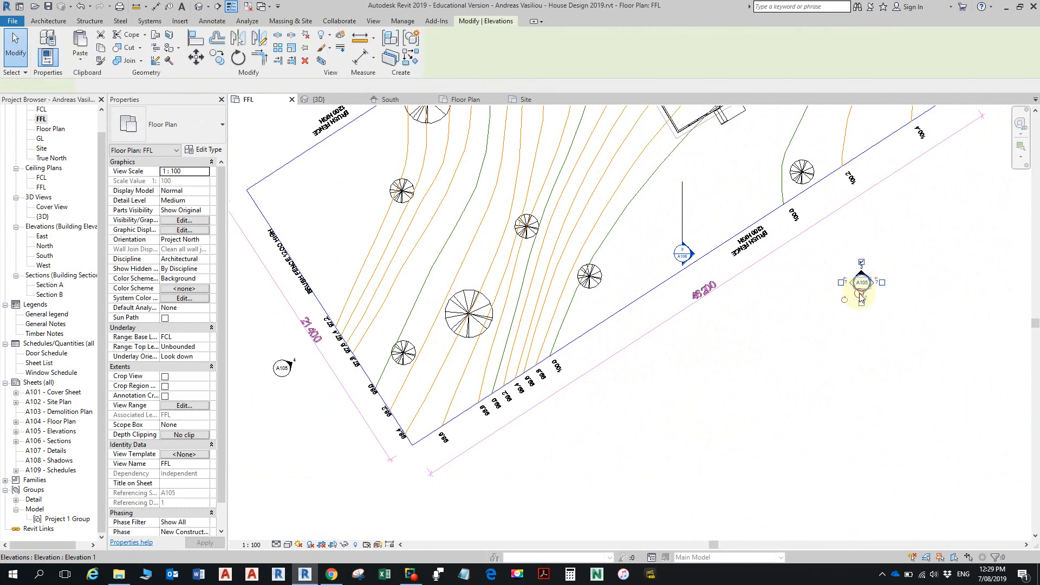
left_click_drag(844, 300, 854, 318)
scroll(890, 250, "down", 5)
- Move the East elevation marker beyond Shepherds Hill Road, in line with the house, and rotate it to face the street-side wall
middle_click_drag(852, 244, 590, 402)
left_click(708, 342)
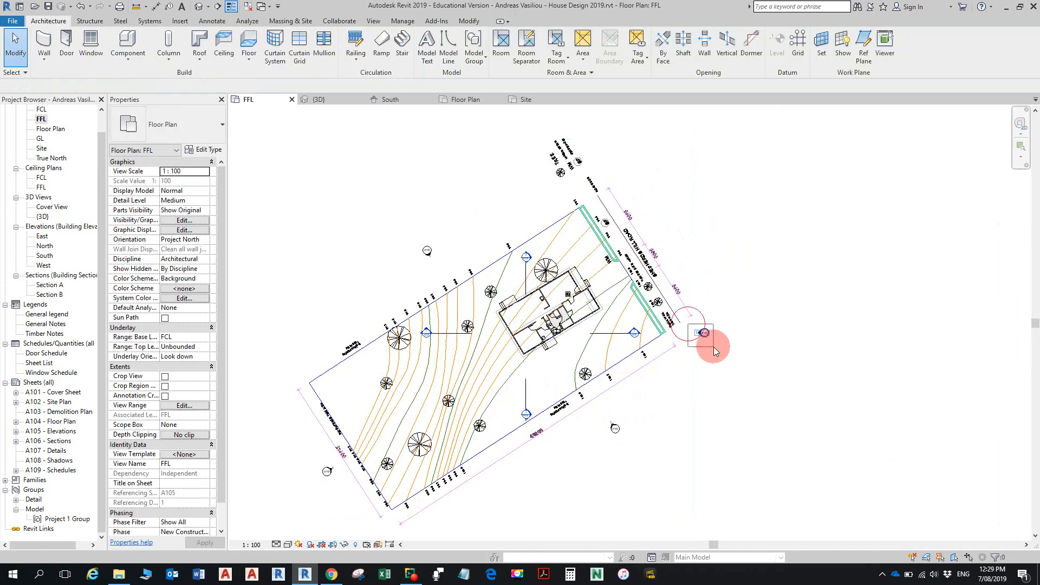
left_click(704, 333)
mouse_move(704, 332)
left_mouse_down()
mouse_move(720, 274)
mouse_move(676, 241)
left_mouse_up()
key("Escape")
scroll(677, 241, "up", 6)
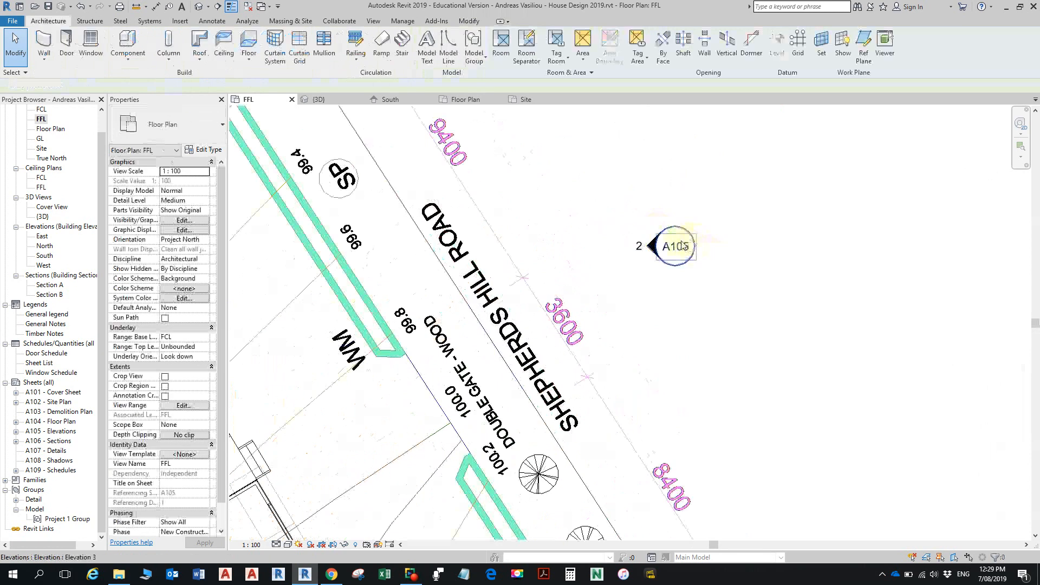
left_click(670, 268)
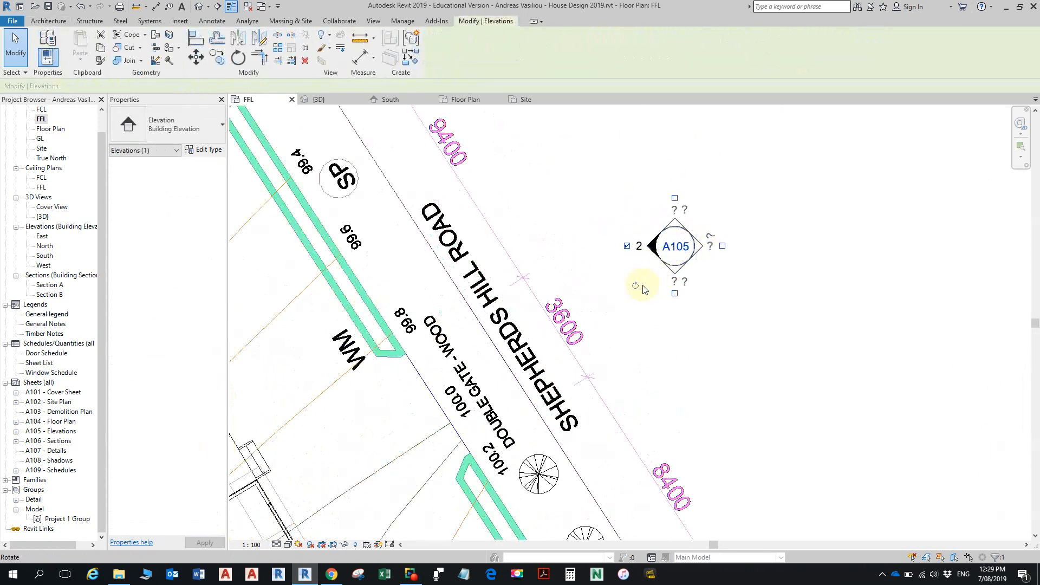
mouse_move(636, 291)
left_mouse_down()
mouse_move(664, 311)
mouse_move(679, 290)
left_mouse_up()
key("Escape")
scroll(728, 252, "down", 3)
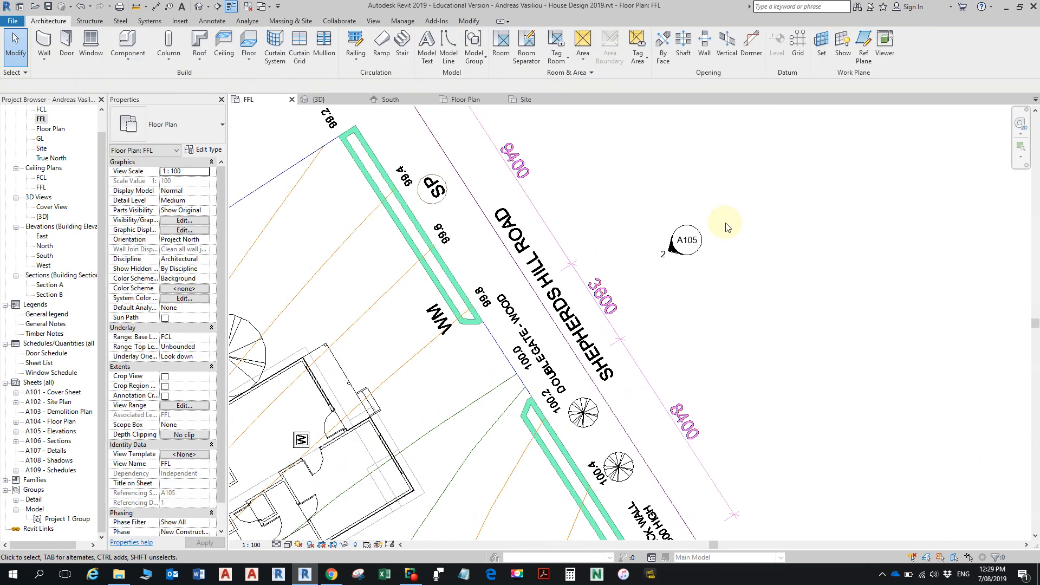
scroll(704, 284, "down", 5)
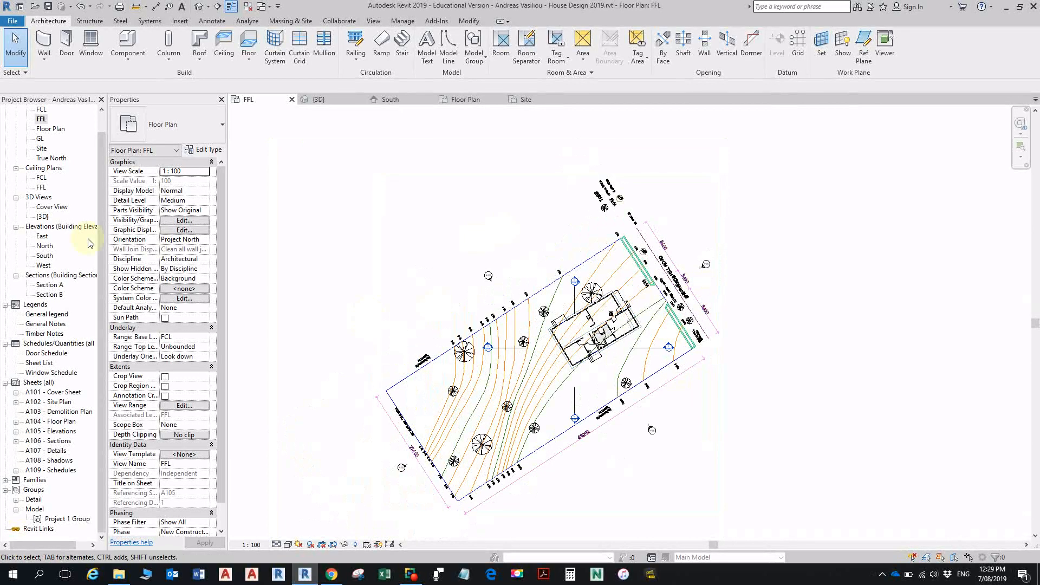
- Open the South elevation and examine how the realigned view shows the house, stair railings and terrain near the level heads
left_click(637, 428)
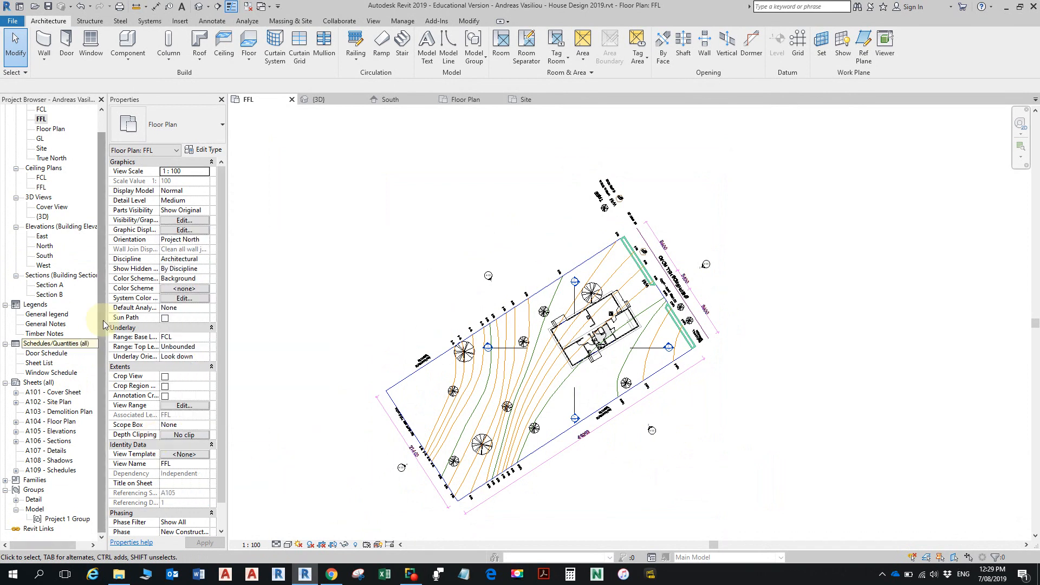
double_click(44, 256)
scroll(664, 366, "down", 1)
middle_click_drag(664, 367, 786, 372)
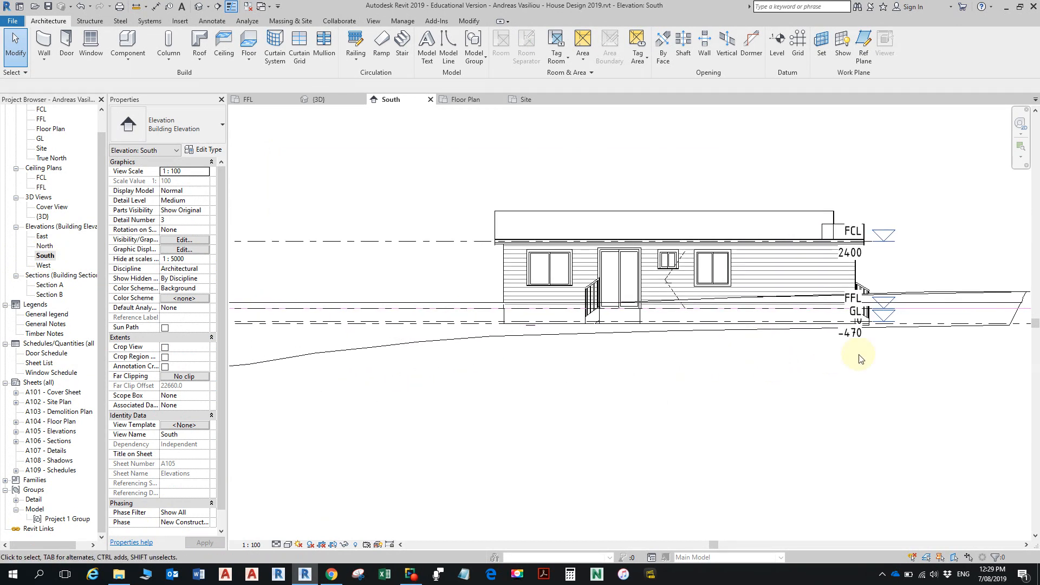
scroll(781, 321, "up", 2)
middle_click_drag(835, 309, 761, 327)
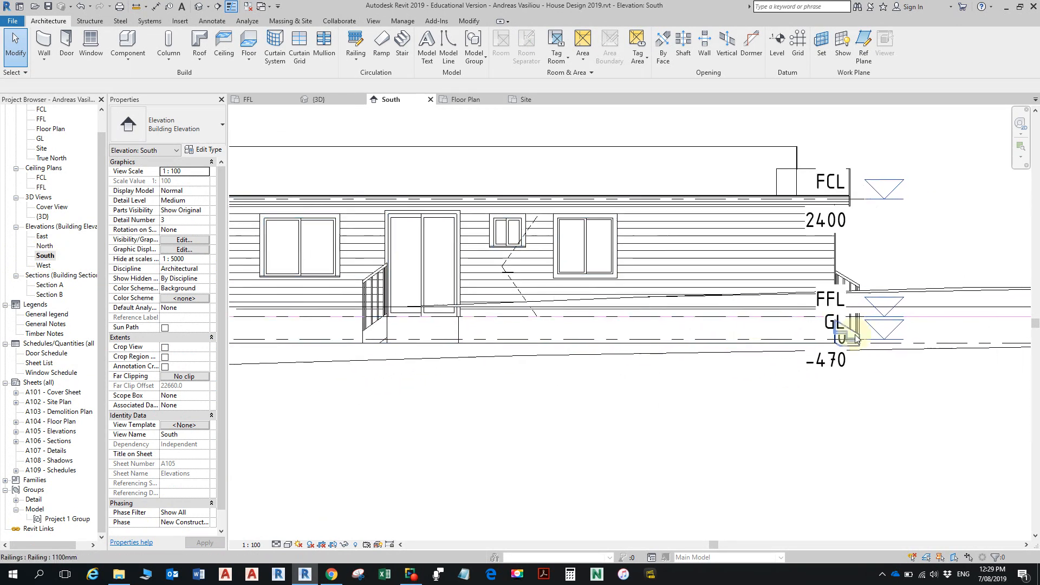
- Try the Shaded visual style on the South elevation to inspect the slab against the ground, and return to Hidden Line
left_click(287, 545)
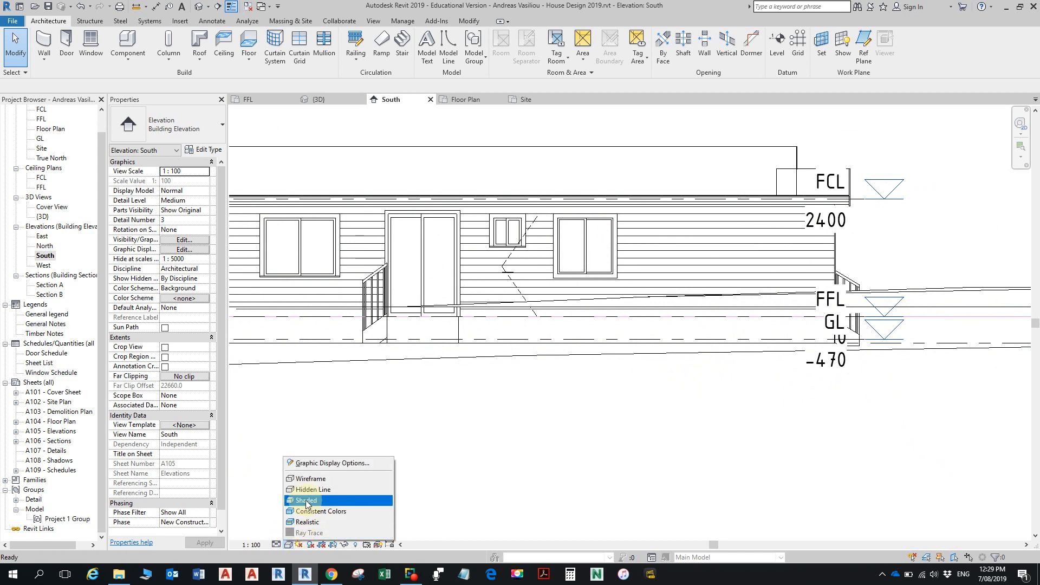
left_click(307, 500)
scroll(622, 388, "down", 3)
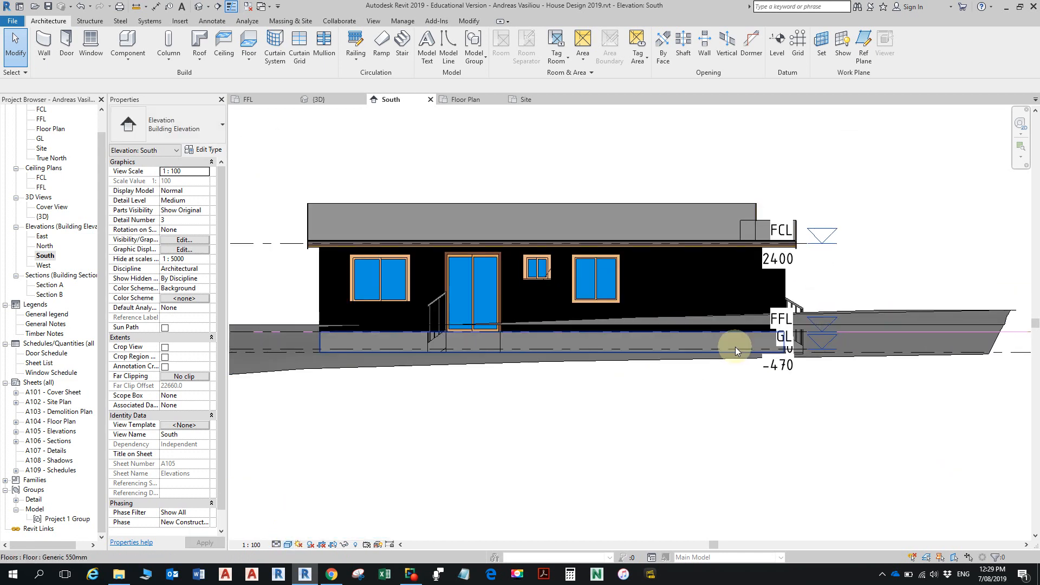
left_click(289, 544)
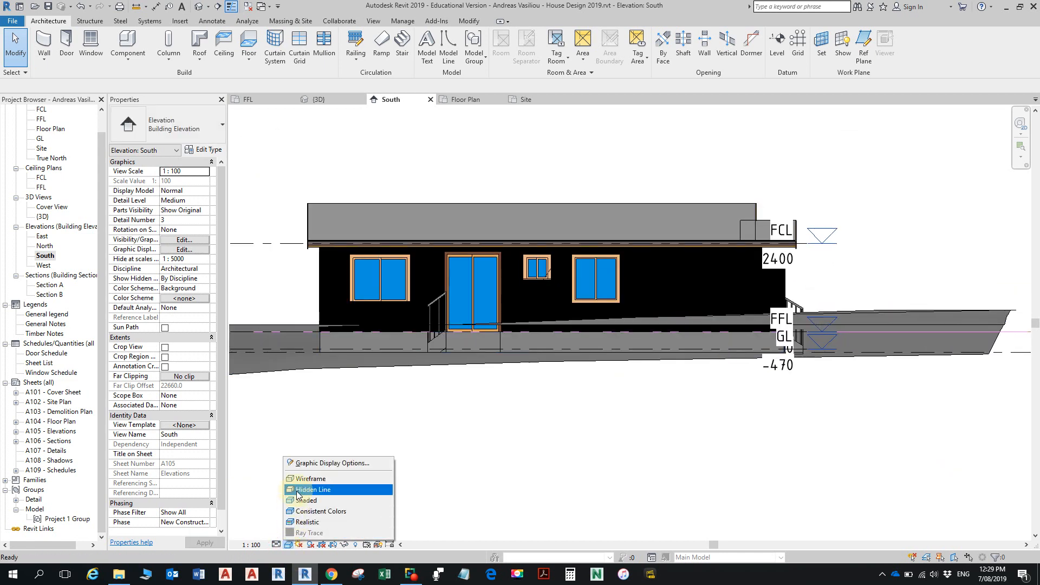
left_click(296, 489)
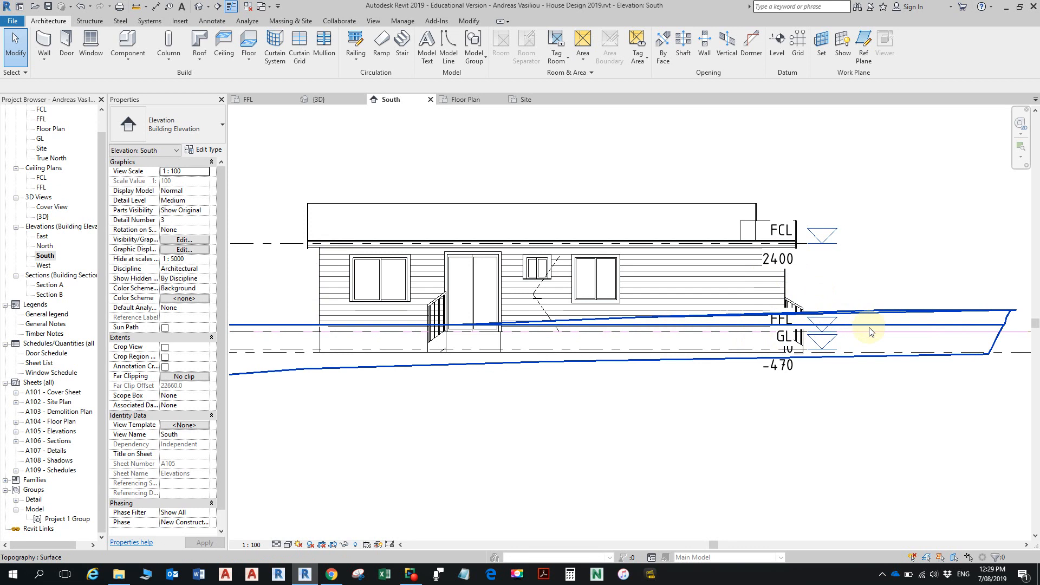
middle_click_drag(517, 376, 668, 362)
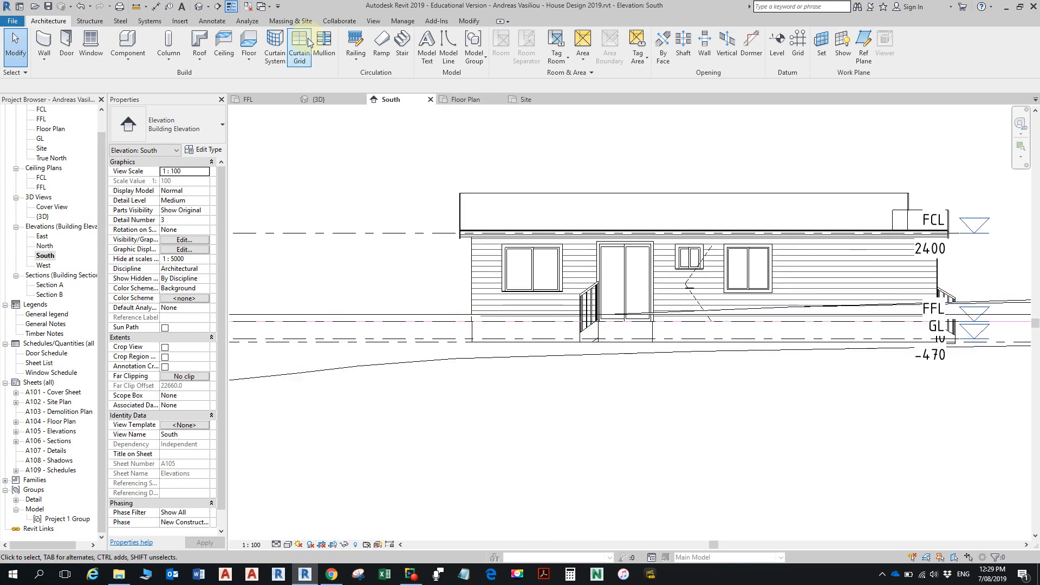
- Measure down the house's left-hand corner to the bottom of the floor slab, and exit the measurement
left_click(136, 10)
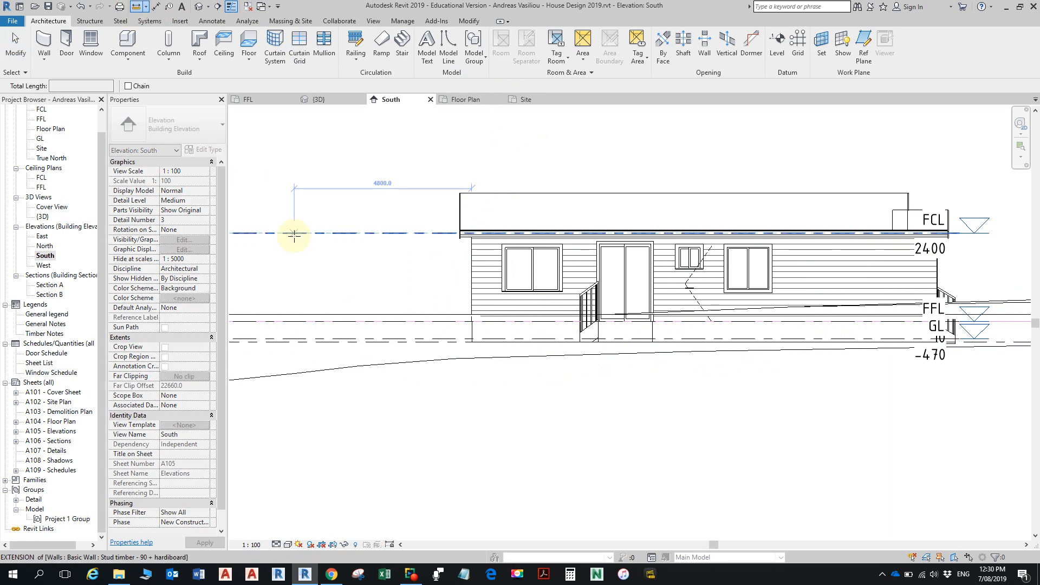
left_click(469, 313)
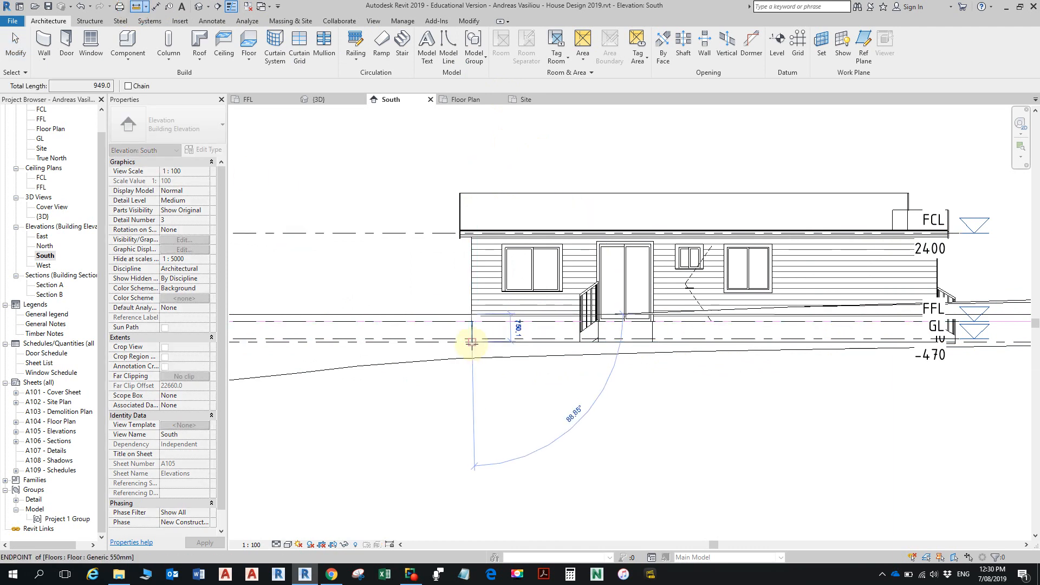
key("Escape")
key("Escape")
scroll(548, 317, "down", 3)
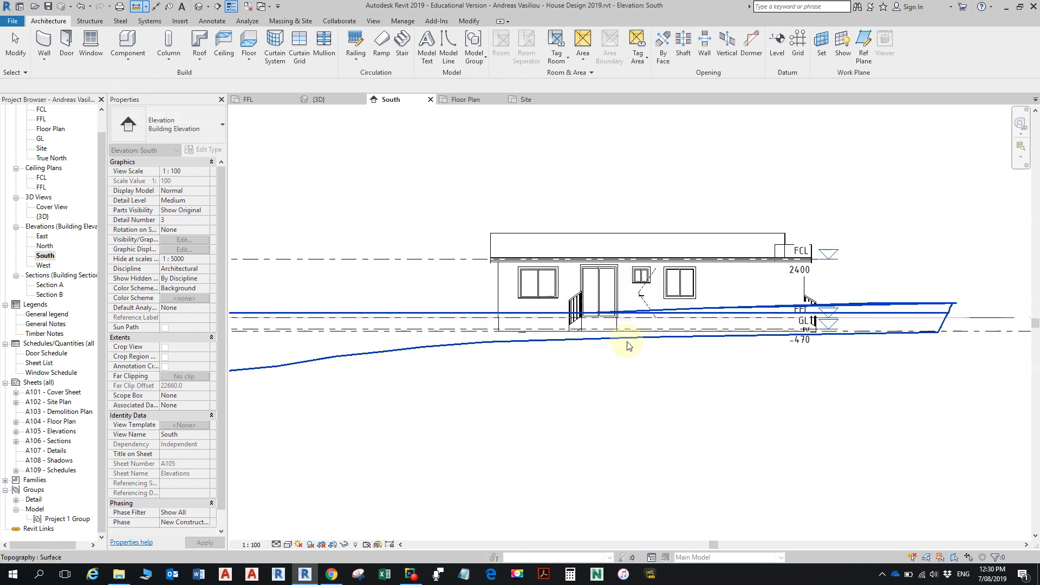
- Set the South elevation's view scale to 1:10 so the FFL and GL level heads stop covering the entry stair
scroll(662, 348, "down", 2)
middle_click_drag(666, 350, 529, 381)
scroll(683, 374, "up", 3)
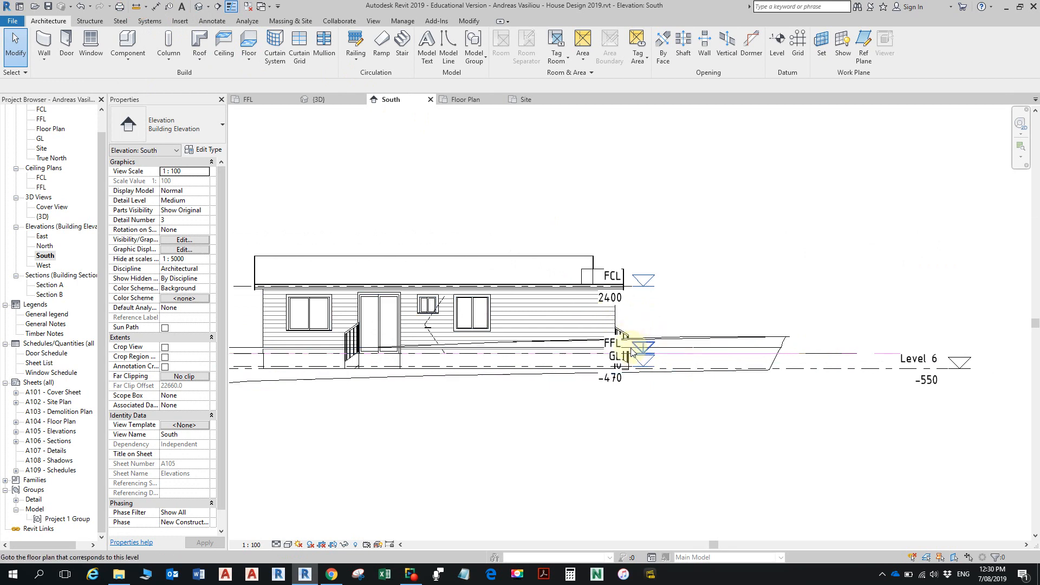
scroll(634, 357, "up", 2)
scroll(634, 357, "up", 1)
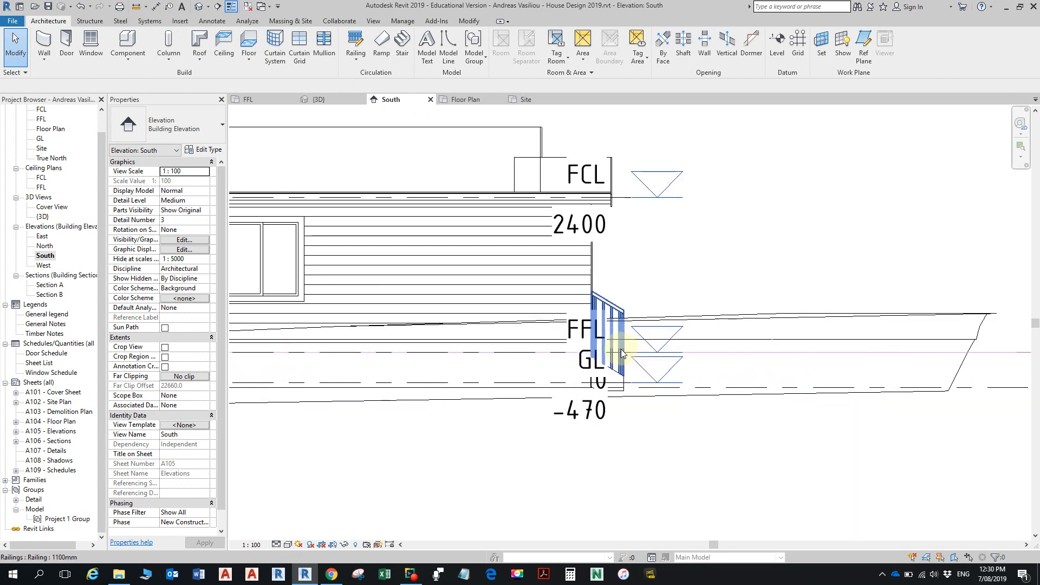
scroll(637, 355, "up", 2)
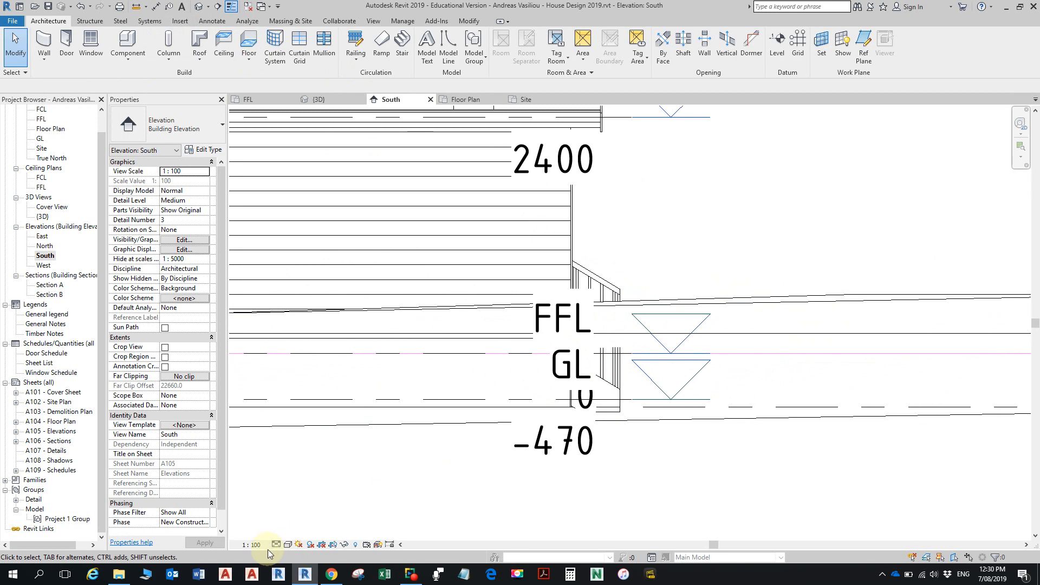
left_click(251, 545)
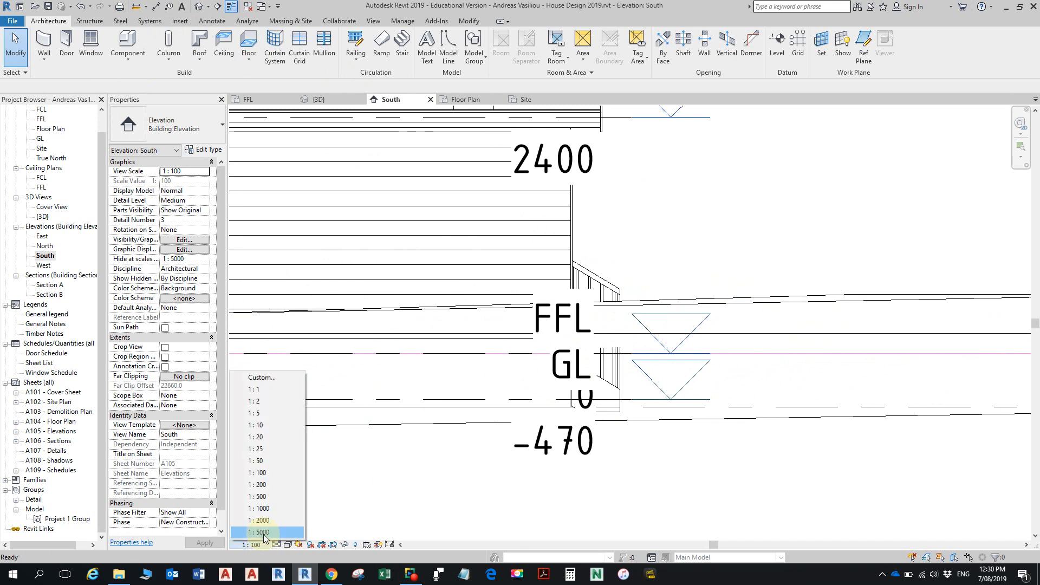
left_click(255, 424)
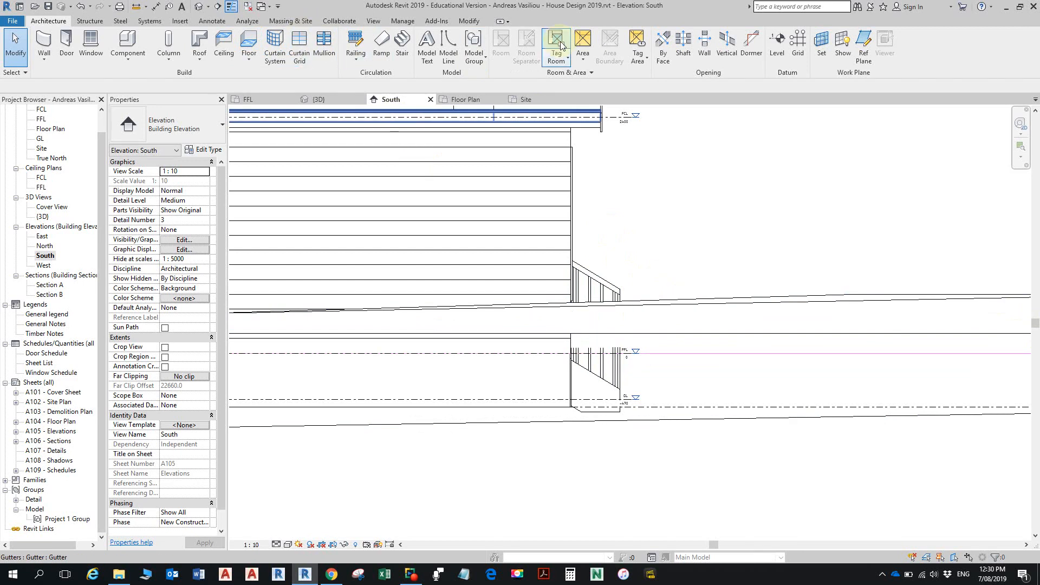
- Measure from the FFL level down the house's right-hand corner to the foot of the stair in the South elevation, and exit the measurement
left_click(136, 6)
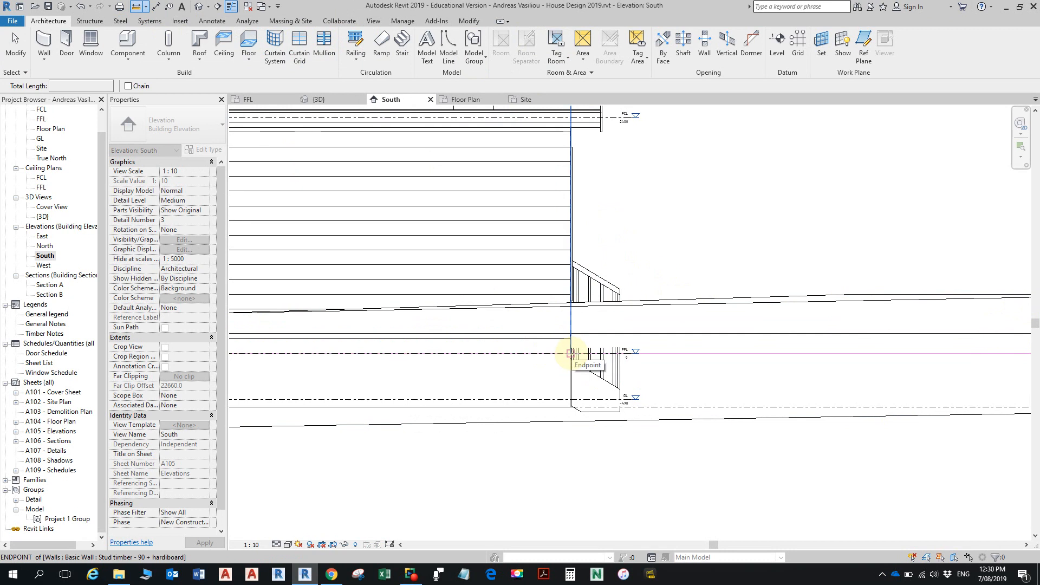
left_click(570, 353)
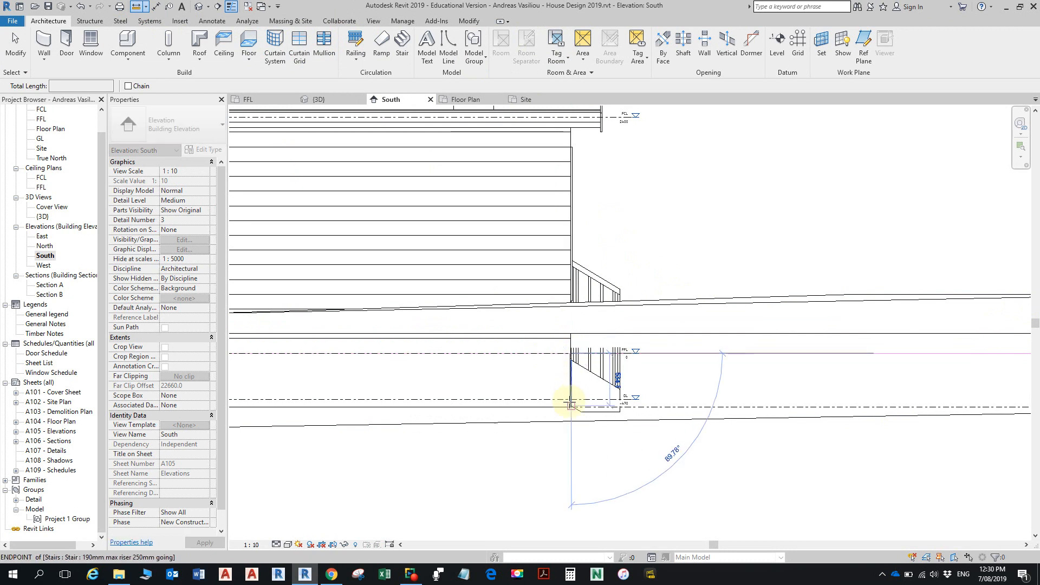
key("Escape")
key("Escape")
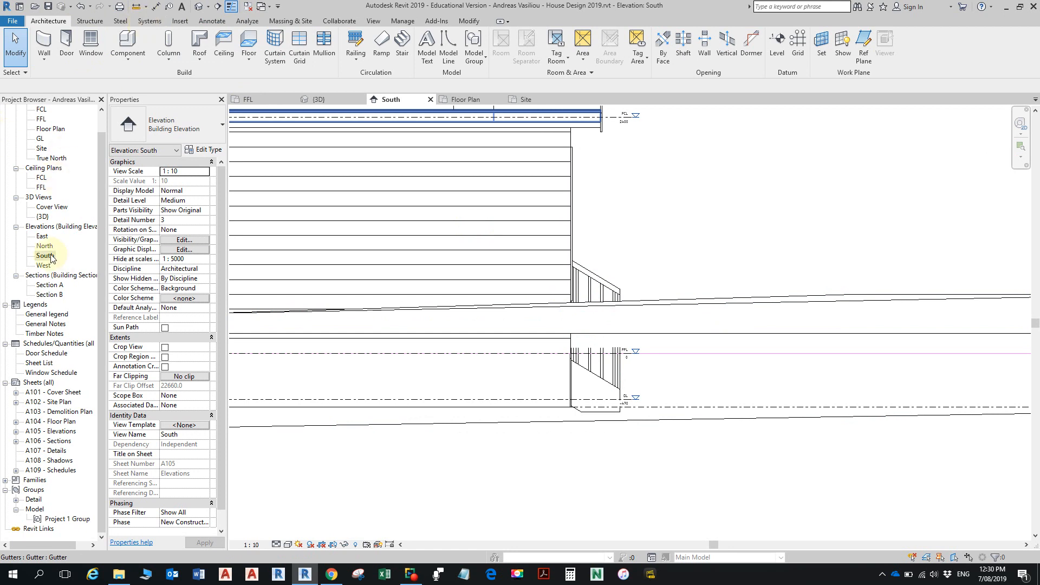
- Draw a section across the rotated house in the Floor Plan, parallel to its short walls, and open the section's view
double_click(62, 130)
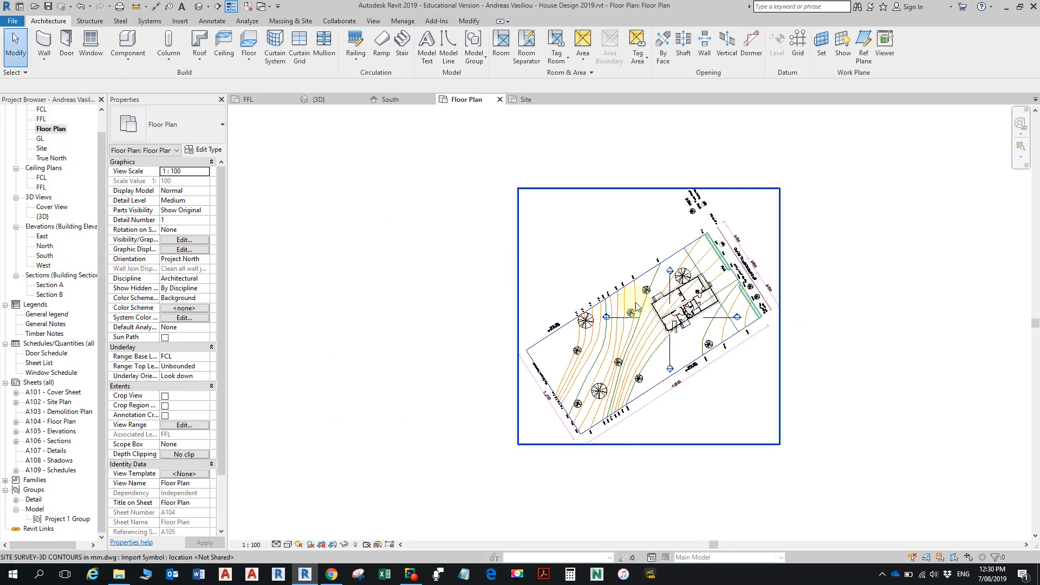
scroll(708, 366, "up", 2)
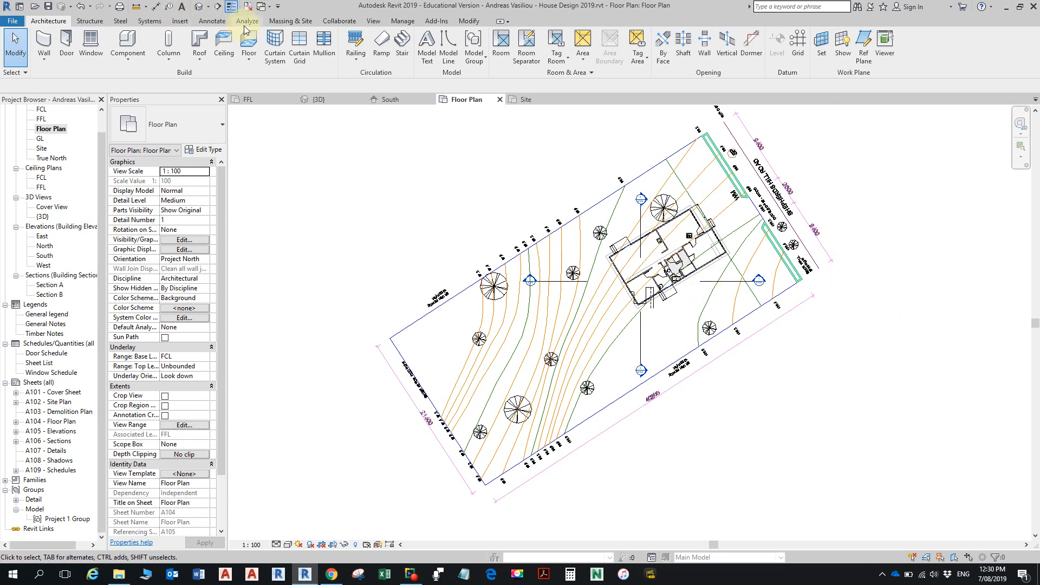
left_click(217, 6)
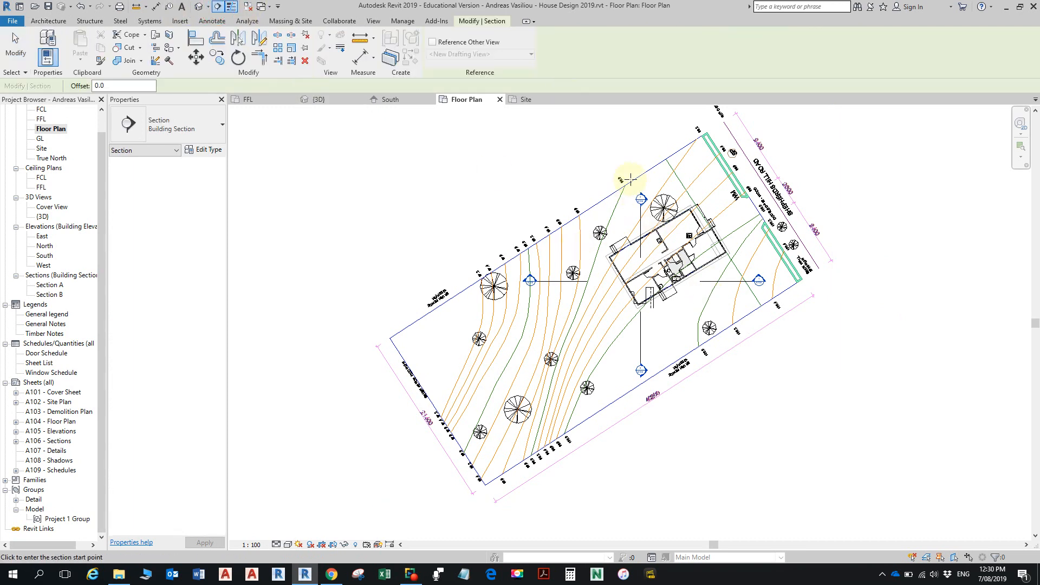
left_click(629, 162)
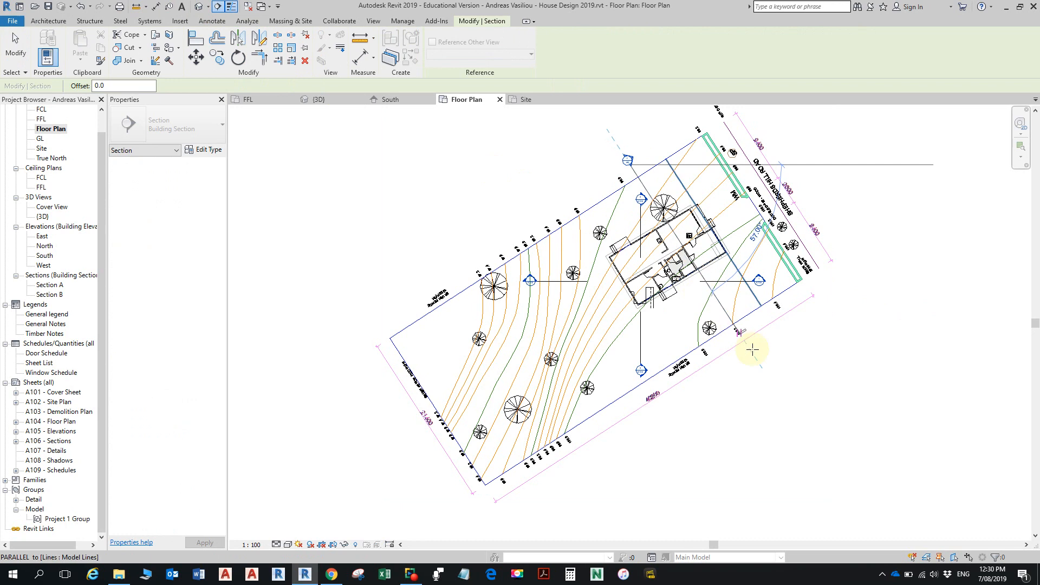
left_click(768, 374)
right_click(758, 363)
left_click(800, 158)
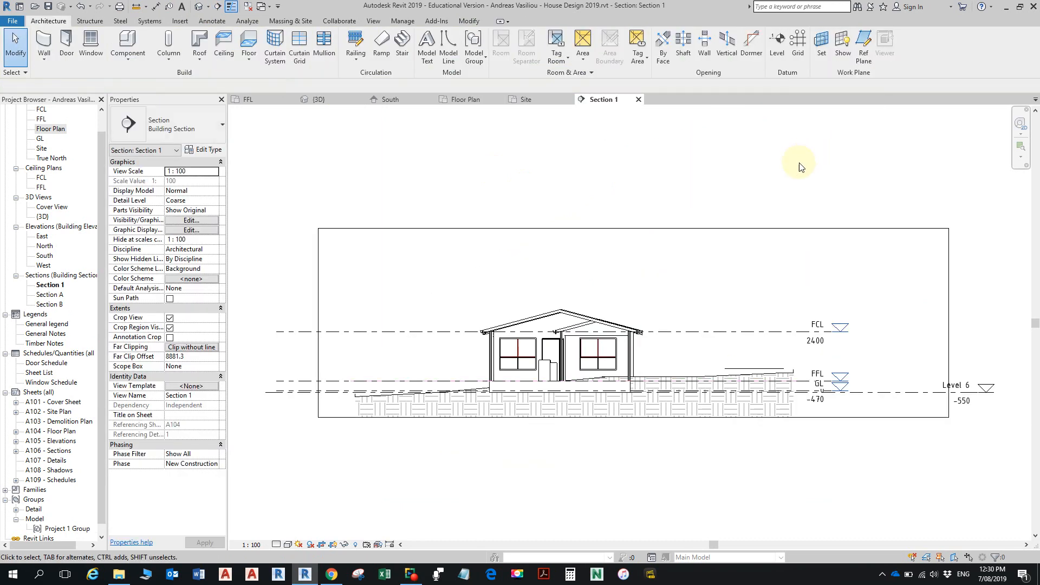
- Measure in the new section from the raised ground beside the house towards the GL level under the slab, and exit the measurement
scroll(667, 369, "up", 5)
scroll(644, 369, "up", 3)
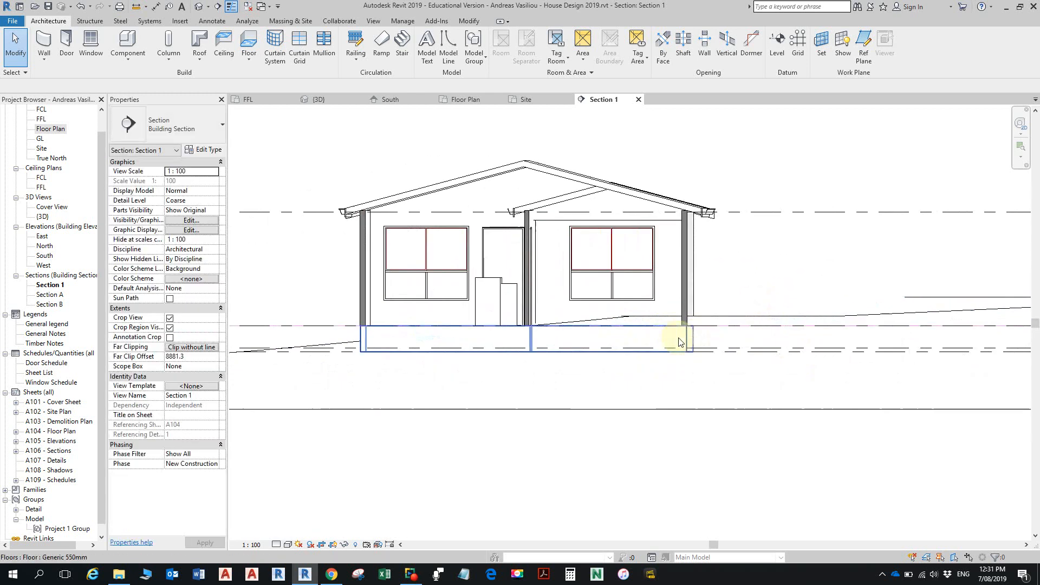
scroll(426, 363, "up", 2)
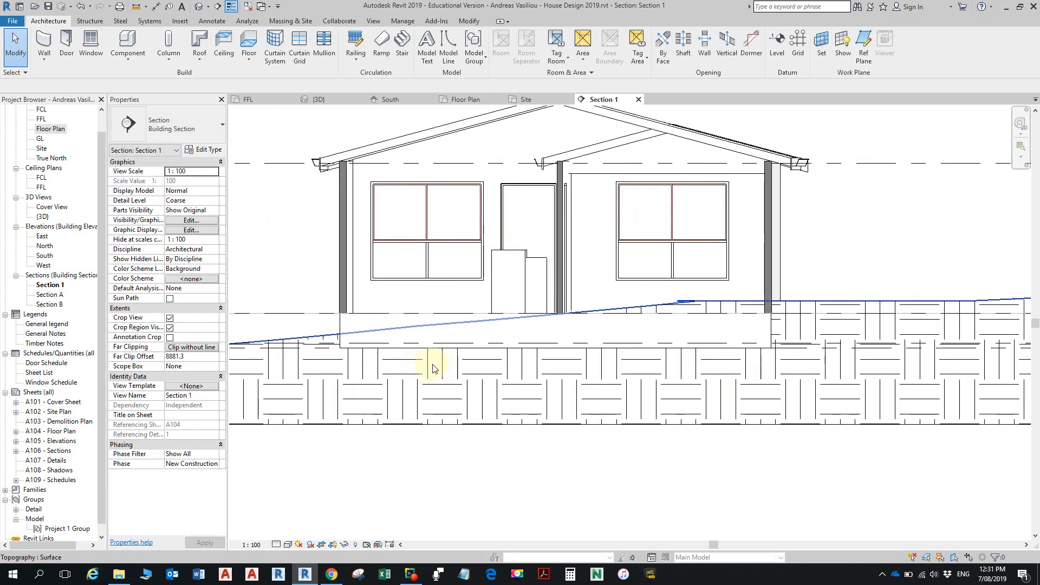
middle_click_drag(469, 357, 500, 337)
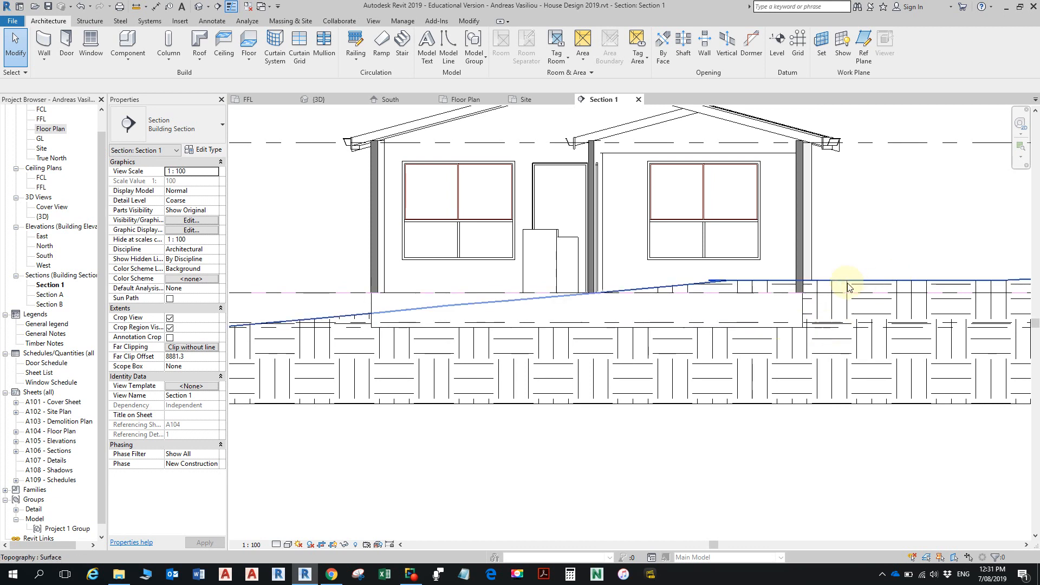
left_click(136, 5)
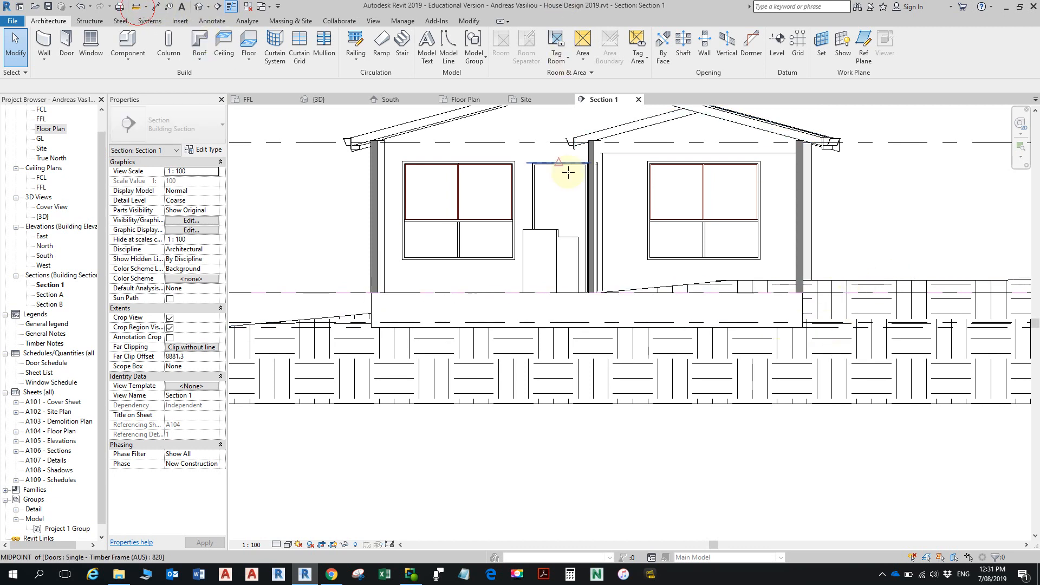
left_click(851, 280)
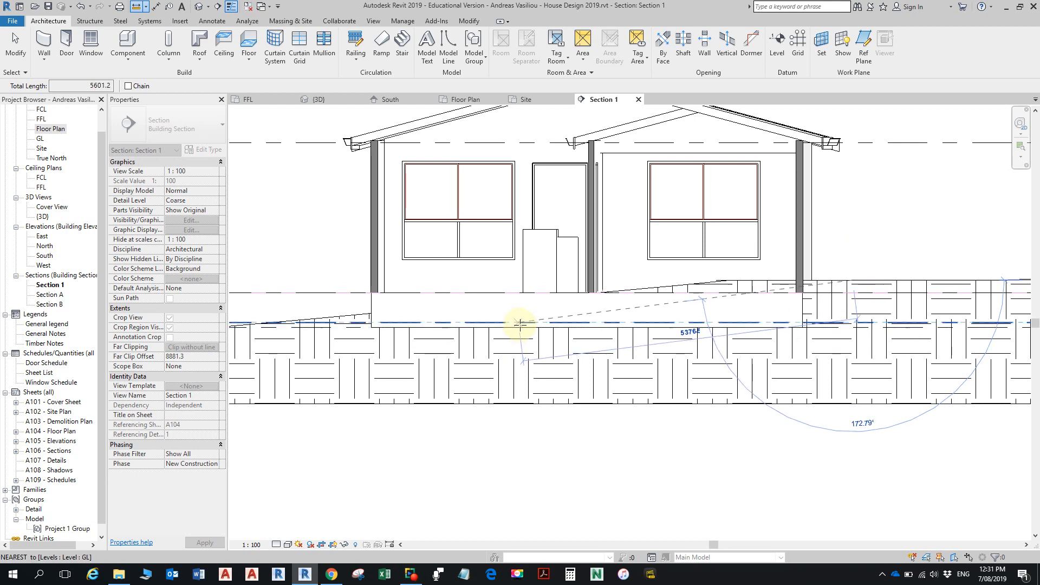
key("Escape")
key("Escape")
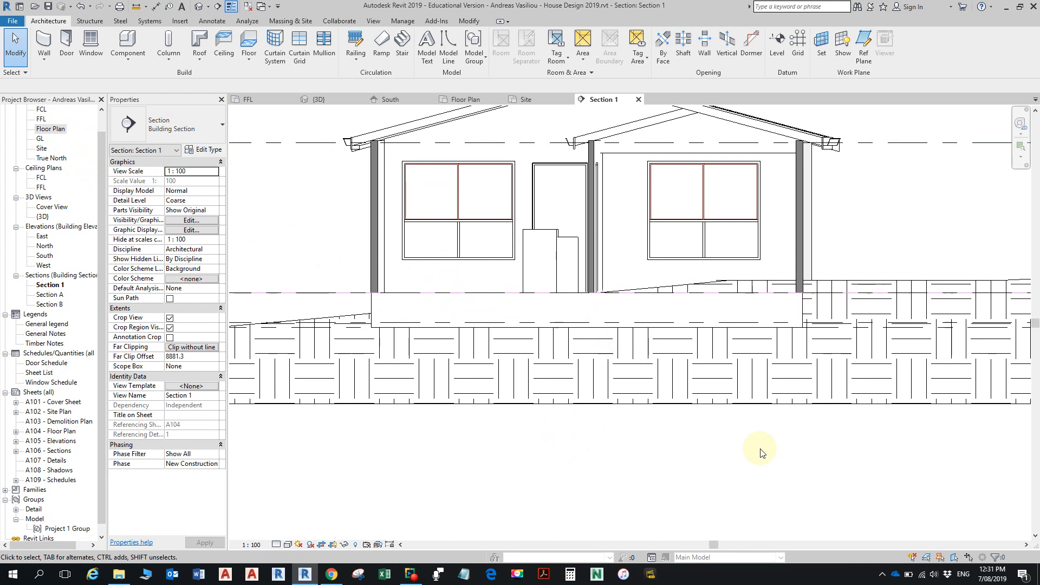
- Select the topography in the section to inspect how it meets the floor slab, and clear the selection
left_click(846, 405)
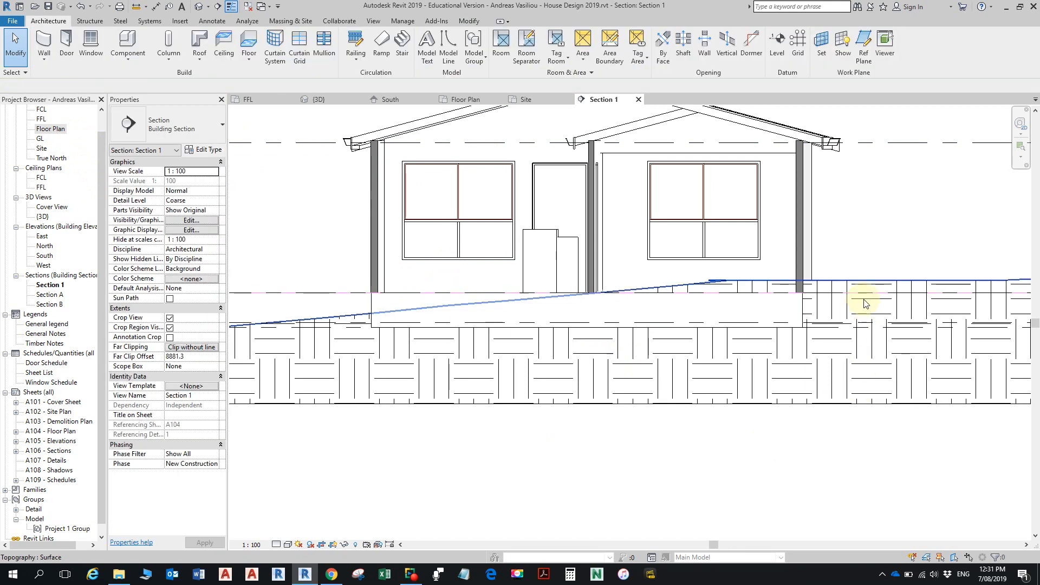
left_click(865, 298)
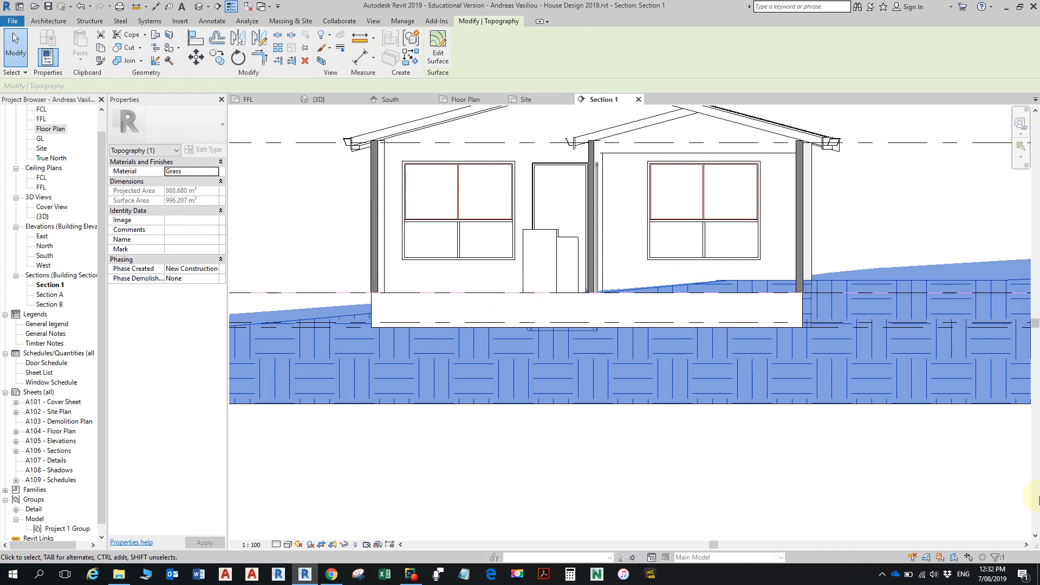
key("Escape")
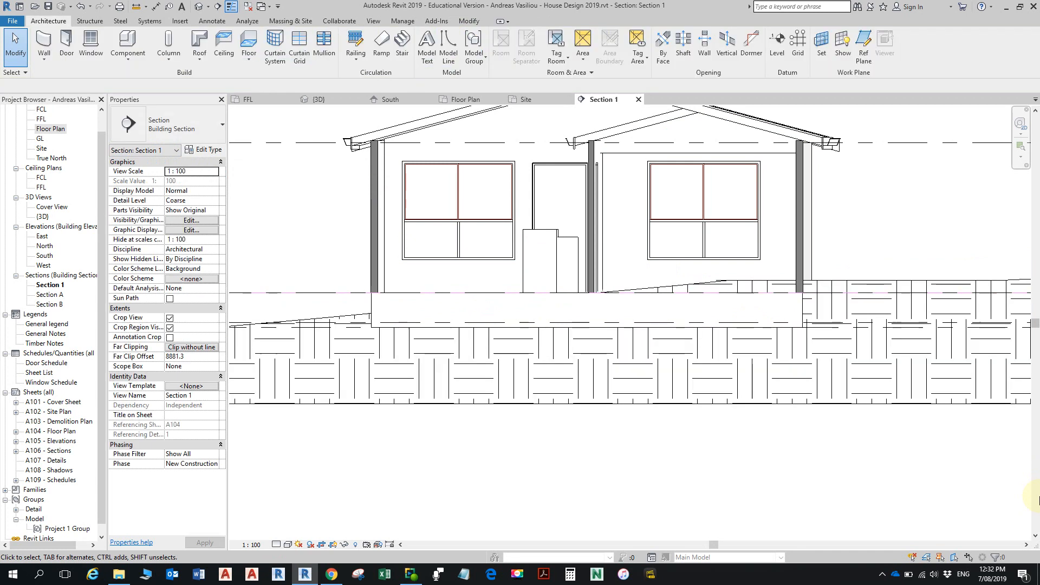
- Open the Site plan and start a Building Pad with its boundary created by the Pick Lines tool
double_click(44, 149)
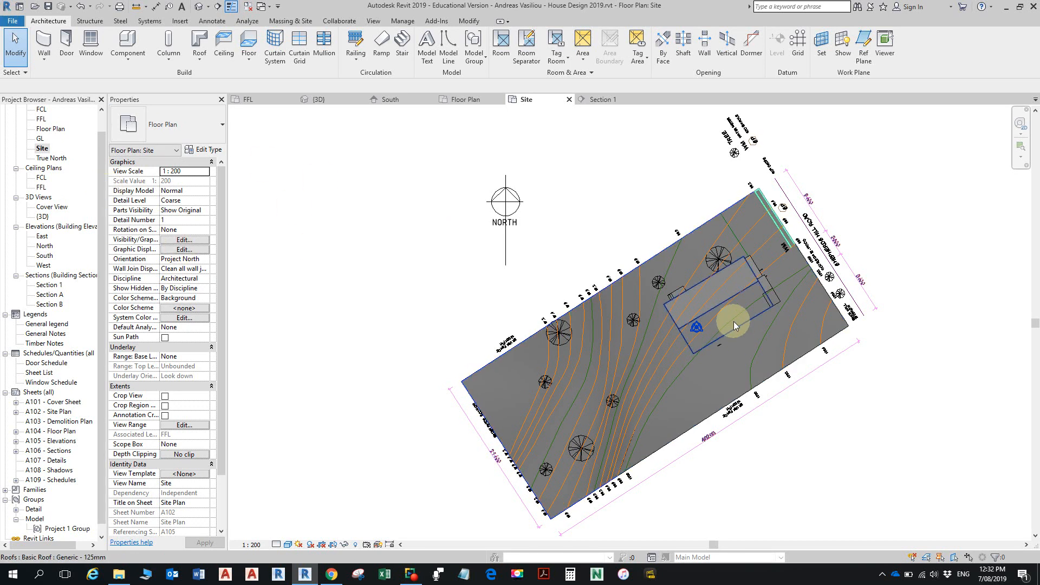
left_click(292, 22)
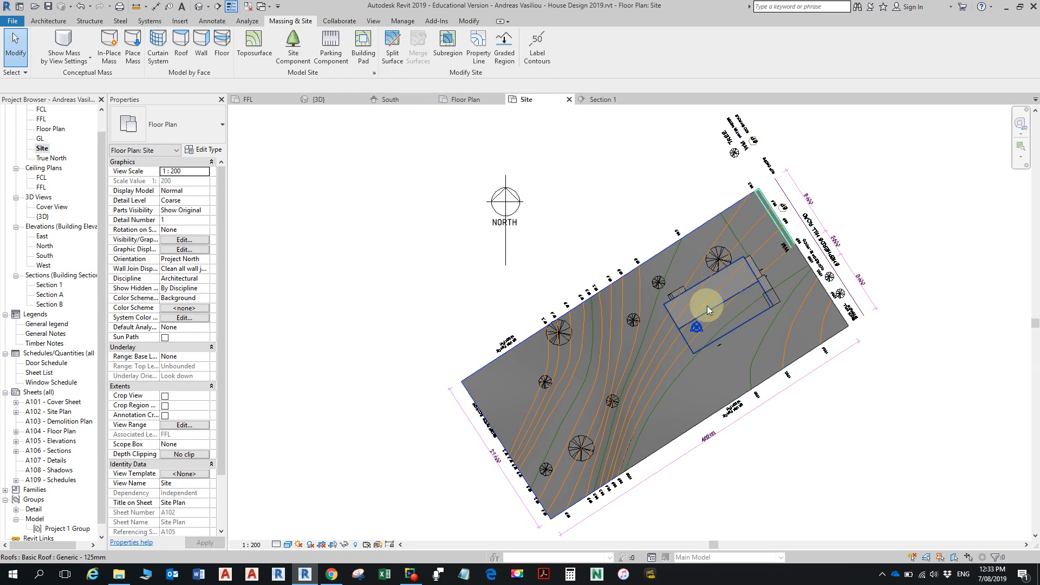
scroll(725, 263, "up", 4)
scroll(697, 293, "down", 3)
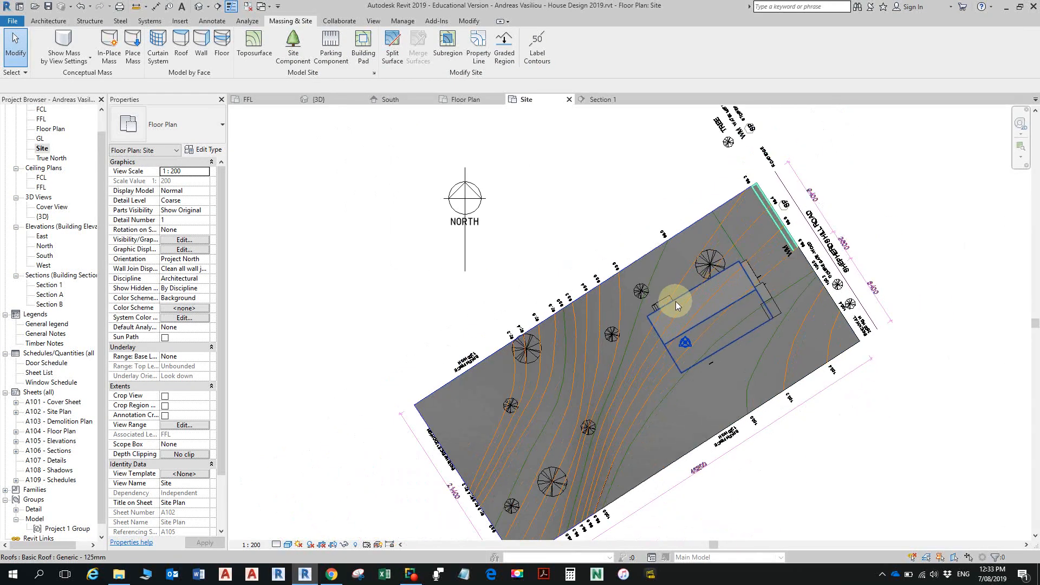
scroll(821, 279, "up", 2)
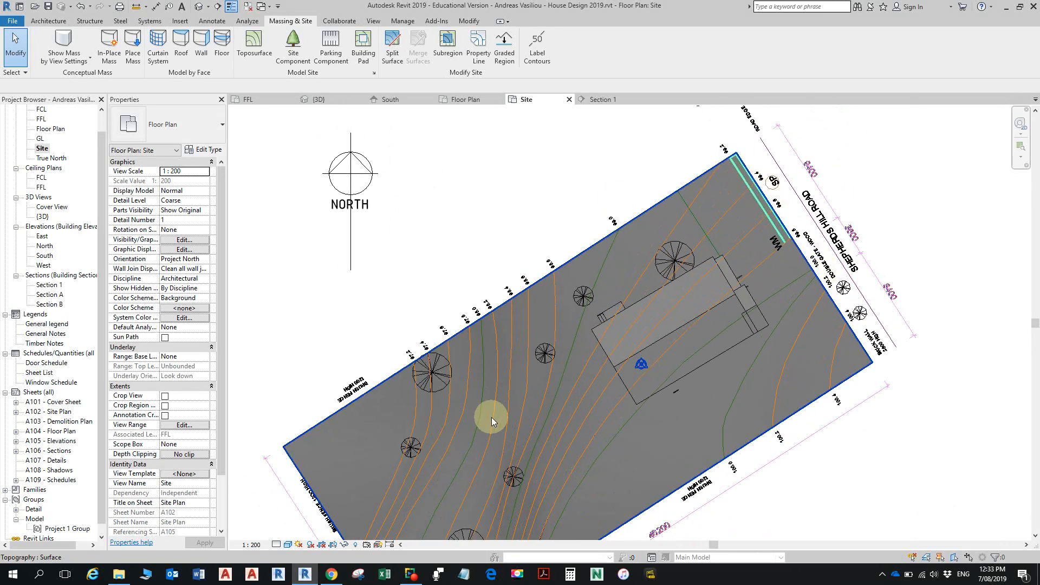
scroll(502, 424, "down", 2)
middle_click_drag(517, 421, 586, 374)
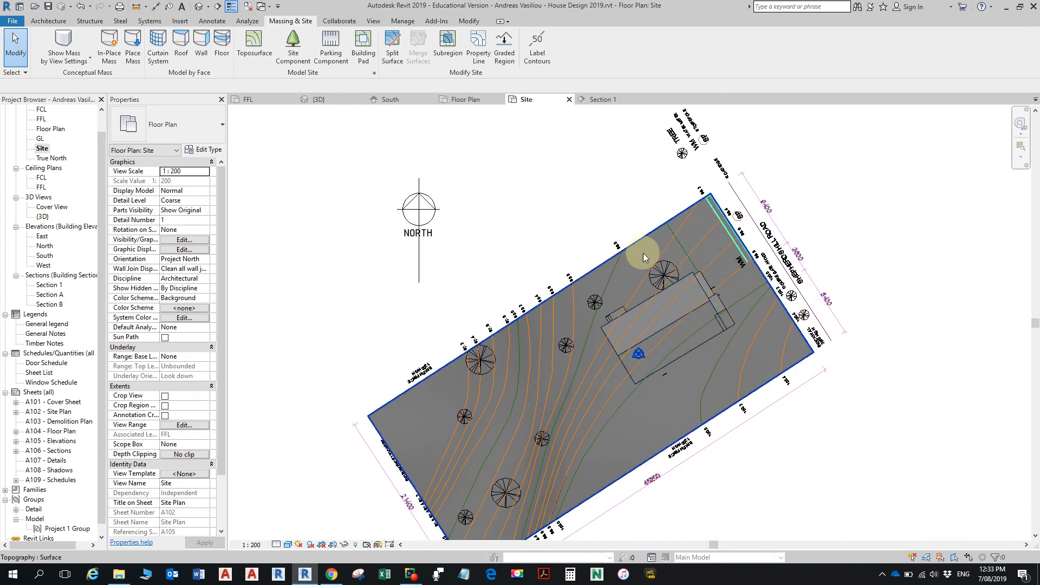
left_click(366, 56)
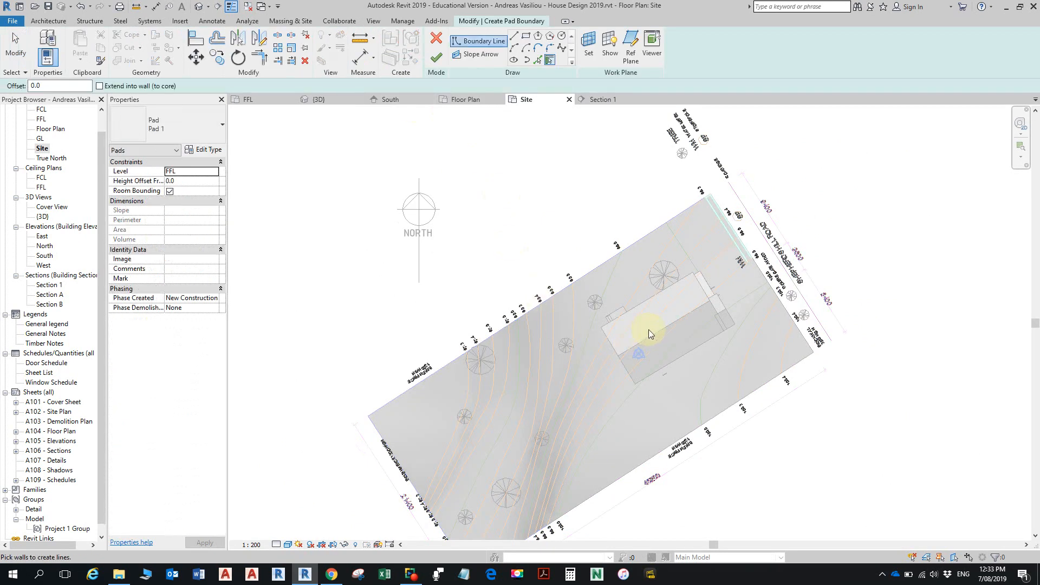
scroll(715, 330, "up", 4)
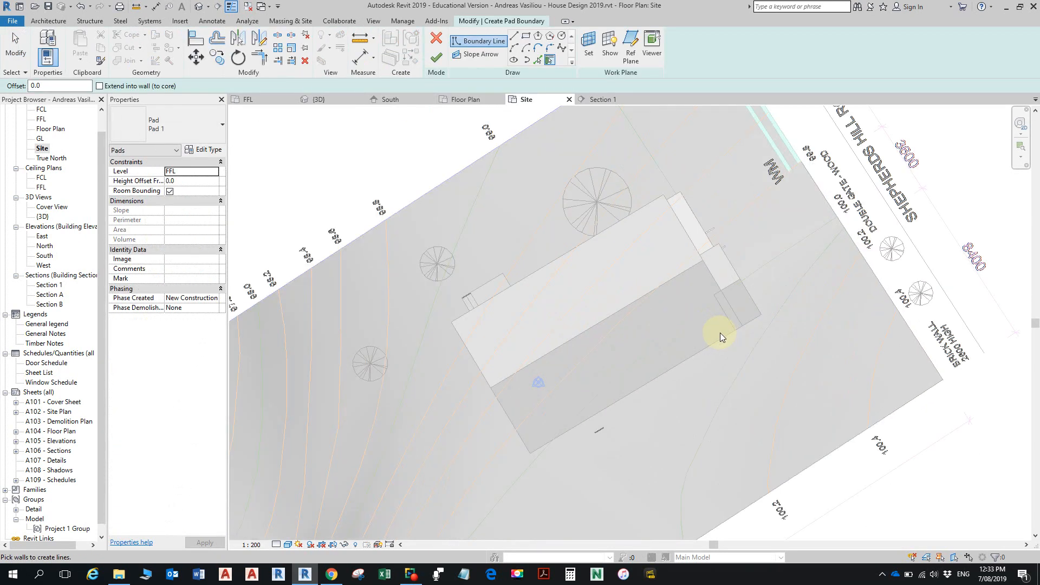
left_click(714, 304)
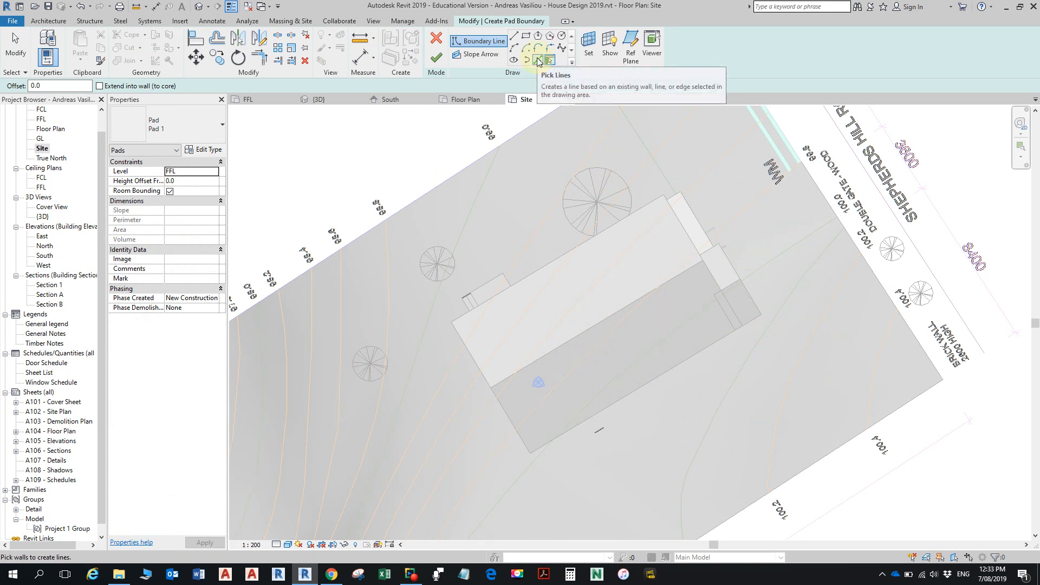
left_click(538, 60)
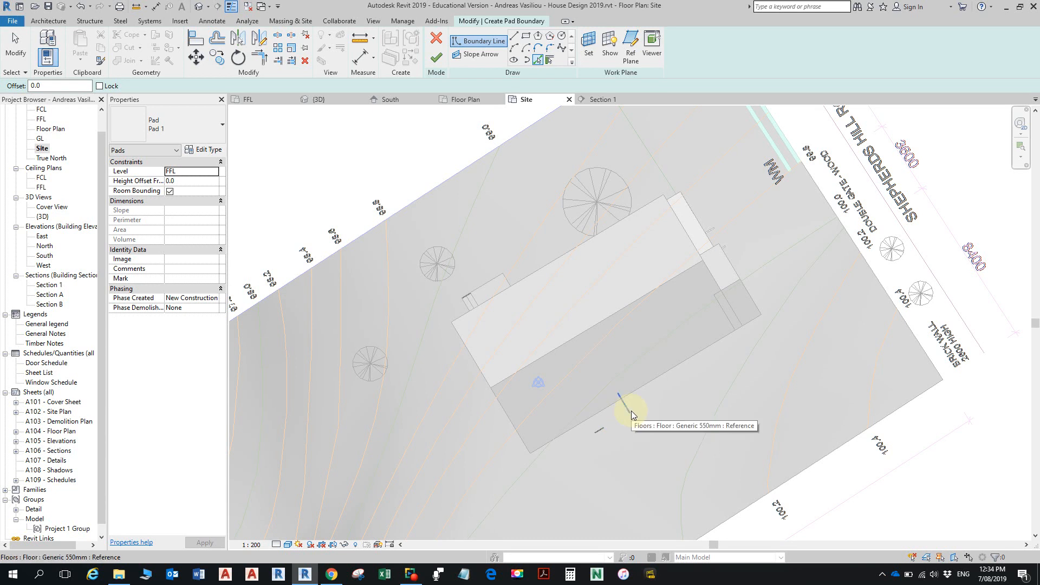
- Create four pad boundary lines offset 2000 mm outside the house's roof edges, one along each side
left_click(71, 86)
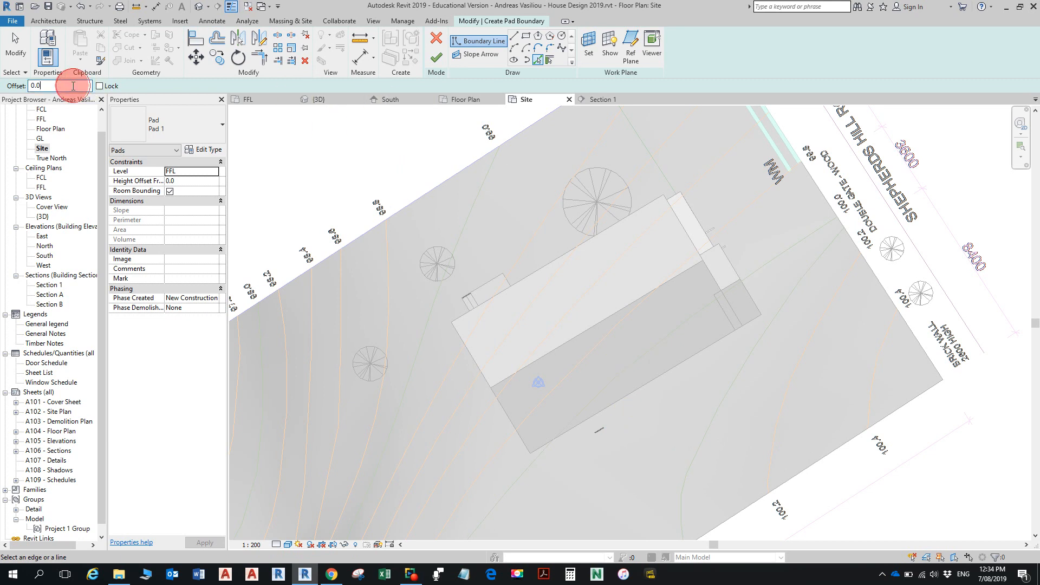
type("200")
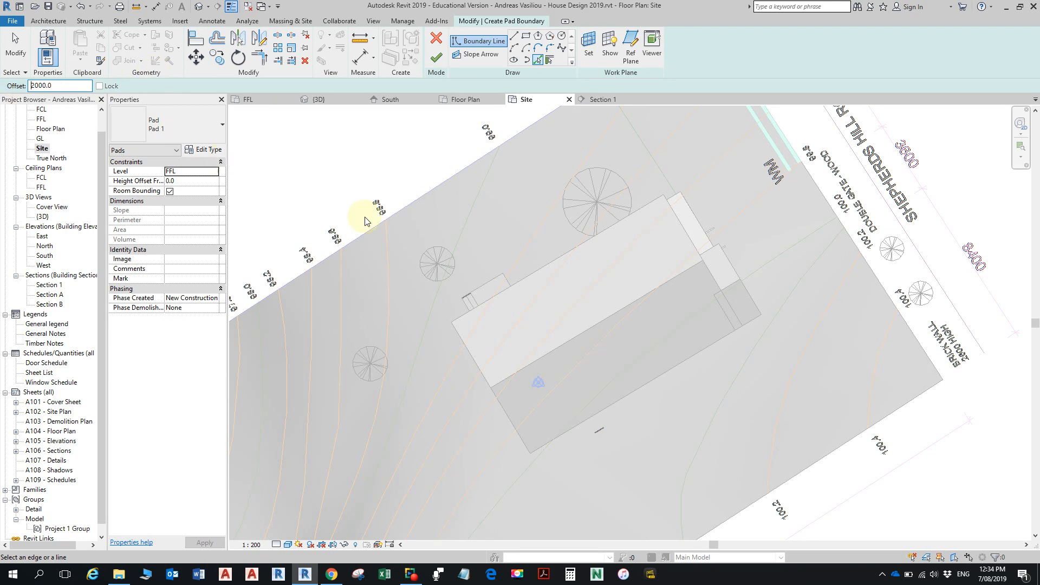
left_click(549, 261)
left_click(736, 264)
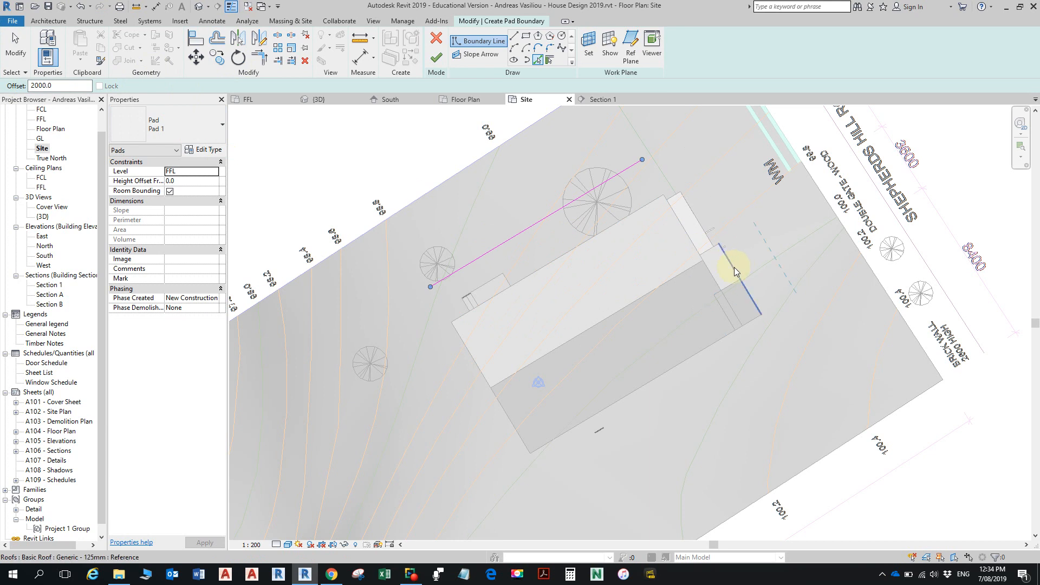
left_click(713, 351)
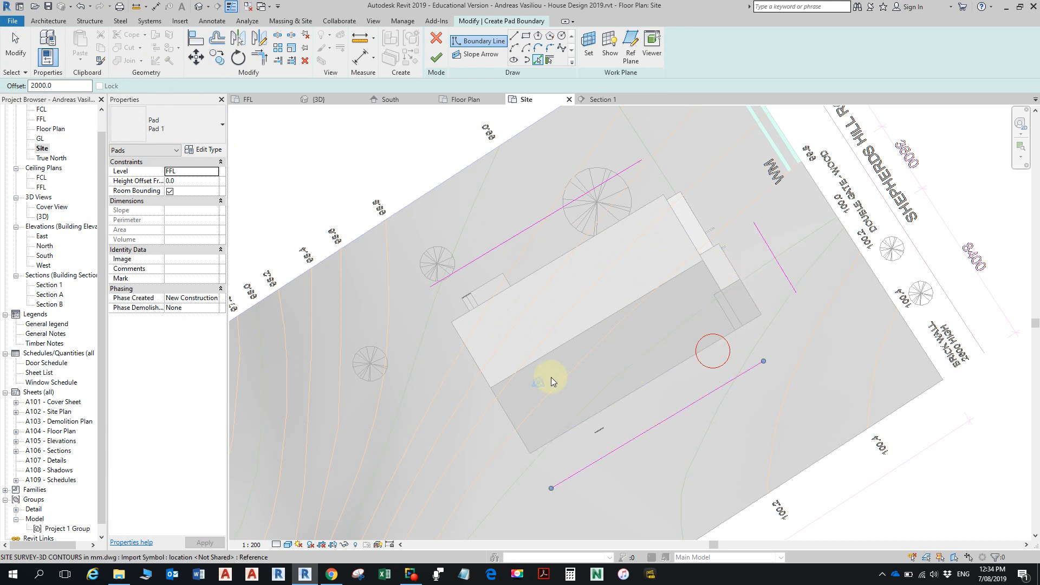
left_click(488, 384)
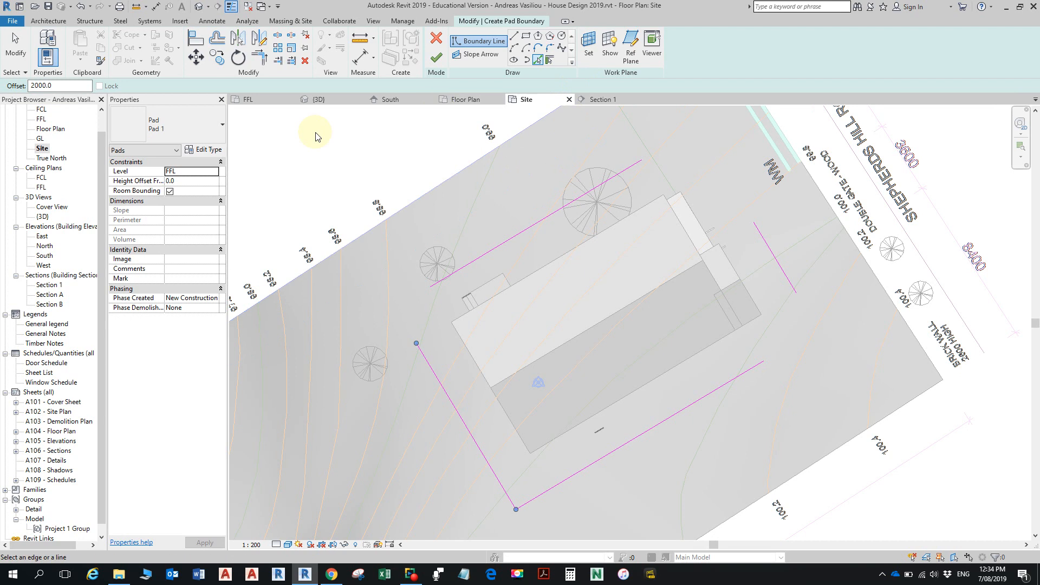
- Set the pad's level to GL and change the sketch work plane to Level : GL
left_click(212, 172)
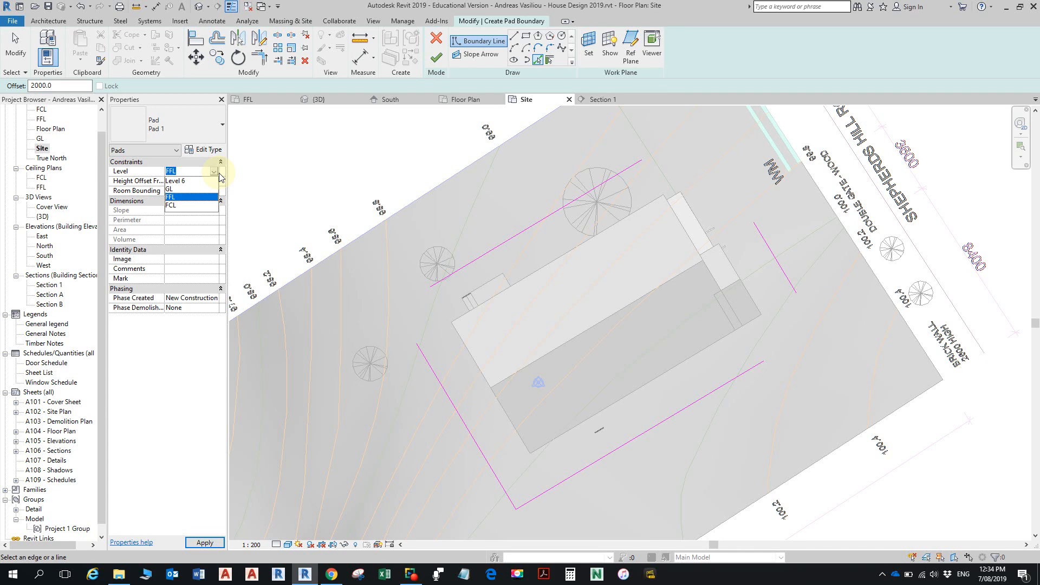
left_click(176, 189)
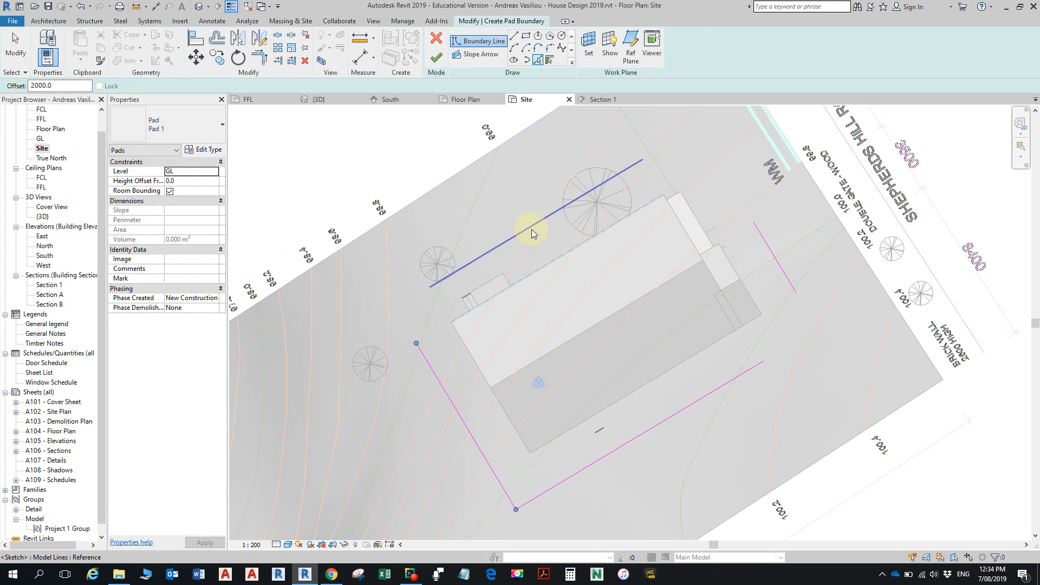
left_click(592, 49)
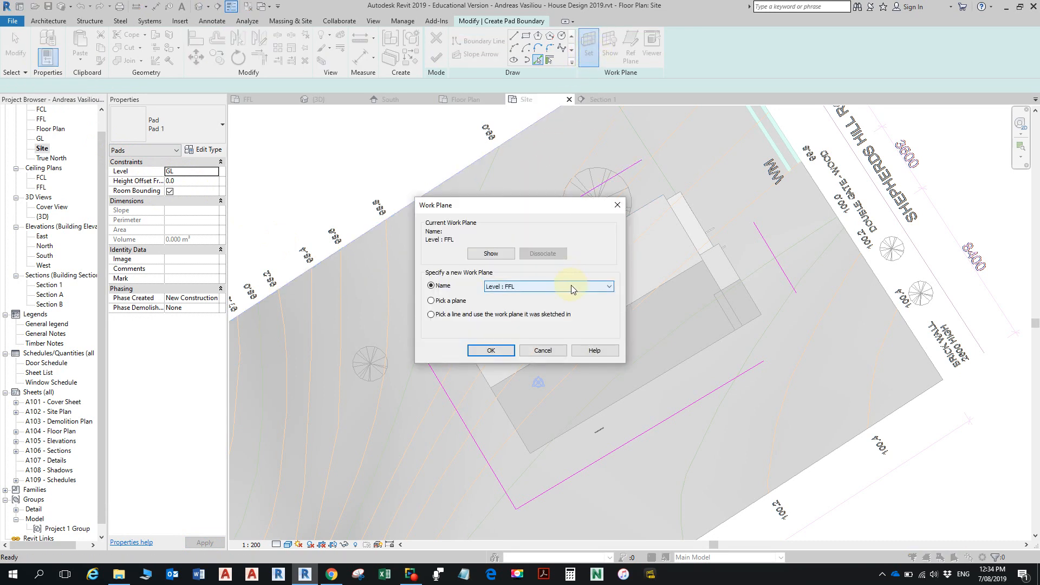
left_click(609, 287)
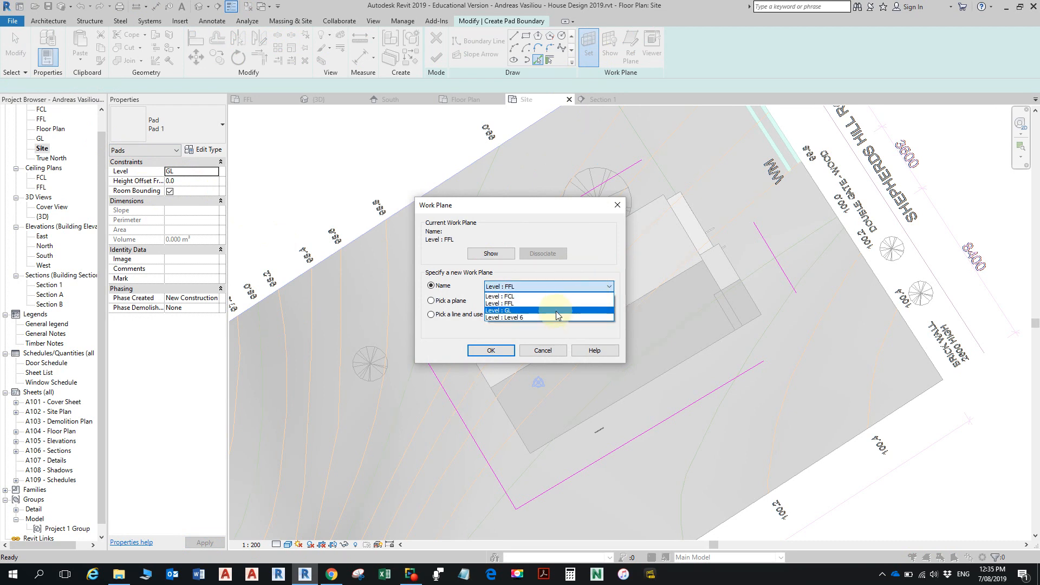
left_click(514, 310)
left_click(490, 351)
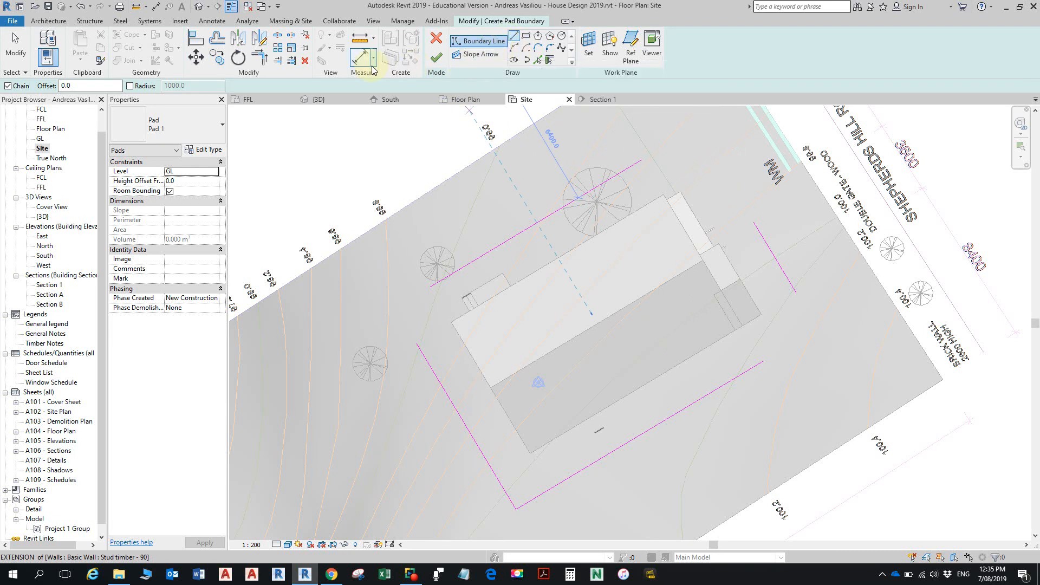
- Trim the open corners of the four pad boundary lines into a closed rectangle and finish the building pad
left_click(260, 62)
left_click(637, 163)
left_click(755, 228)
left_click(748, 369)
left_click(791, 291)
left_click(465, 265)
left_click(430, 367)
key("Escape")
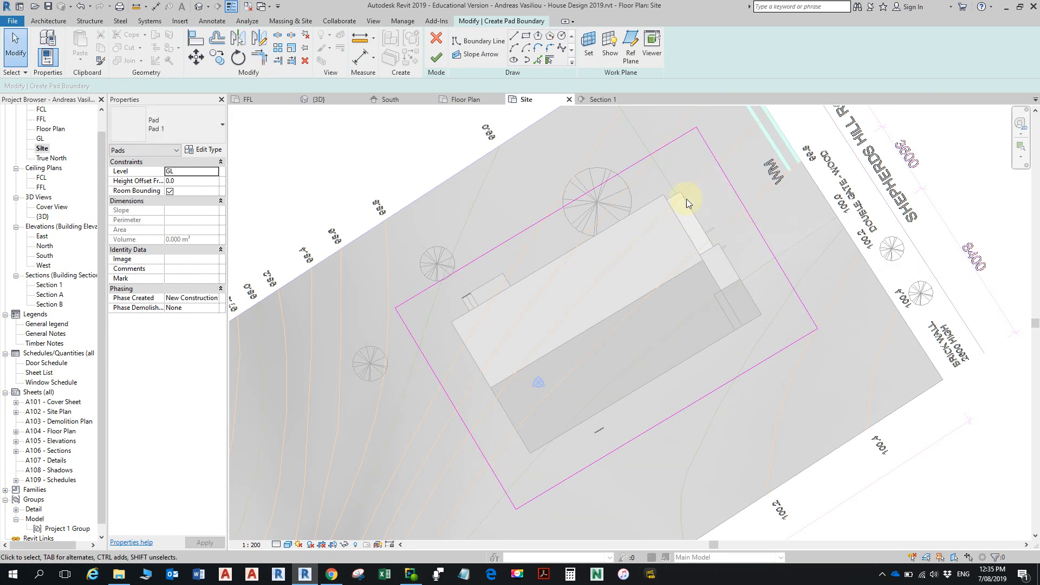
left_click(634, 166)
mouse_move(635, 167)
left_mouse_down()
mouse_move(650, 185)
mouse_move(628, 170)
left_mouse_up()
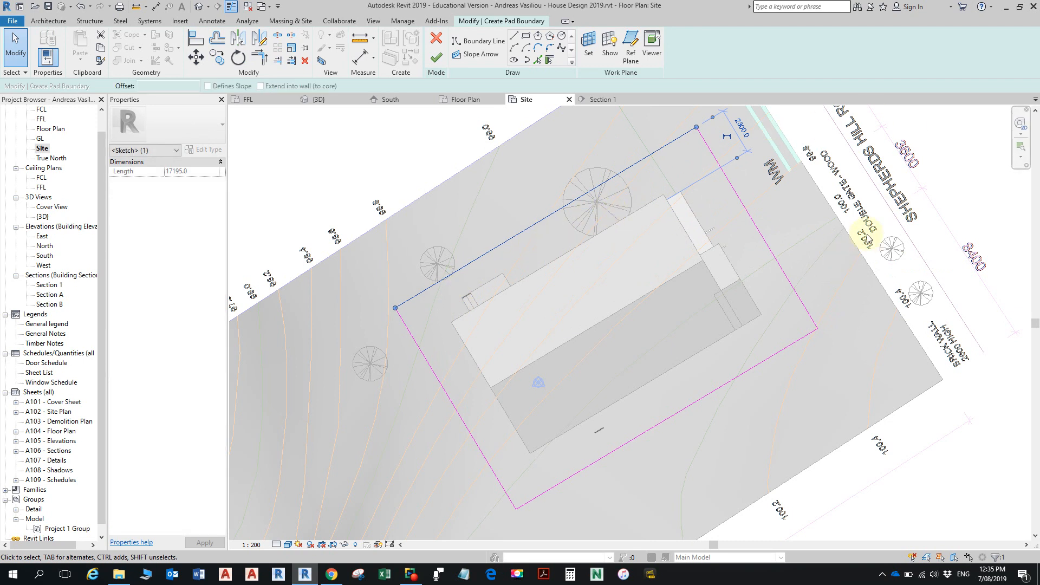
left_click(440, 57)
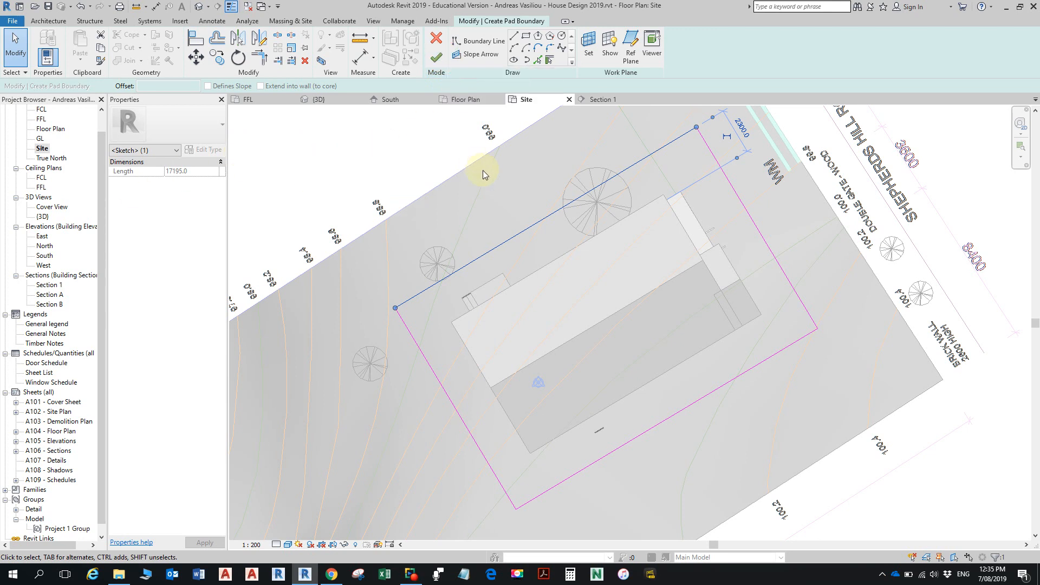
left_click(437, 57)
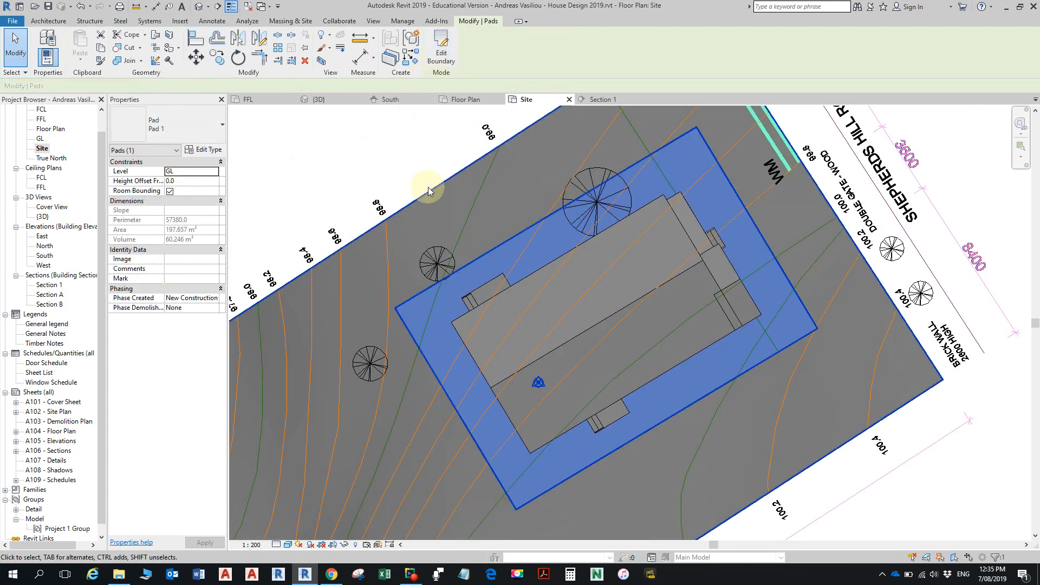
- Inspect the layer structure of the Pad 1 type, close its type properties and clear the selection
left_click(214, 150)
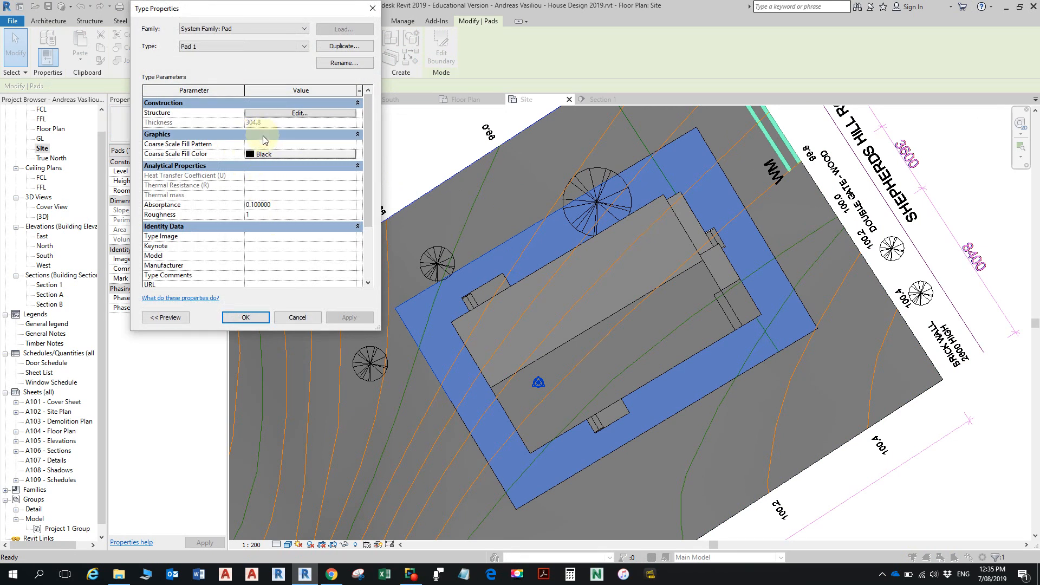
left_click(282, 113)
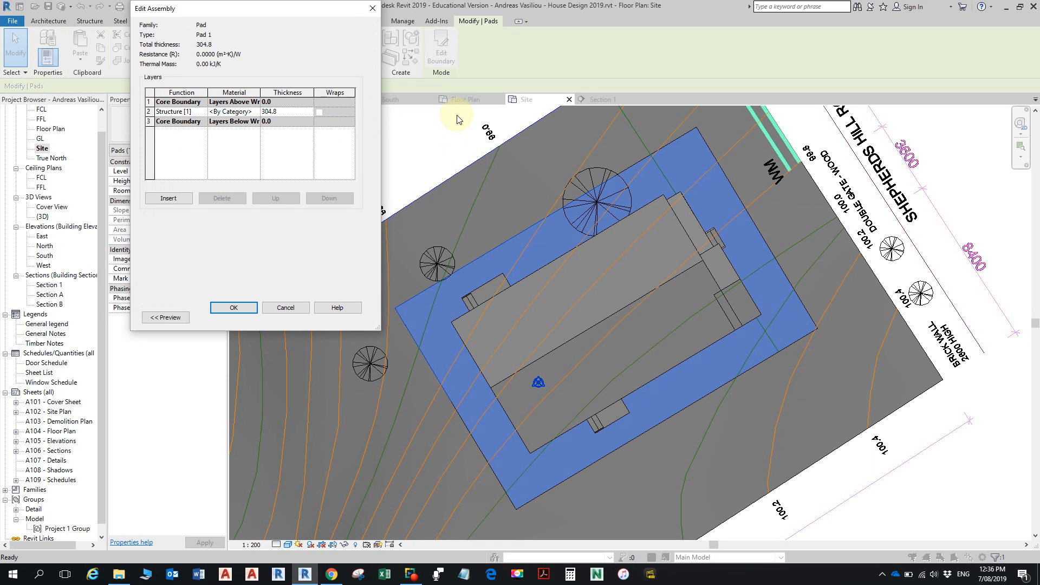
left_click(233, 307)
left_click(245, 318)
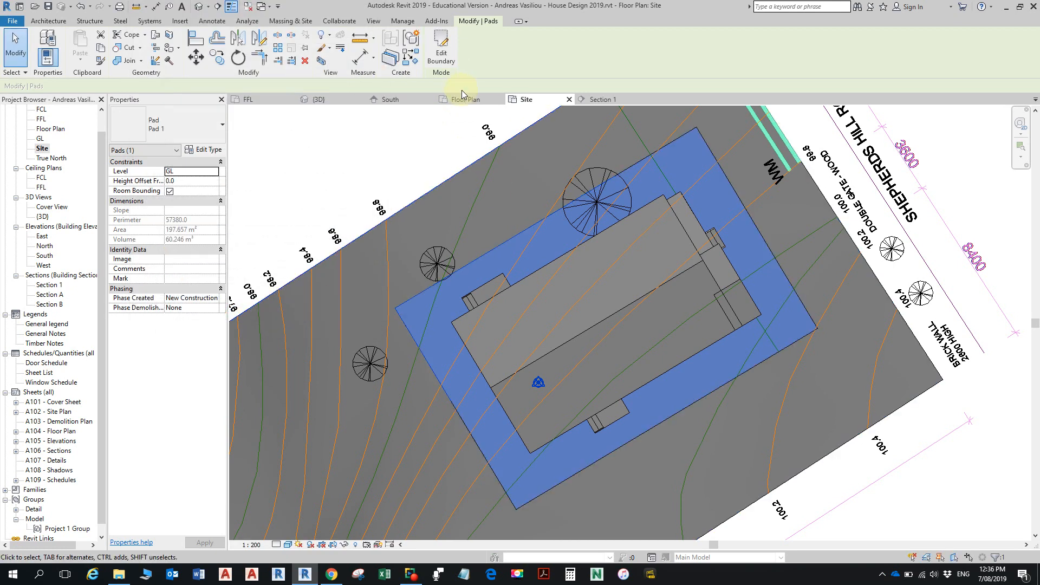
key("Escape")
- Open the {3D} view, apply the Shaded visual style and view the pad around the house from the driveway side
scroll(616, 281, "down", 1)
scroll(615, 280, "down", 2)
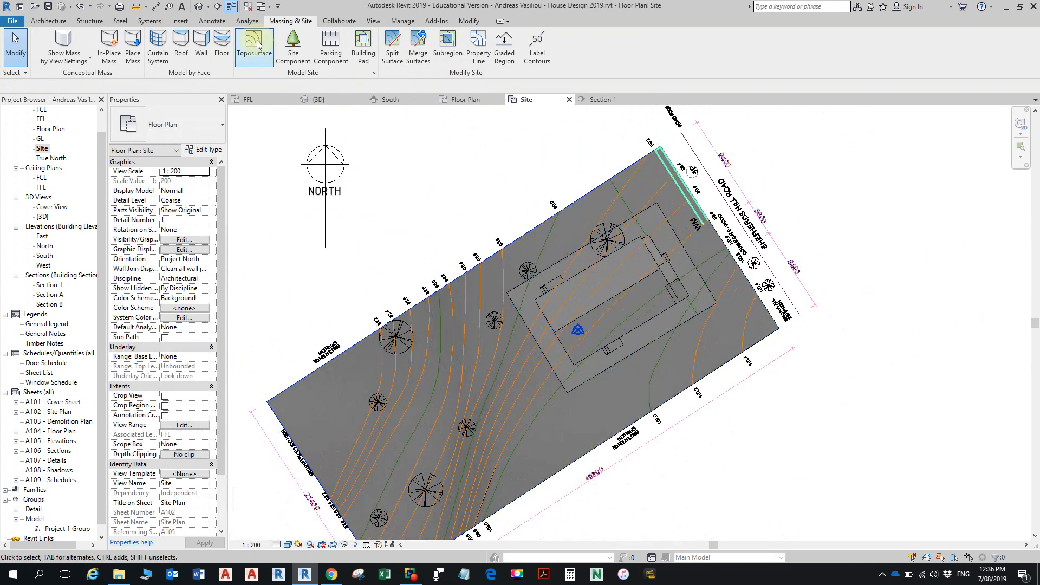
left_click(343, 105)
middle_click_drag(638, 353, 736, 414, "shift")
scroll(773, 332, "up", 5)
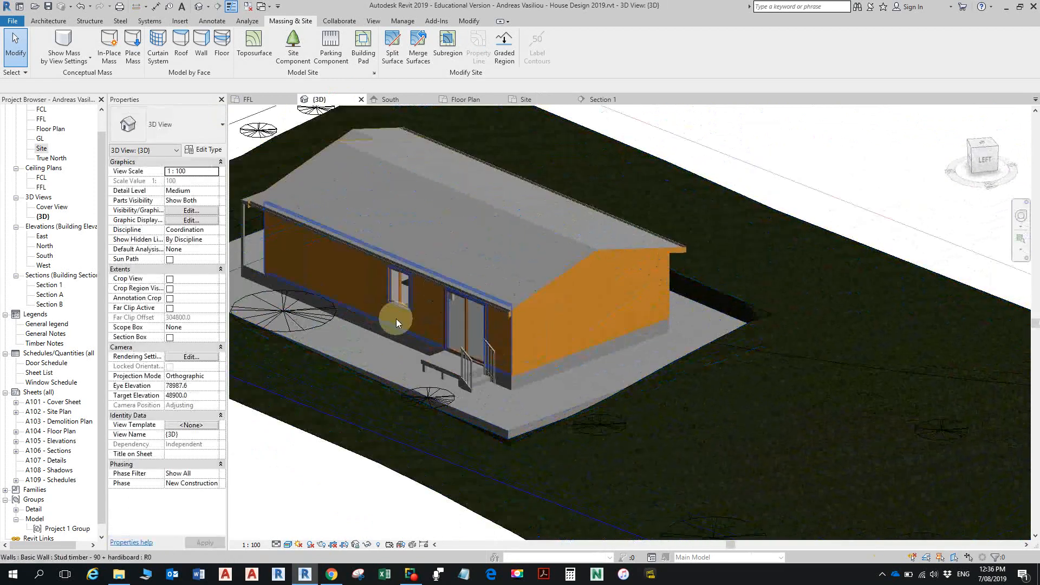
left_click(288, 545)
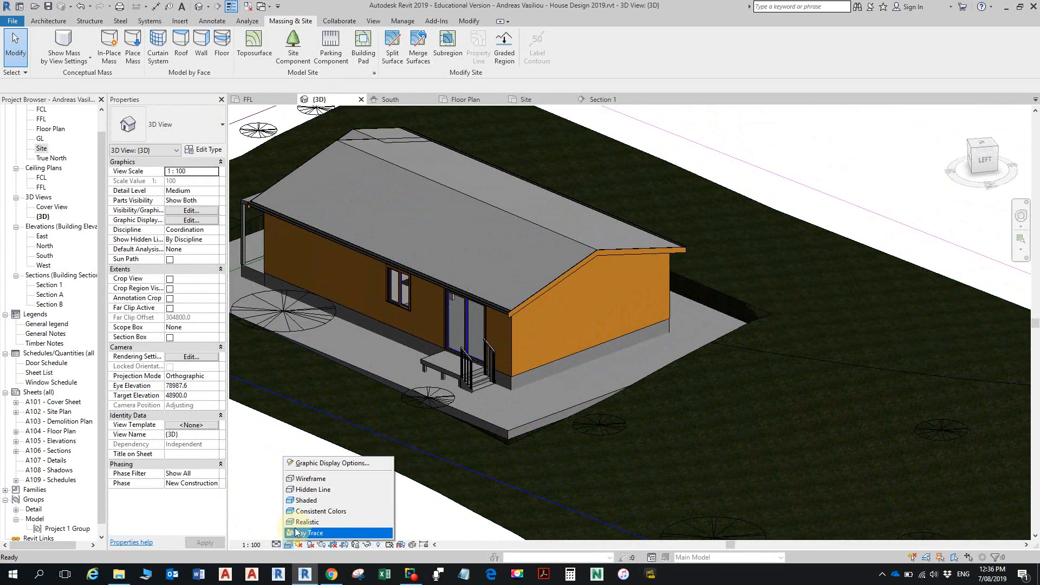
left_click(306, 500)
scroll(713, 409, "down", 2)
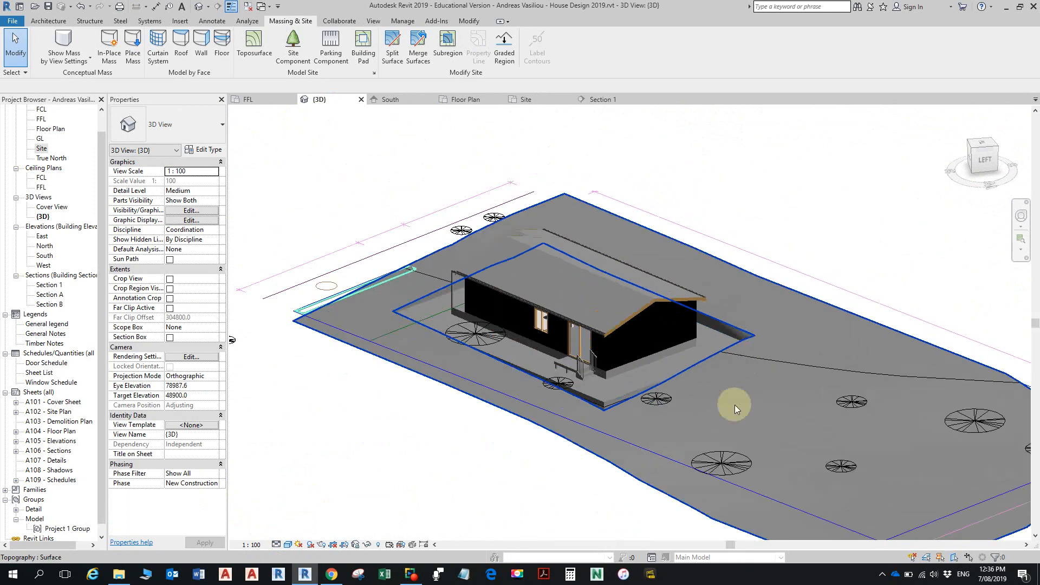
middle_click_drag(759, 411, 486, 437, "shift")
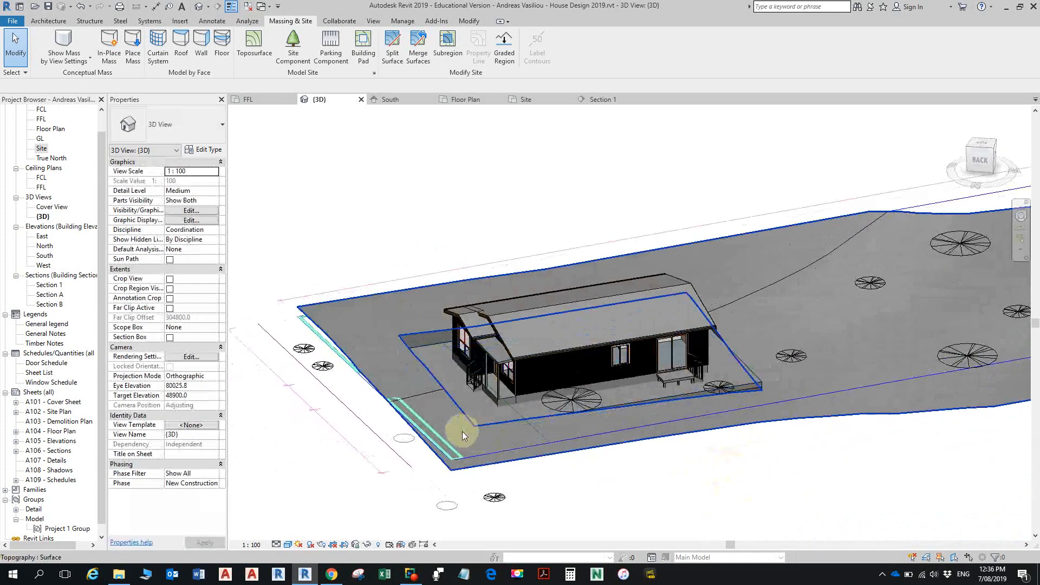
scroll(451, 437, "up", 1)
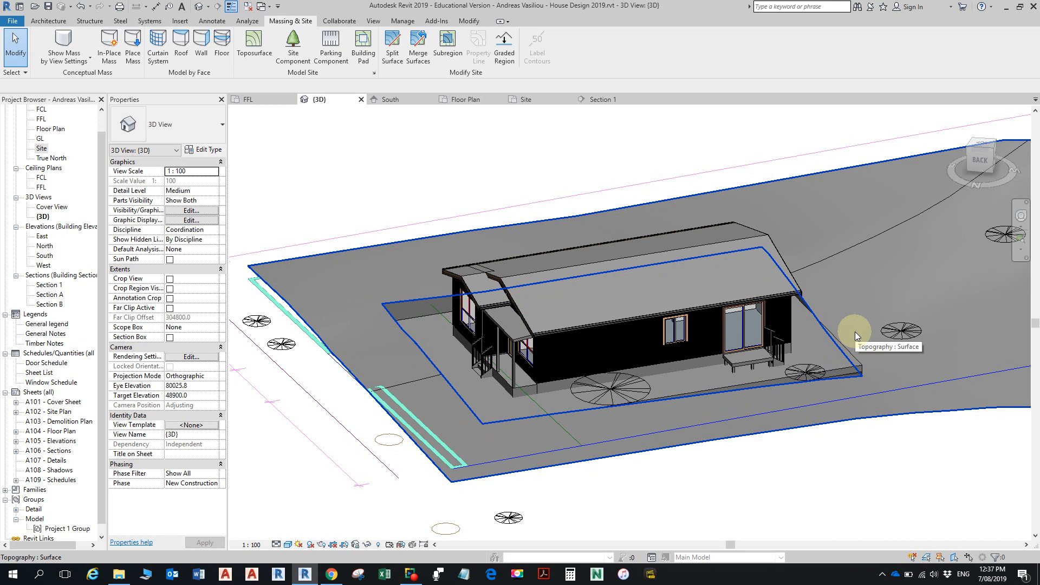
middle_click_drag(814, 369, 839, 334, "shift")
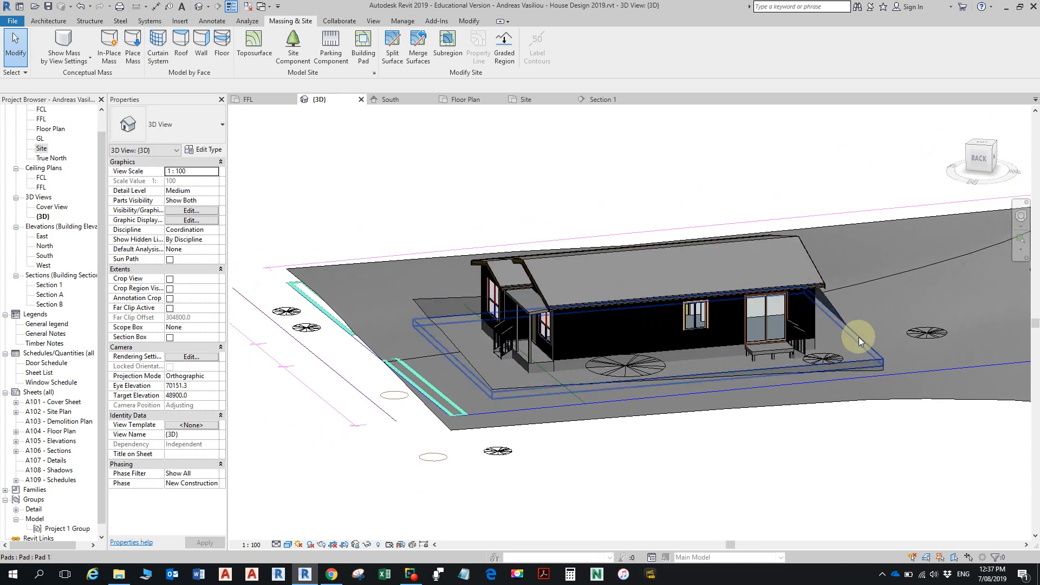
- Edit the pad's boundary and draw a slope arrow about 17300 mm long across it, lengthwise along the house
left_click(859, 337)
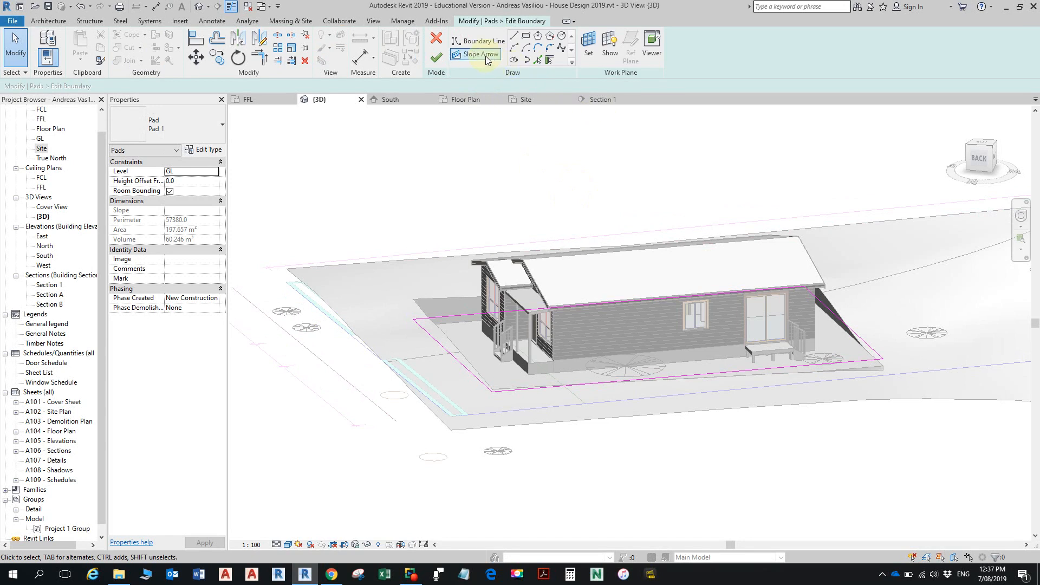
left_click(487, 55)
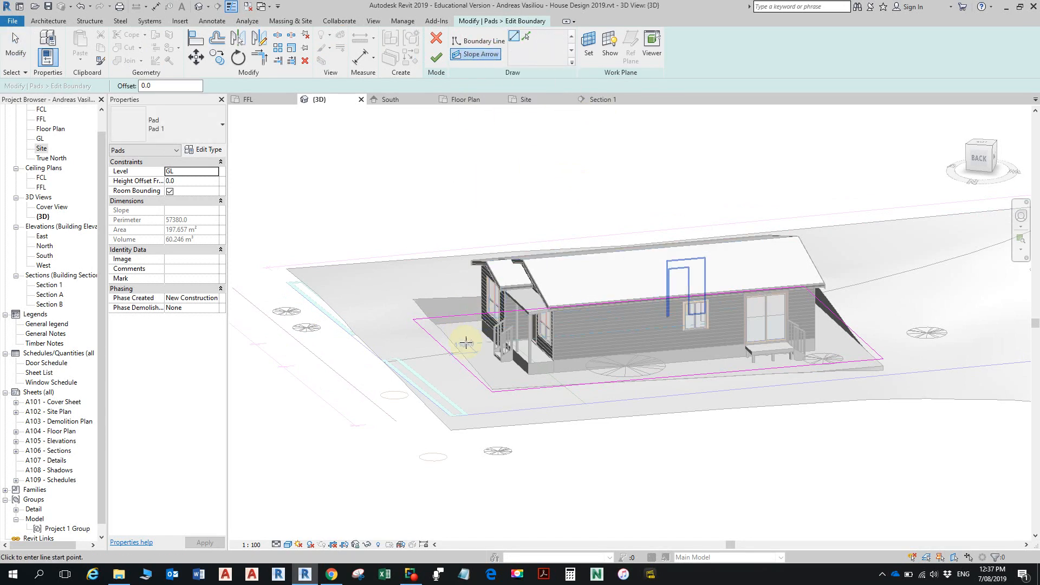
left_click(458, 359)
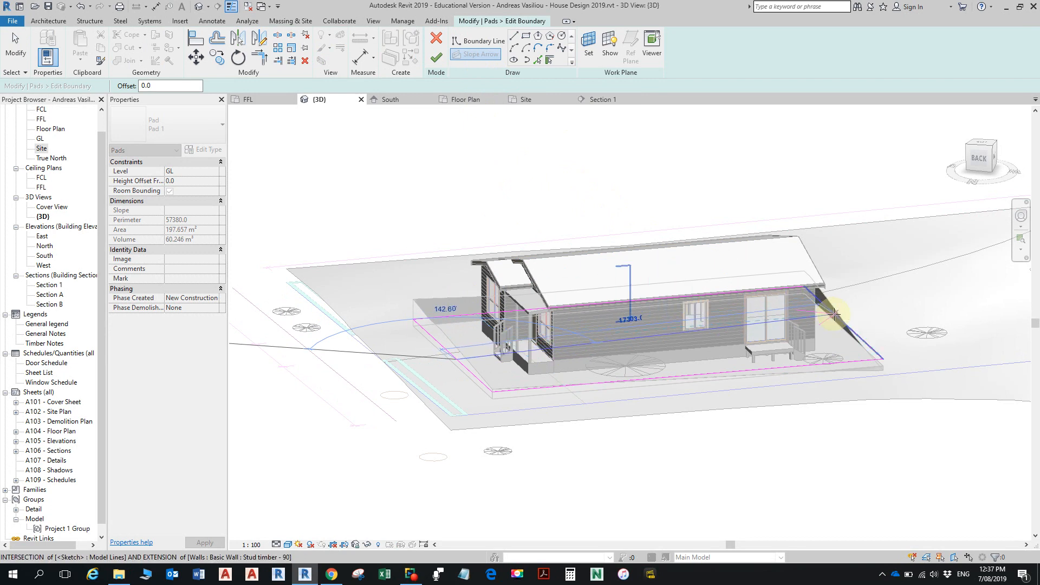
left_click(834, 314)
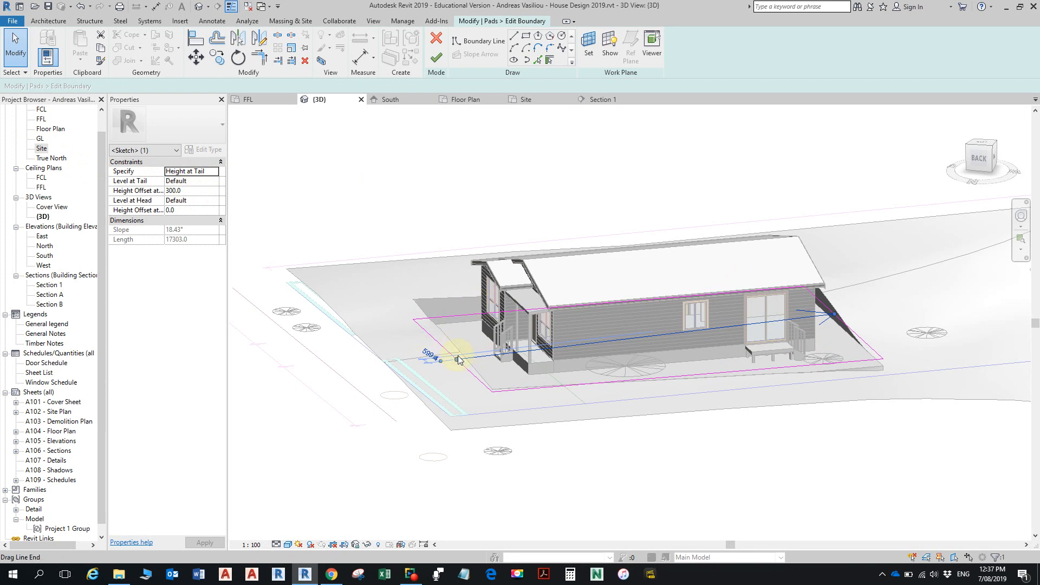
- Set the slope arrow's height offset at tail to 1000 and finish the pad's boundary edit
left_click(196, 191)
left_click(279, 222)
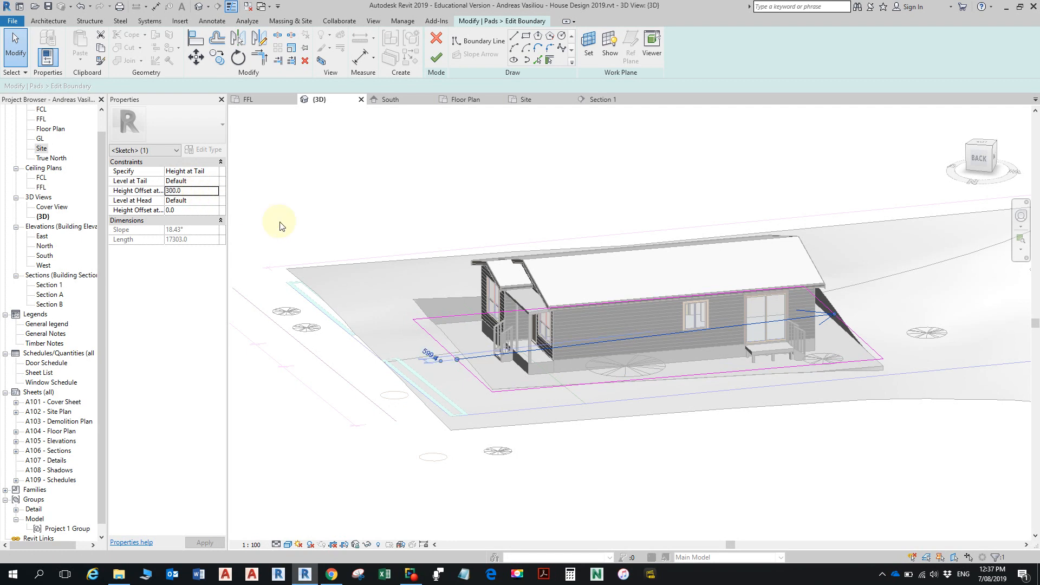
left_click(179, 190)
type("1000")
left_click(301, 267)
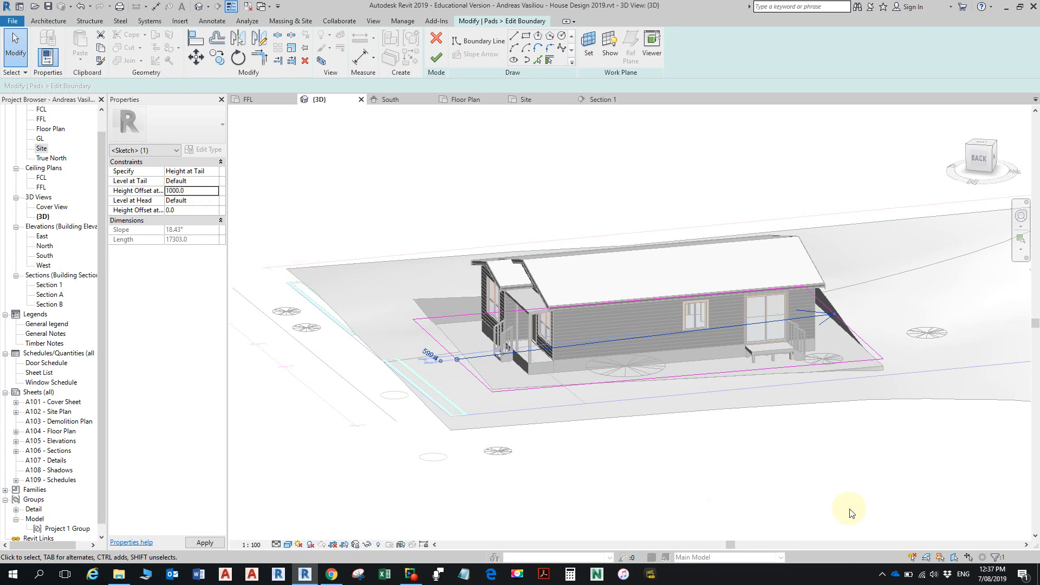
left_click(437, 57)
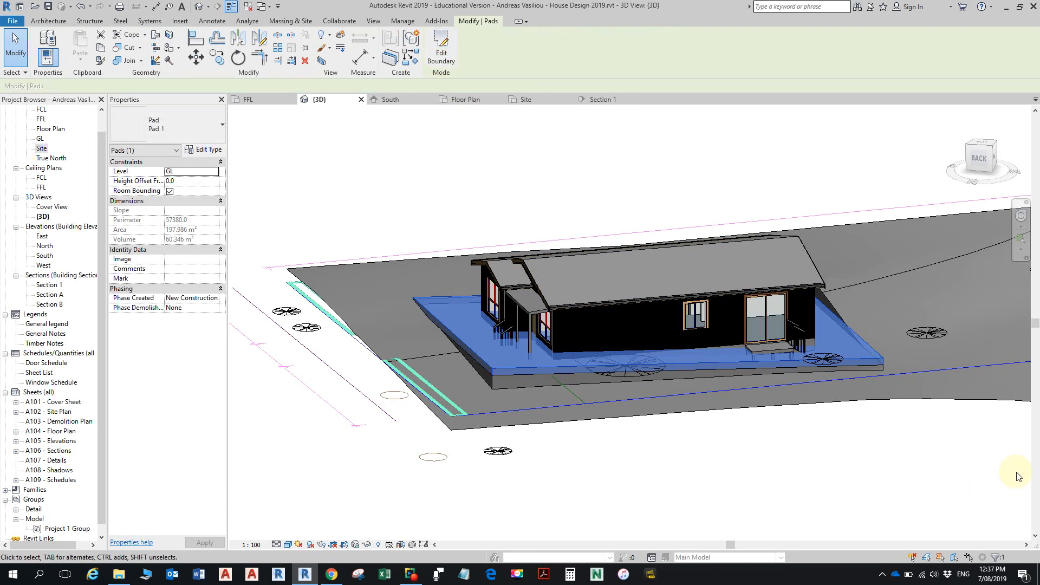
- Undo the pad's slope edit, reopen its boundary for editing, cancel the edit and clear the selection
double_click(467, 351)
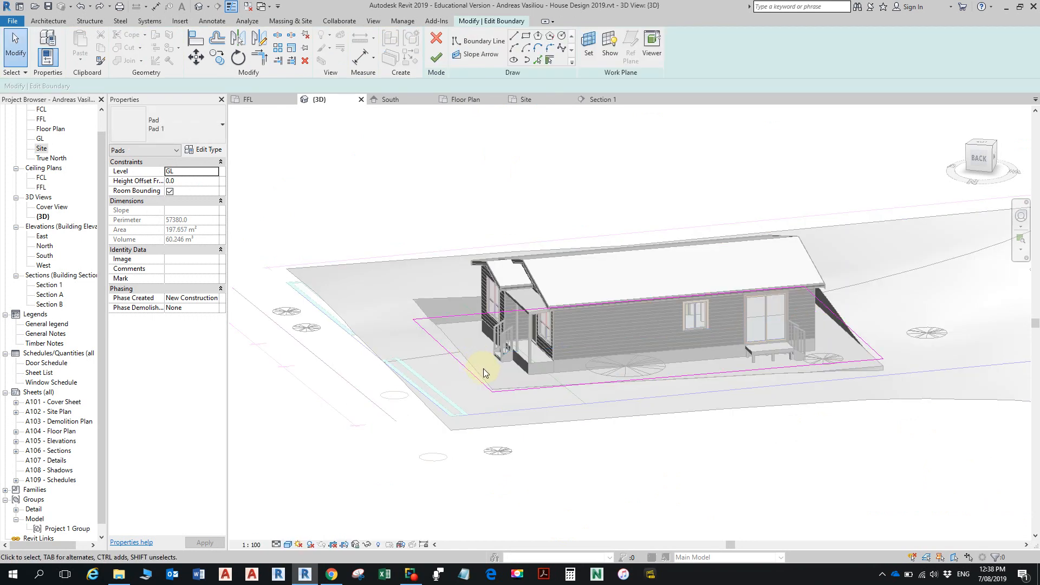
key("ctrl+z")
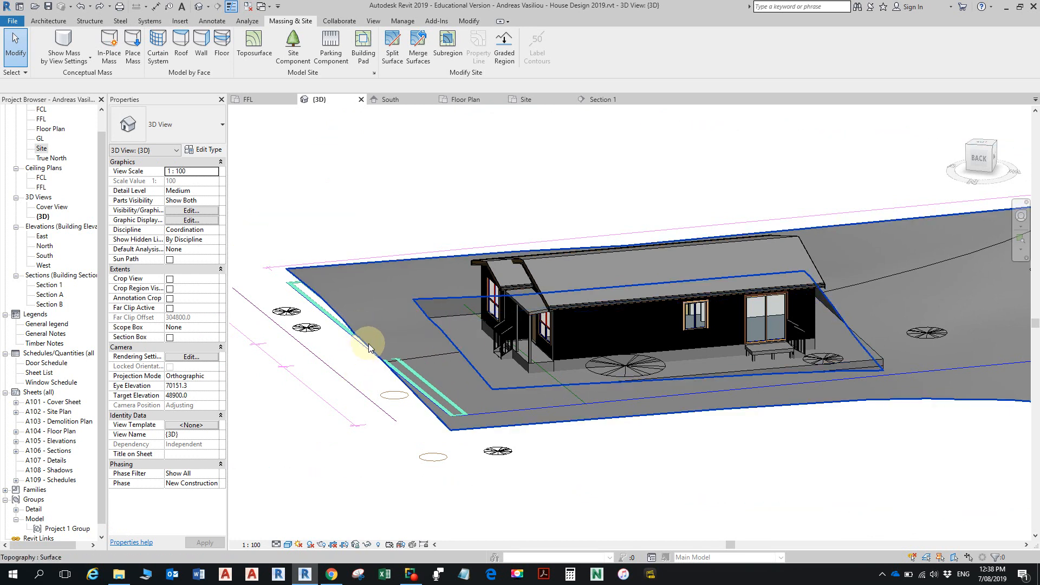
left_click(476, 332)
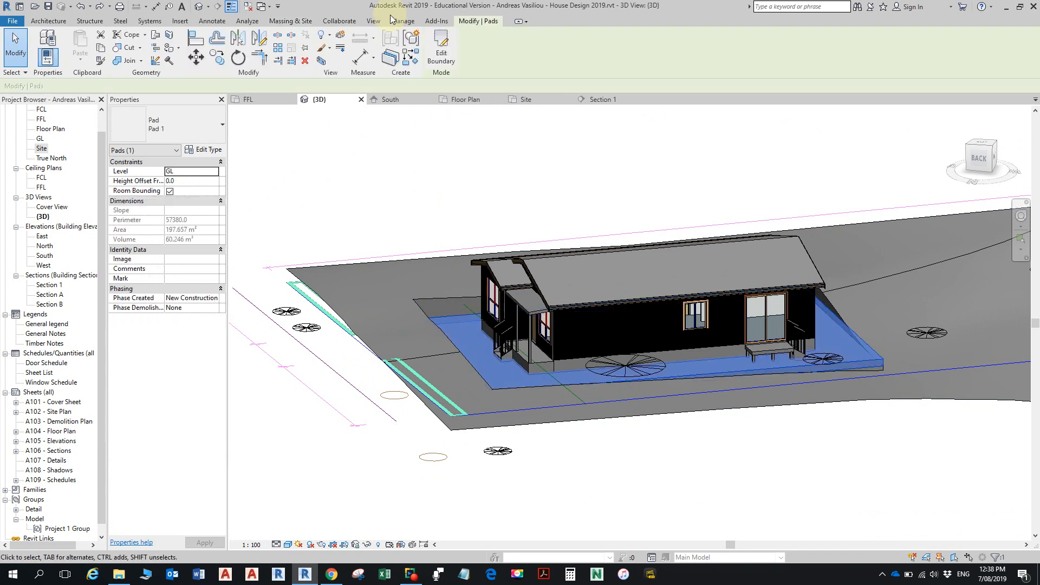
left_click(441, 50)
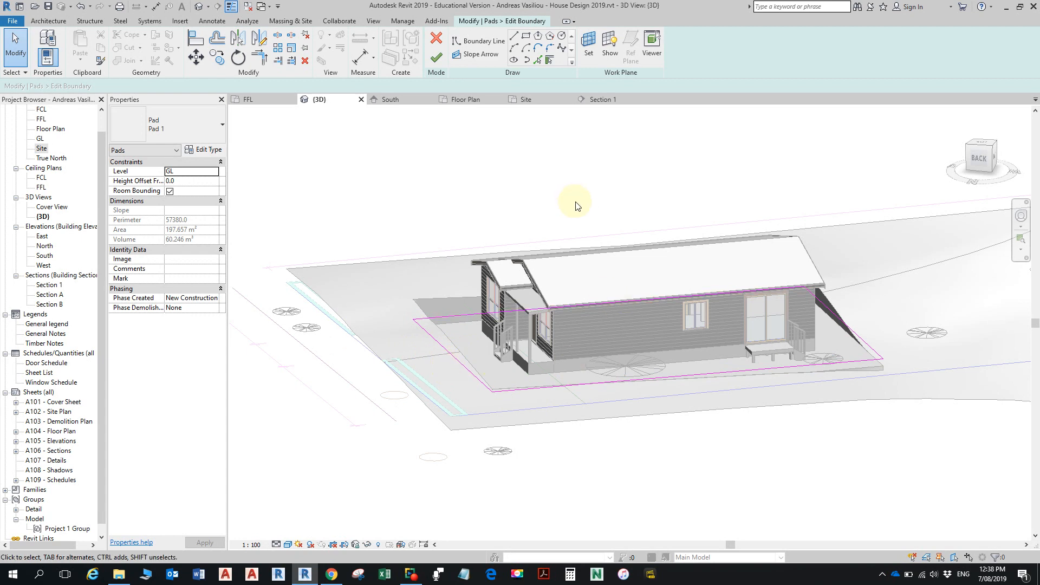
left_click(439, 40)
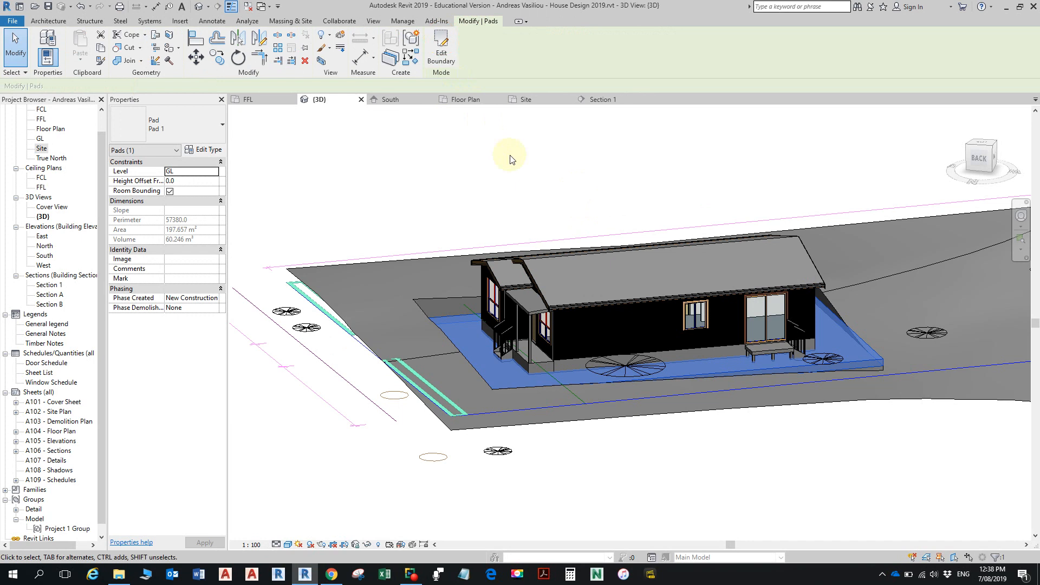
key("Escape")
scroll(888, 321, "down", 3)
middle_click_drag(820, 330, 747, 375, "shift")
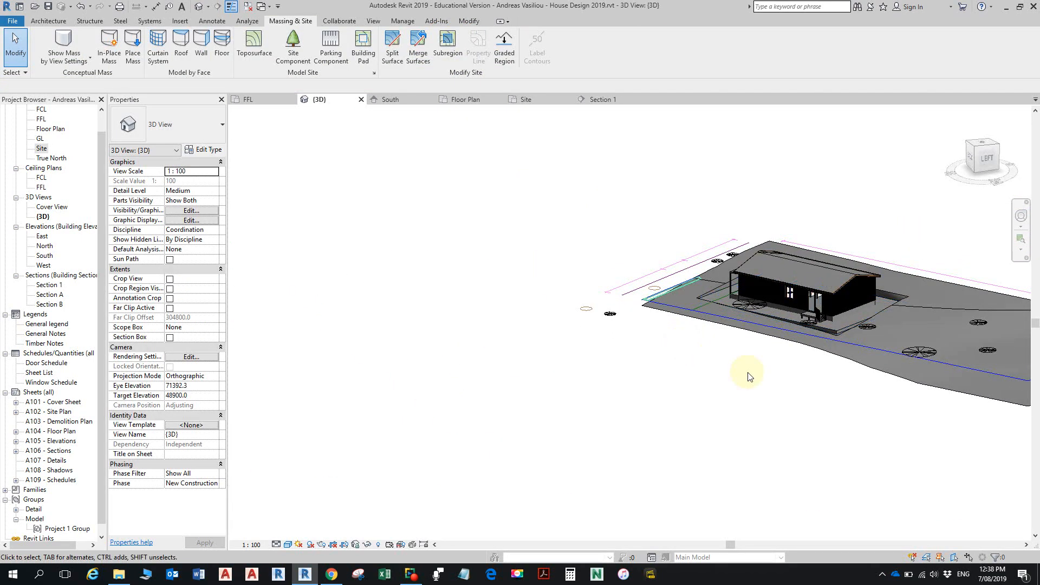
middle_click_drag(895, 346, 686, 370)
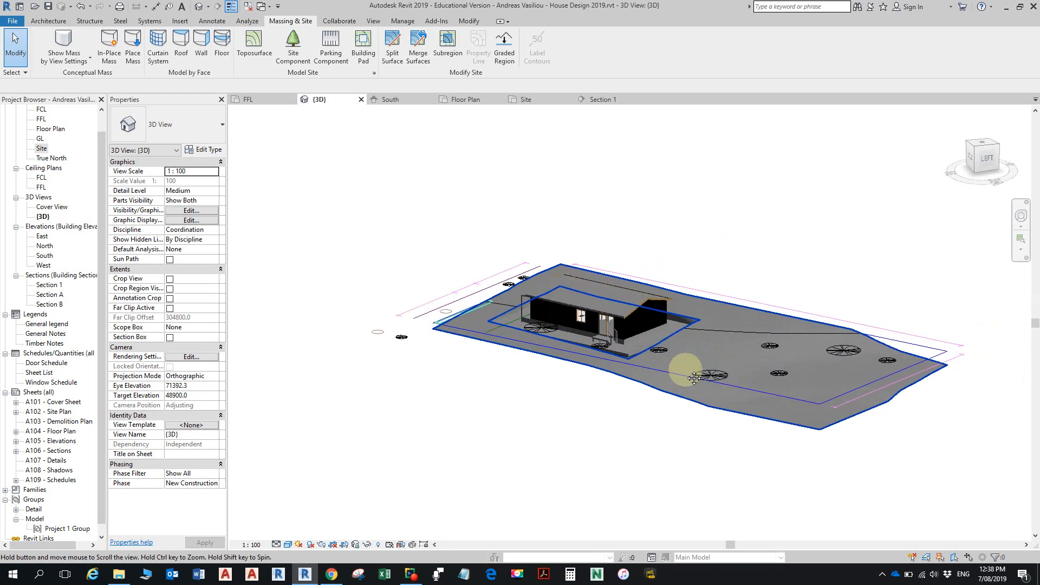